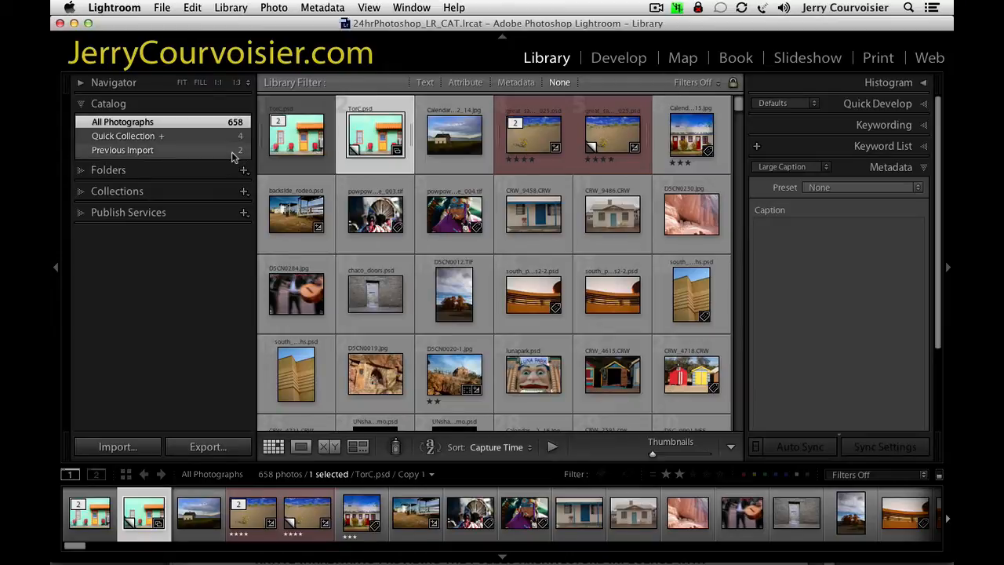
Switch the library to full-screen mode and show the photos in the Santa Fe Book Project Photos folder.
{"action": "key", "text": "f"}
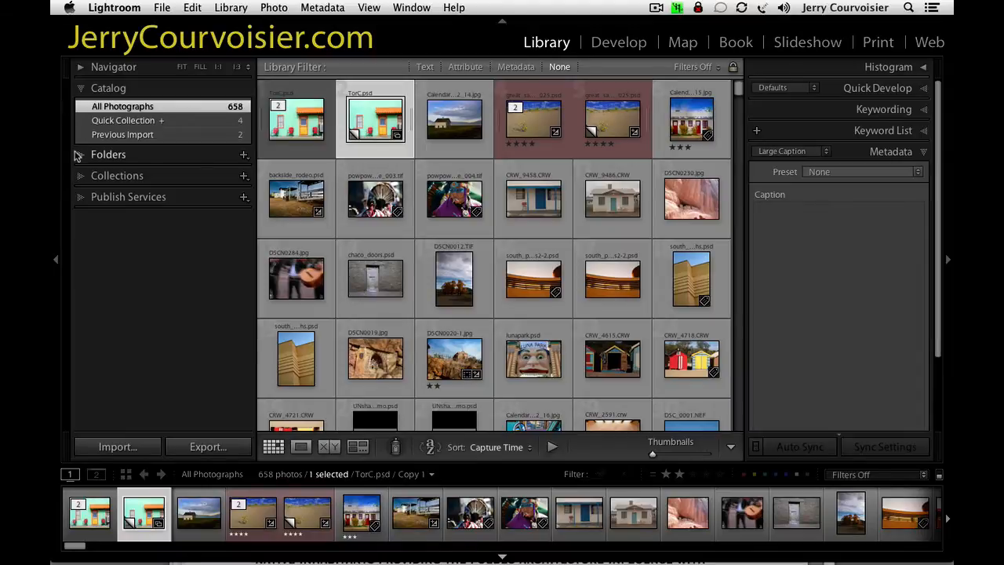
{"action": "left_click", "coordinate": [79, 155]}
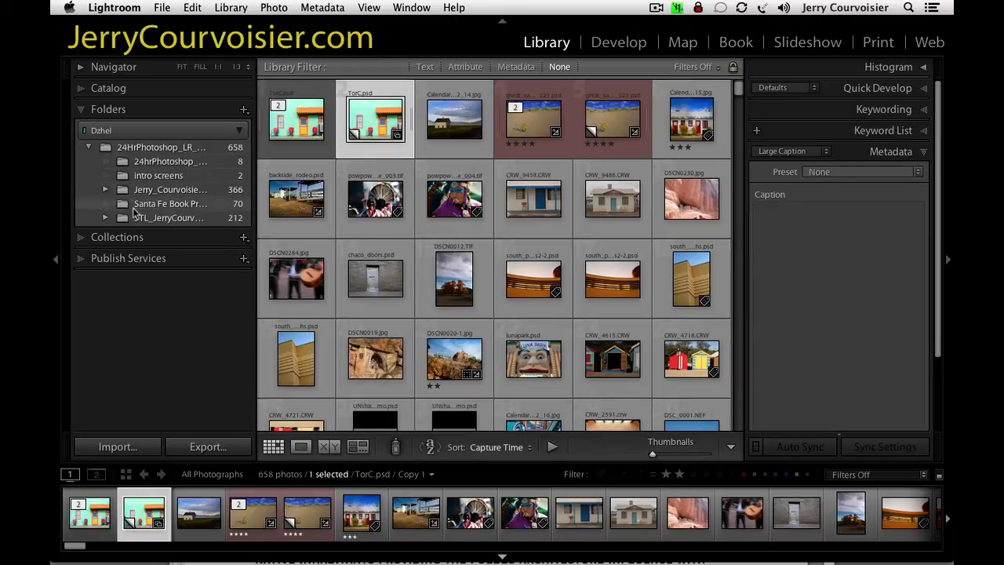
{"action": "left_click", "coordinate": [137, 204]}
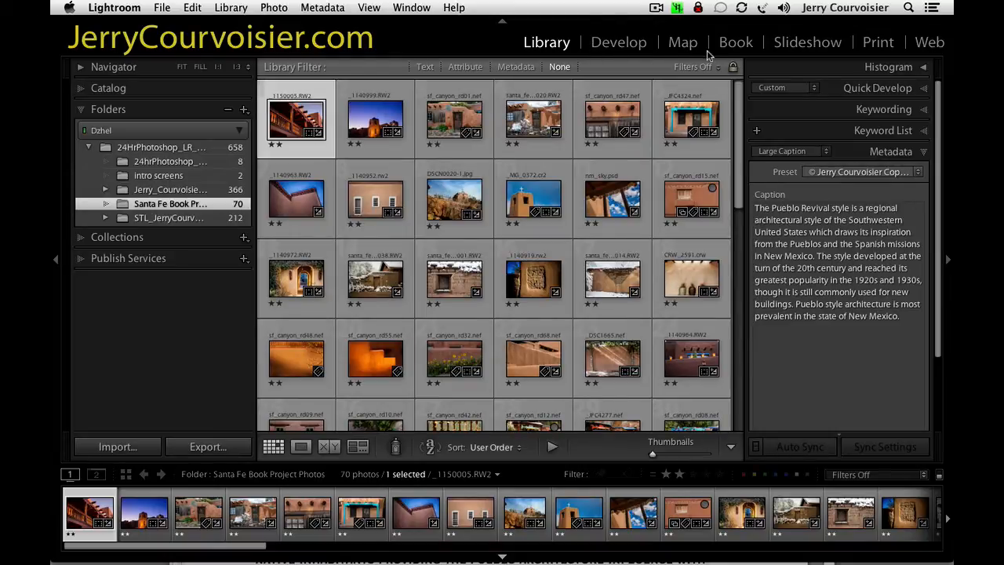
Change the metadata set to Default and review the first photo's metadata fields, including its full caption.
{"action": "left_click", "coordinate": [829, 220]}
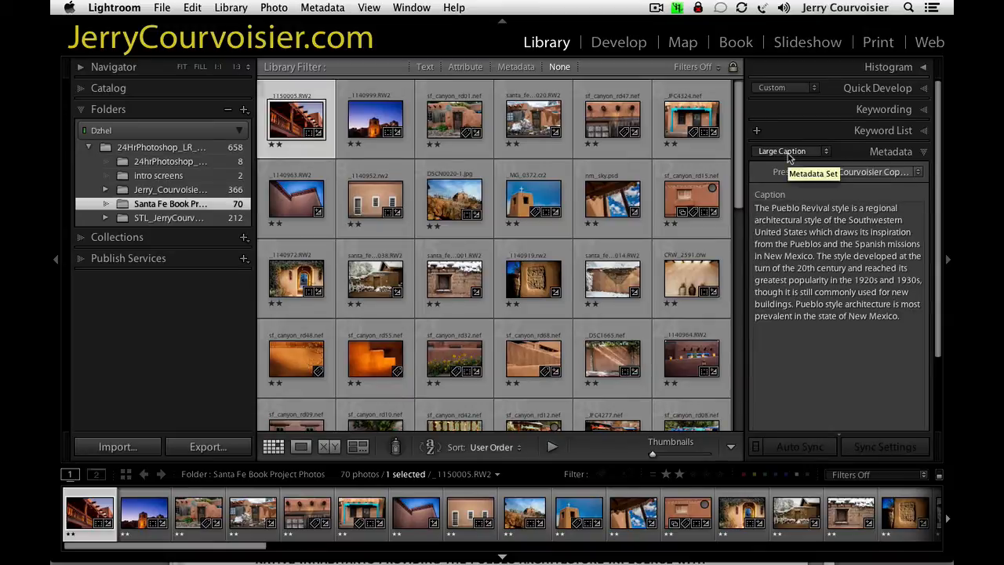
{"action": "left_click", "coordinate": [789, 153]}
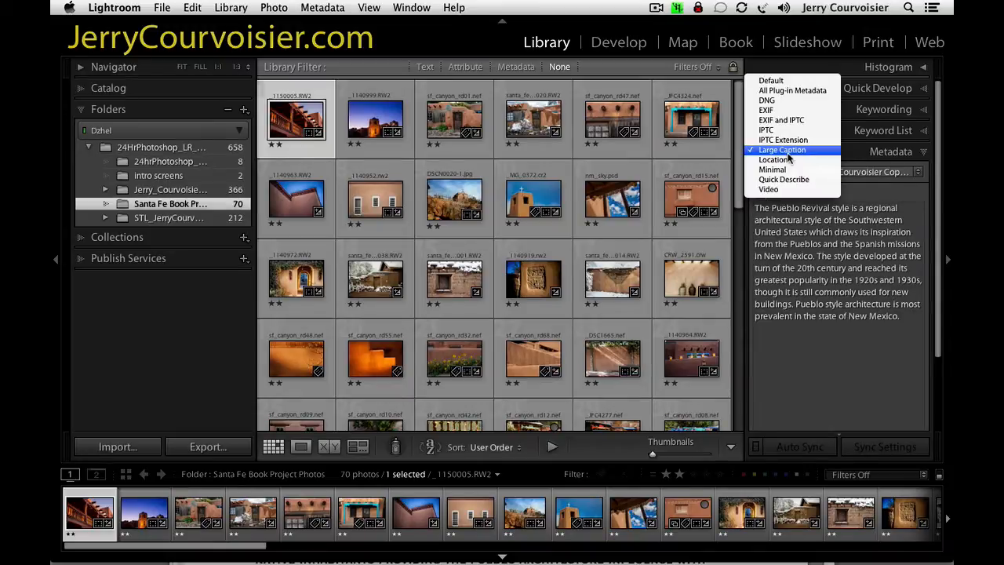
{"action": "left_click", "coordinate": [772, 81]}
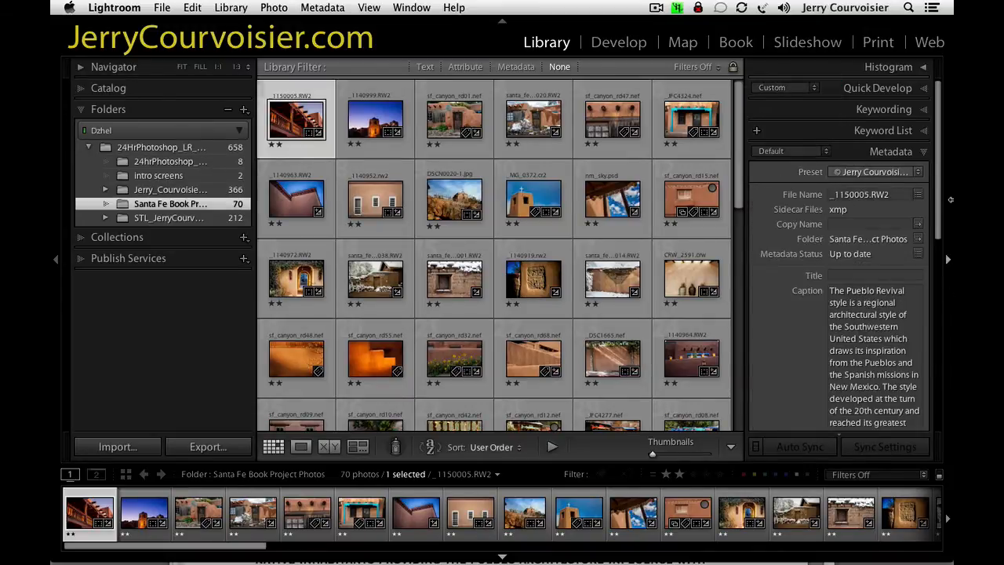
{"action": "left_click_drag", "start_coordinate": [937, 212], "coordinate": [940, 273]}
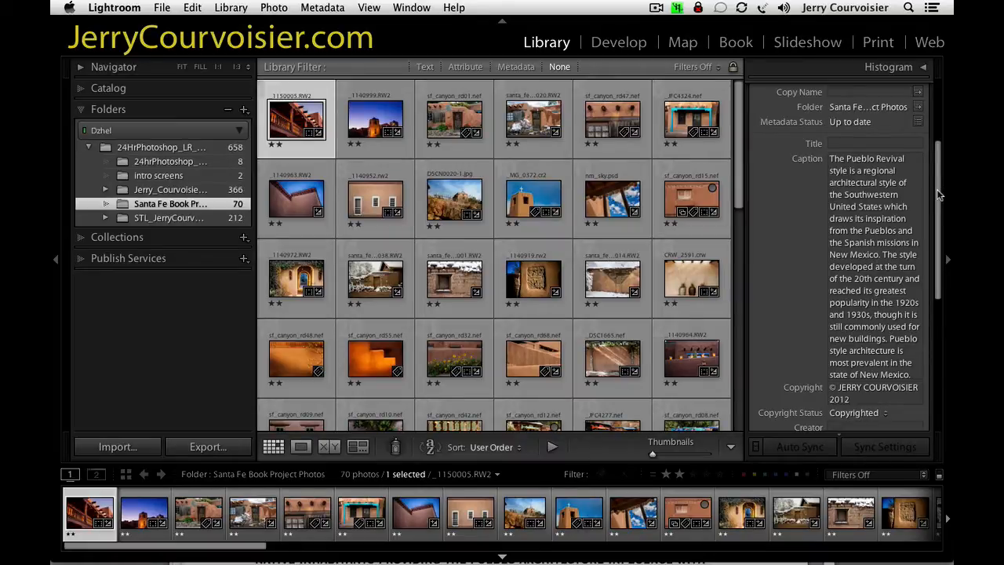
{"action": "left_click_drag", "start_coordinate": [936, 189], "coordinate": [933, 130]}
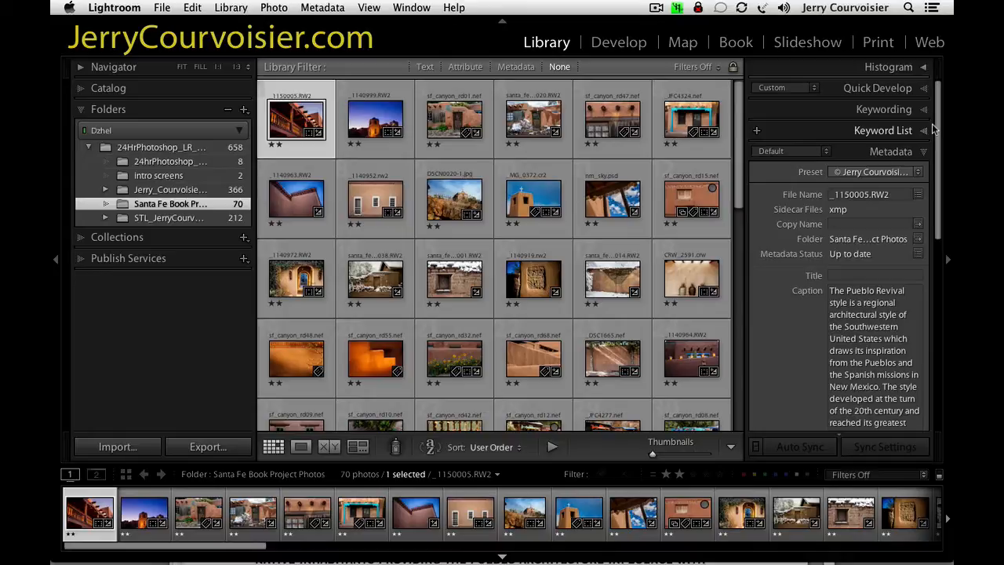
Set the metadata set back to Large Caption and display the caption of the dusk photo _1140999.RW2.
{"action": "left_click", "coordinate": [788, 151]}
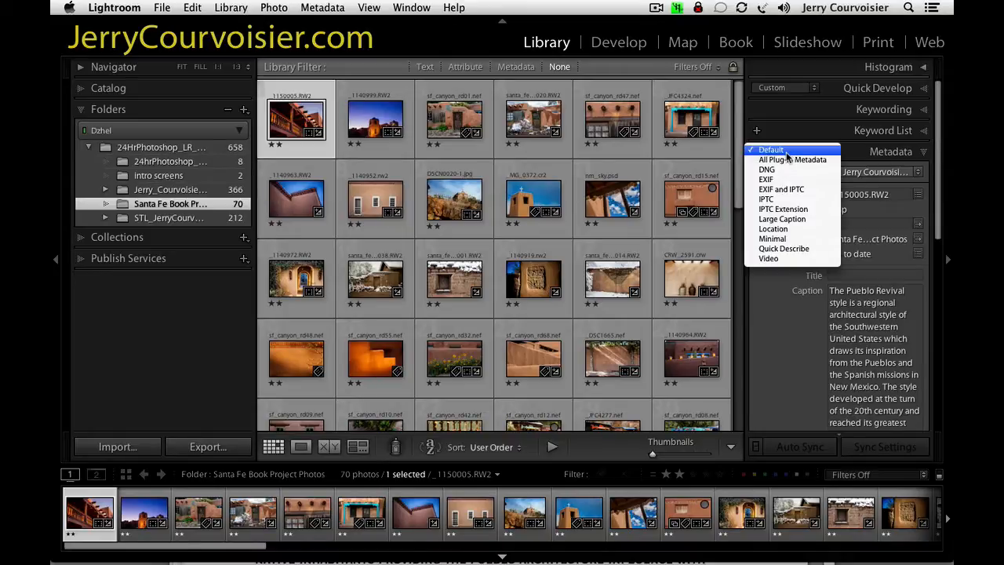
{"action": "left_click", "coordinate": [792, 219]}
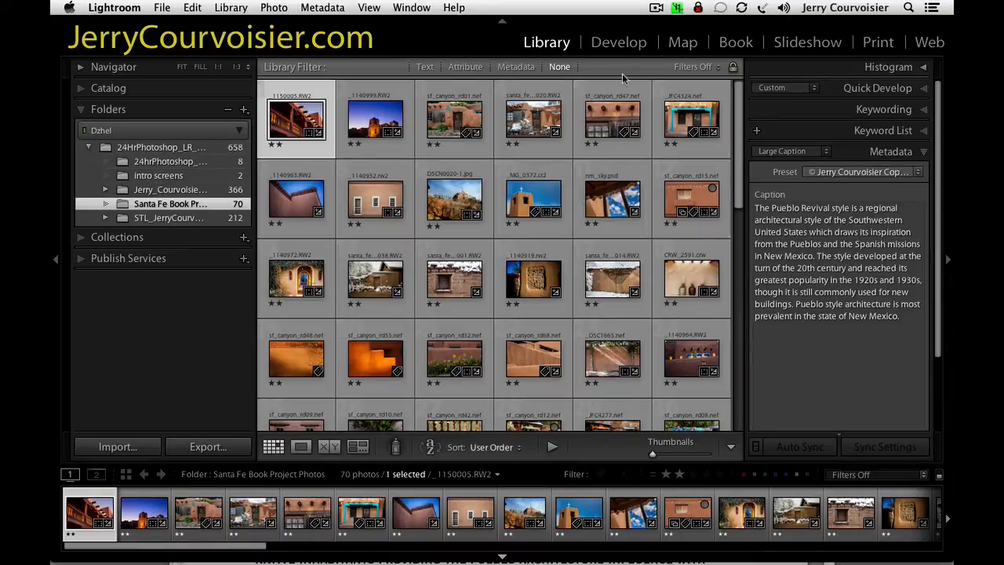
{"action": "left_click", "coordinate": [365, 117]}
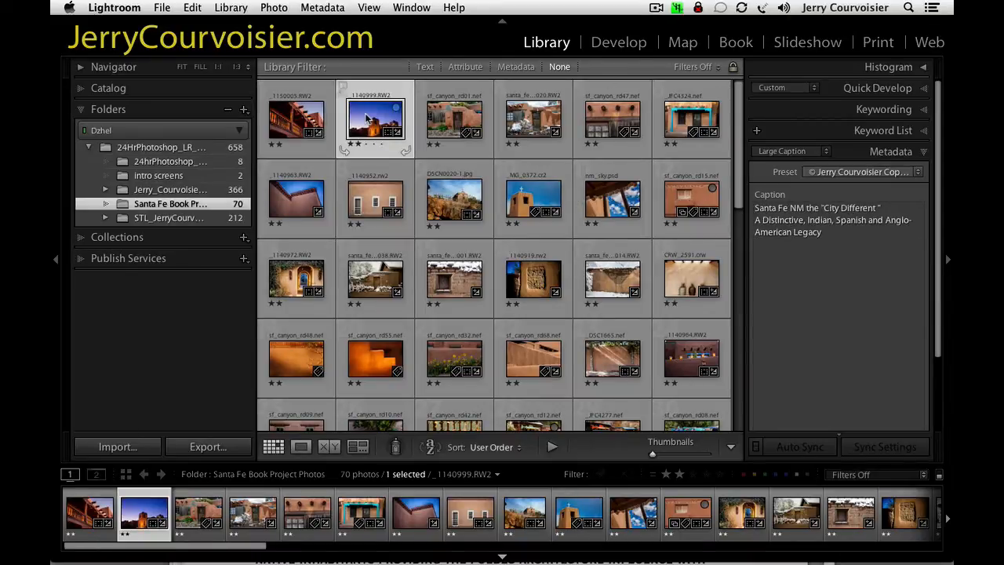
{"action": "mouse_move", "coordinate": [366, 118]}
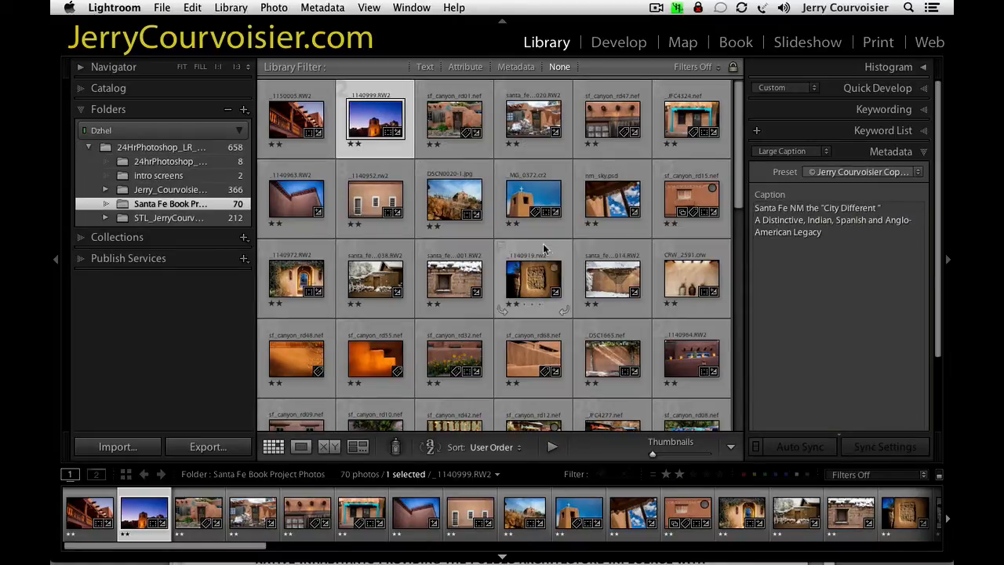
Reorder the folder's photos by moving _1140919.rw2 directly after the arched doorway photo _1140972.RW2.
{"action": "mouse_move", "coordinate": [736, 188]}
{"action": "left_mouse_down"}
{"action": "mouse_move", "coordinate": [723, 243]}
{"action": "mouse_move", "coordinate": [726, 193]}
{"action": "left_mouse_up"}
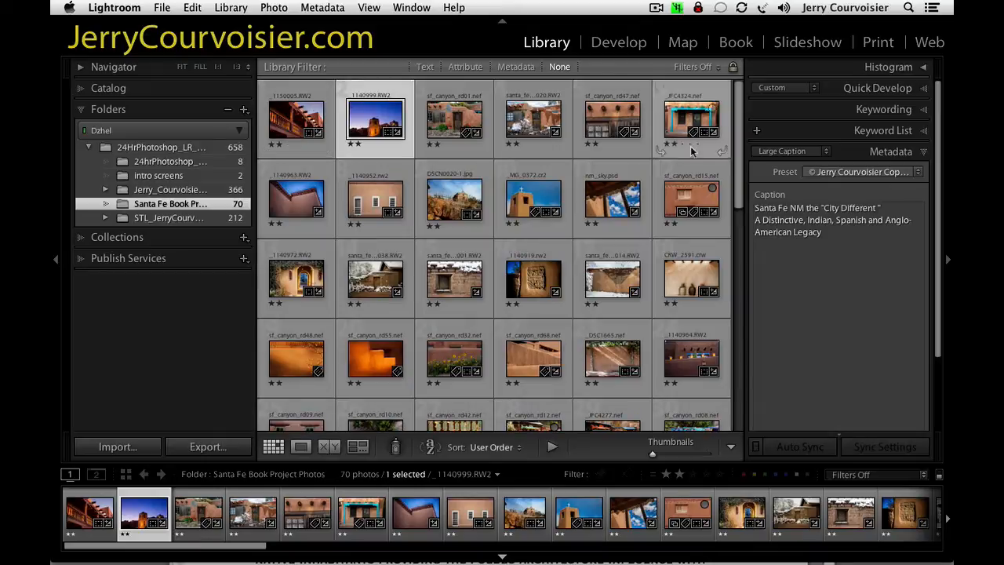
{"action": "left_click_drag", "start_coordinate": [737, 166], "coordinate": [730, 192]}
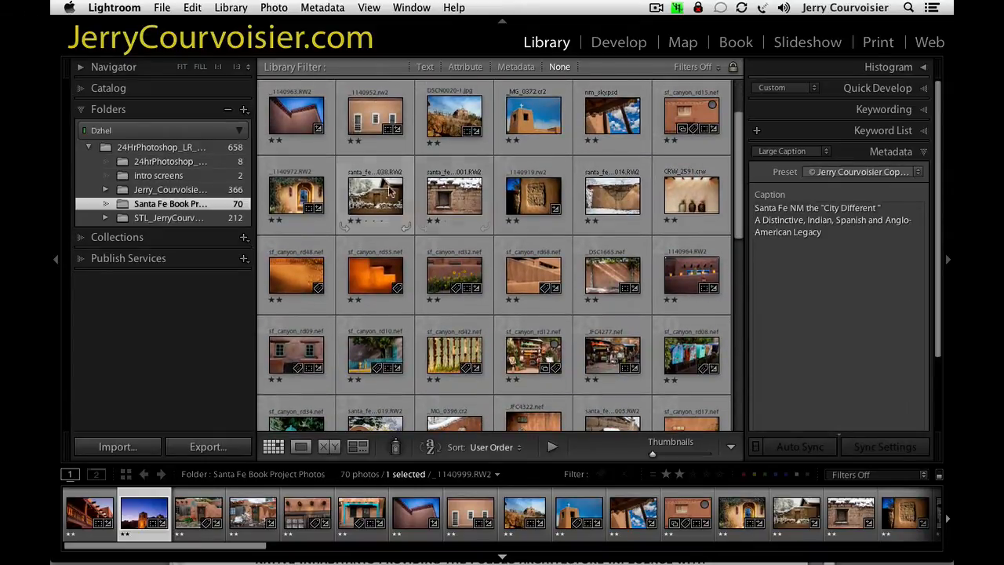
{"action": "left_click_drag", "start_coordinate": [532, 196], "coordinate": [335, 192]}
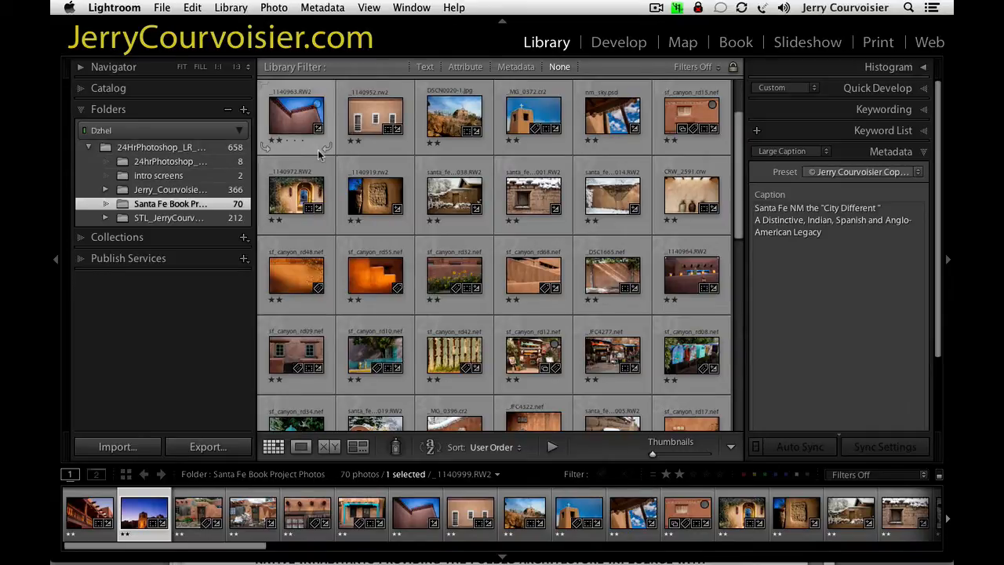
Create a virtual copy of the adobe wall photo _1140963.RW2.
{"action": "left_click", "coordinate": [301, 130]}
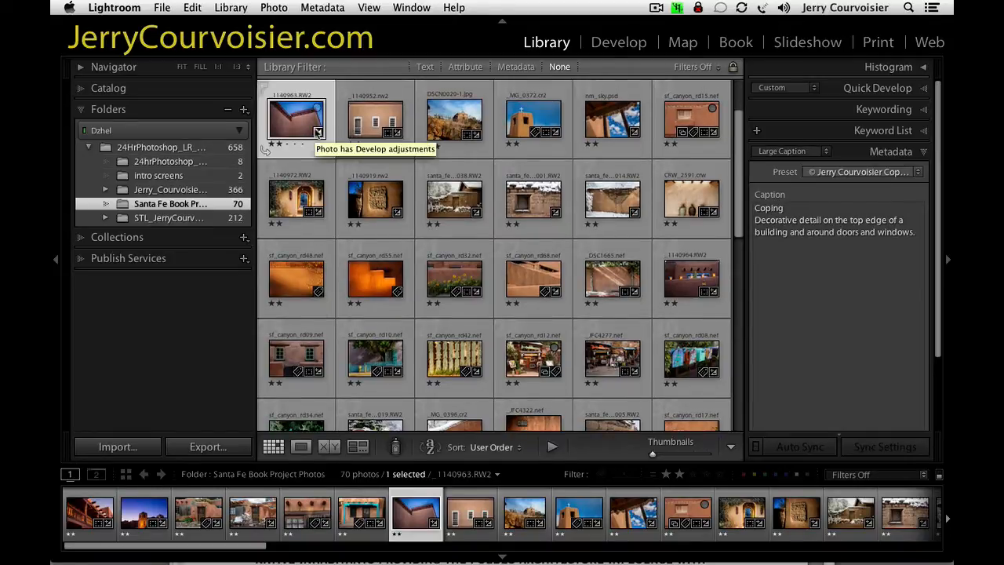
{"action": "right_click", "coordinate": [304, 120]}
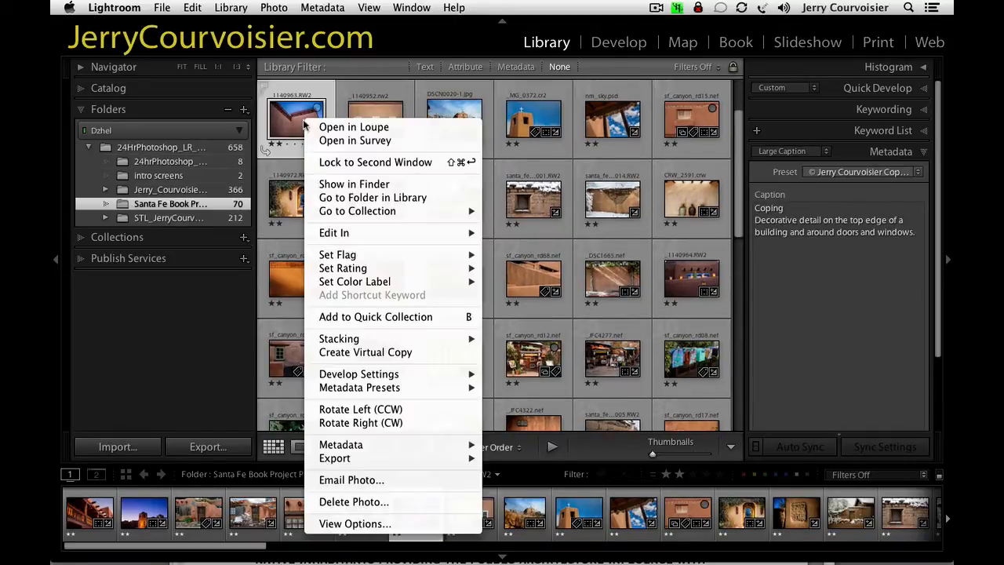
{"action": "left_click", "coordinate": [366, 353]}
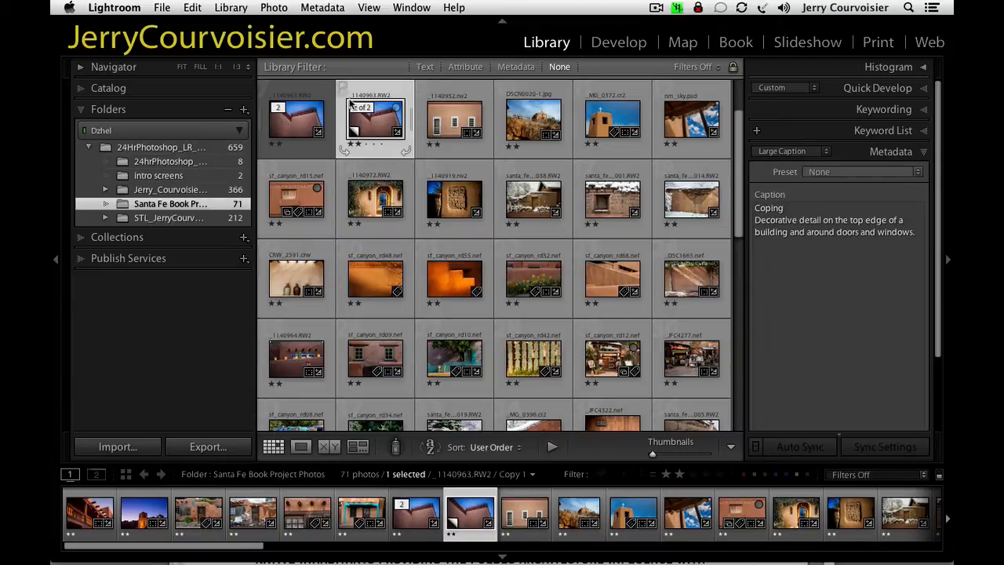
Crop the virtual copy to a 1 x 1 aspect with the wall's far corner inside the frame, and return to the library grid.
{"action": "left_click", "coordinate": [619, 43]}
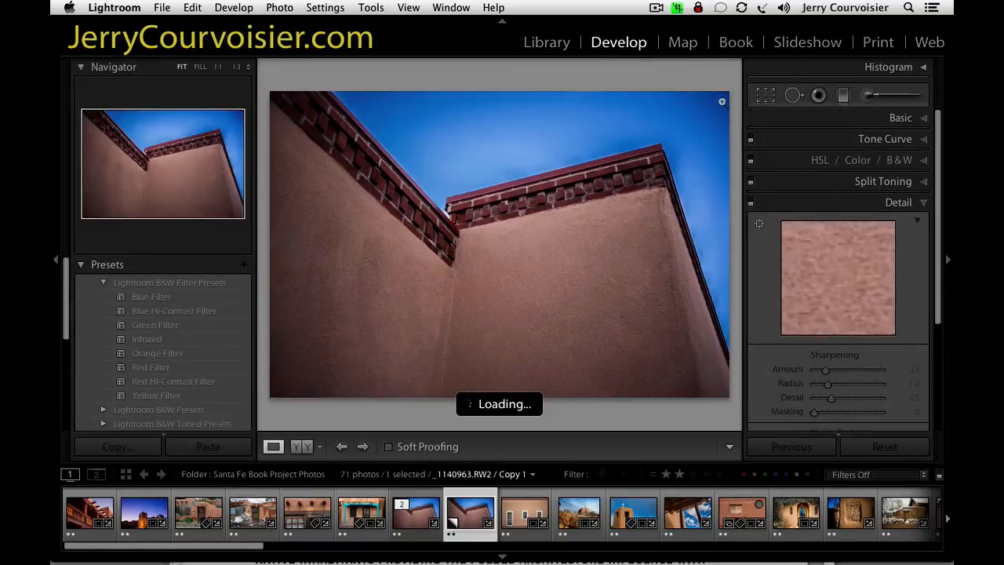
{"action": "left_click", "coordinate": [766, 95]}
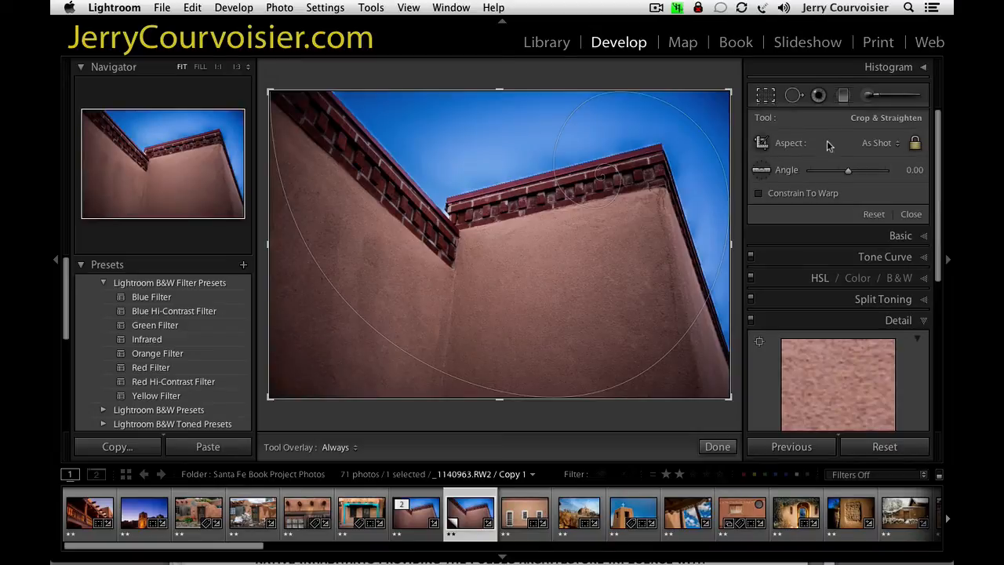
{"action": "left_click", "coordinate": [882, 150]}
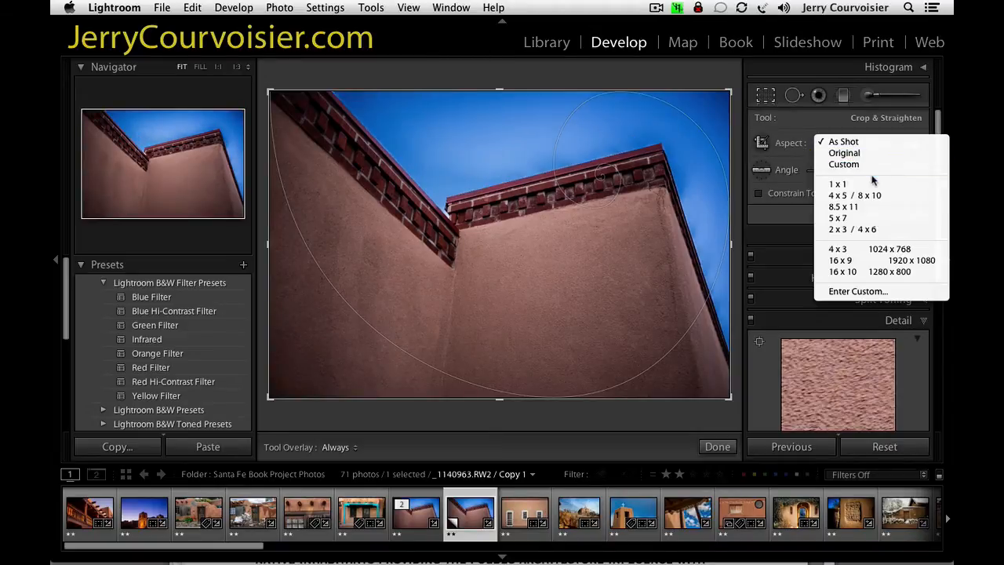
{"action": "left_click", "coordinate": [869, 180]}
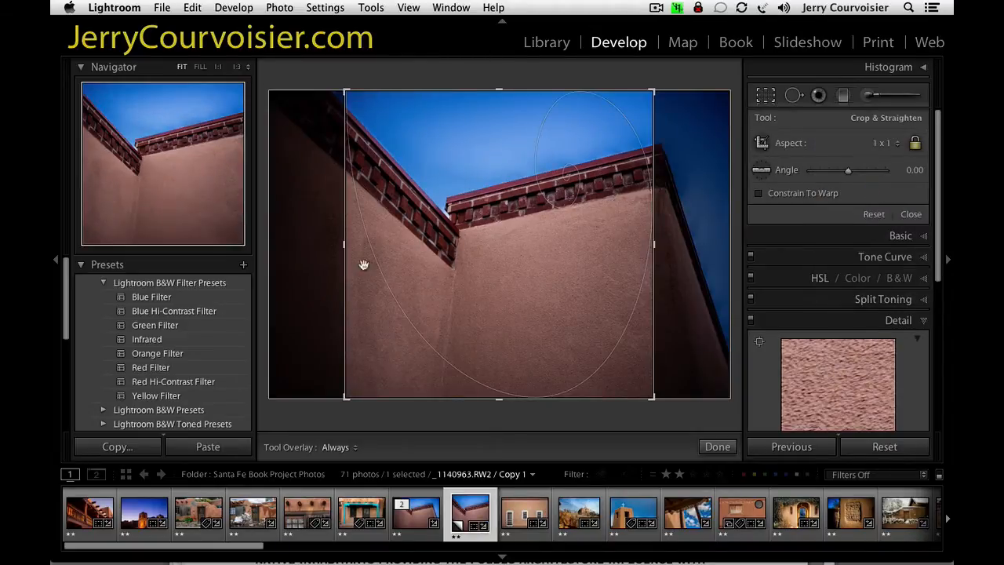
{"action": "left_click_drag", "start_coordinate": [515, 264], "coordinate": [476, 262]}
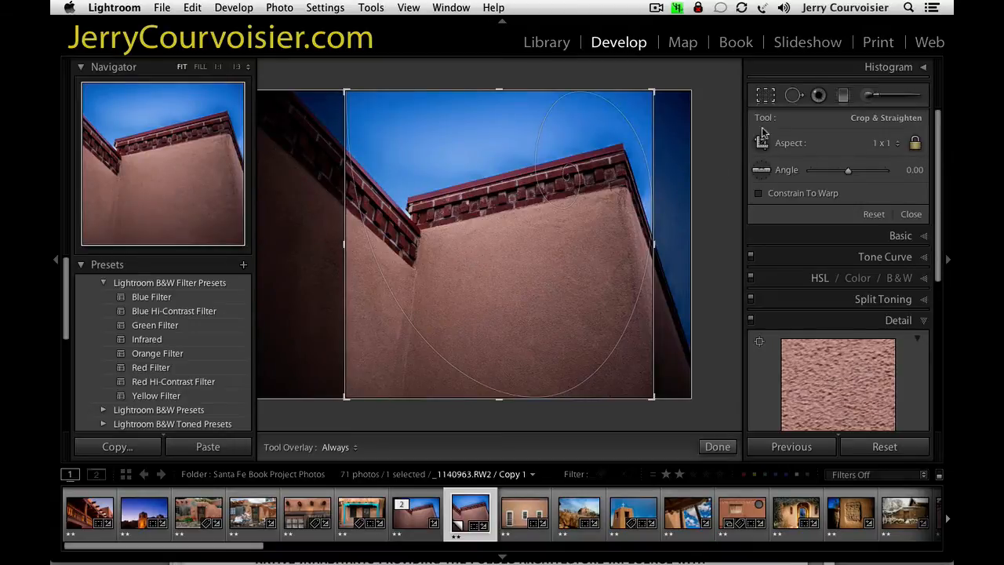
{"action": "key", "text": "Return"}
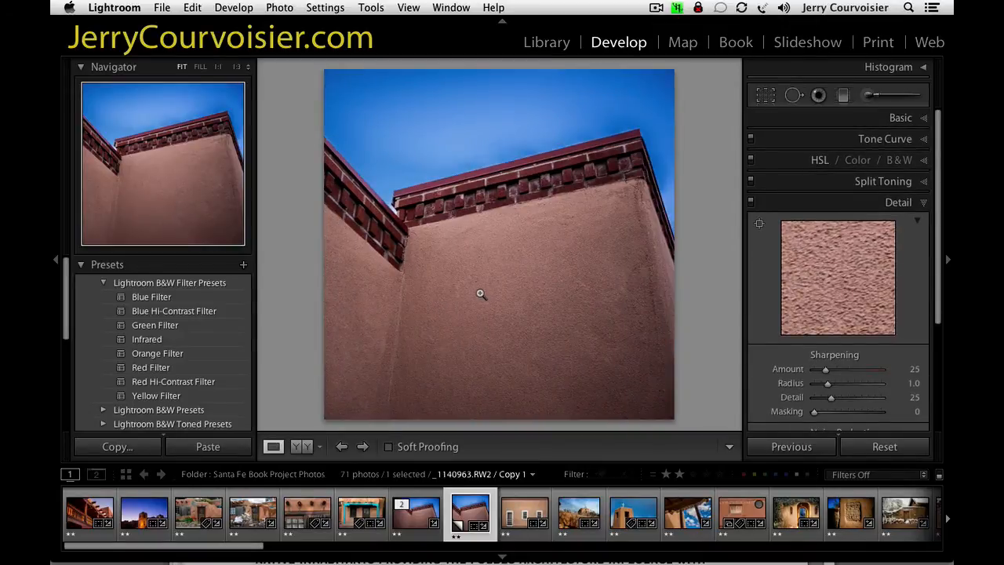
{"action": "key", "text": "g"}
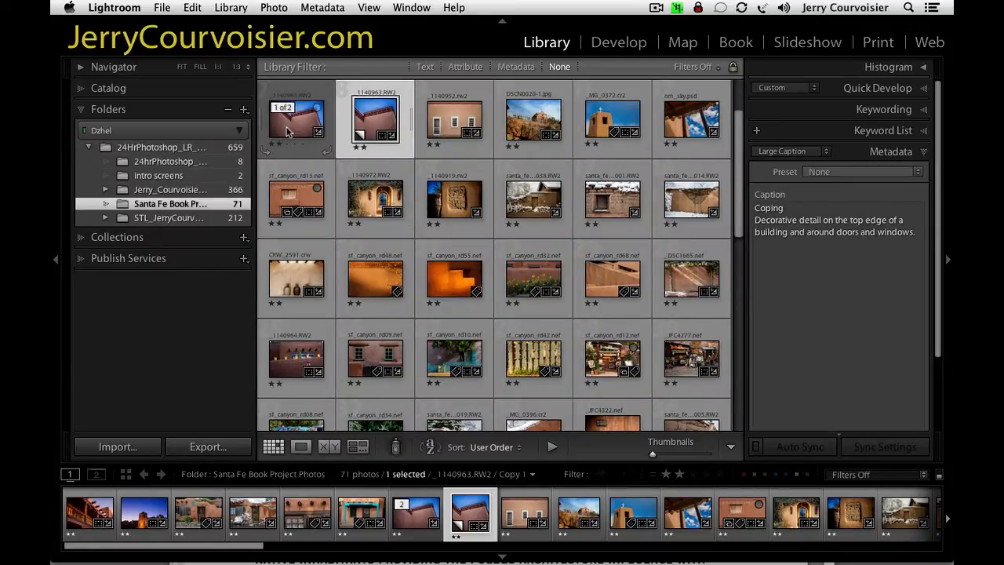
{"action": "mouse_move", "coordinate": [287, 132]}
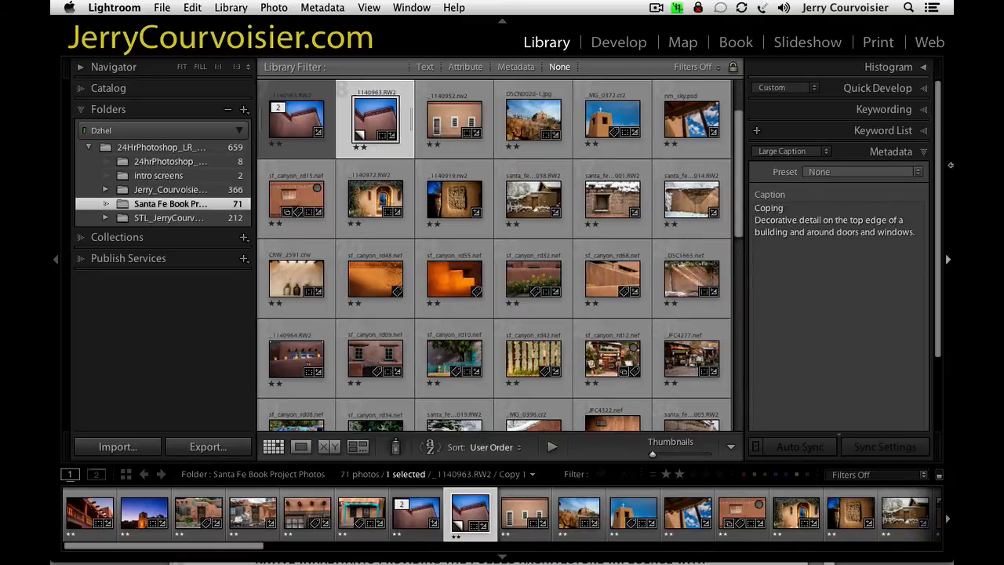
Remove the square-cropped virtual copy of _1140963.RW2 and select the original photo.
{"action": "left_click_drag", "start_coordinate": [736, 139], "coordinate": [731, 345]}
{"action": "scroll", "coordinate": [686, 377], "scroll_direction": "up", "scroll_amount": 10}
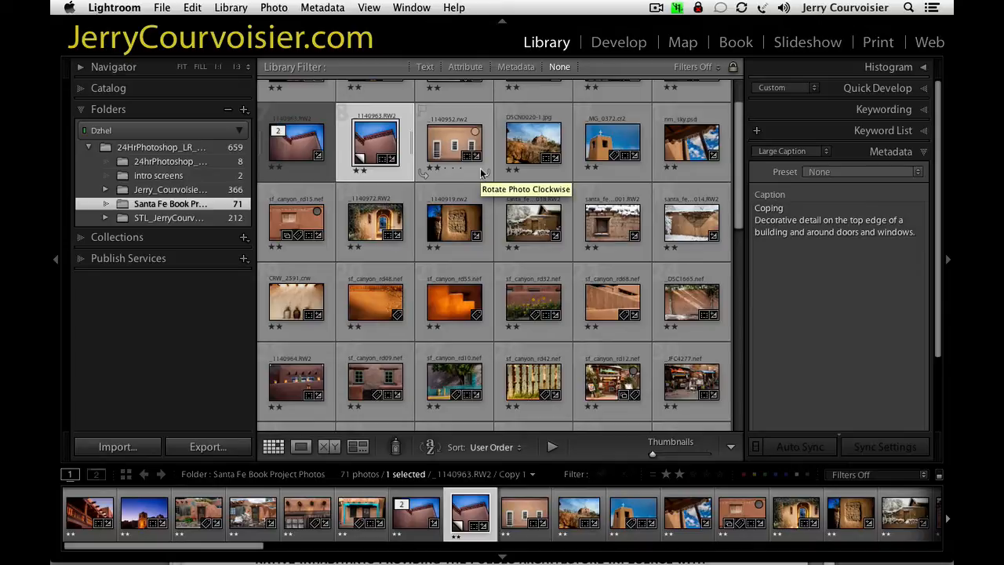
{"action": "right_click", "coordinate": [372, 151]}
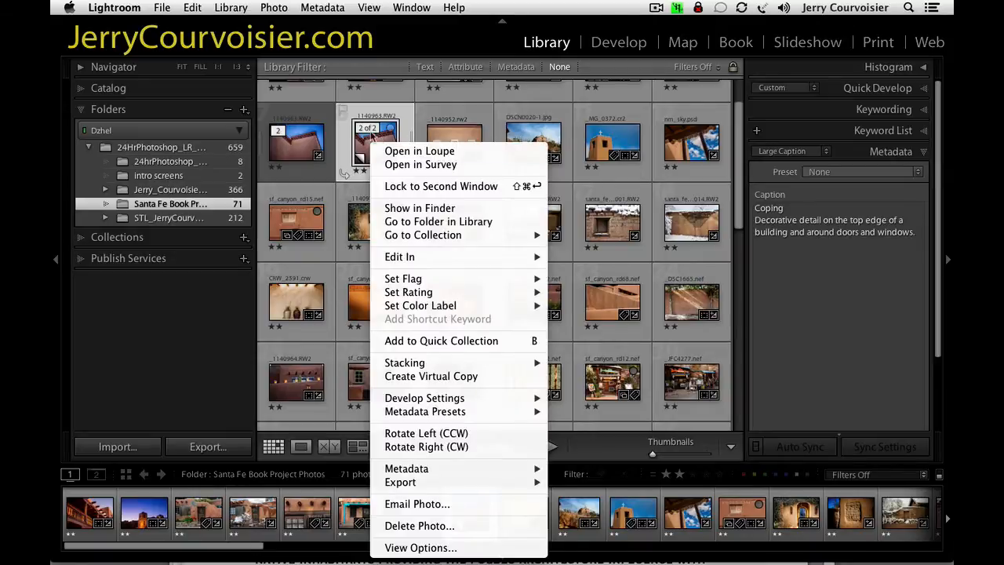
{"action": "left_click", "coordinate": [373, 136]}
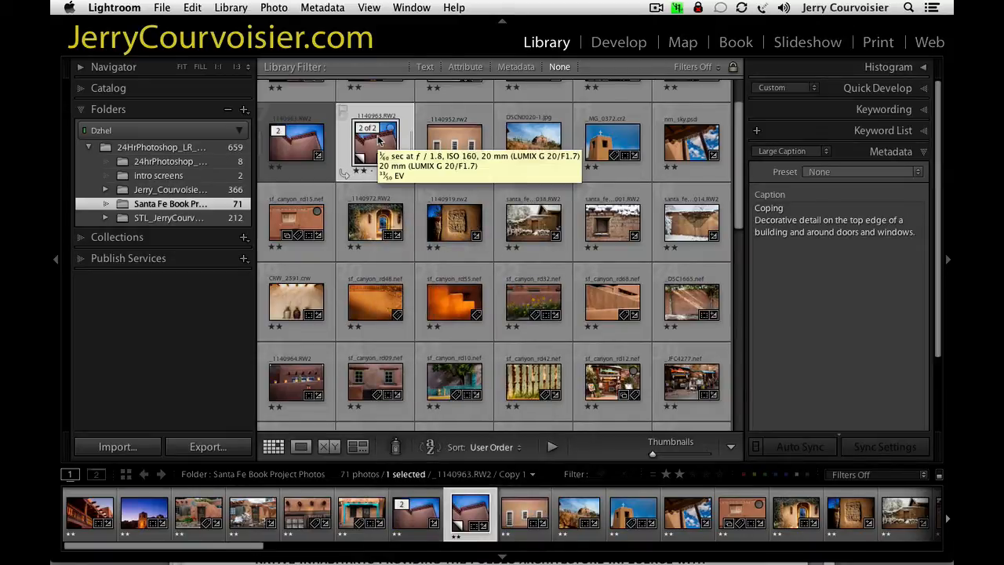
{"action": "key", "text": "Delete"}
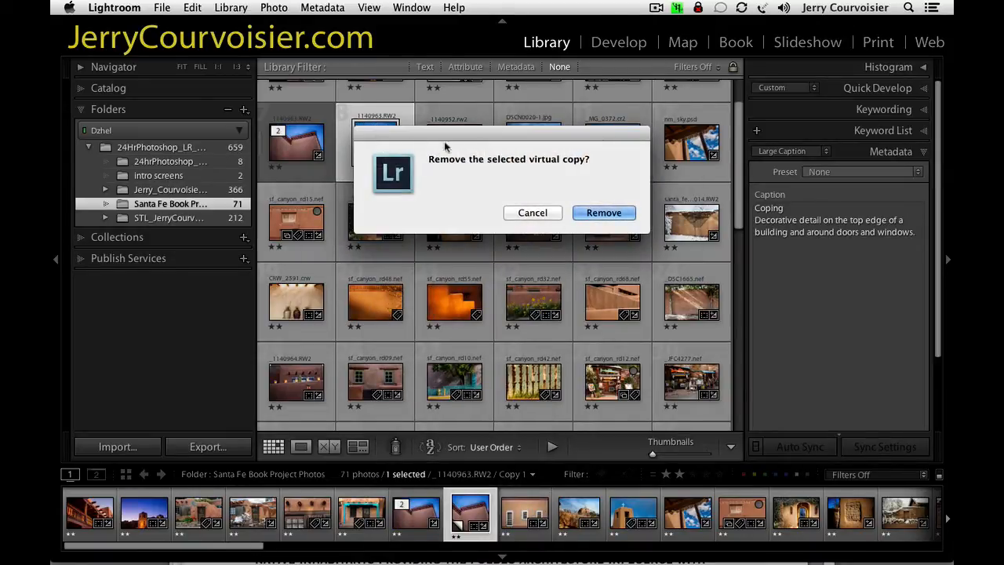
{"action": "left_click", "coordinate": [600, 220]}
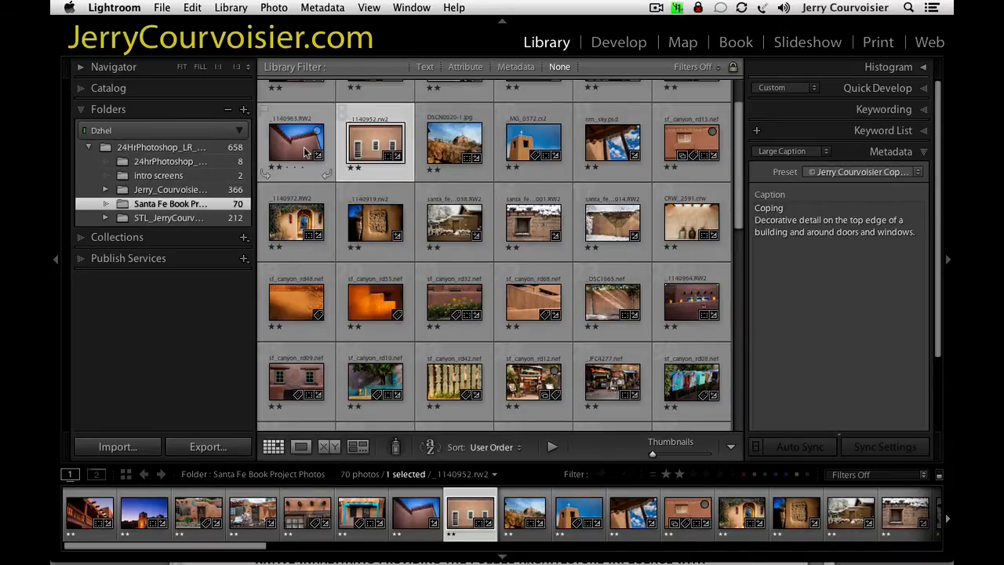
{"action": "left_click", "coordinate": [312, 154]}
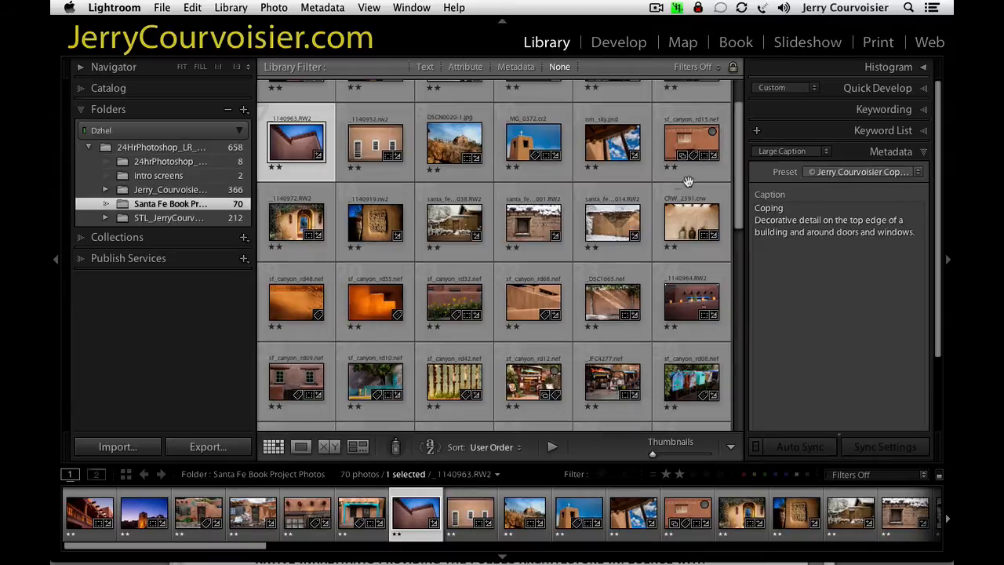
Delete the existing collection "My Santa fe Book project" from the catalog's collections.
{"action": "left_click", "coordinate": [84, 239]}
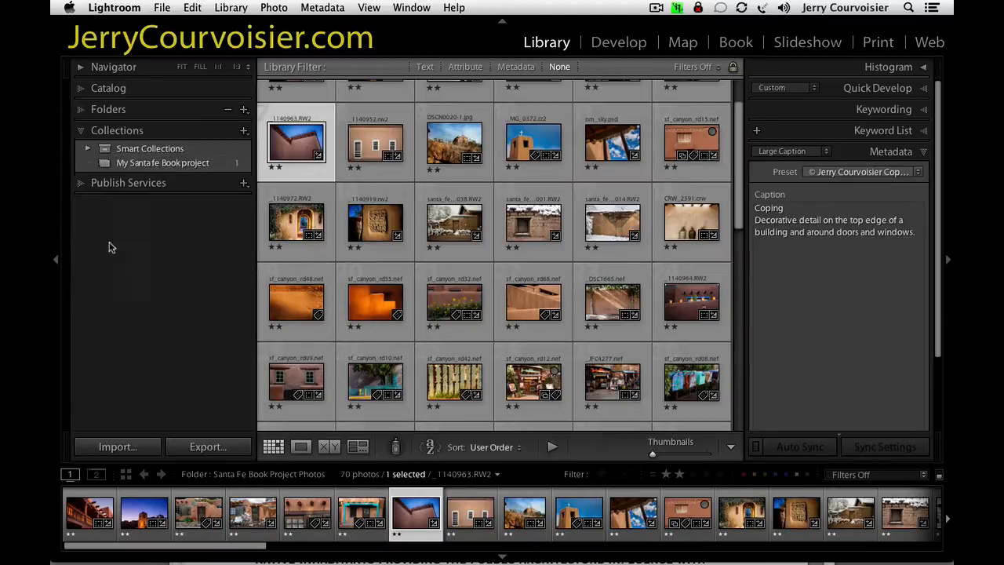
{"action": "left_click", "coordinate": [102, 162]}
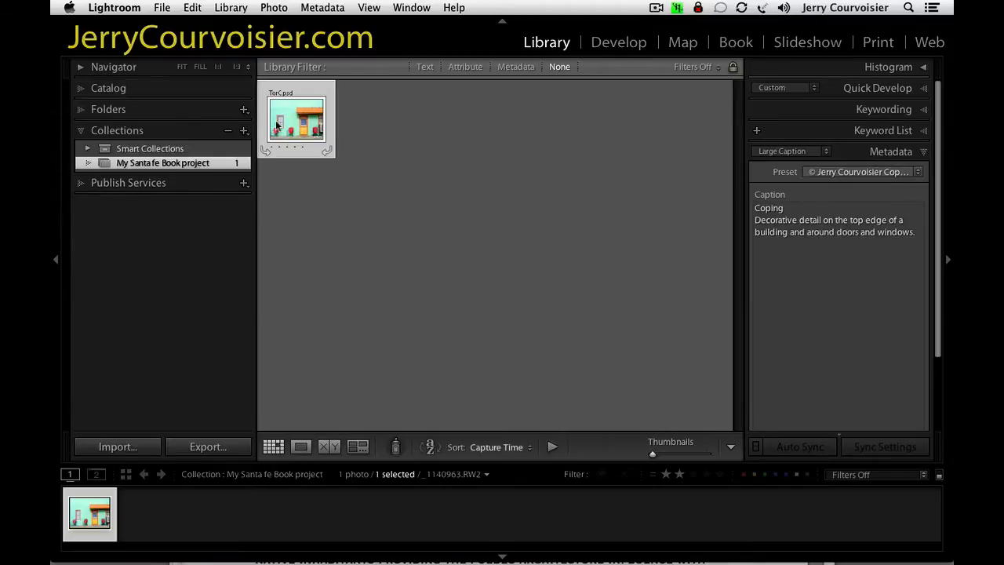
{"action": "left_click", "coordinate": [227, 131]}
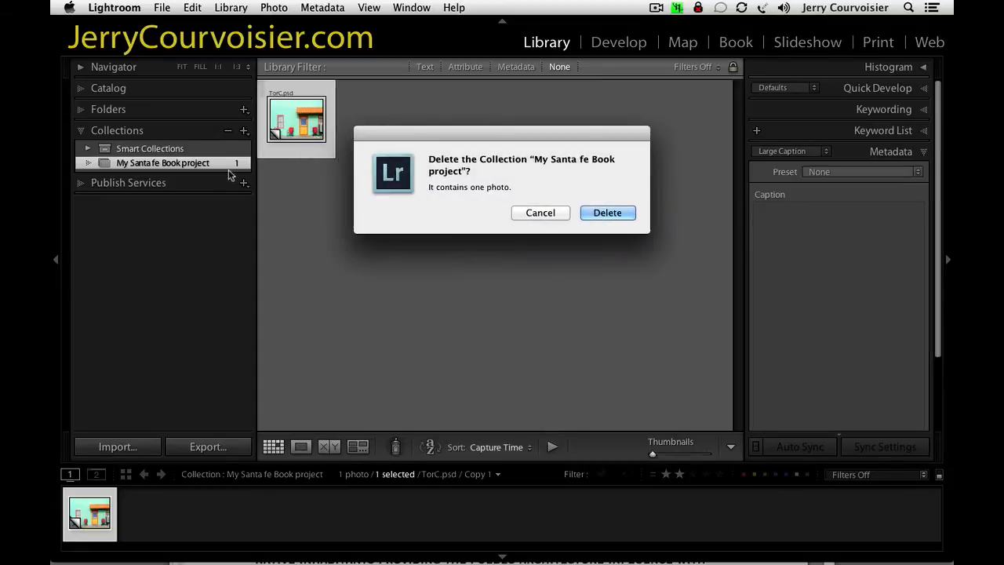
{"action": "left_click", "coordinate": [607, 217]}
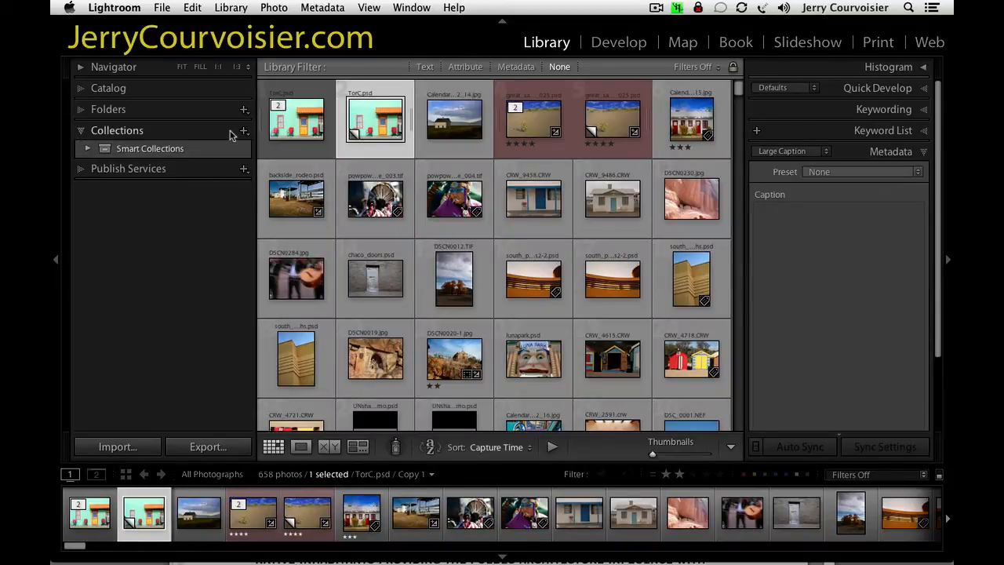
Go back to the Santa Fe Book Project Photos folder and select all of its photos.
{"action": "left_click", "coordinate": [81, 112]}
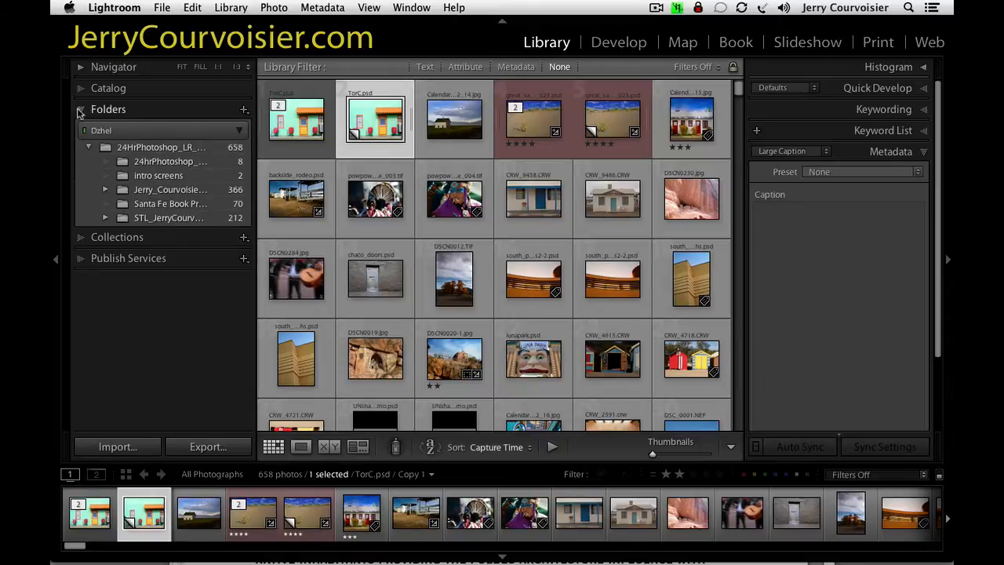
{"action": "left_click", "coordinate": [217, 205]}
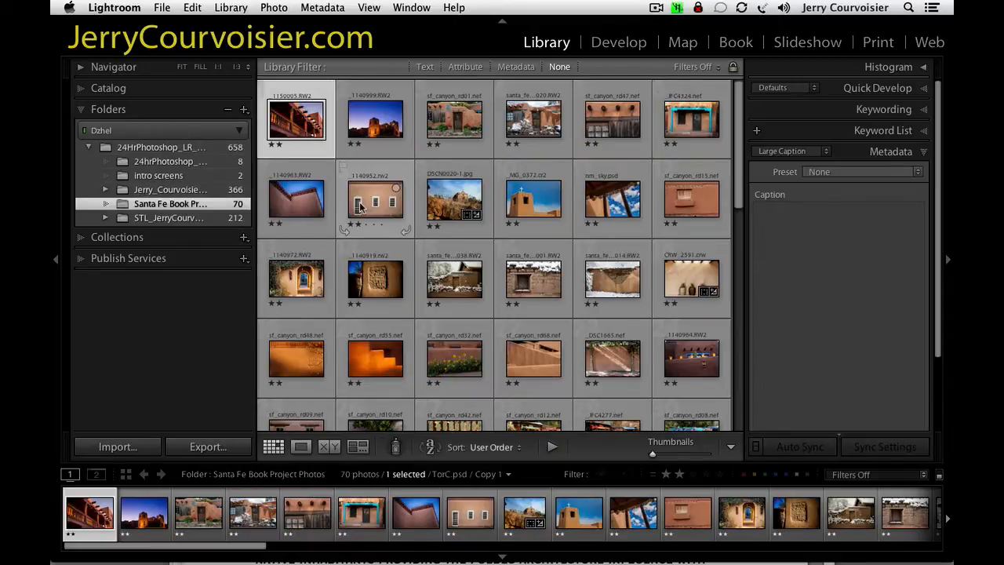
{"action": "key", "text": "super+a"}
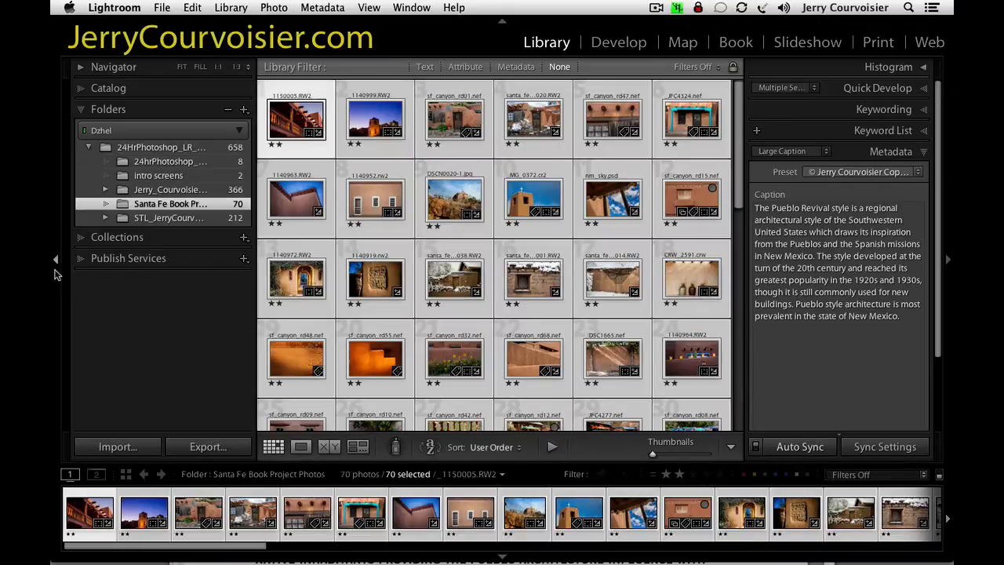
Create a top-level collection named "SF BookCollection" that includes the selected photos as new virtual copies.
{"action": "left_click", "coordinate": [81, 111]}
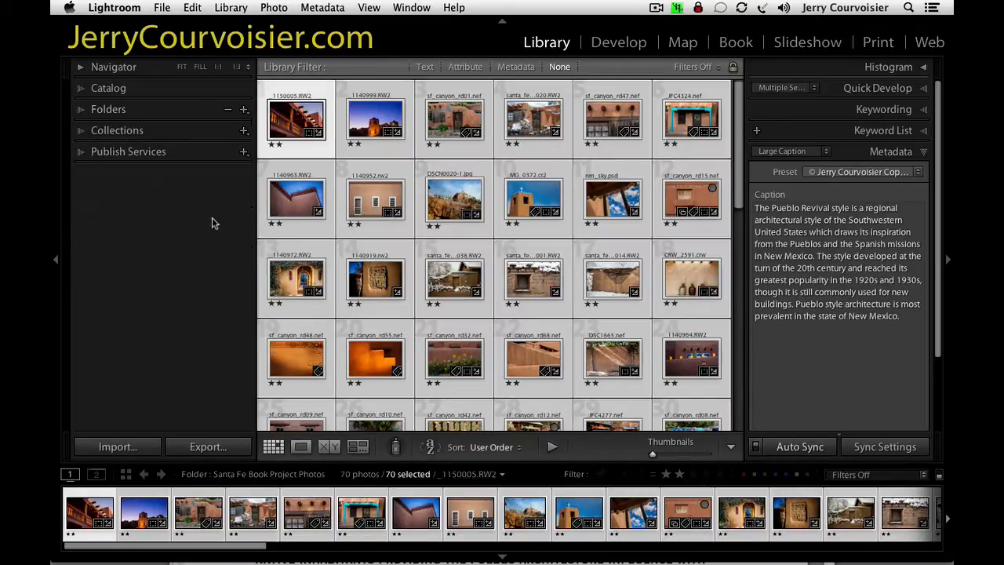
{"action": "left_click", "coordinate": [165, 138]}
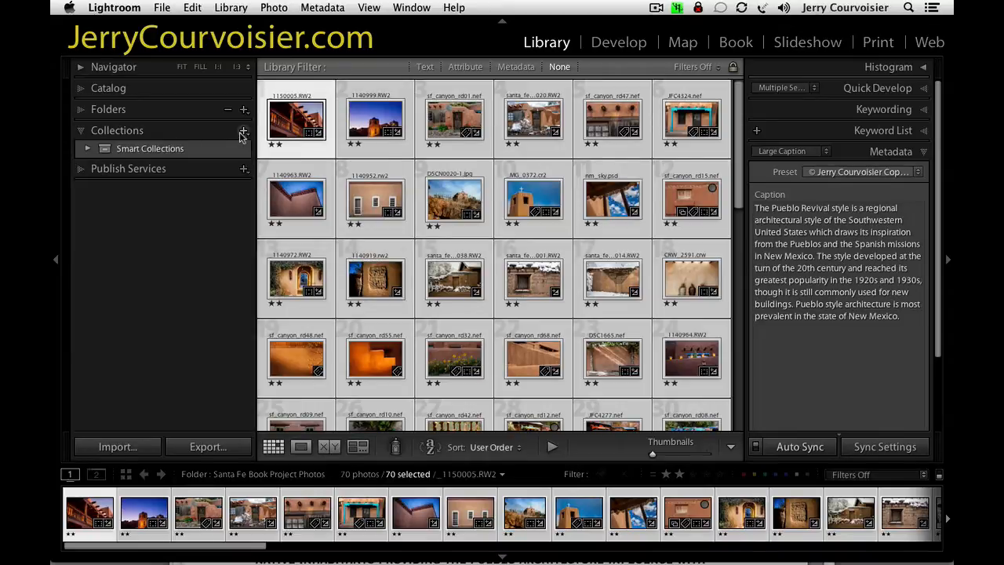
{"action": "left_click", "coordinate": [243, 131]}
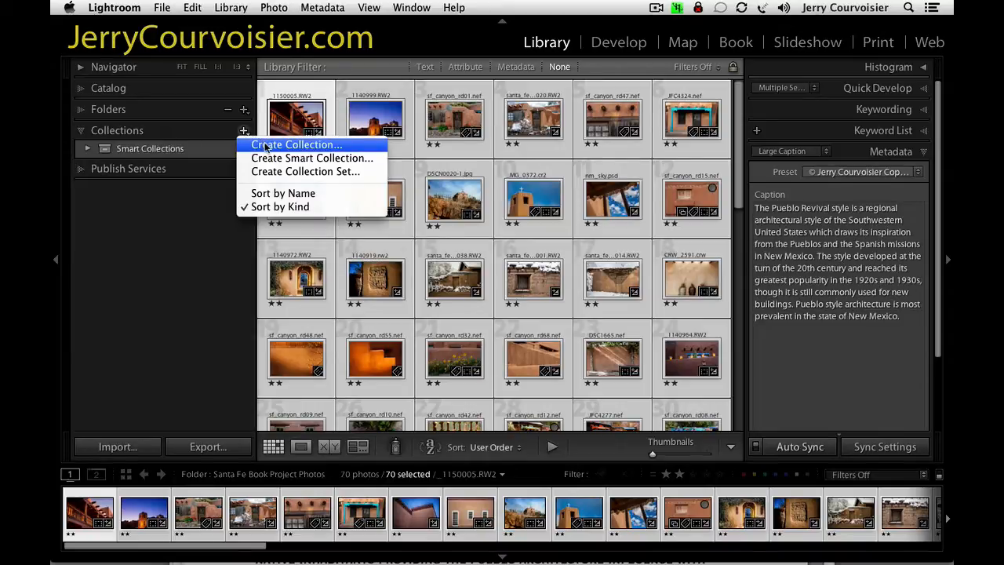
{"action": "left_click", "coordinate": [266, 147]}
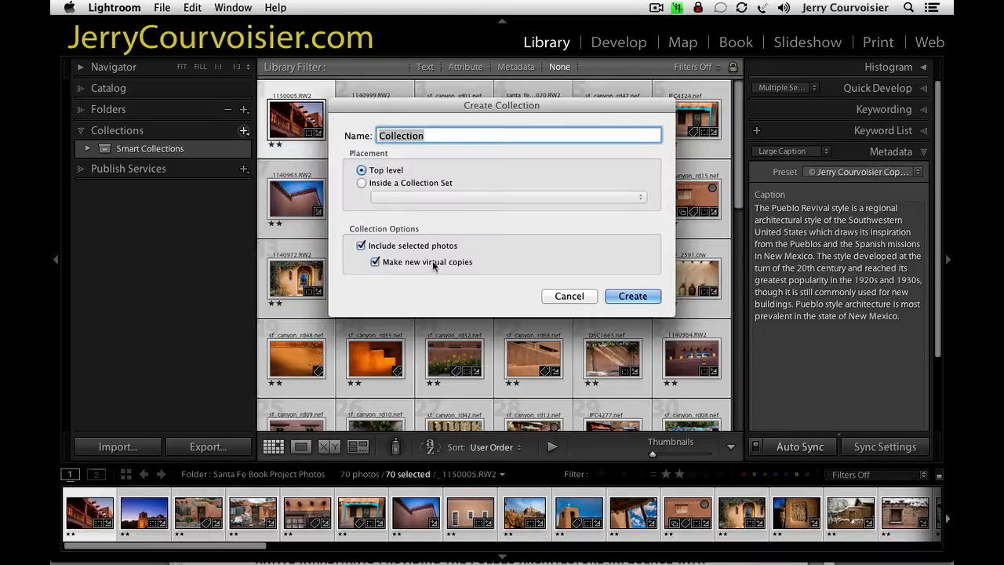
{"action": "left_click", "coordinate": [379, 136]}
{"action": "type", "text": "SF"}
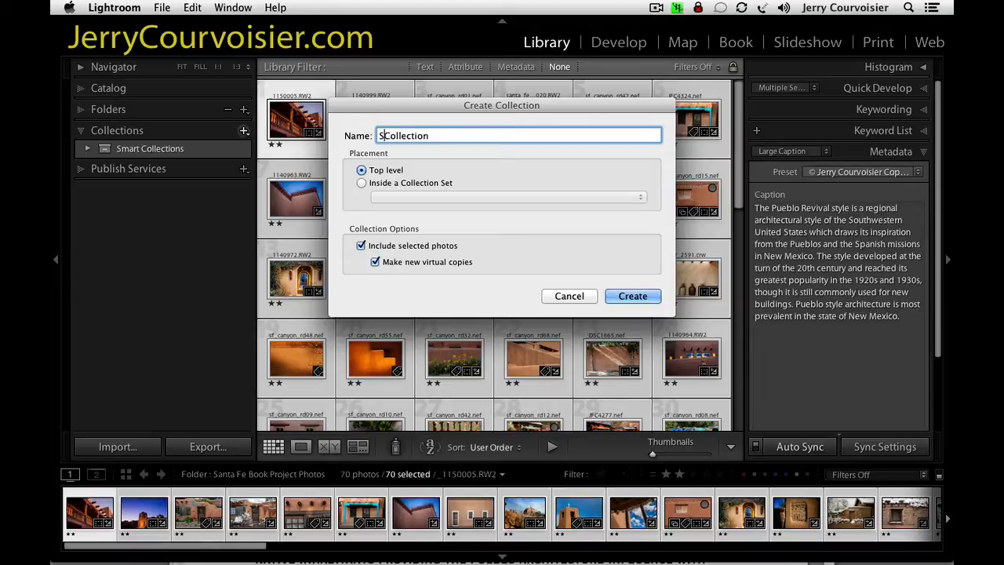
{"action": "type", "text": " Book"}
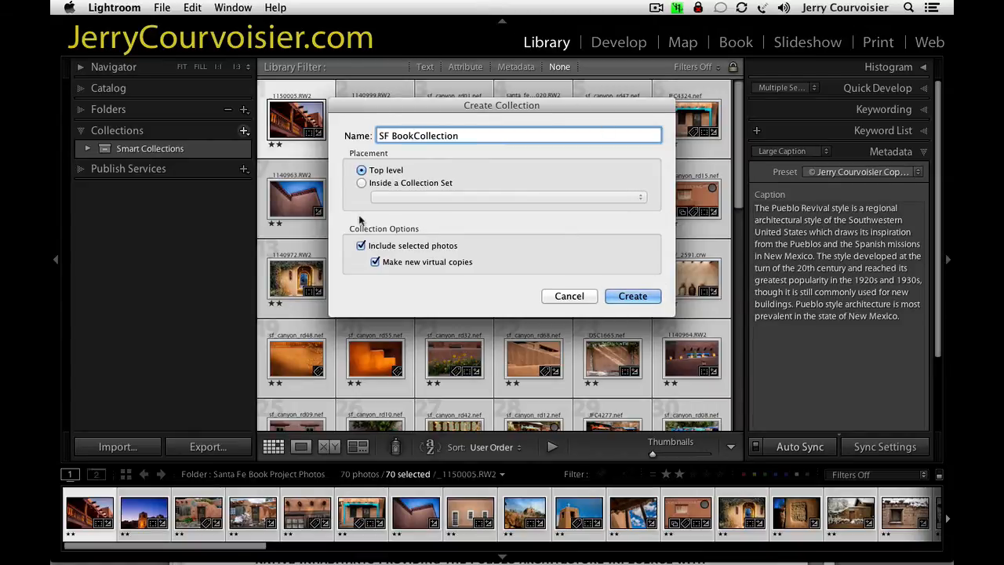
{"action": "left_click", "coordinate": [649, 302]}
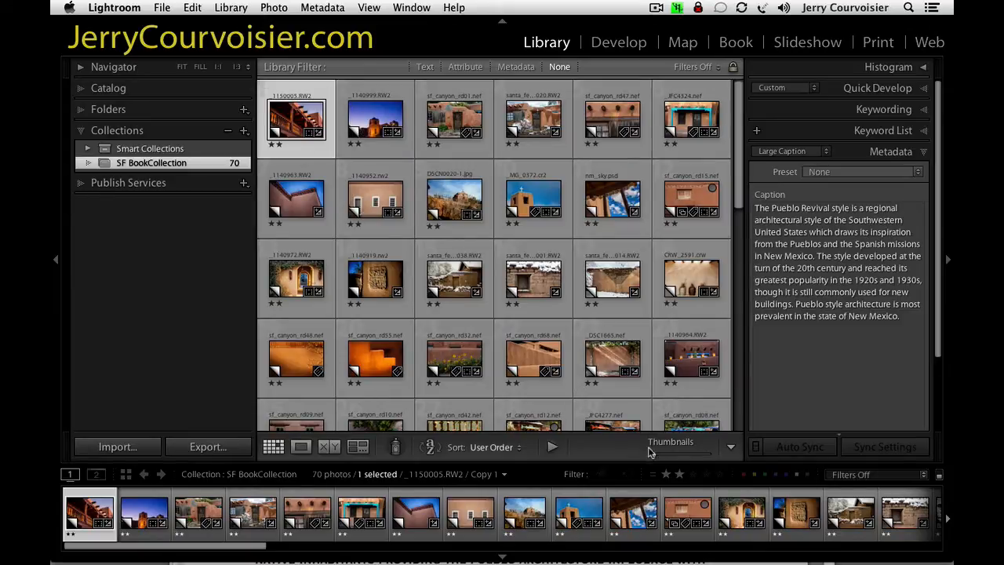
Enlarge the grid thumbnails to two per row and compare the captions of _1150005.RW2 and _1140999.RW2.
{"action": "left_click_drag", "start_coordinate": [651, 455], "coordinate": [685, 459]}
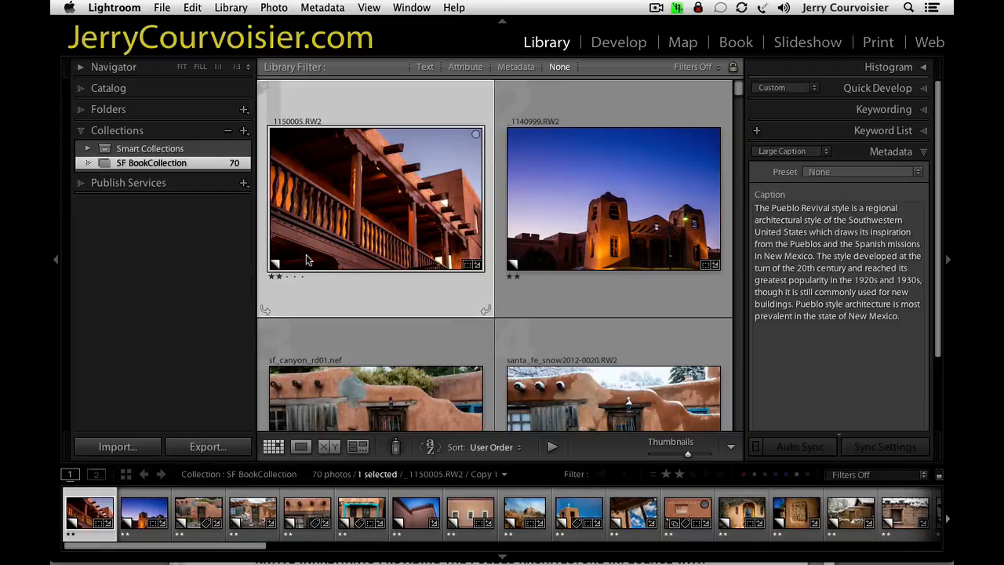
{"action": "mouse_move", "coordinate": [307, 260]}
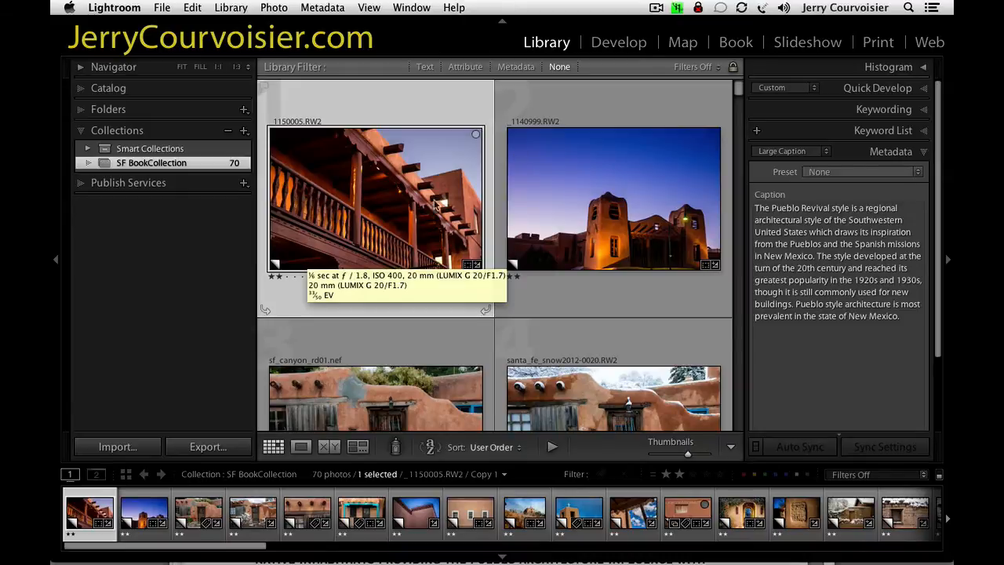
{"action": "left_click", "coordinate": [608, 198]}
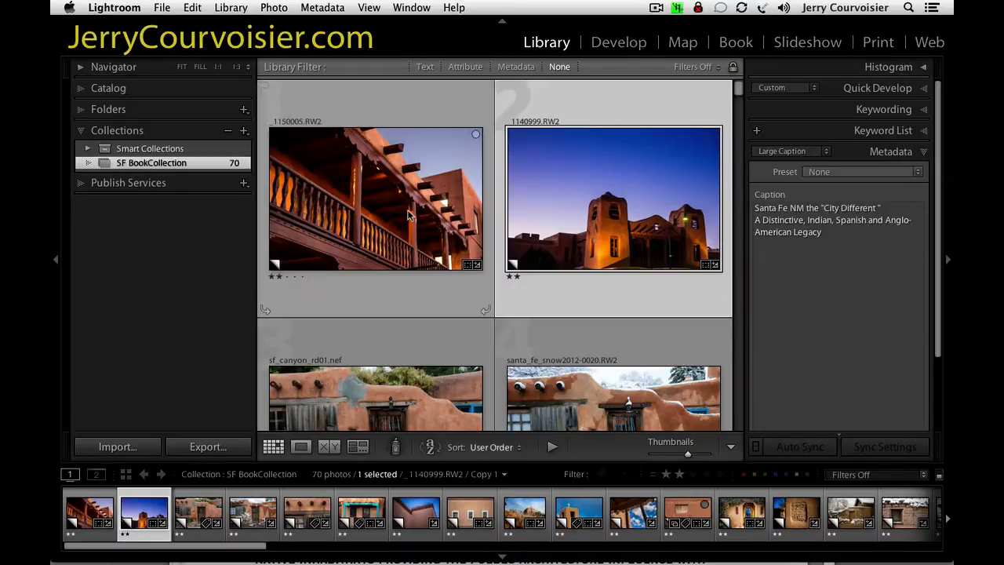
{"action": "left_click", "coordinate": [407, 216]}
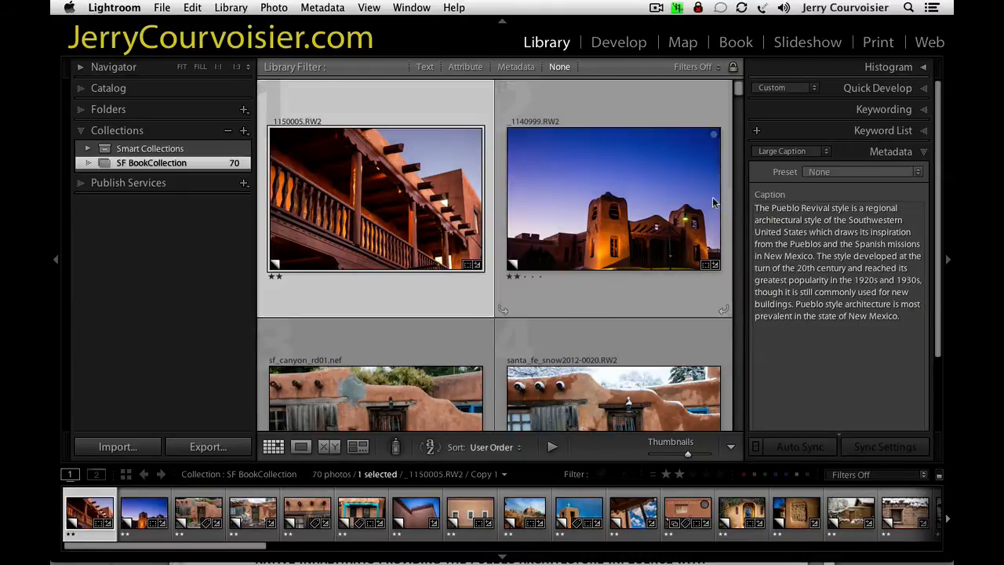
{"action": "left_click", "coordinate": [637, 227]}
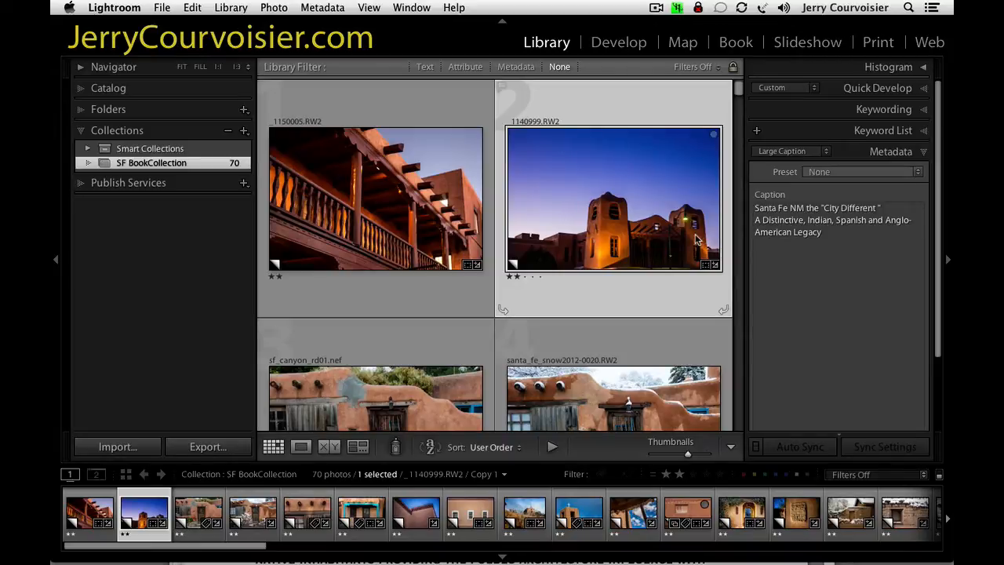
{"action": "mouse_move", "coordinate": [695, 239]}
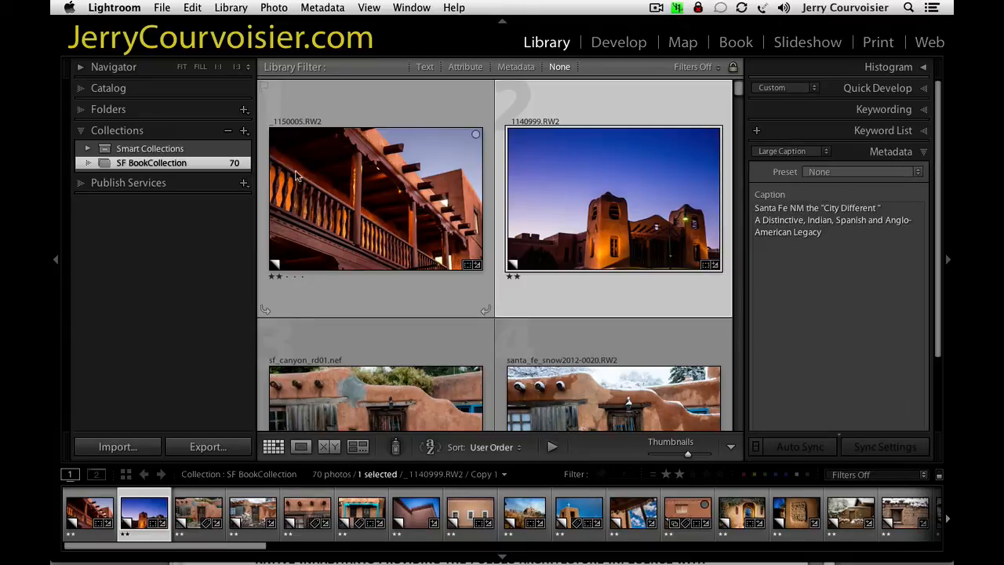
Try moving the snowy doorway photo santa_fe_snow2012-0020.RW2 between the first two photos, and restore the original order at four thumbnails per row.
{"action": "left_click_drag", "start_coordinate": [609, 410], "coordinate": [494, 235]}
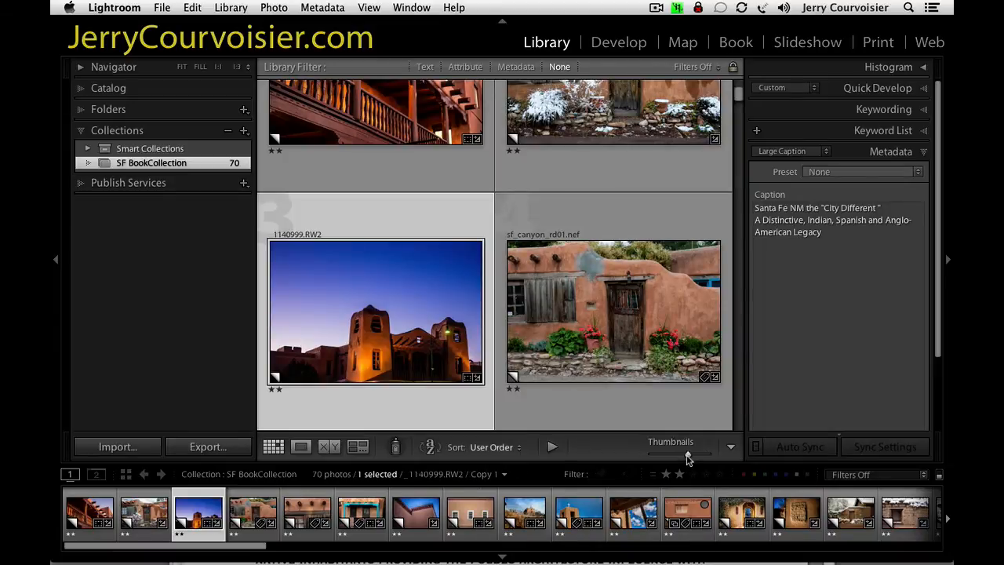
{"action": "left_click_drag", "start_coordinate": [687, 459], "coordinate": [671, 458]}
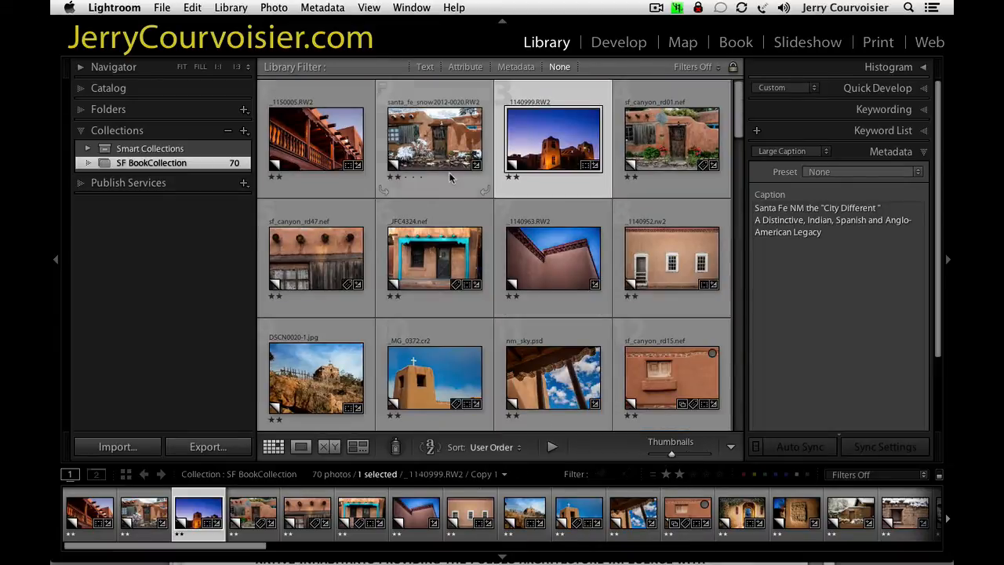
{"action": "left_click_drag", "start_coordinate": [483, 162], "coordinate": [277, 240]}
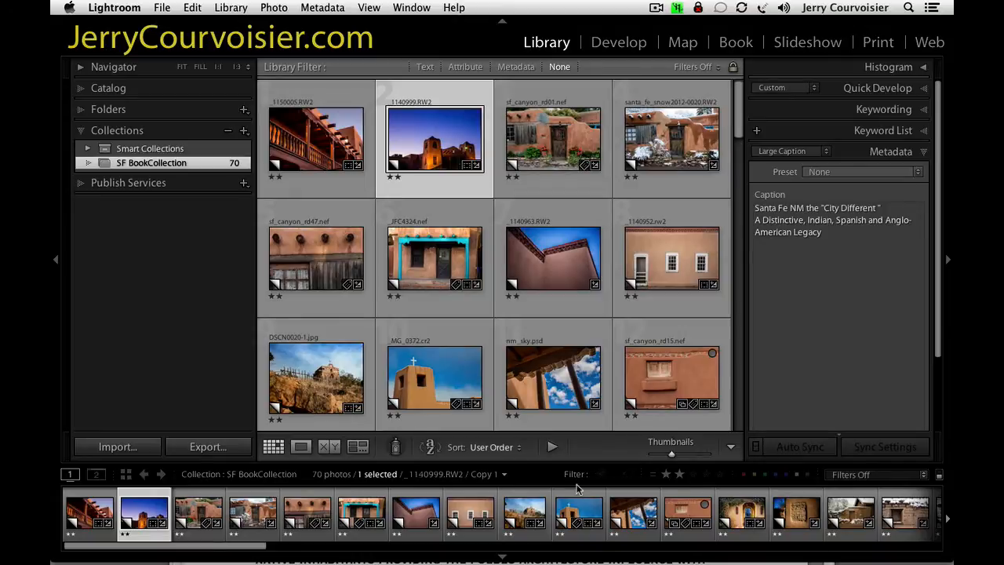
View the crop of the balcony photo _1150005.RW2 in Crop & Straighten and return to the library grid.
{"action": "left_click", "coordinate": [353, 190]}
{"action": "key", "text": "r"}
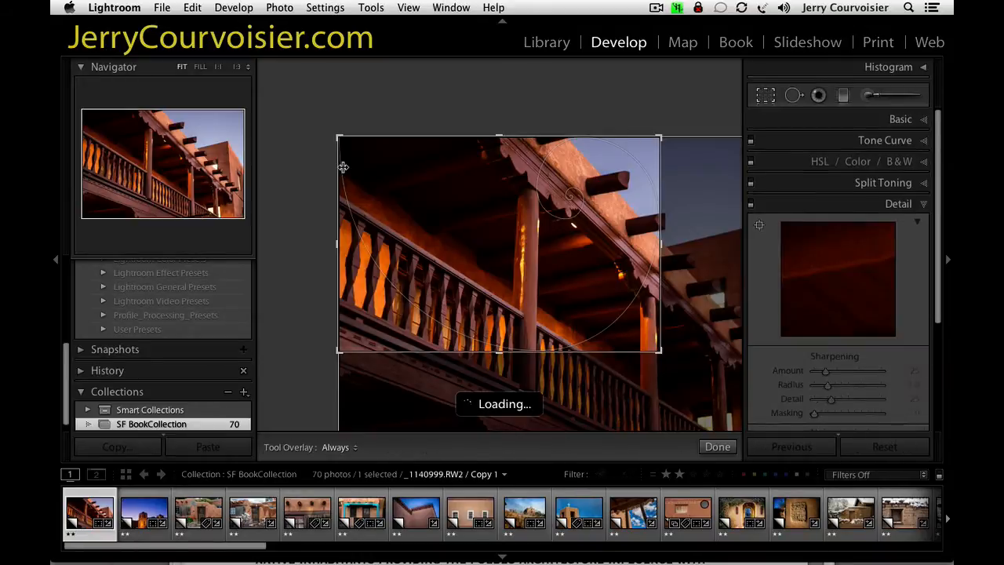
{"action": "left_click", "coordinate": [716, 448]}
{"action": "left_click", "coordinate": [546, 41]}
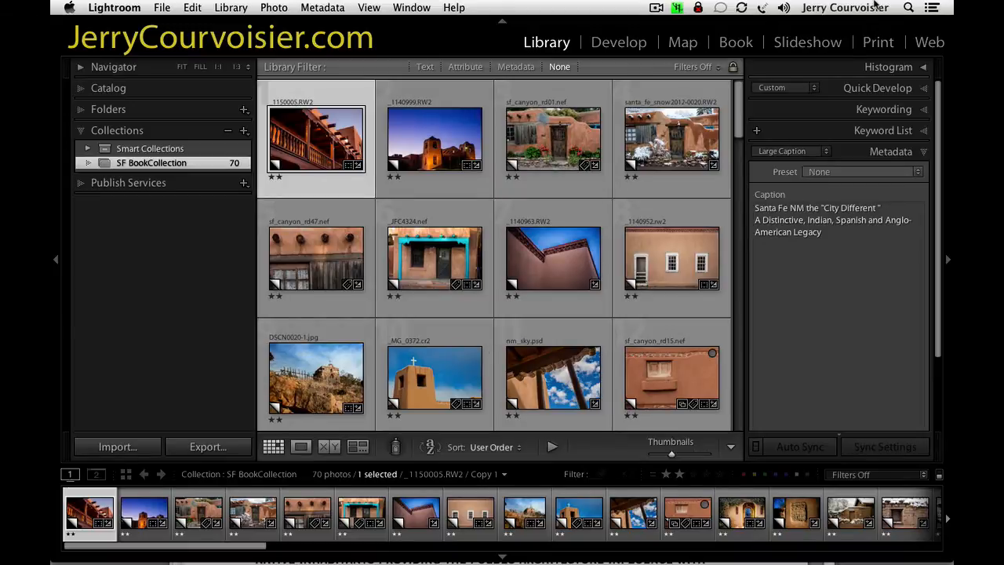
Look through the photos of SF BookCollection down to the last rows and return to the first photo.
{"action": "scroll", "coordinate": [735, 164], "scroll_direction": "down", "scroll_amount": 3}
{"action": "left_click_drag", "start_coordinate": [734, 165], "coordinate": [678, 359]}
{"action": "scroll", "coordinate": [675, 365], "scroll_direction": "down", "scroll_amount": 3}
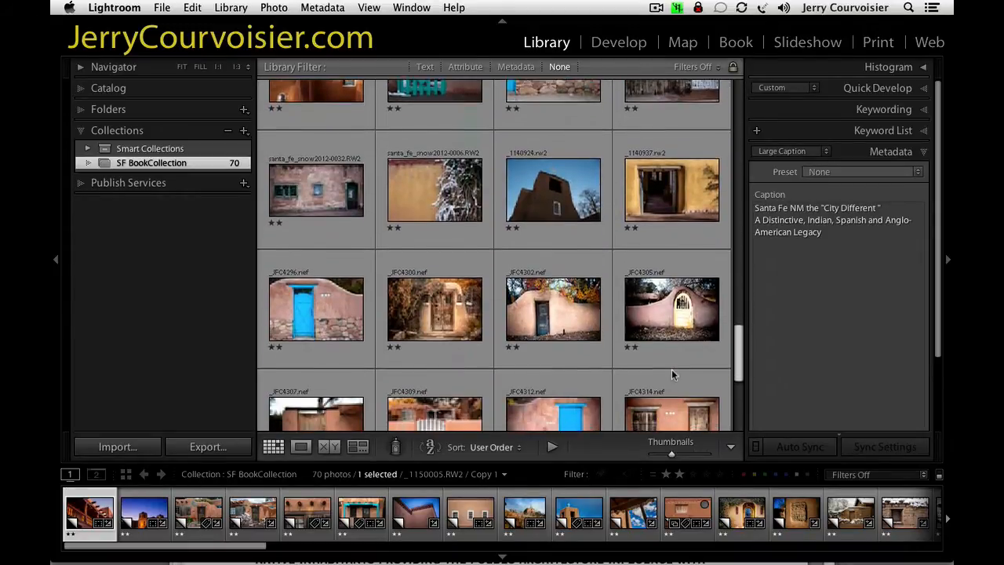
{"action": "scroll", "coordinate": [672, 376], "scroll_direction": "down", "scroll_amount": 3}
{"action": "scroll", "coordinate": [670, 385], "scroll_direction": "down", "scroll_amount": 6}
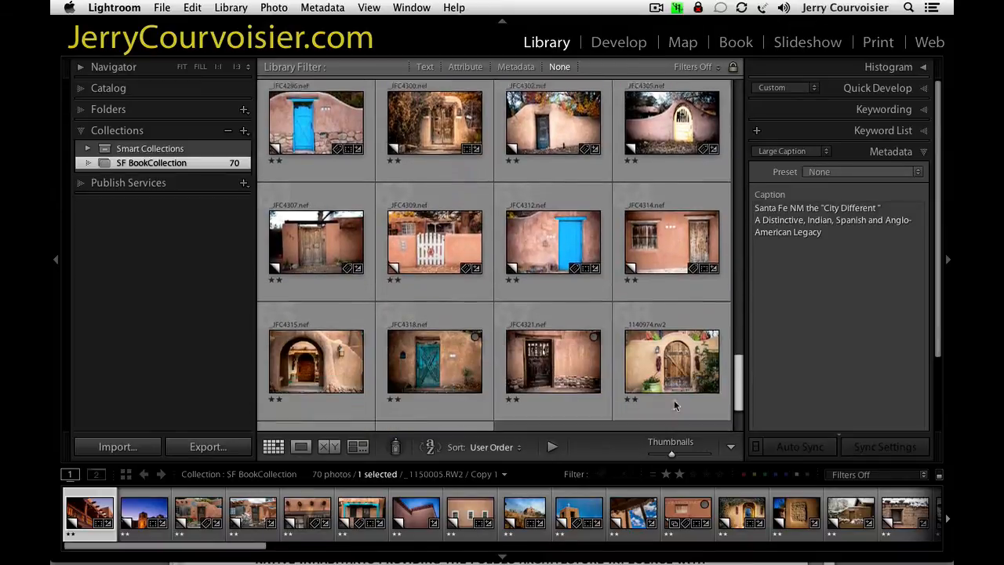
{"action": "scroll", "coordinate": [674, 417], "scroll_direction": "up", "scroll_amount": 6}
{"action": "scroll", "coordinate": [627, 251], "scroll_direction": "up", "scroll_amount": 15}
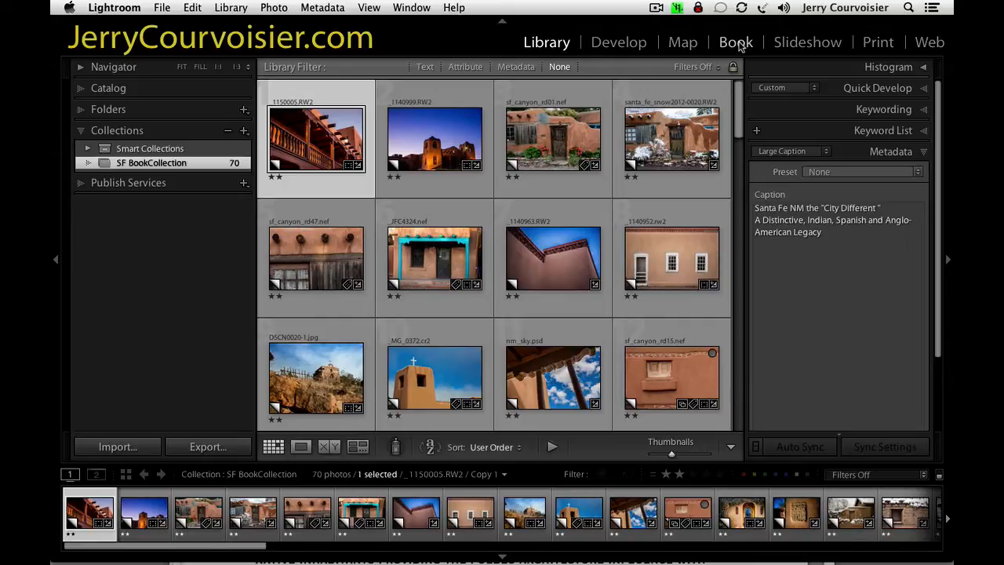
Switch the collection to the Book module and show the unsaved book's covers and pages in multi-page view.
{"action": "left_click", "coordinate": [735, 42]}
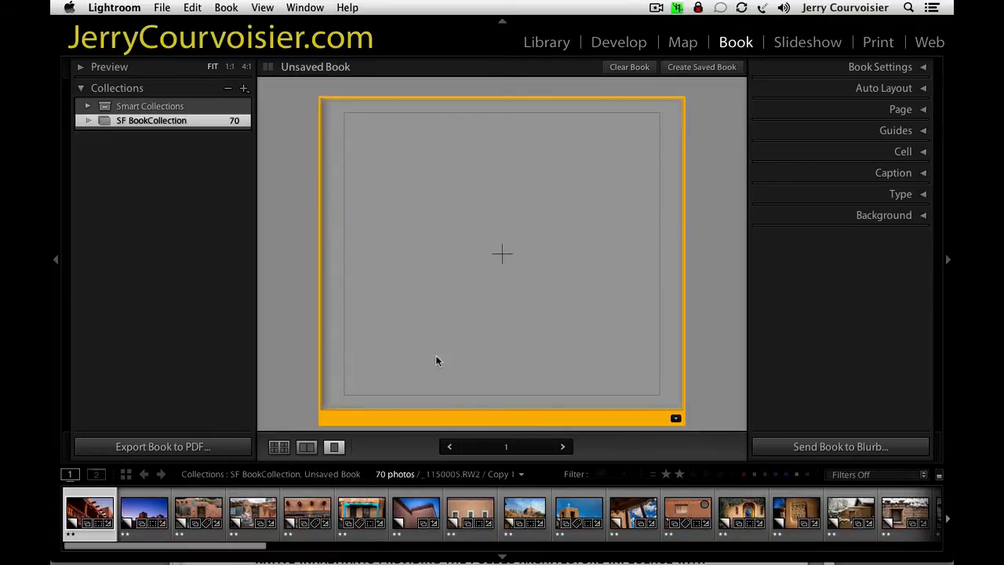
{"action": "left_click", "coordinate": [279, 447]}
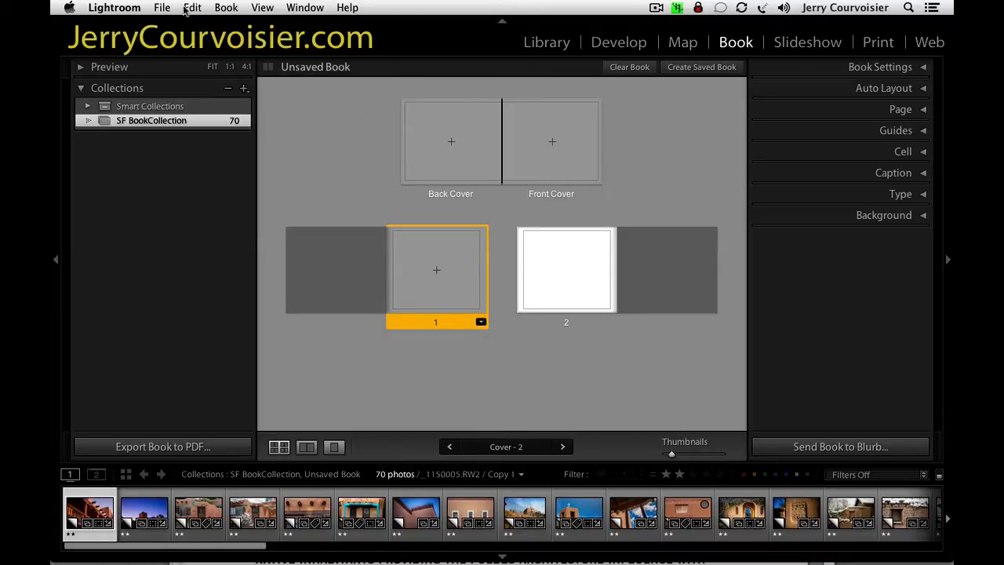
Open the book preferences and keep Zoom to Fill as the default photo zoom.
{"action": "left_click", "coordinate": [225, 9]}
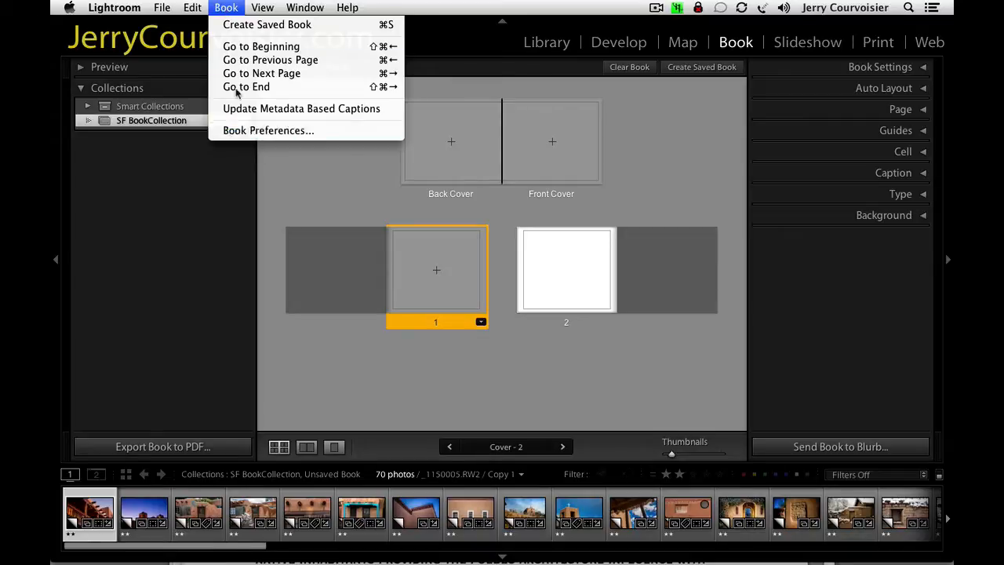
{"action": "mouse_move", "coordinate": [115, 8]}
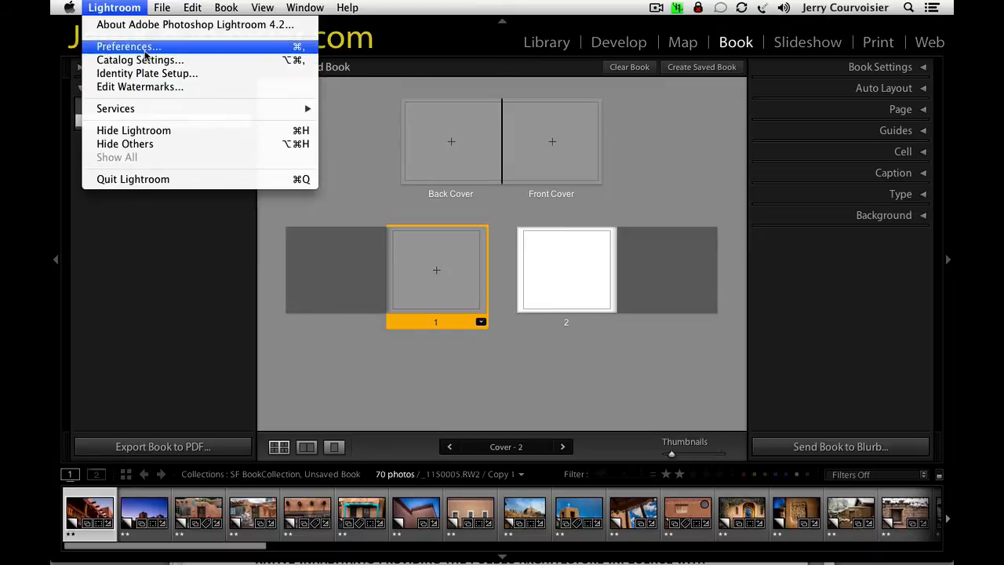
{"action": "mouse_move", "coordinate": [233, 9]}
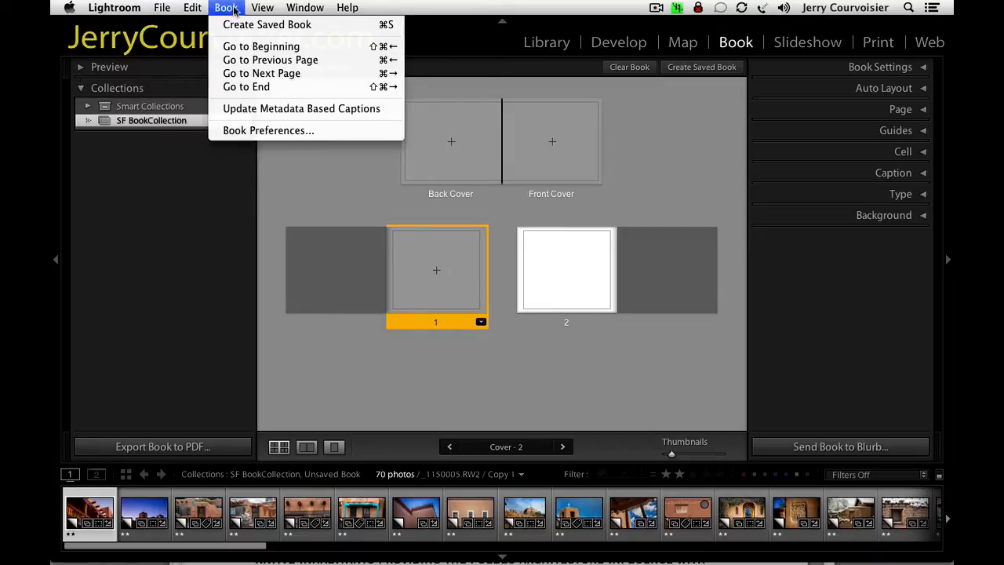
{"action": "left_click", "coordinate": [248, 131]}
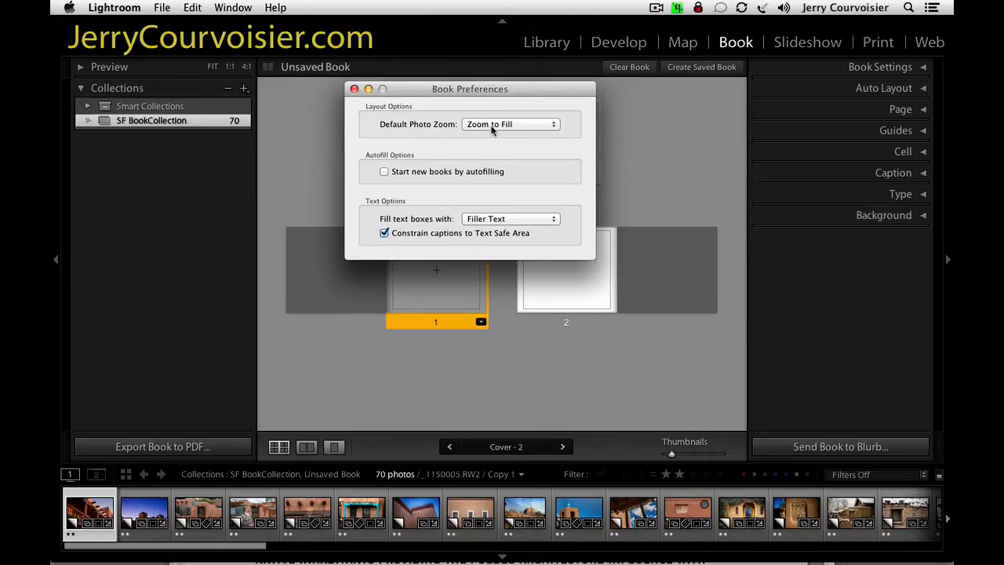
{"action": "left_click", "coordinate": [492, 127]}
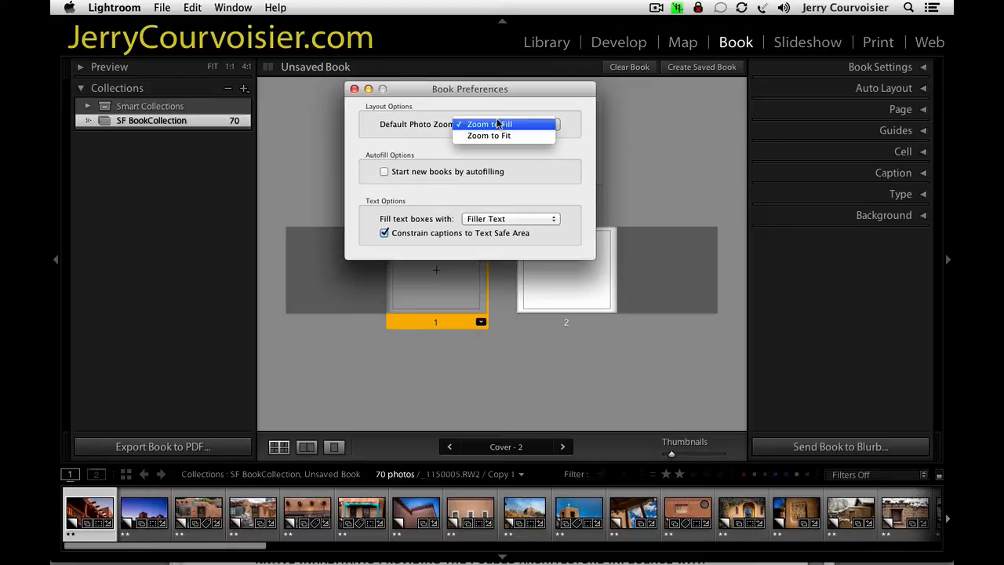
{"action": "left_click", "coordinate": [497, 123]}
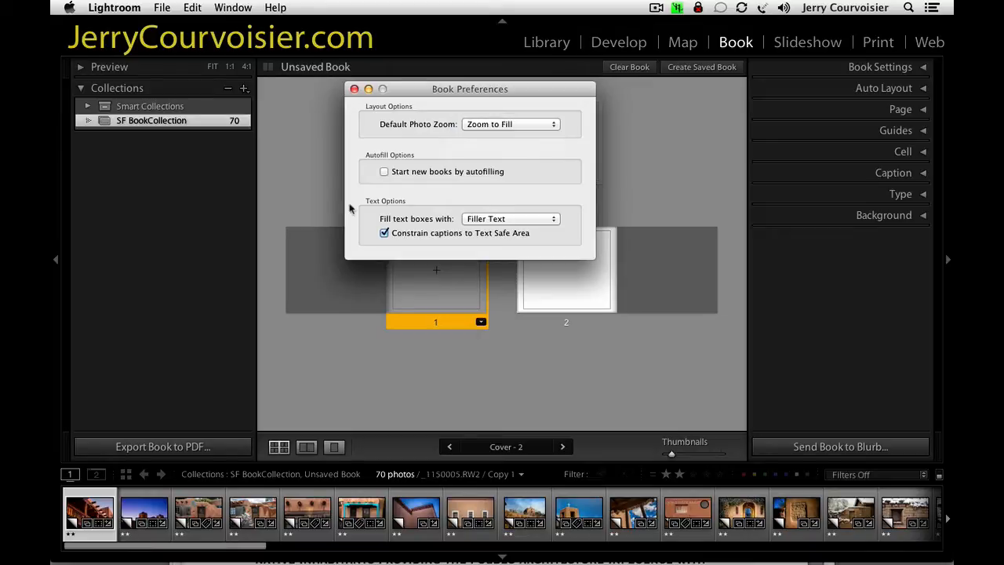
Try Zoom to Fit as the default photo zoom, and return it to Zoom to Fill.
{"action": "left_click", "coordinate": [524, 125]}
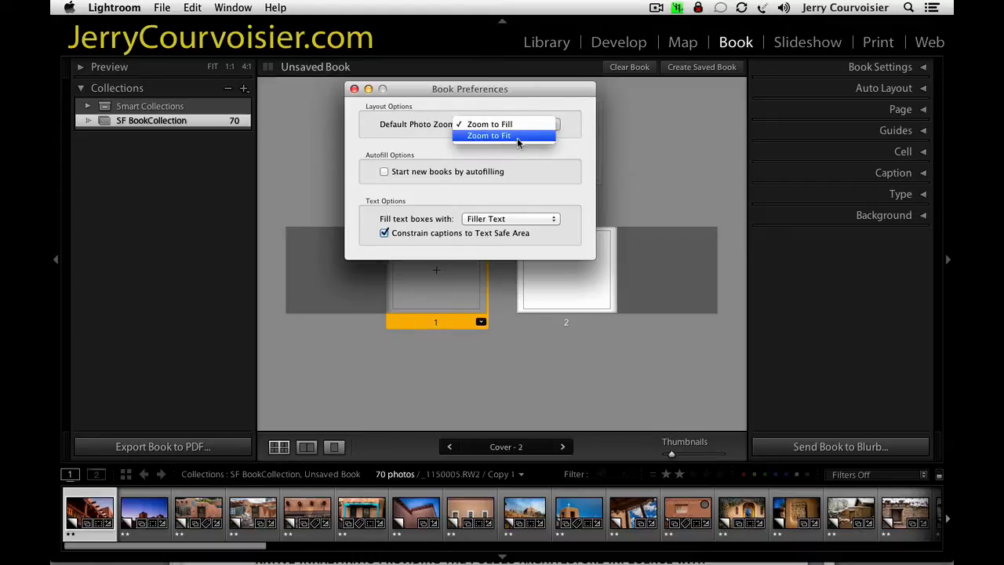
{"action": "left_click", "coordinate": [516, 136]}
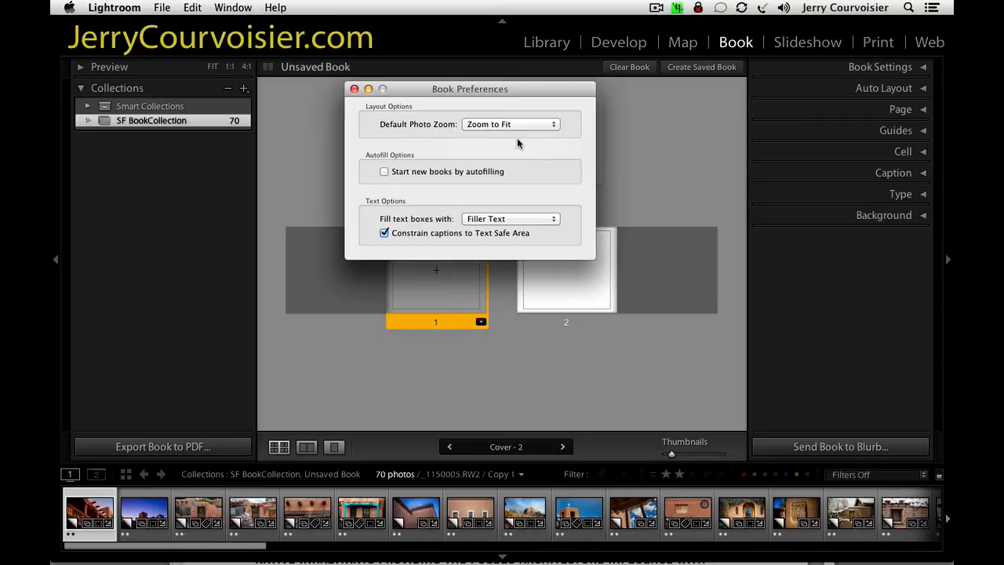
{"action": "left_click", "coordinate": [513, 125]}
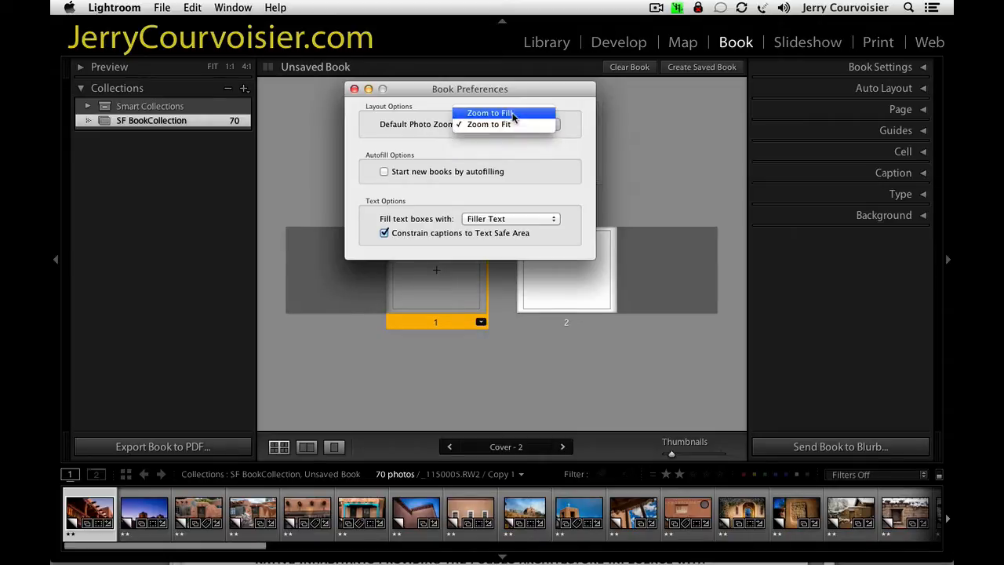
{"action": "left_click", "coordinate": [513, 114]}
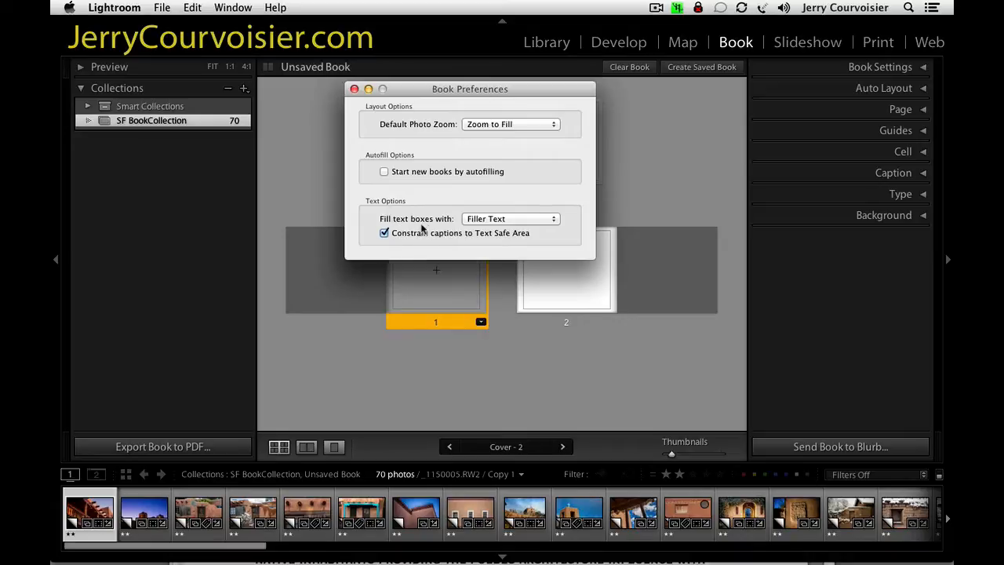
Set text boxes to be filled with Caption metadata and close the book preferences.
{"action": "left_click", "coordinate": [483, 219]}
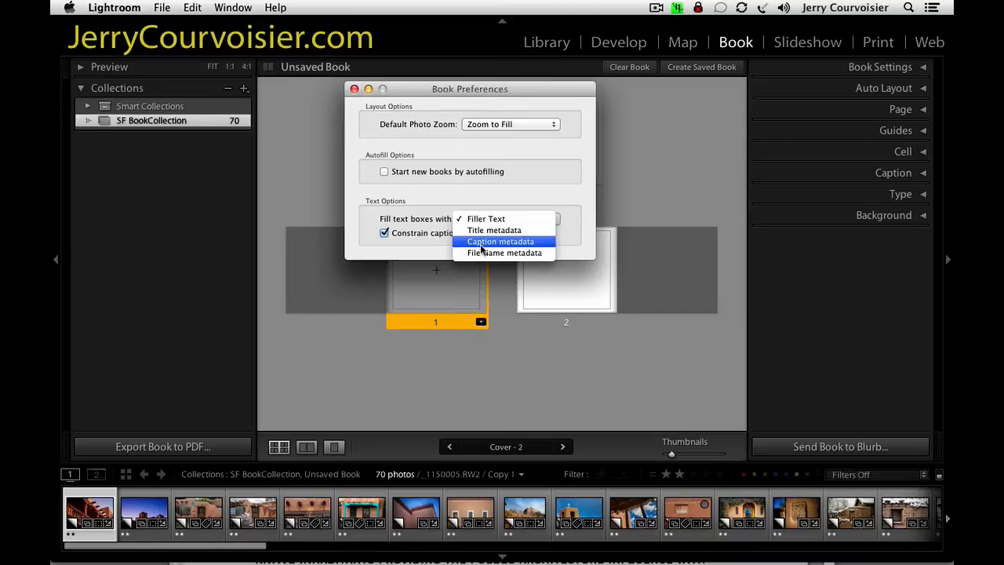
{"action": "left_click", "coordinate": [481, 241]}
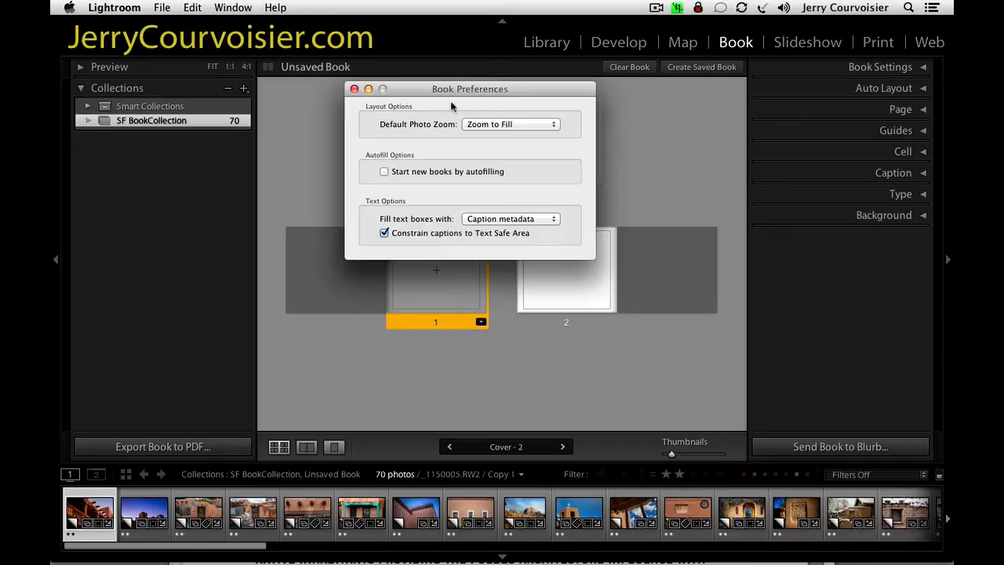
{"action": "left_click", "coordinate": [353, 89]}
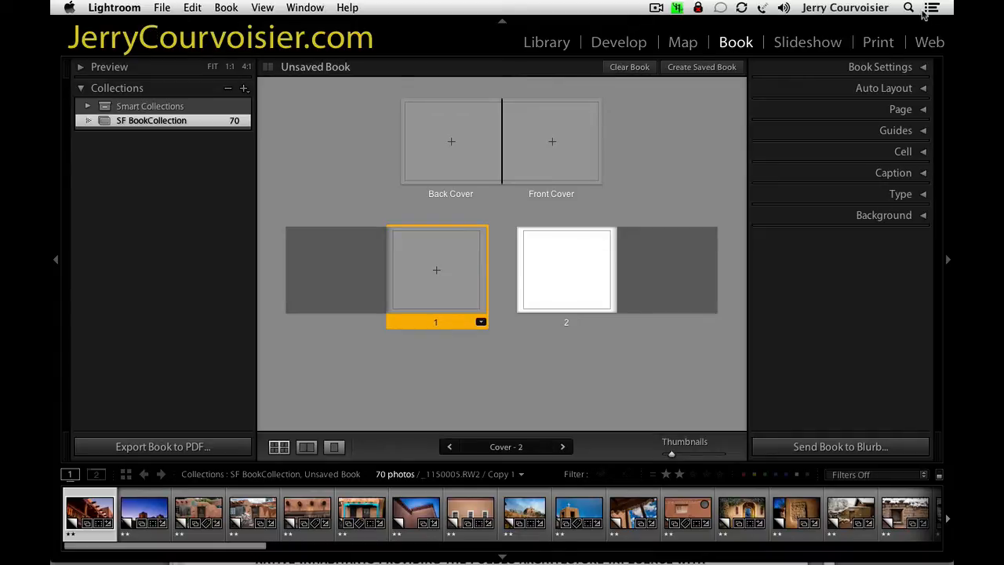
Expand the book settings and keep Blurb as the book type and Standard Landscape 10 x 8 in as the size.
{"action": "left_click", "coordinate": [805, 69]}
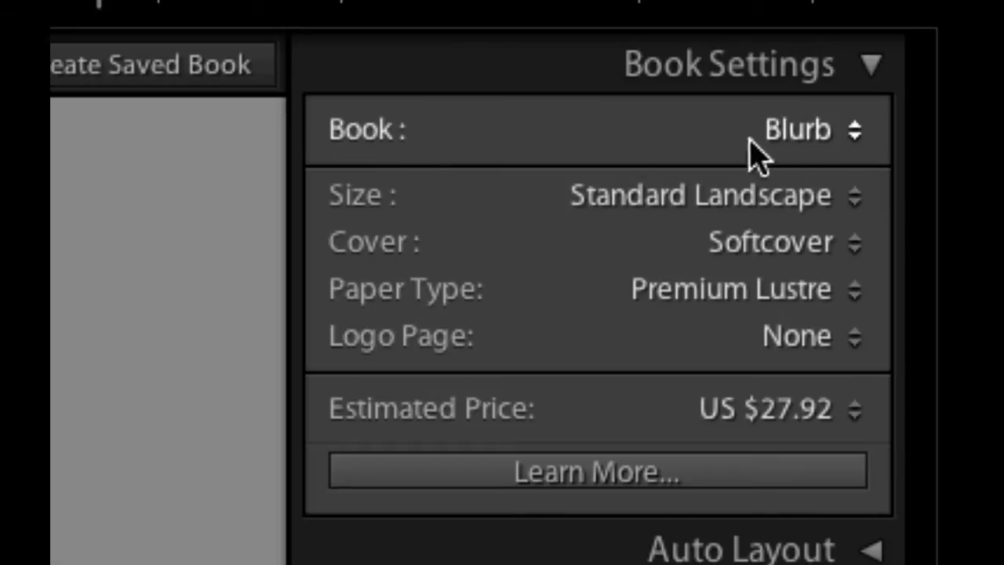
{"action": "left_click", "coordinate": [836, 133]}
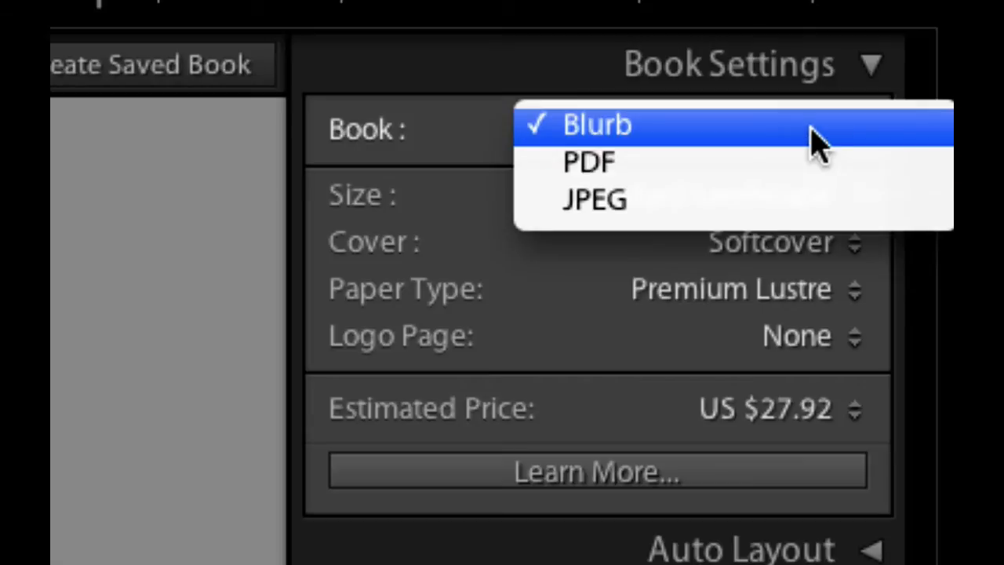
{"action": "left_click", "coordinate": [811, 141]}
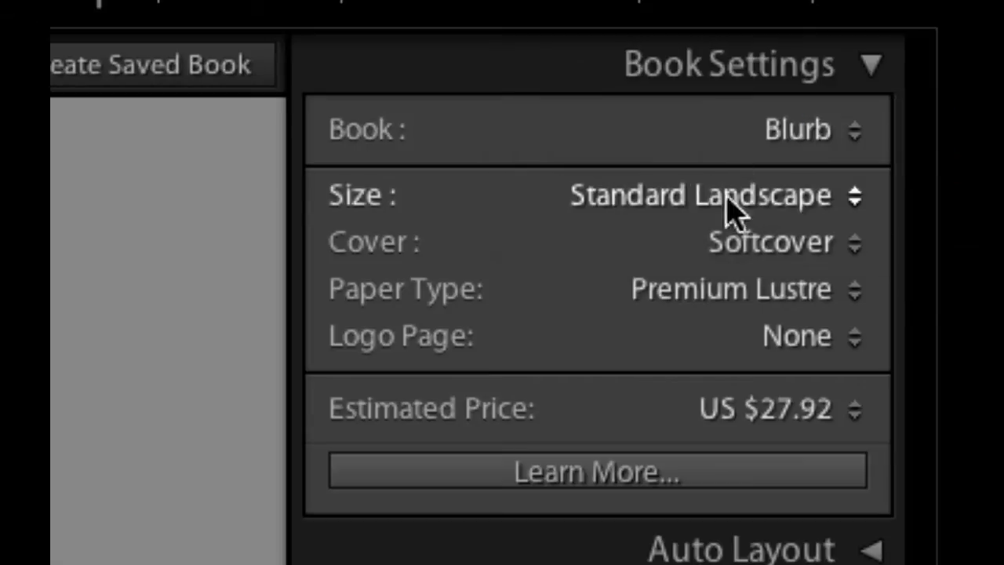
{"action": "left_click", "coordinate": [637, 210]}
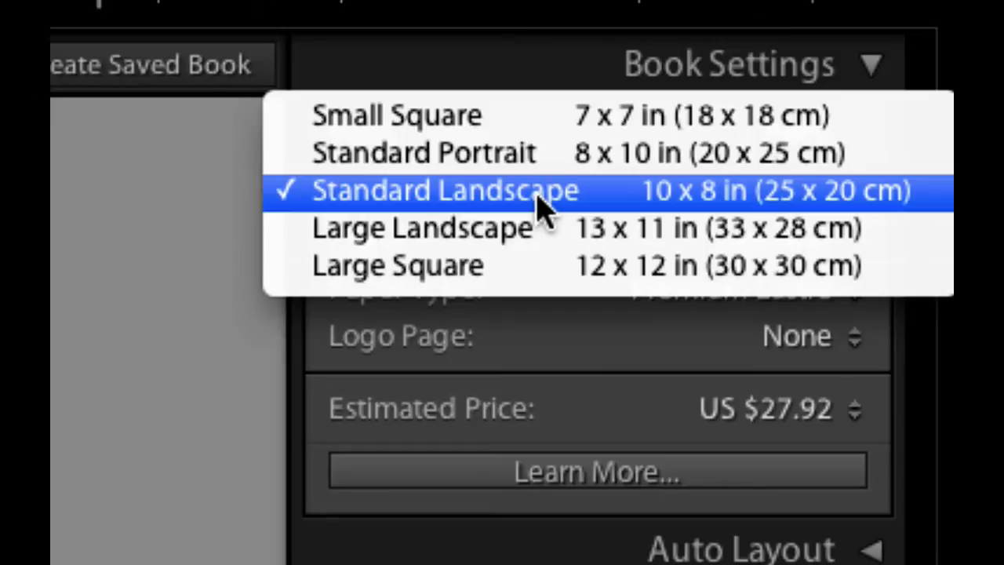
{"action": "left_click", "coordinate": [536, 194]}
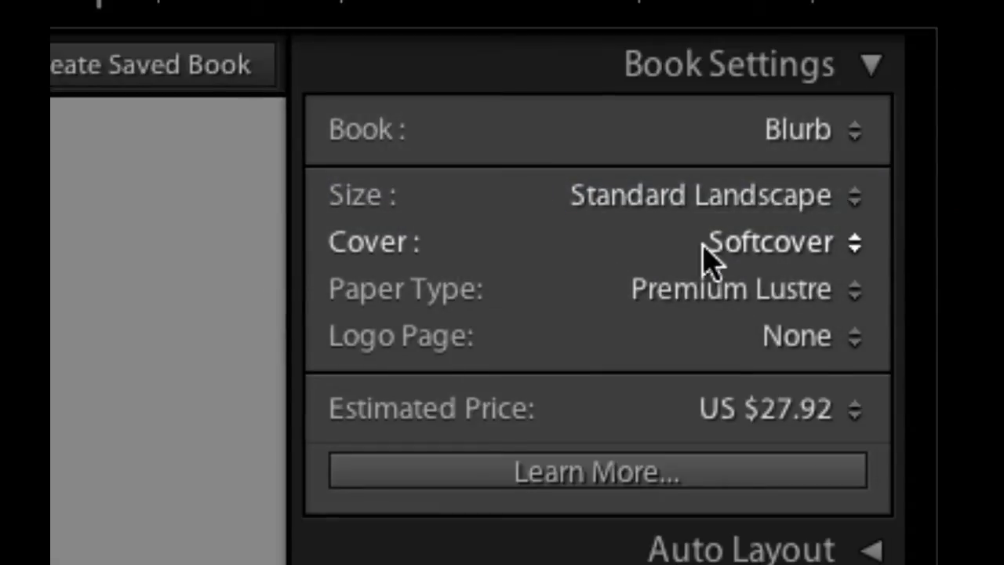
View the cover and paper type choices, keeping Softcover and Premium Lustre.
{"action": "left_click", "coordinate": [728, 248]}
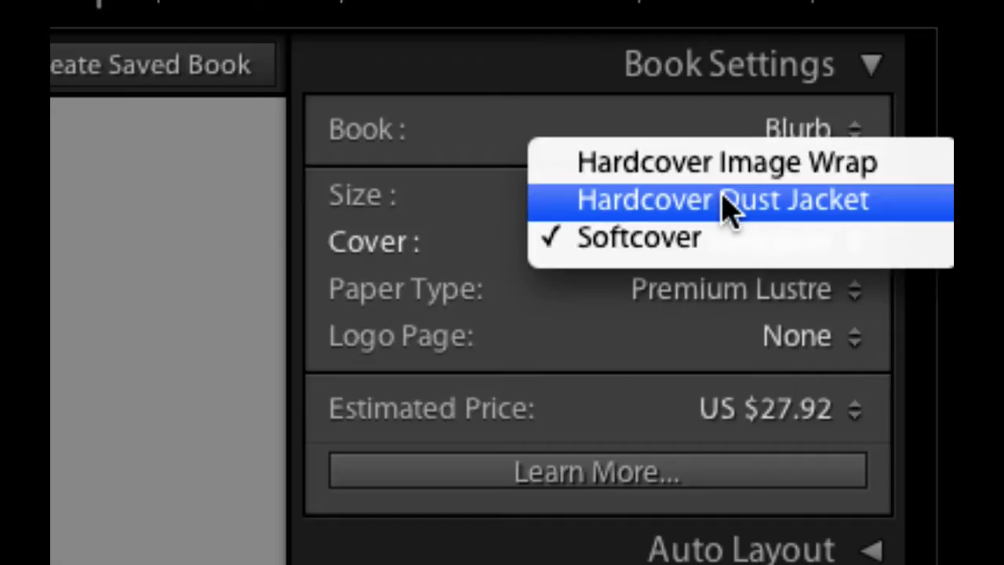
{"action": "left_click", "coordinate": [636, 249]}
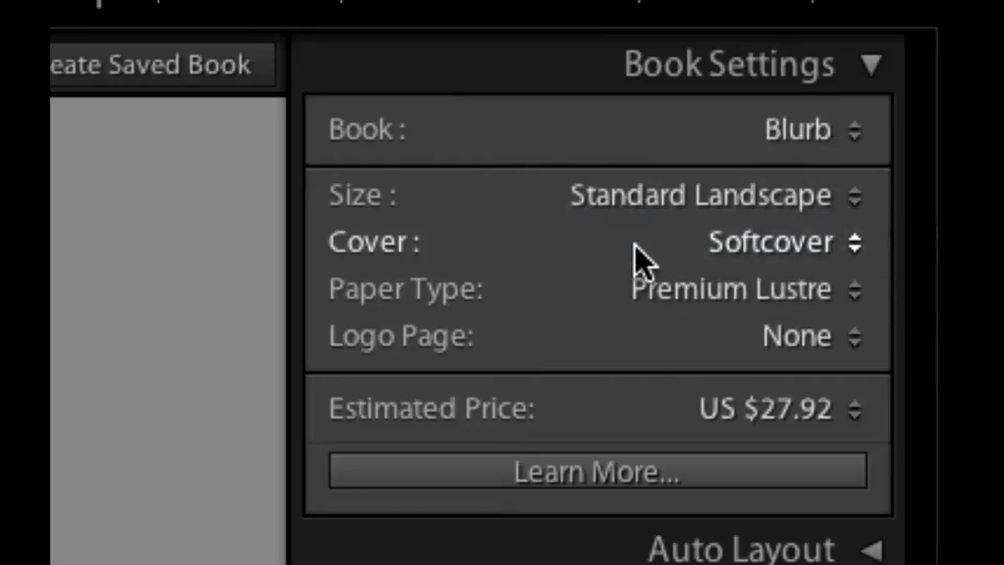
{"action": "left_click", "coordinate": [750, 290]}
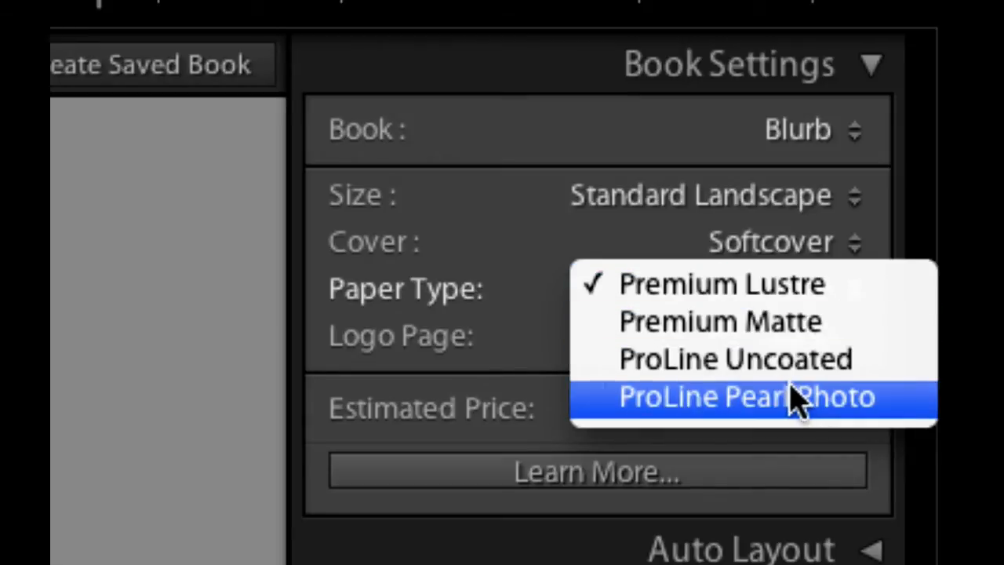
{"action": "left_click", "coordinate": [549, 298]}
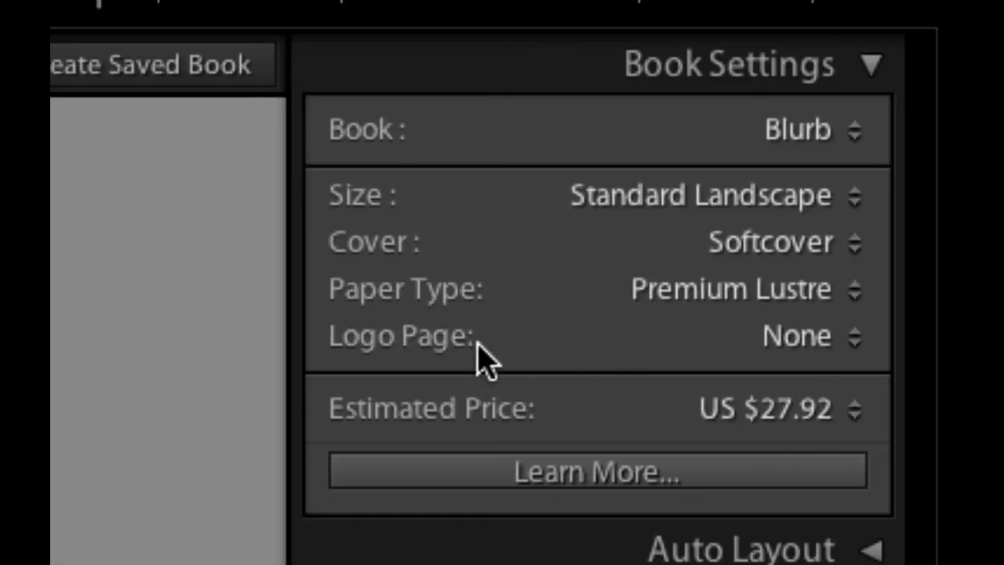
View the logo page and estimated price currency choices, keeping None and US dollars.
{"action": "left_click", "coordinate": [784, 339]}
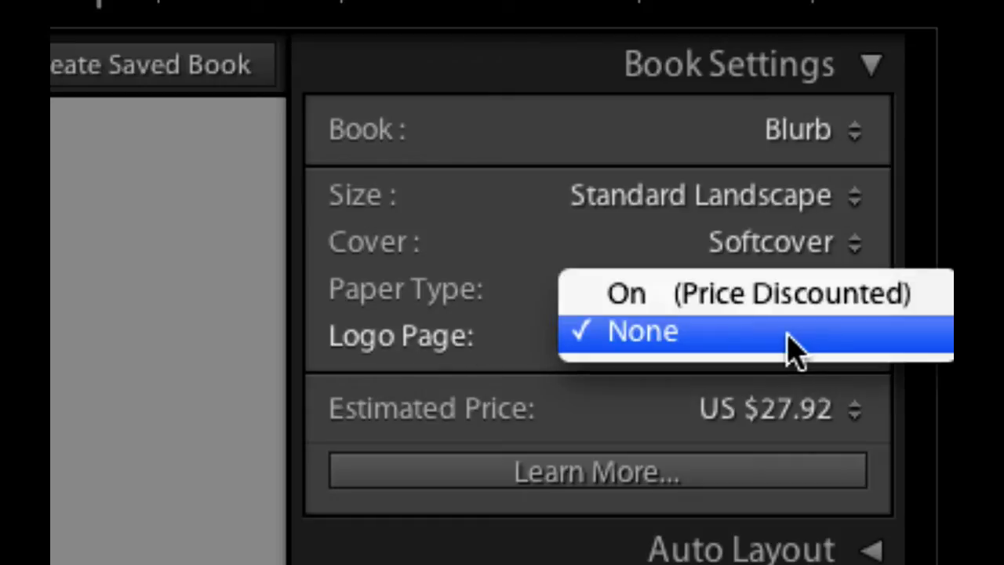
{"action": "left_click", "coordinate": [604, 334]}
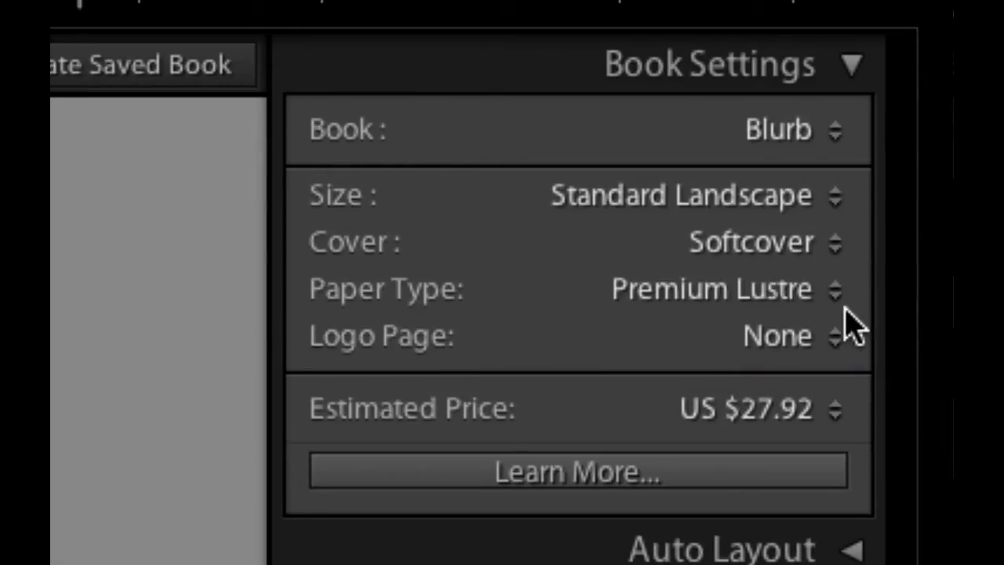
{"action": "left_click", "coordinate": [834, 423]}
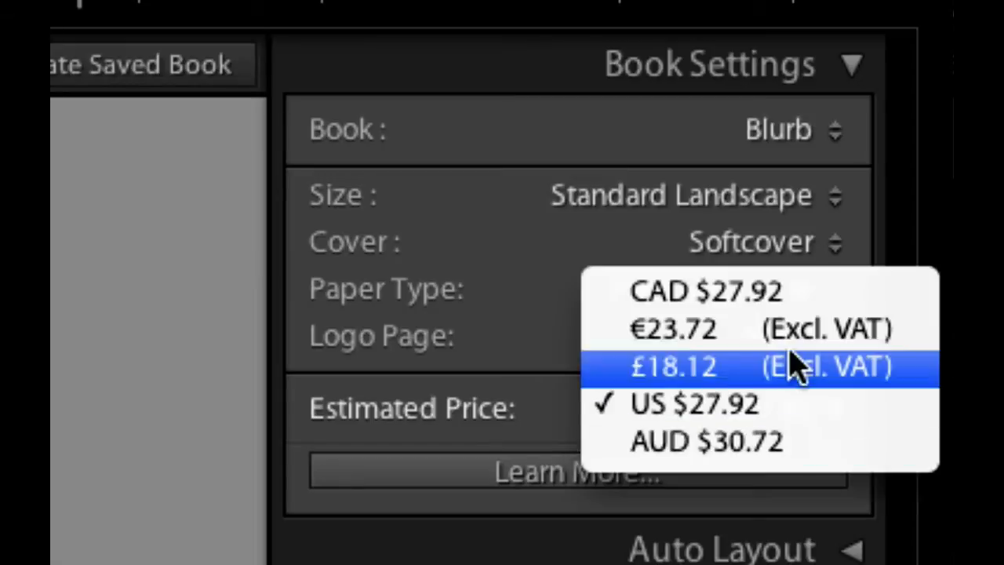
{"action": "left_click", "coordinate": [752, 409]}
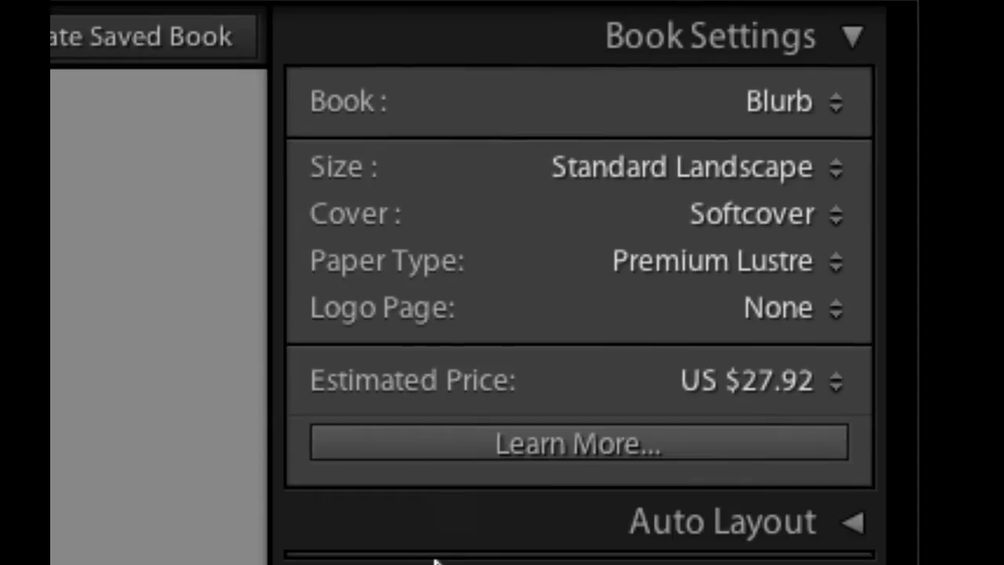
Open Blurb's Learn More page in Safari, look through its book information, and close it to return to Lightroom.
{"action": "left_click", "coordinate": [571, 446]}
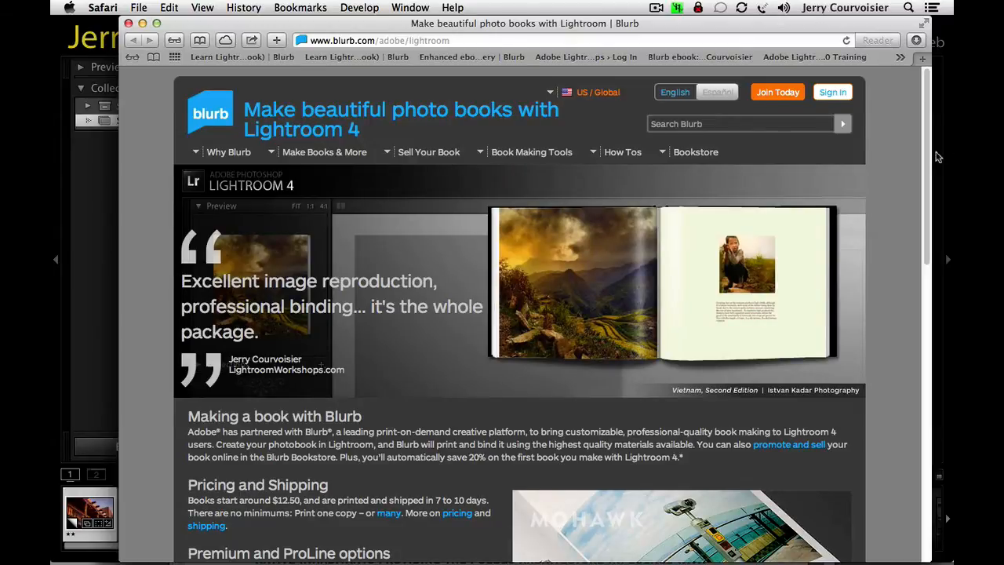
{"action": "scroll", "coordinate": [925, 149], "scroll_direction": "down", "scroll_amount": 5}
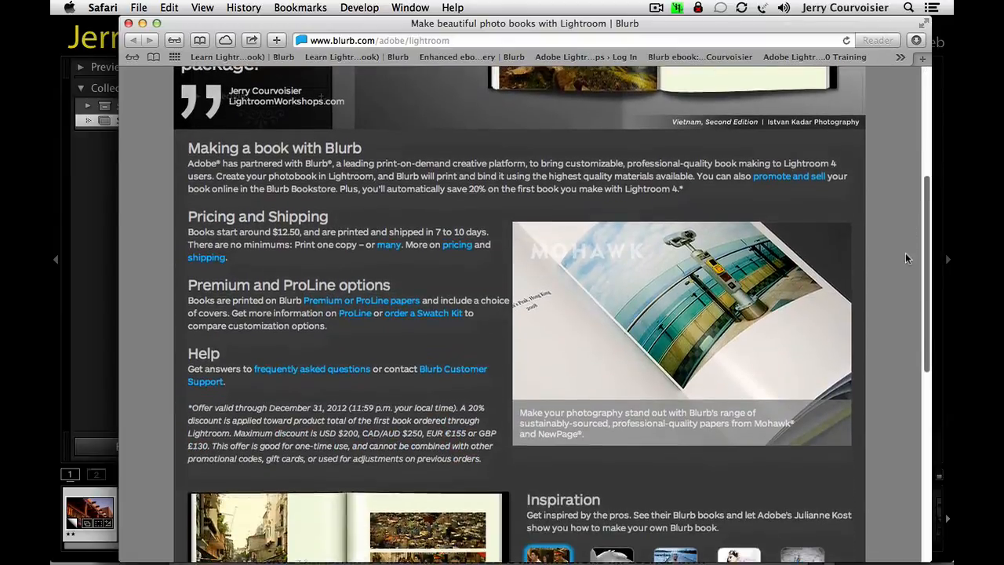
{"action": "scroll", "coordinate": [925, 149], "scroll_direction": "up", "scroll_amount": 5}
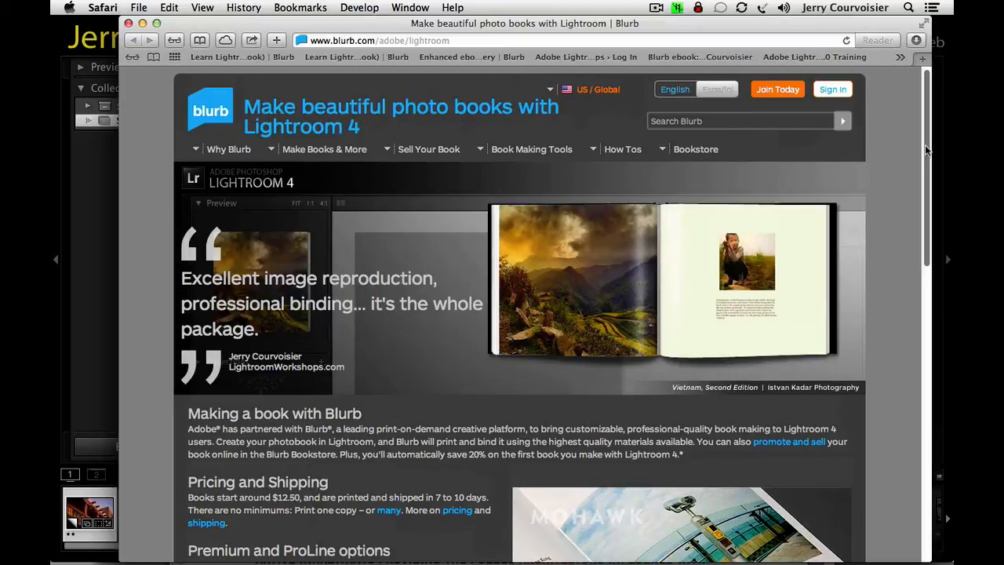
{"action": "left_click", "coordinate": [128, 24]}
{"action": "left_click", "coordinate": [481, 50]}
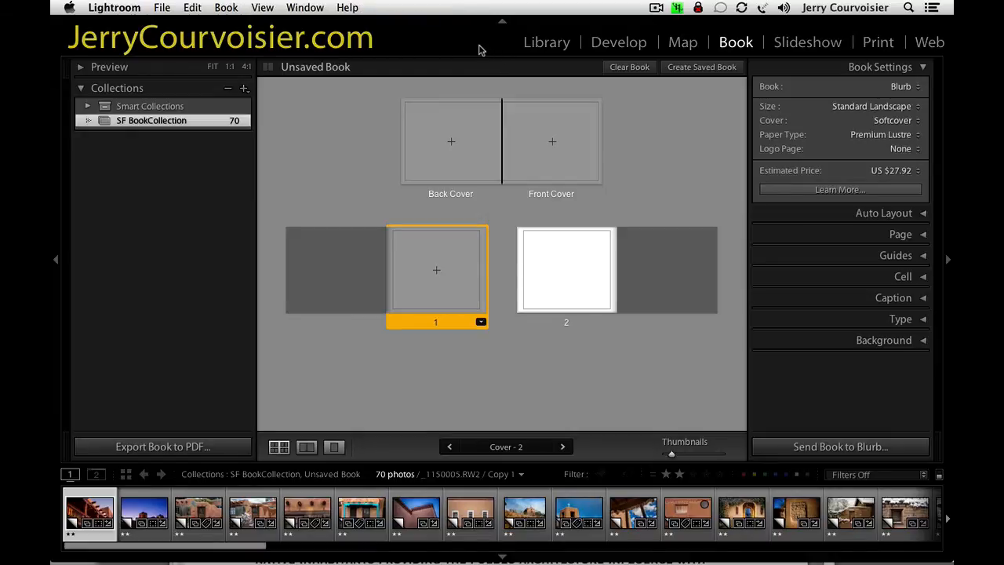
Change the book type to PDF in the book settings.
{"action": "left_click", "coordinate": [897, 69]}
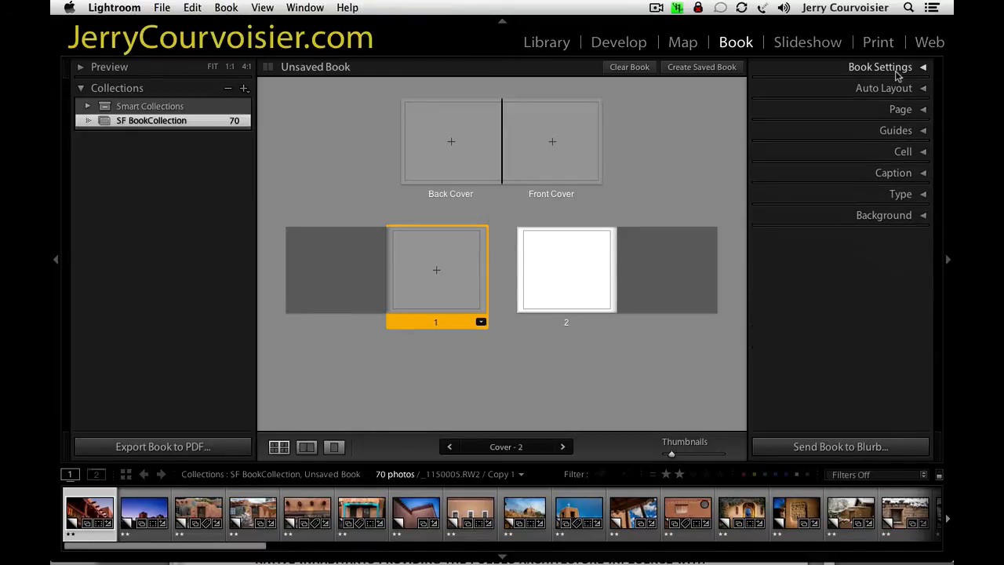
{"action": "left_click", "coordinate": [896, 69]}
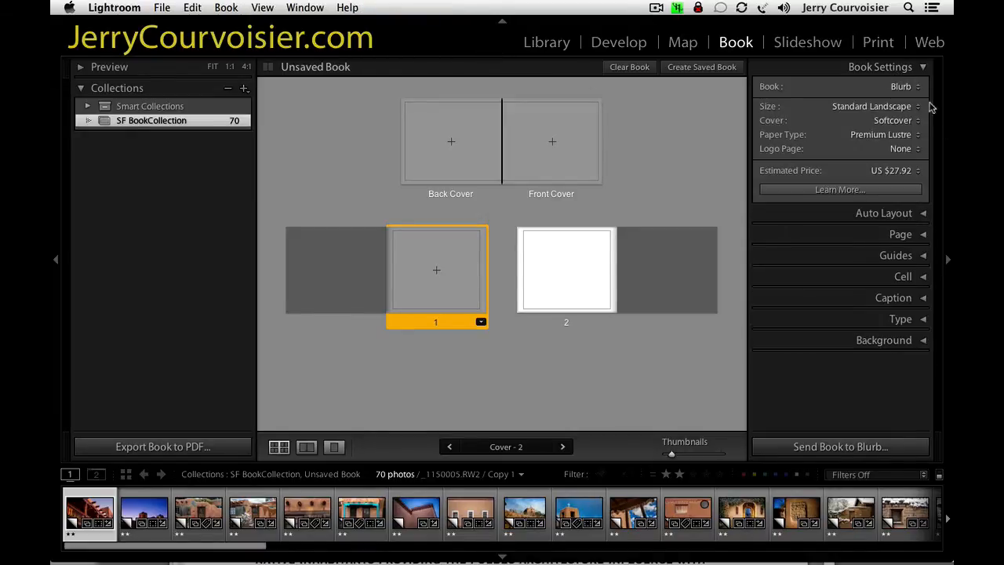
{"action": "left_click", "coordinate": [916, 88]}
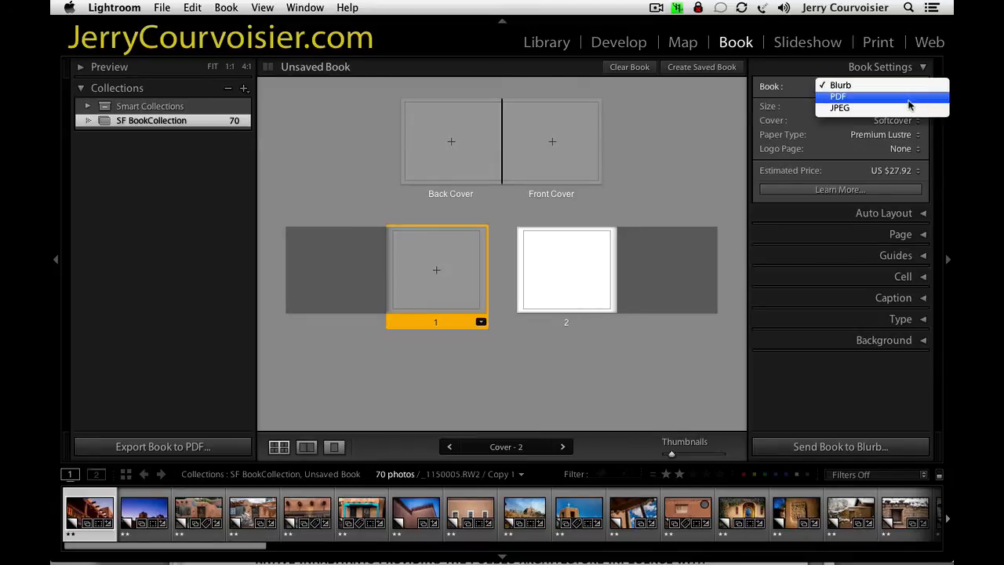
{"action": "left_click", "coordinate": [837, 97]}
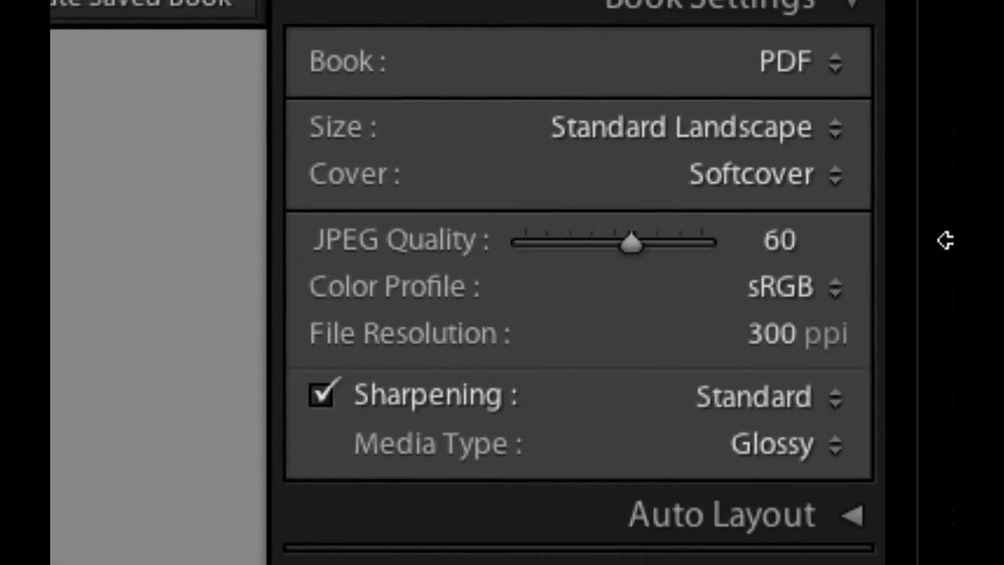
View the PDF book's size and cover choices, keeping Standard Landscape 10 x 8 in and Softcover.
{"action": "left_click", "coordinate": [710, 129]}
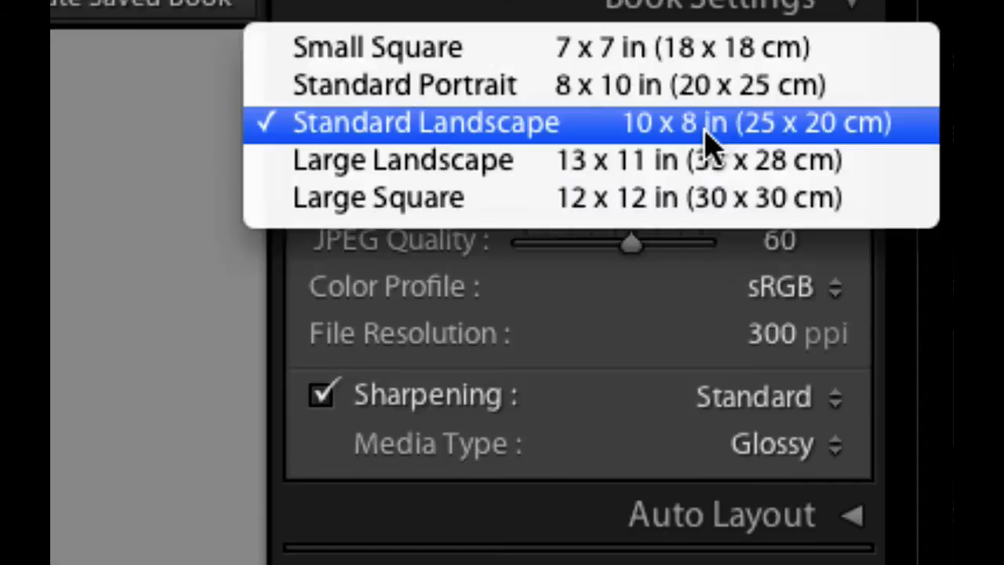
{"action": "left_click", "coordinate": [710, 141]}
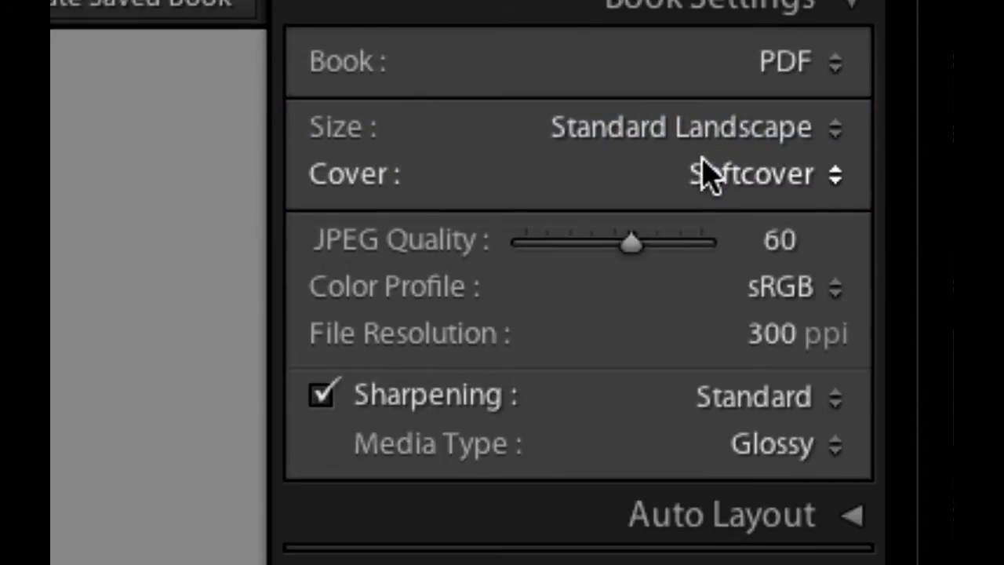
{"action": "left_click", "coordinate": [794, 195]}
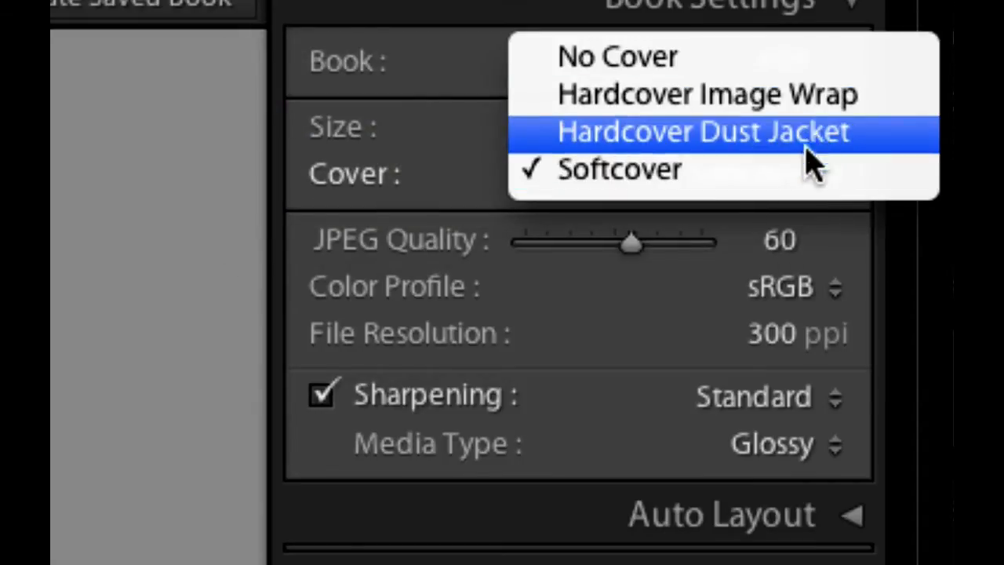
{"action": "left_click", "coordinate": [802, 175]}
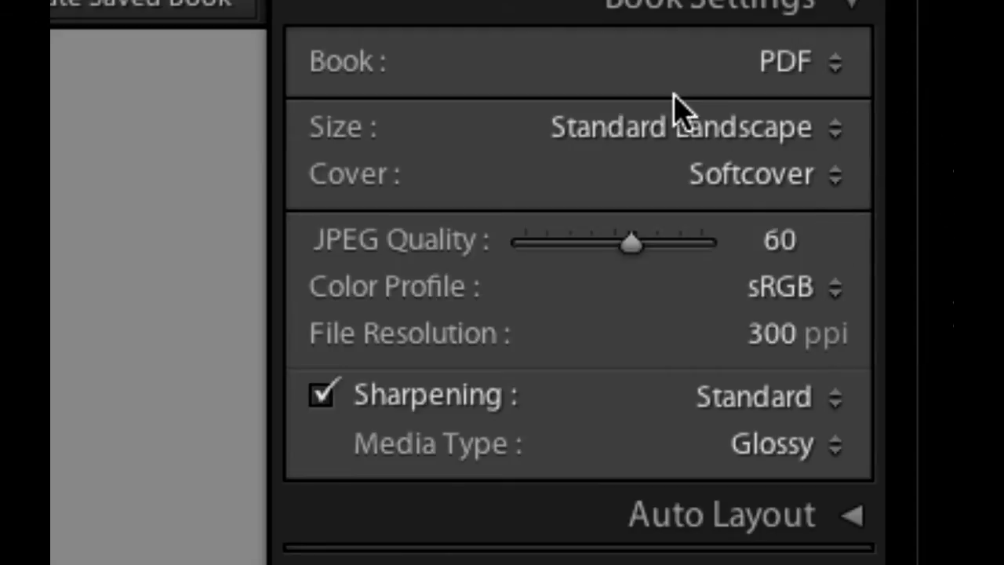
Change the book type to JPEG and collapse the book settings.
{"action": "left_click", "coordinate": [759, 59]}
{"action": "left_click", "coordinate": [756, 94]}
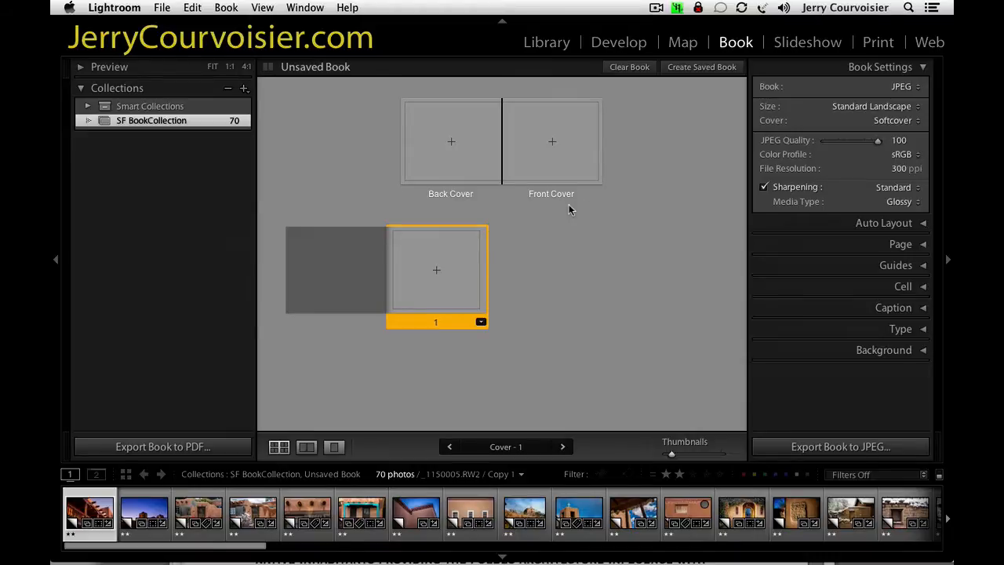
{"action": "left_click", "coordinate": [852, 67]}
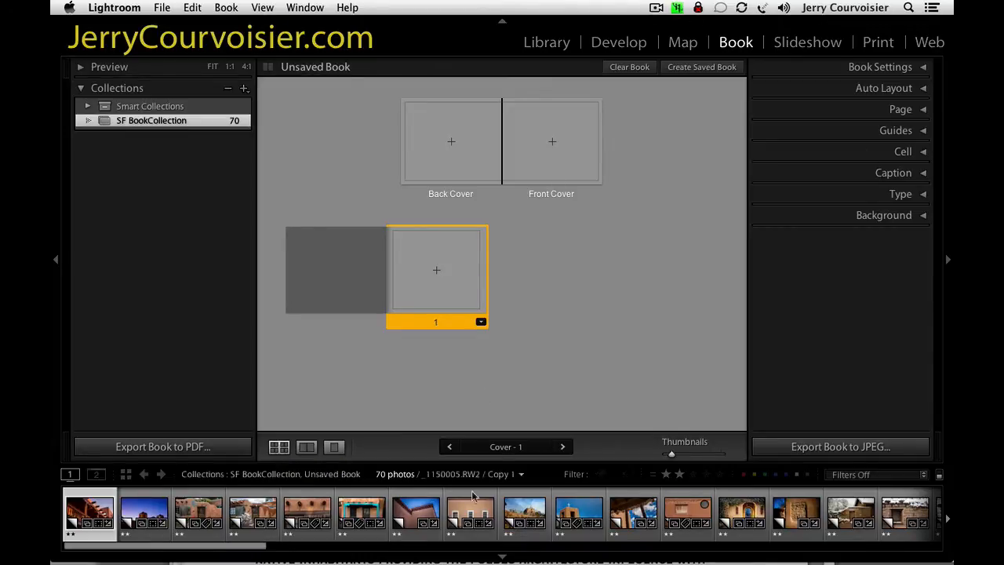
View page 1 in the spread view and in the single page view.
{"action": "left_click", "coordinate": [307, 446]}
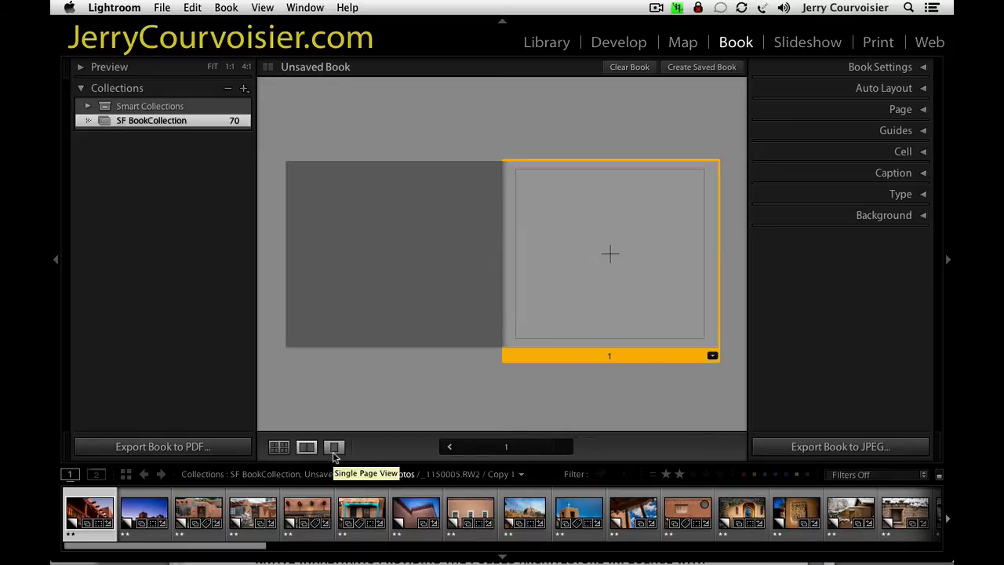
{"action": "left_click", "coordinate": [333, 448]}
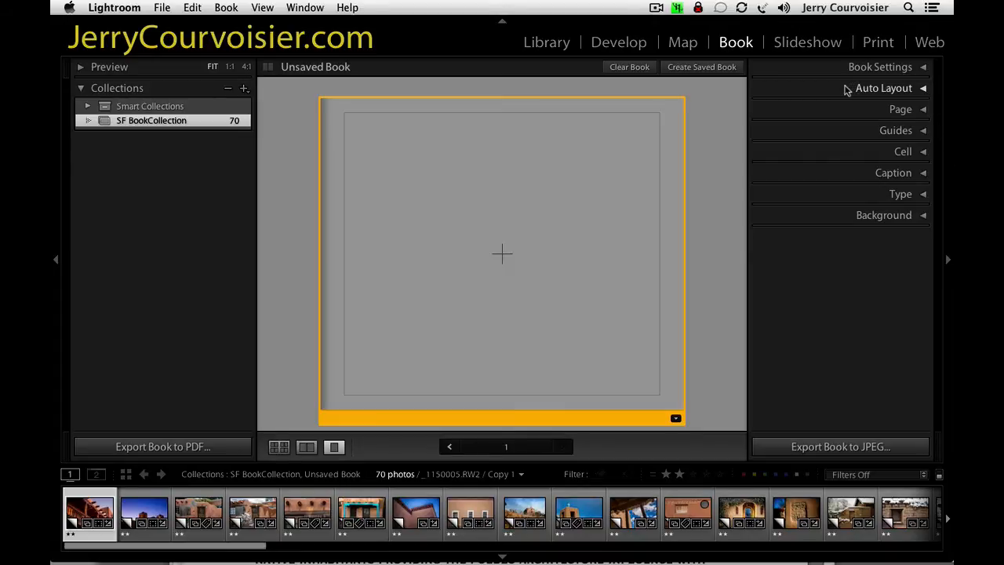
Edit the left_PGtextbox_right_PG_photo auto layout preset, turning off Align With Photo for the left pages' captions.
{"action": "left_click", "coordinate": [847, 89]}
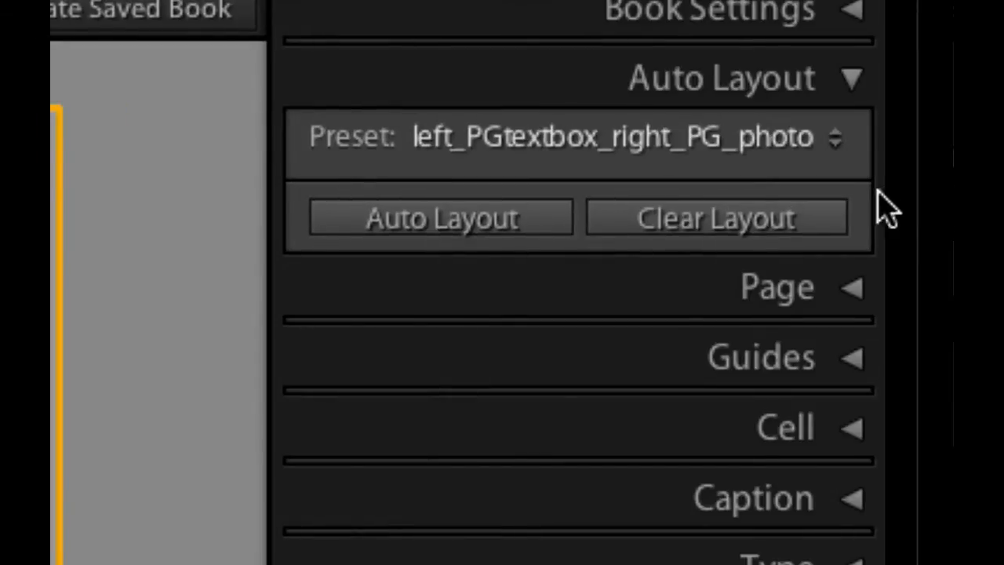
{"action": "left_click", "coordinate": [836, 139]}
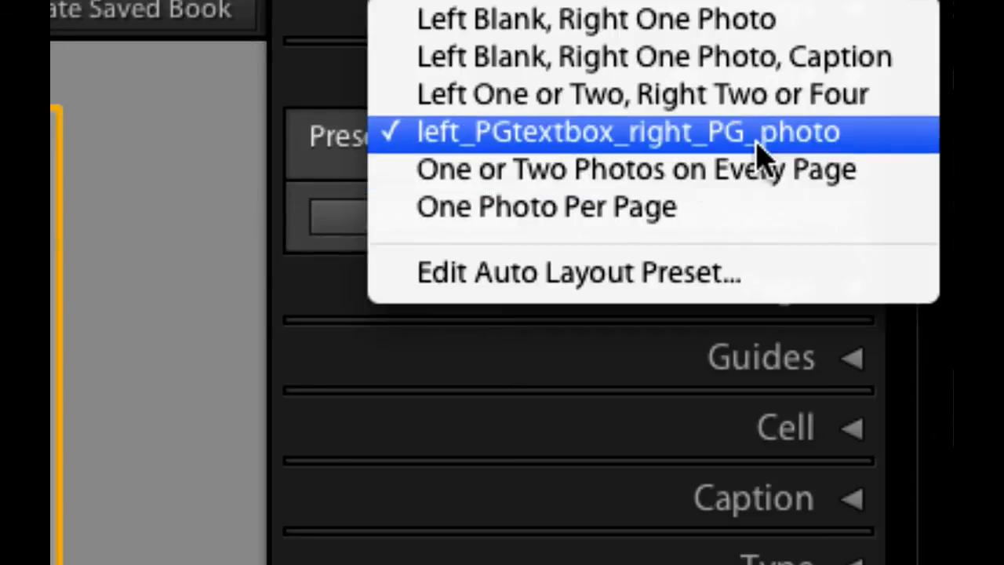
{"action": "left_click", "coordinate": [661, 288]}
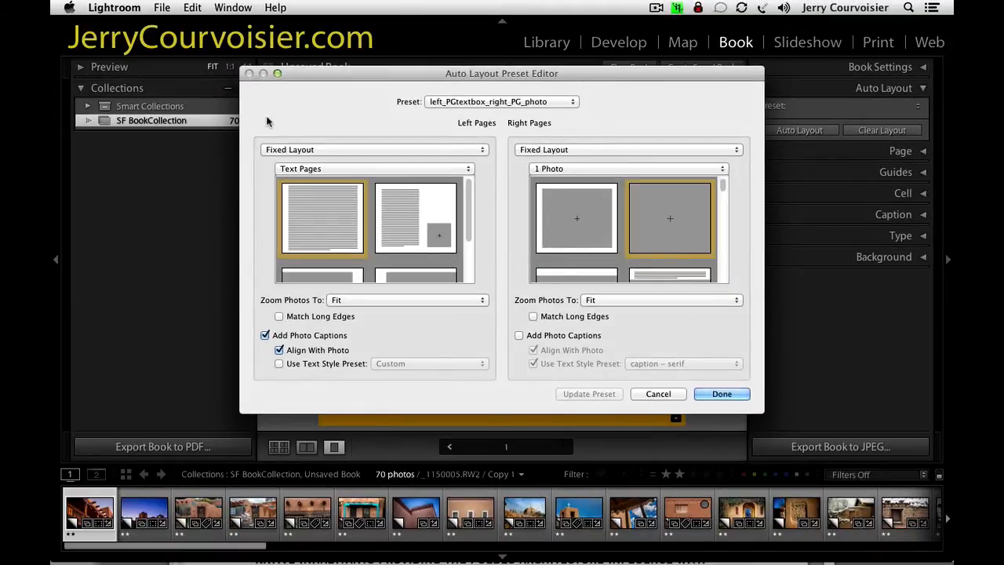
{"action": "left_click_drag", "start_coordinate": [471, 200], "coordinate": [470, 179]}
{"action": "left_click", "coordinate": [280, 349]}
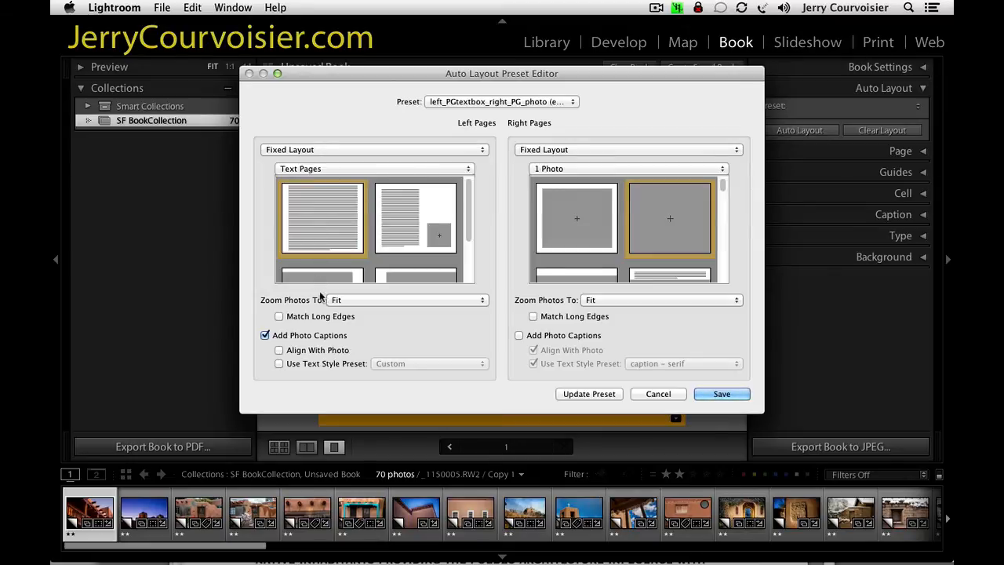
{"action": "left_click", "coordinate": [463, 103]}
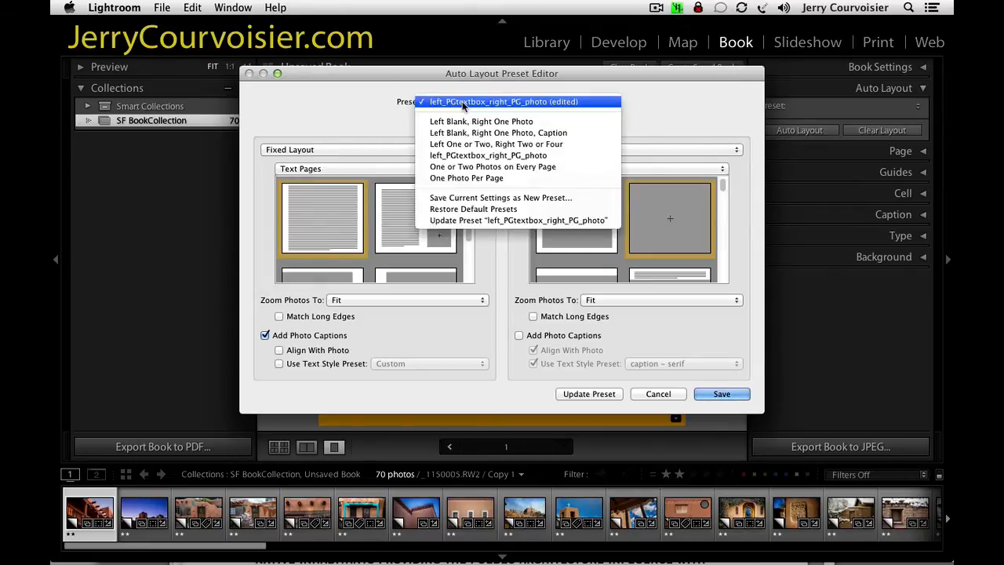
{"action": "left_click", "coordinate": [239, 134]}
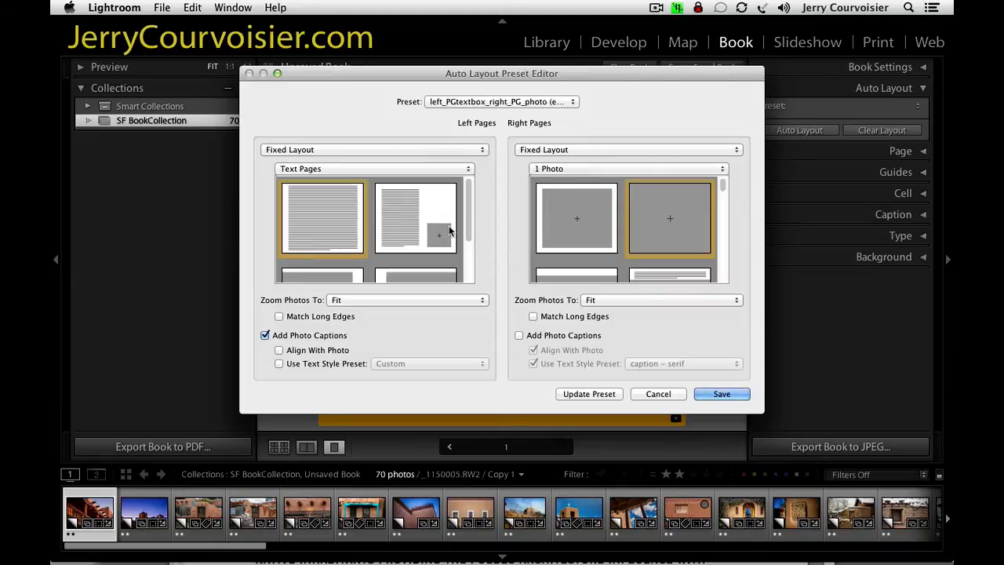
{"action": "left_click", "coordinate": [523, 106]}
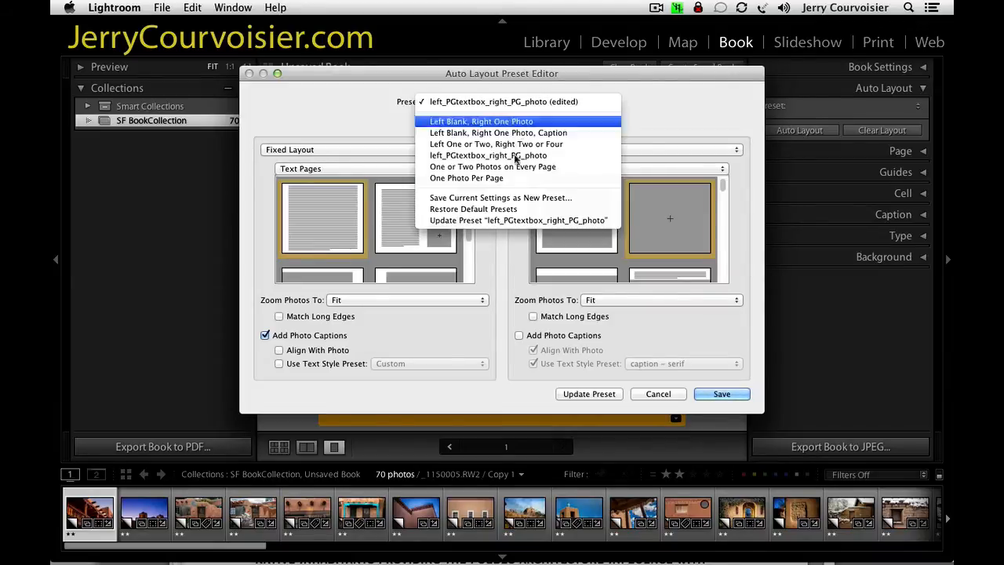
{"action": "left_click", "coordinate": [498, 199]}
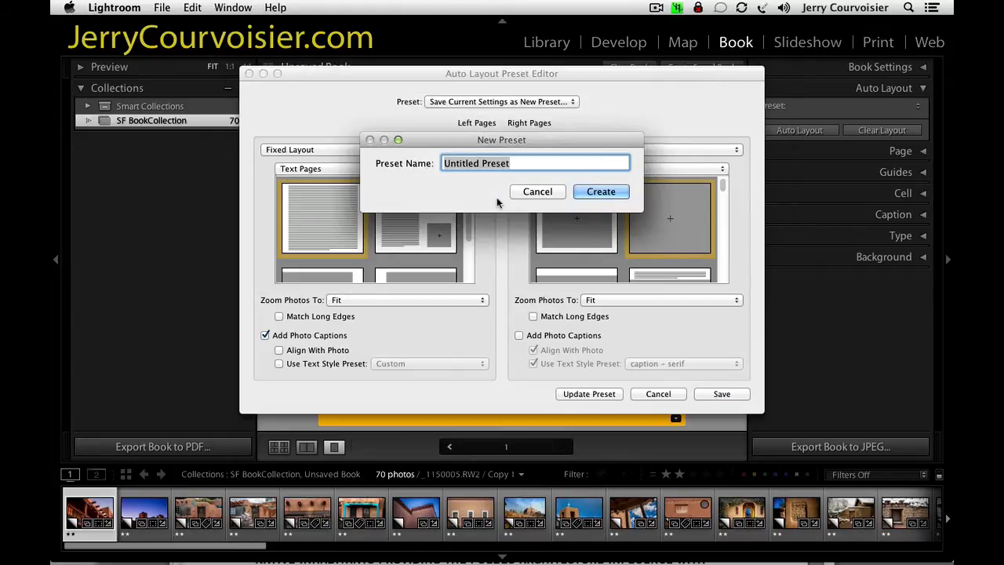
{"action": "left_click", "coordinate": [535, 192]}
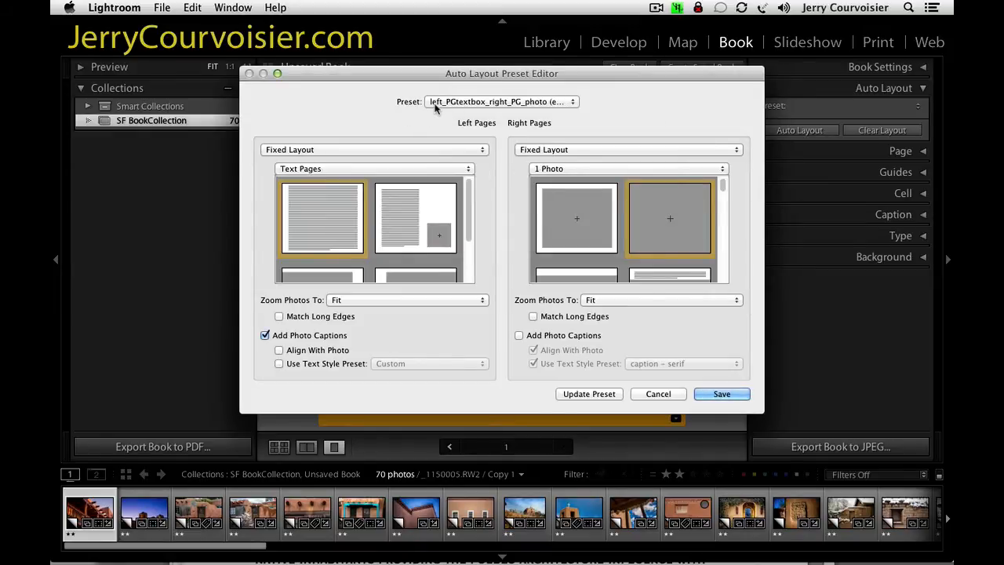
Update the left_PGtextbox_right_PG_photo preset with the edited settings and close the preset editor.
{"action": "left_click", "coordinate": [531, 102]}
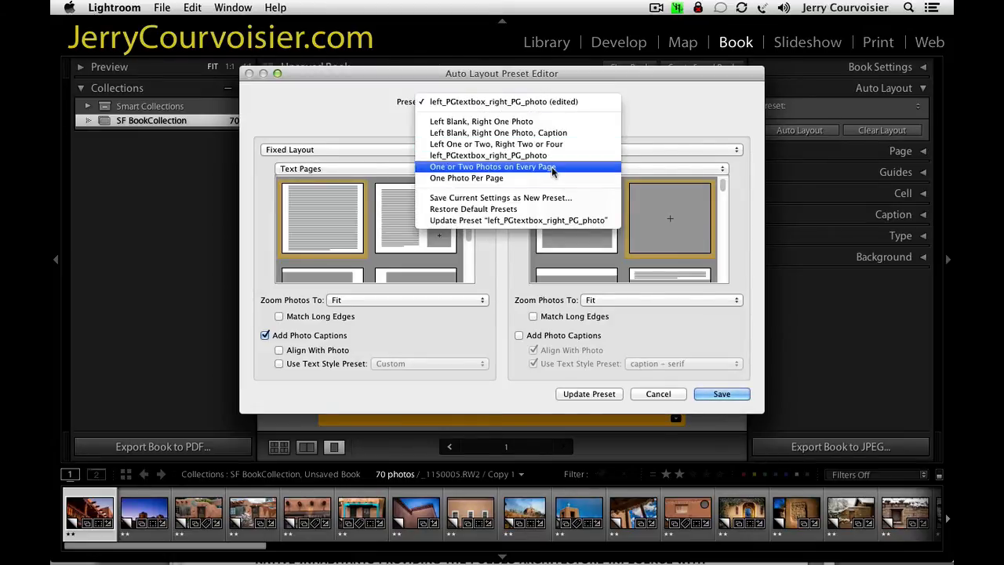
{"action": "left_click", "coordinate": [502, 220]}
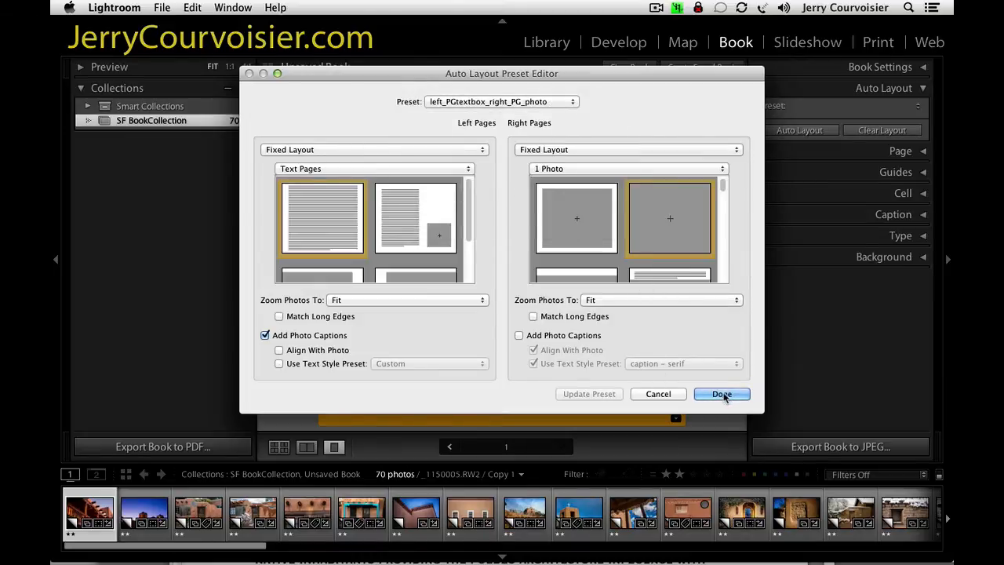
{"action": "left_click", "coordinate": [723, 394]}
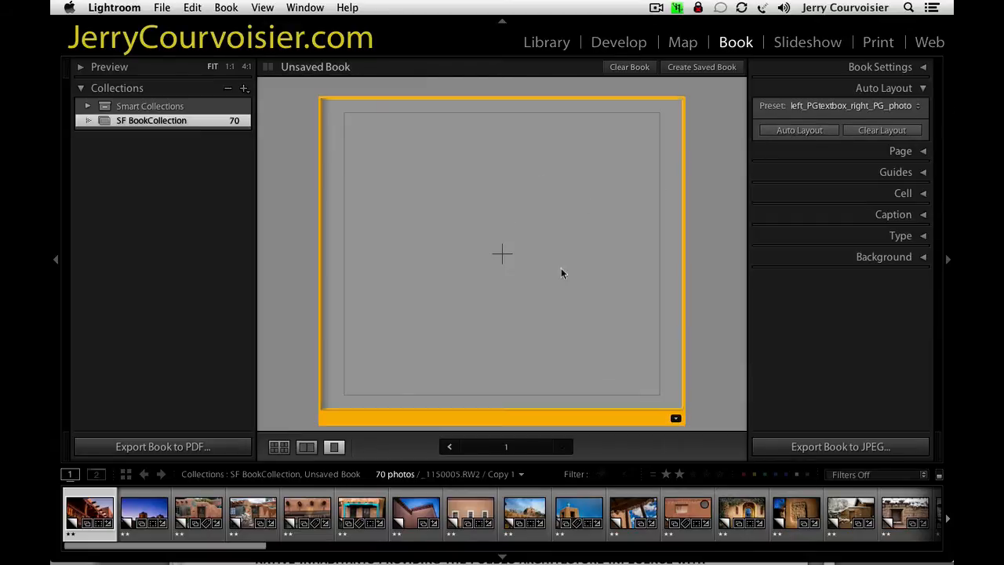
Return to the multi-page view and auto-lay out the book with the left_PGtextbox_right_PG_photo preset.
{"action": "left_click", "coordinate": [278, 447]}
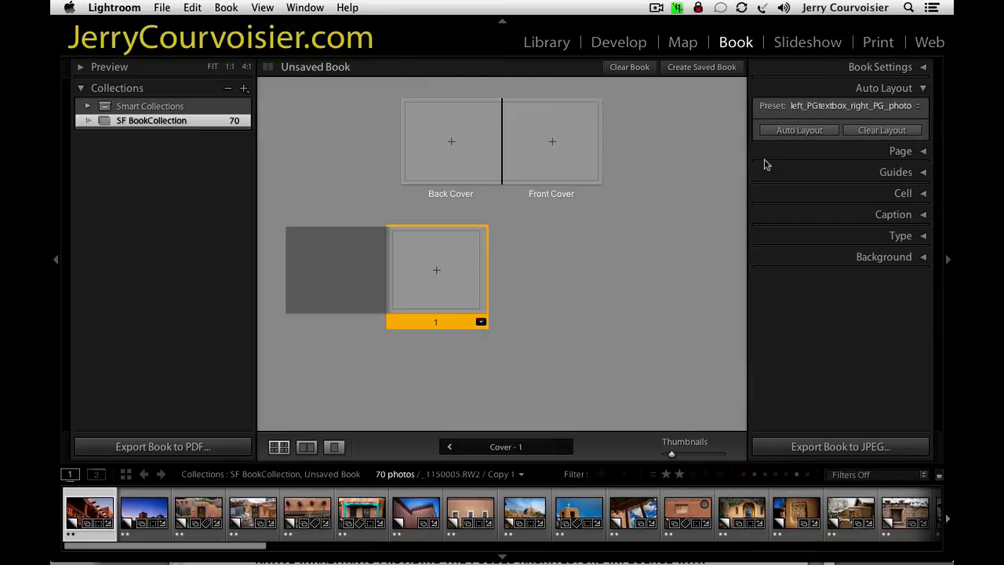
{"action": "left_click", "coordinate": [786, 133]}
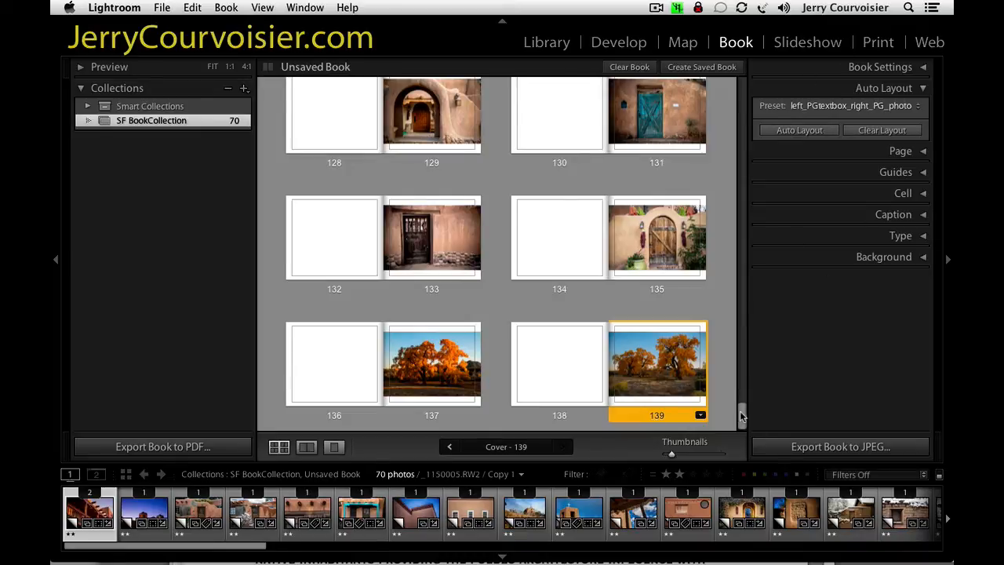
{"action": "left_click_drag", "start_coordinate": [741, 415], "coordinate": [765, 78]}
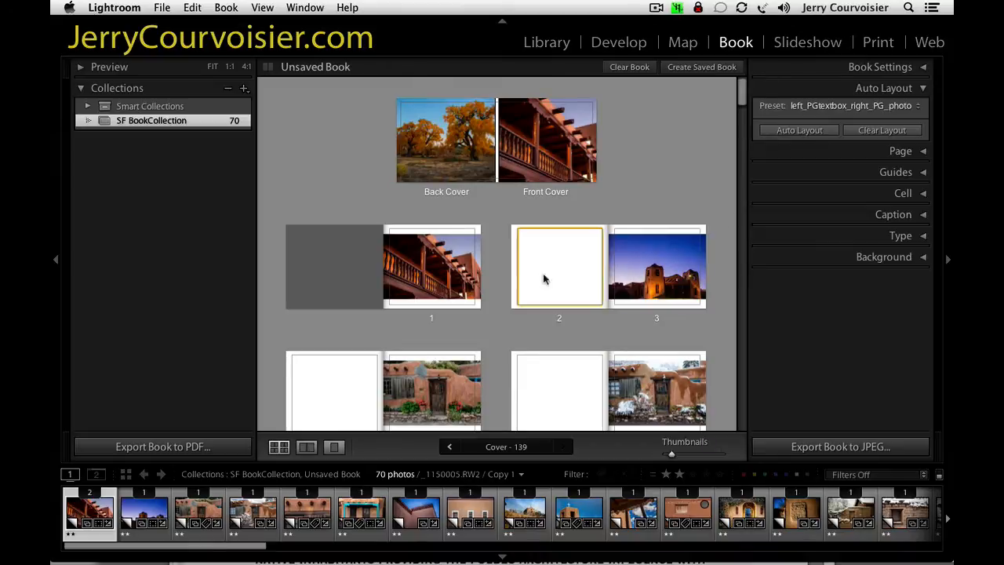
Examine the generated layout, checking the text cell on page 2 and the photo cell on page 3.
{"action": "left_click", "coordinate": [536, 285]}
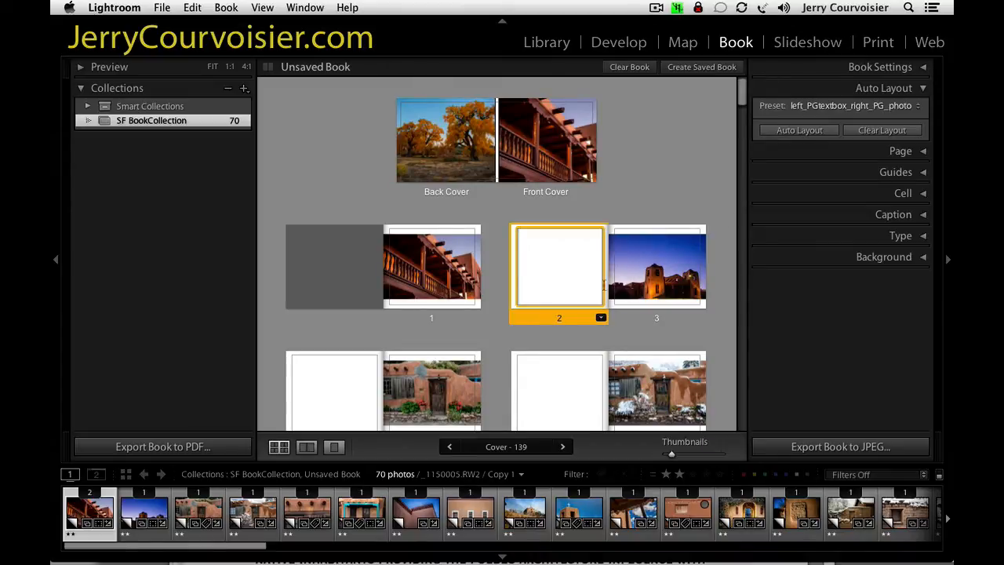
{"action": "left_click", "coordinate": [642, 294]}
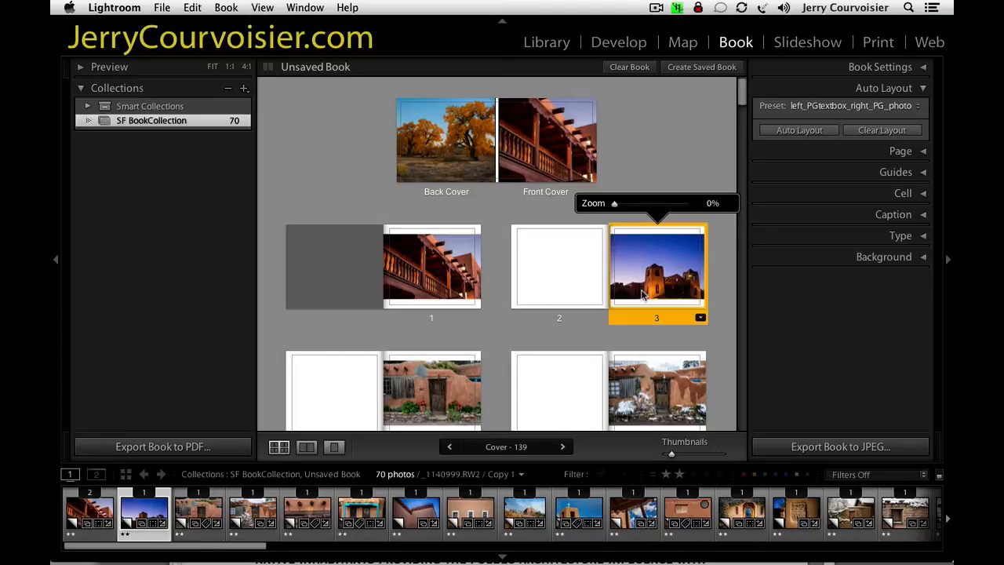
{"action": "left_click", "coordinate": [698, 135]}
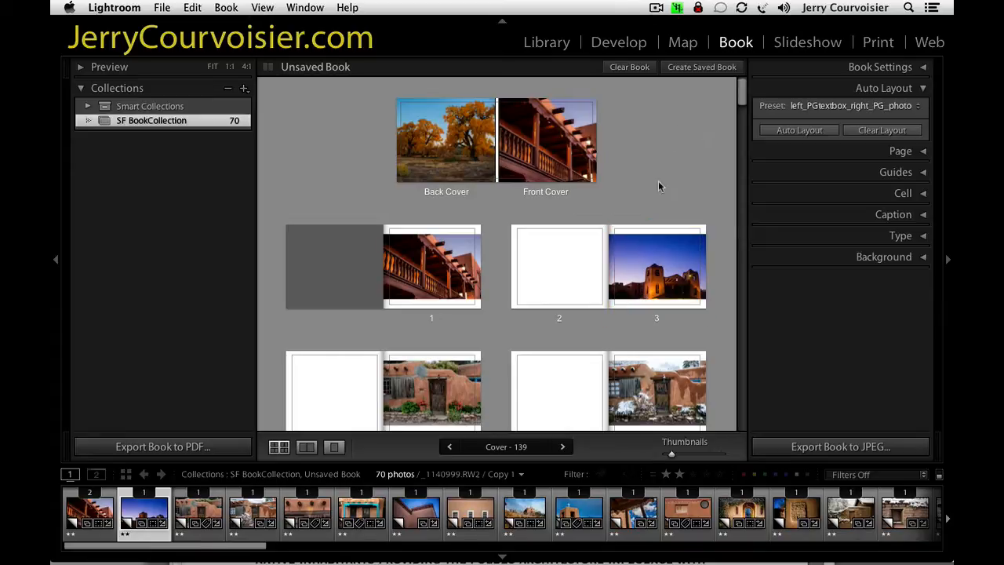
{"action": "mouse_move", "coordinate": [741, 95]}
{"action": "left_mouse_down"}
{"action": "mouse_move", "coordinate": [734, 143]}
{"action": "mouse_move", "coordinate": [746, 98]}
{"action": "left_mouse_up"}
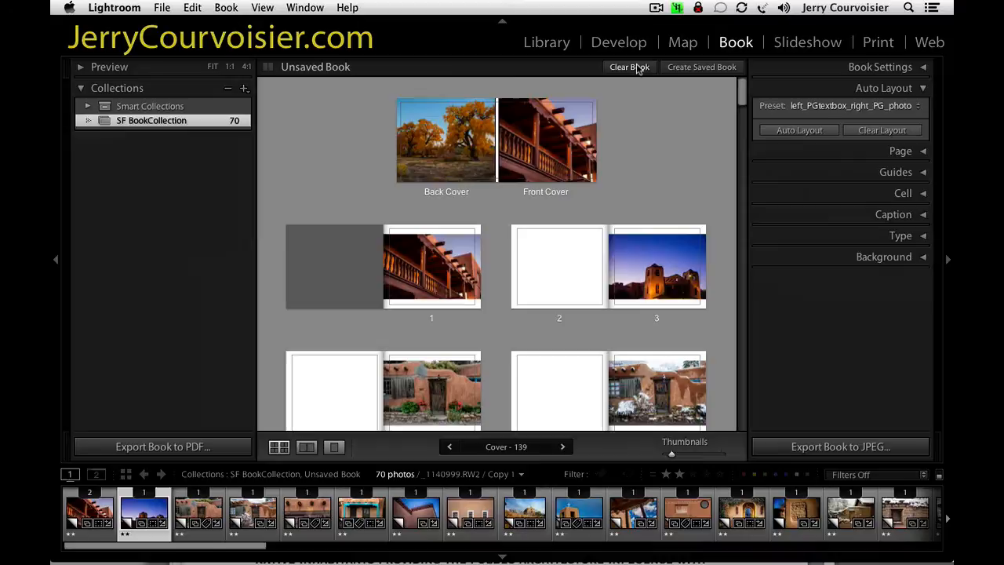
Clear the whole book layout and collapse the auto layout settings.
{"action": "left_click", "coordinate": [630, 68]}
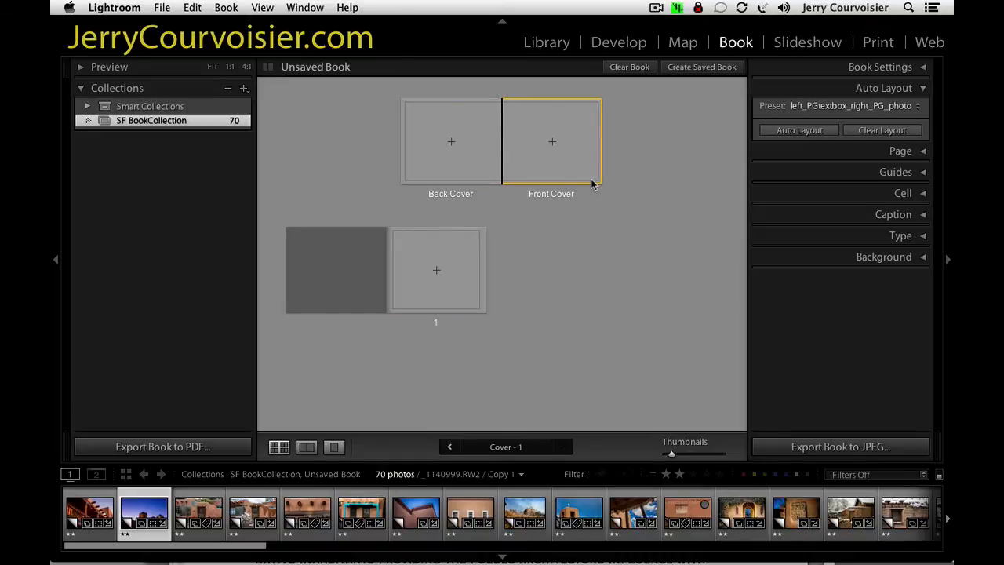
{"action": "left_click", "coordinate": [885, 91]}
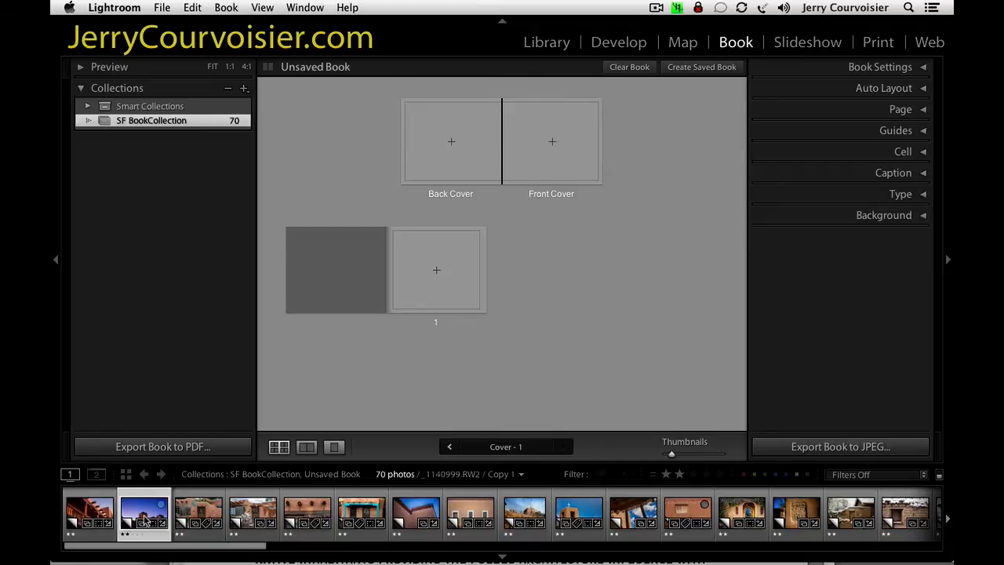
Place the dusk church photo on the front cover and the wooden balcony photo on the back cover.
{"action": "left_click_drag", "start_coordinate": [145, 519], "coordinate": [553, 147]}
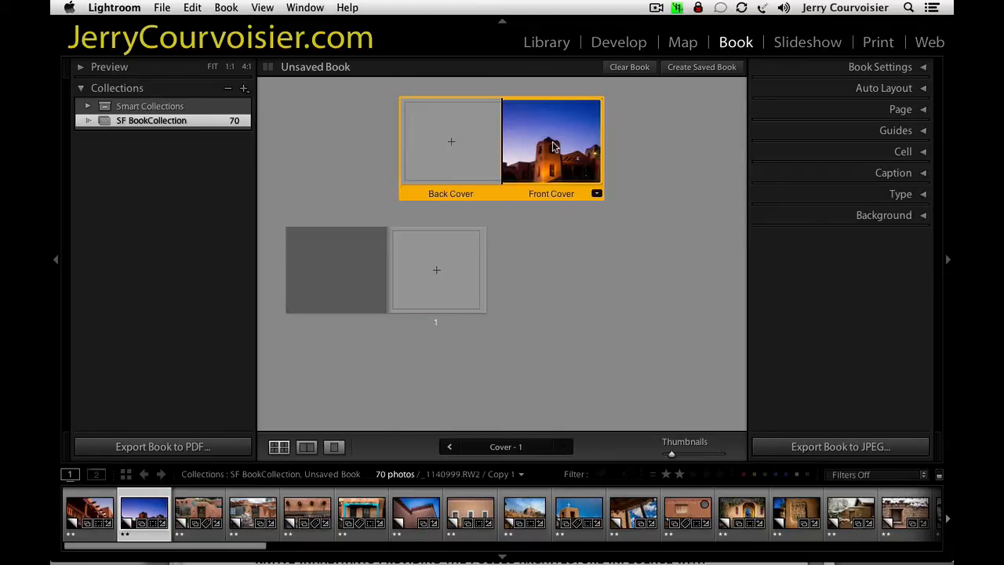
{"action": "left_click_drag", "start_coordinate": [81, 516], "coordinate": [462, 151]}
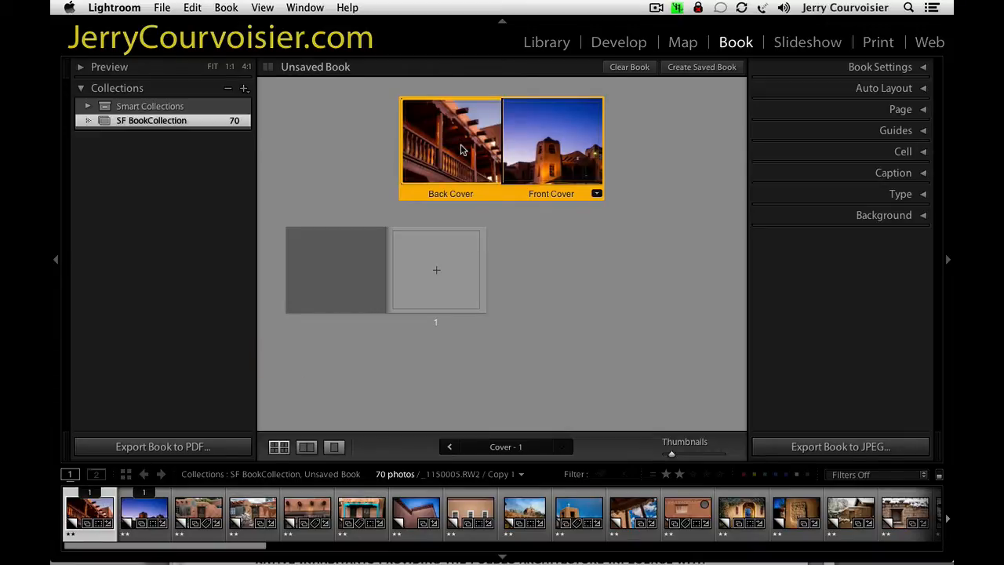
Change the cover layout to the template with photo above text on the back cover and text above photo on the front.
{"action": "left_click", "coordinate": [886, 71]}
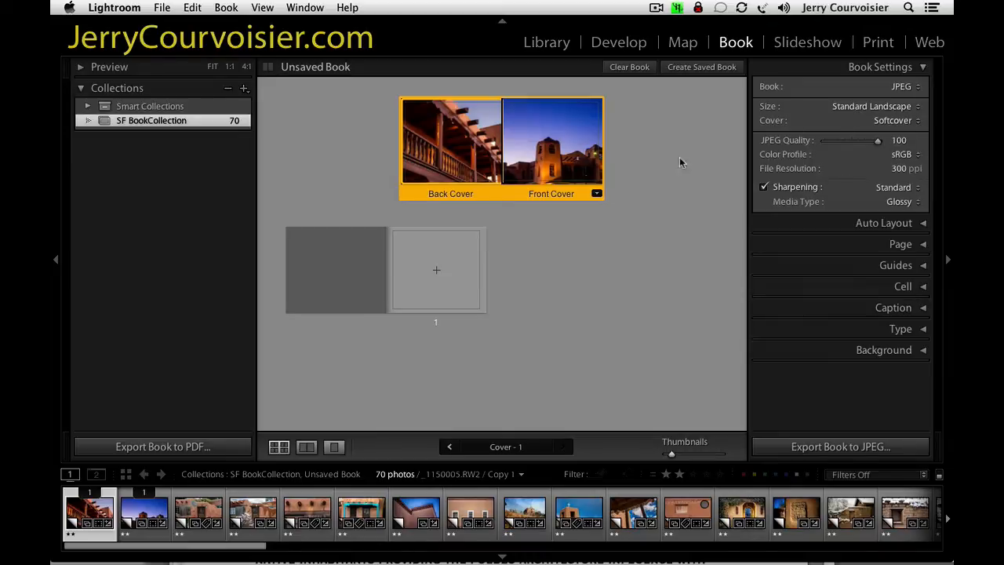
{"action": "left_click", "coordinate": [559, 248]}
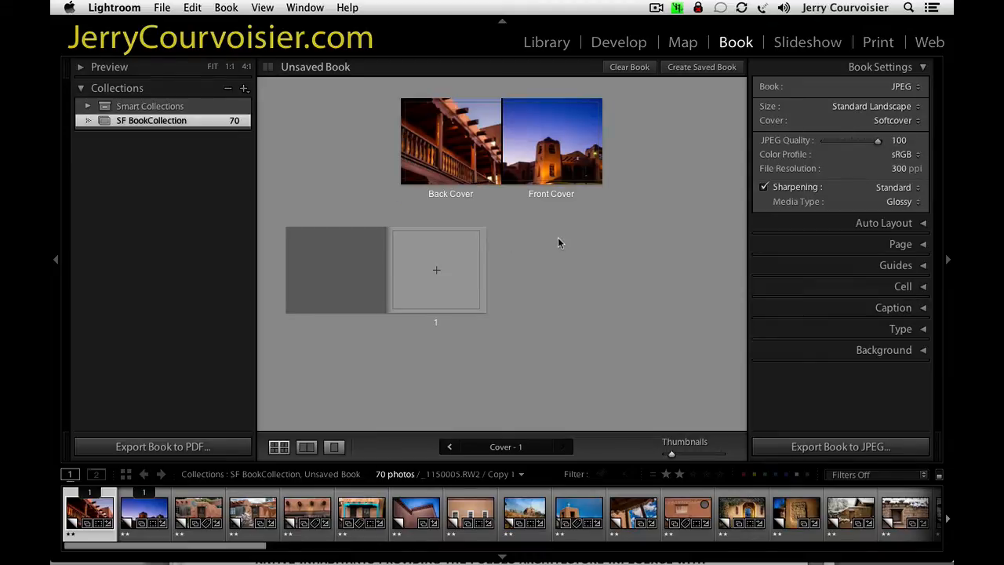
{"action": "left_click", "coordinate": [566, 140]}
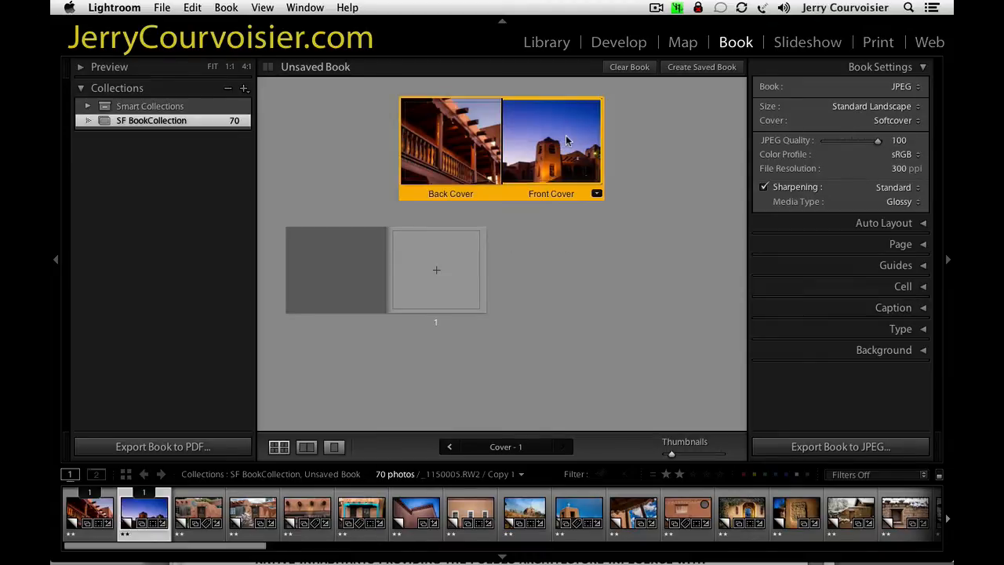
{"action": "left_click", "coordinate": [566, 140]}
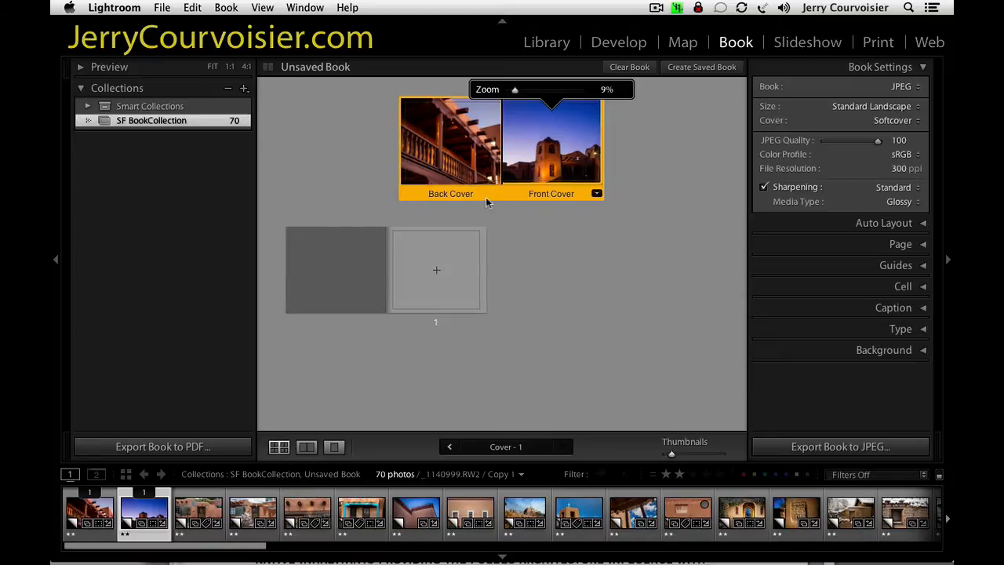
{"action": "left_click", "coordinate": [596, 194]}
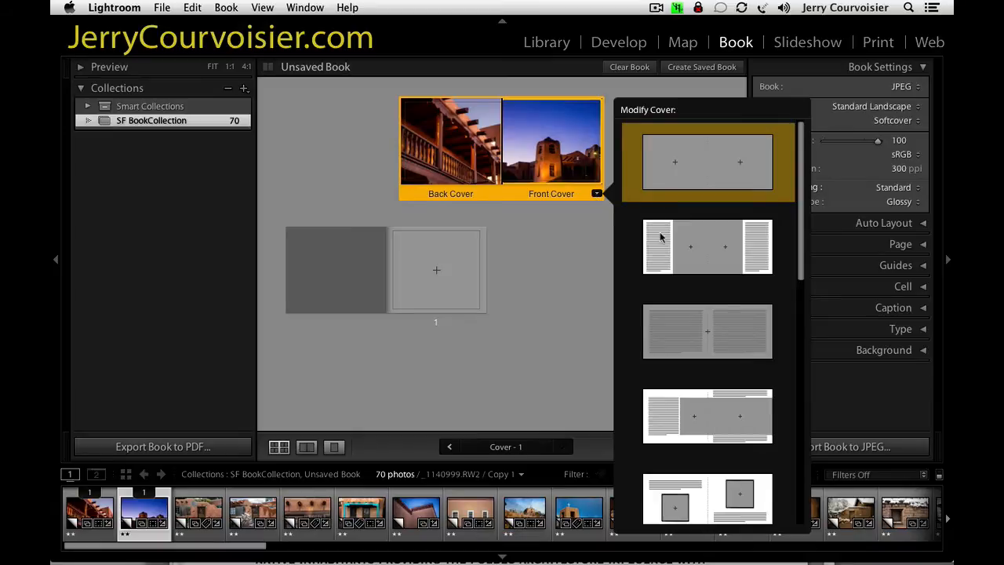
{"action": "scroll", "coordinate": [692, 406], "scroll_direction": "down", "scroll_amount": 5}
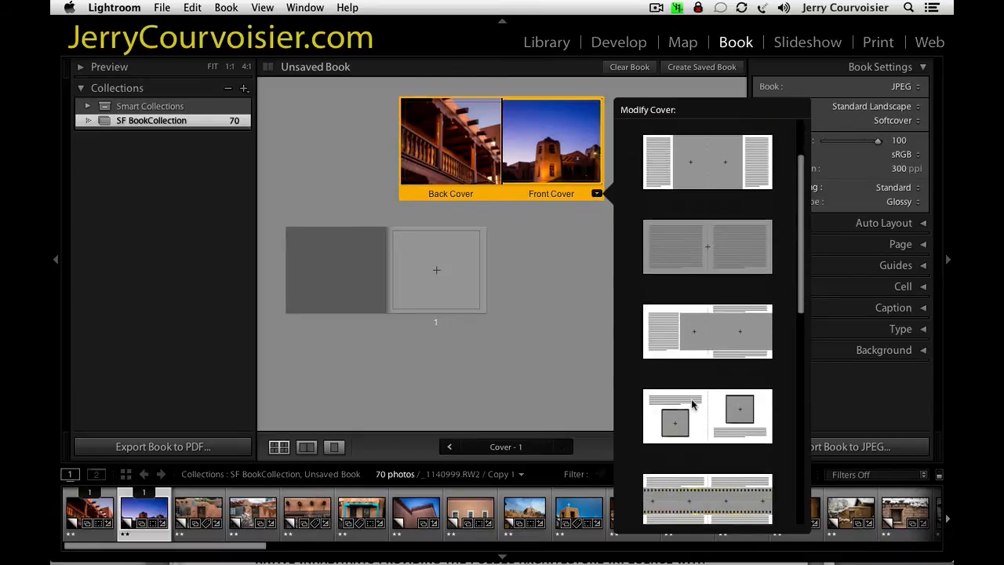
{"action": "scroll", "coordinate": [693, 405], "scroll_direction": "down", "scroll_amount": 6}
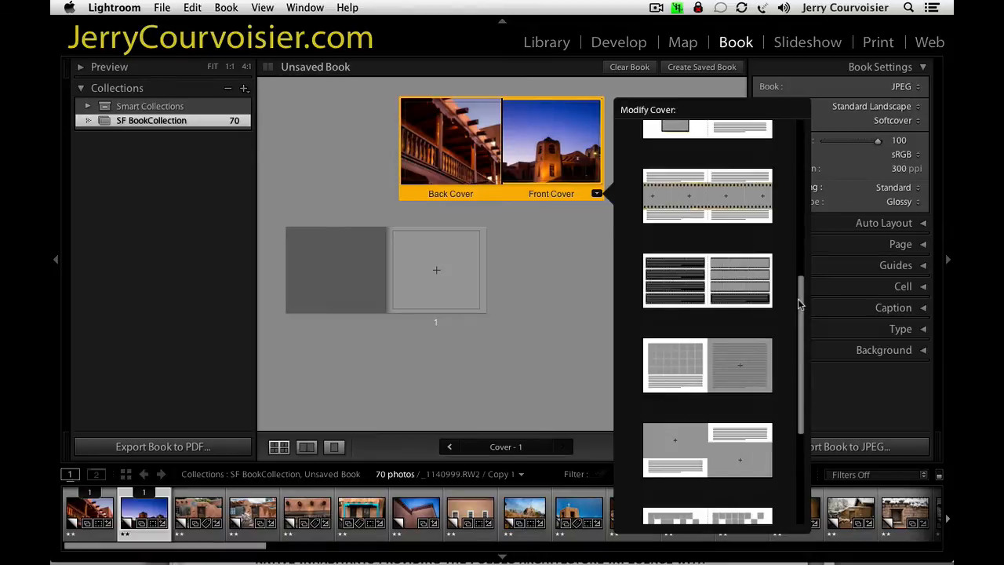
{"action": "left_click_drag", "start_coordinate": [799, 304], "coordinate": [802, 410]}
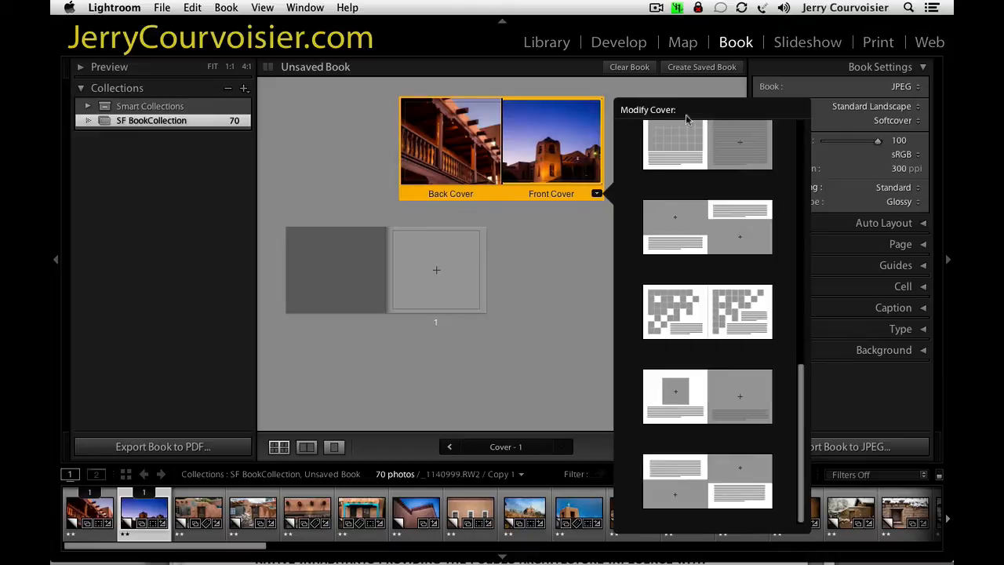
{"action": "left_click", "coordinate": [726, 232]}
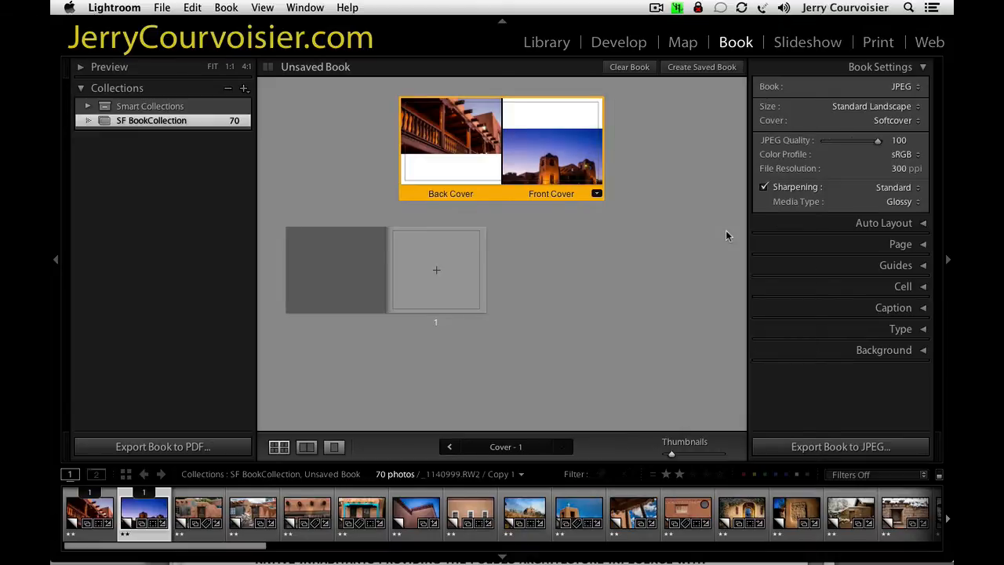
Reposition the cover photos within their cells and show the cover in single-page view with the front cover text cell active.
{"action": "left_click", "coordinate": [541, 145]}
{"action": "left_click_drag", "start_coordinate": [450, 128], "coordinate": [455, 128]}
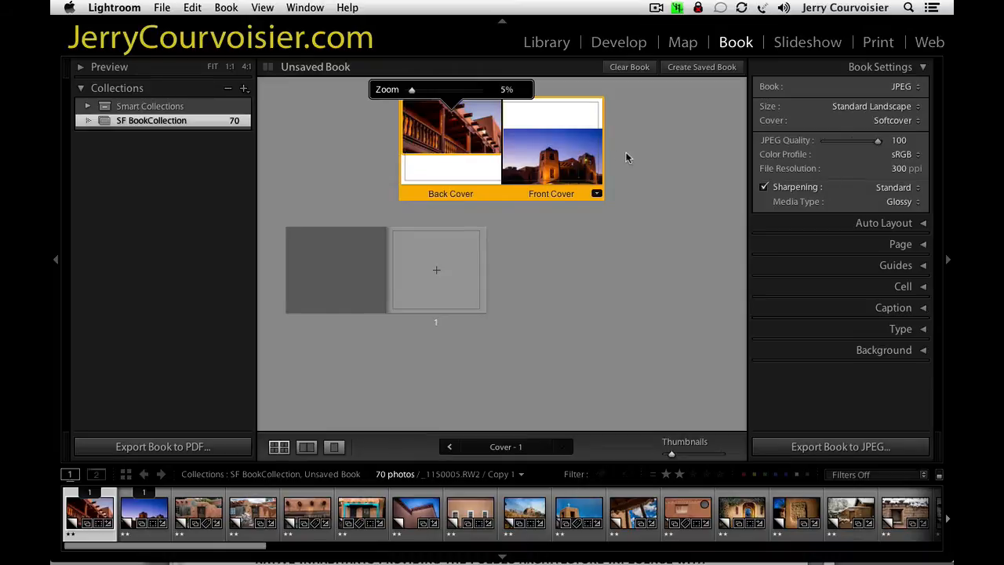
{"action": "left_click", "coordinate": [570, 141]}
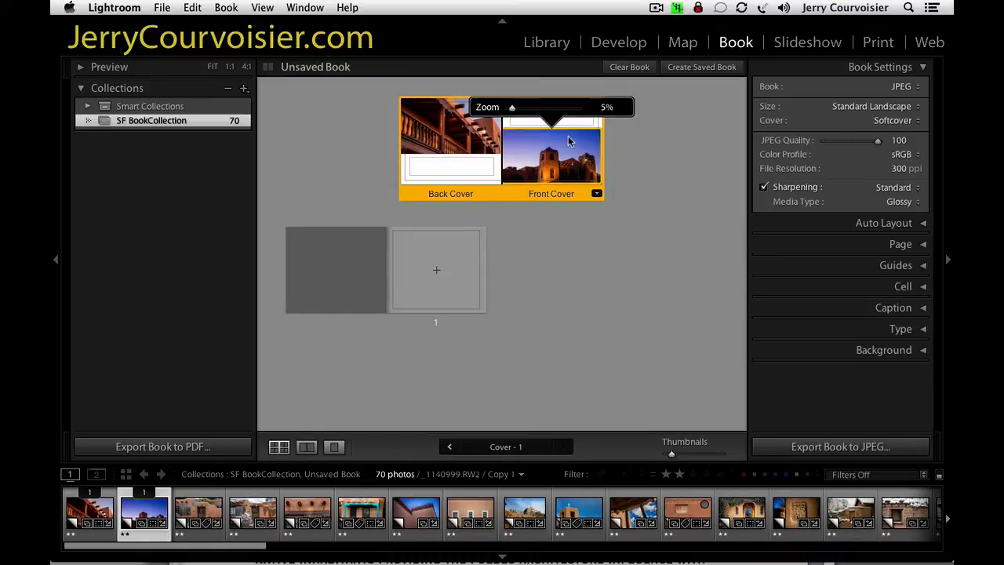
{"action": "left_click", "coordinate": [527, 120]}
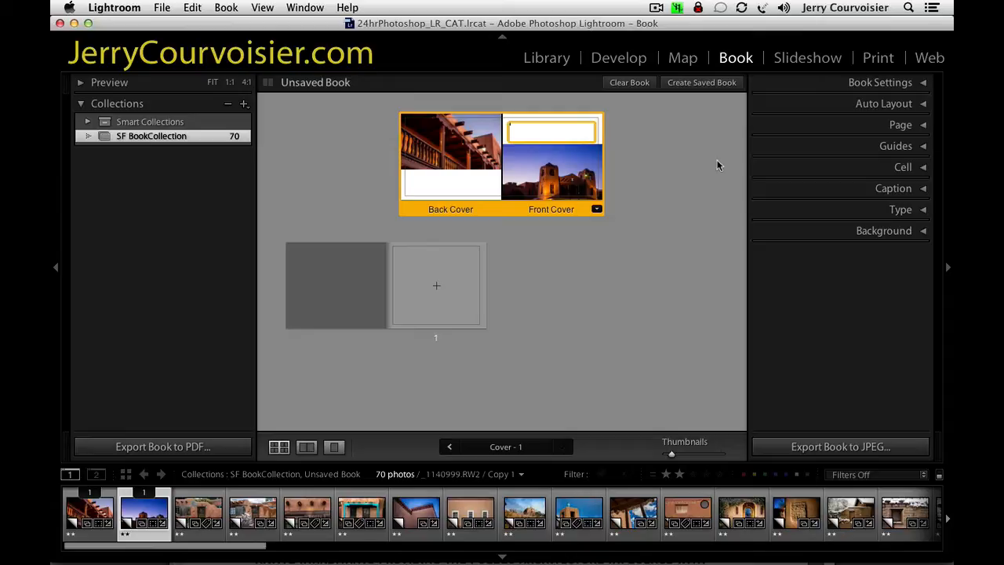
{"action": "key", "text": "super+t"}
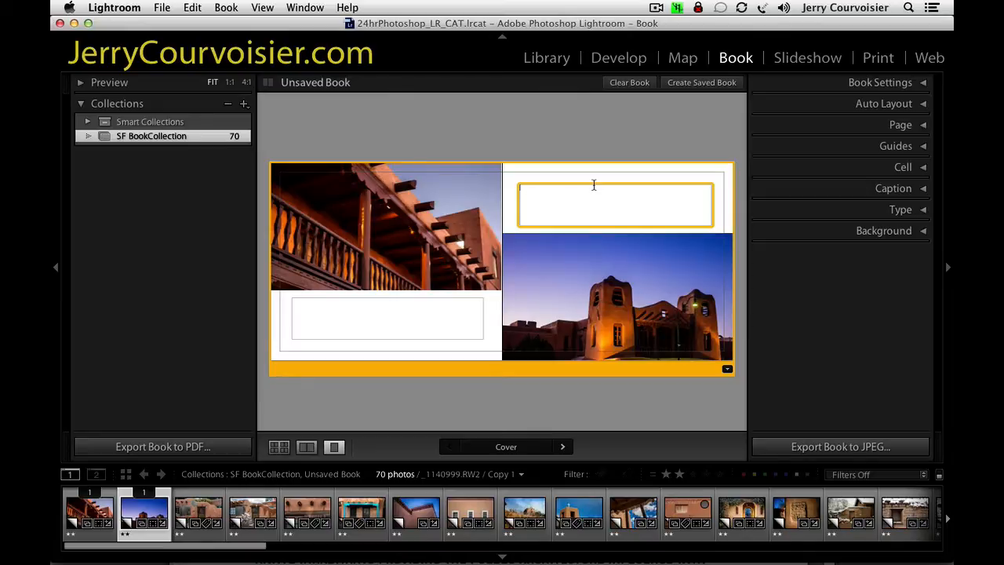
Create a saved book named "sf book project" next to the SF BookCollection collection.
{"action": "left_click", "coordinate": [702, 82]}
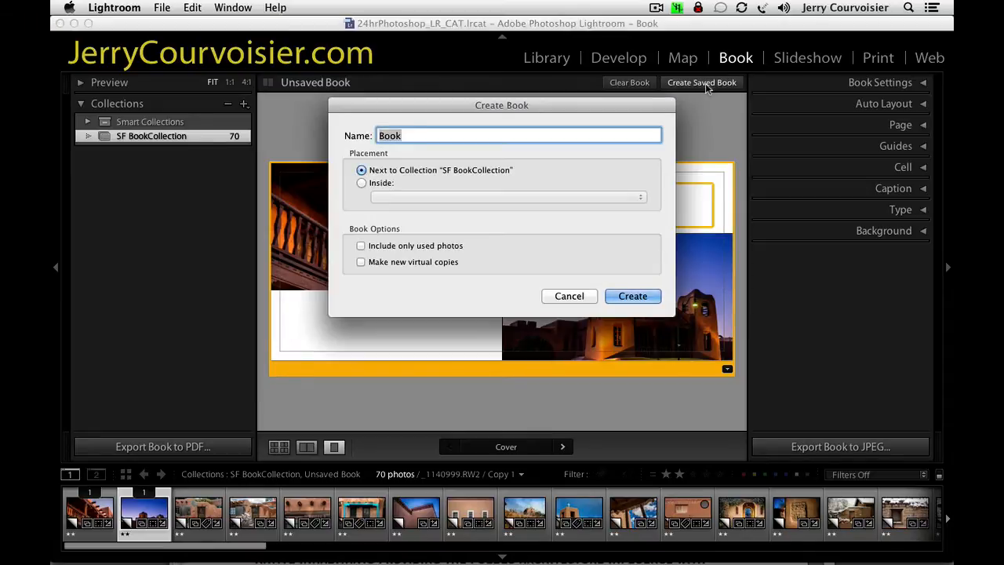
{"action": "type", "text": "sf book project"}
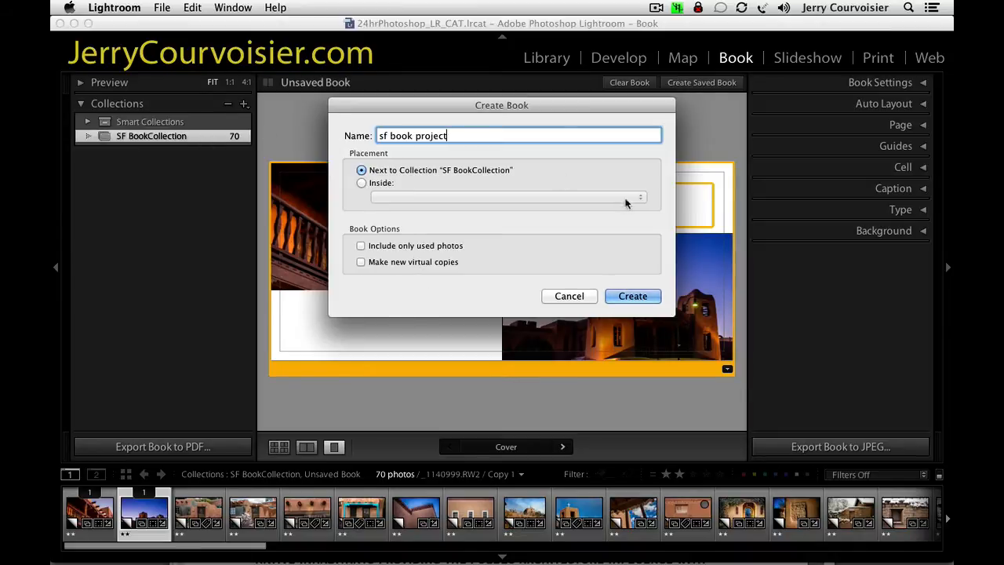
{"action": "left_click", "coordinate": [635, 298]}
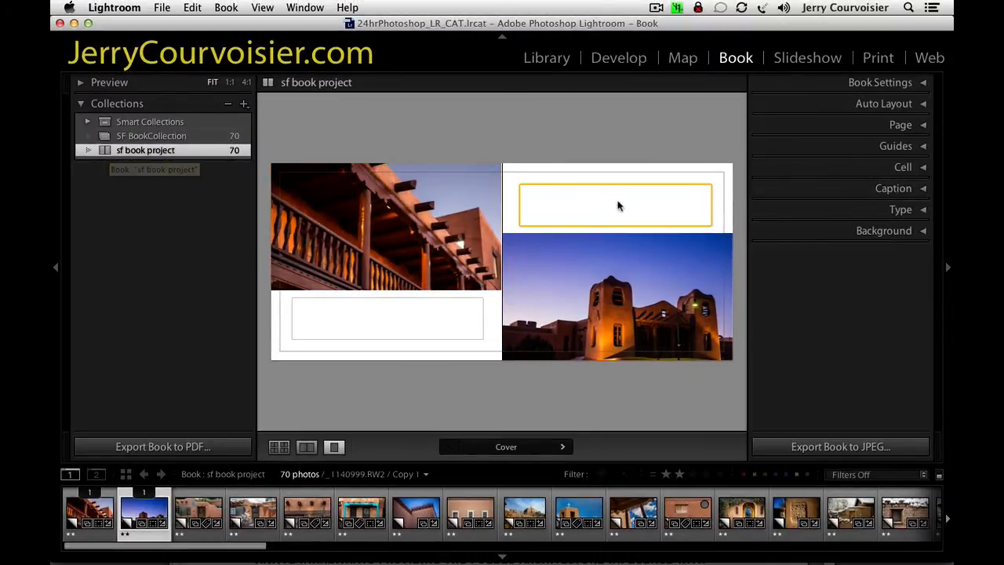
In the Library module, expand "NM" to "New Mexico" in the caption of the dusk church photo.
{"action": "left_click", "coordinate": [561, 197]}
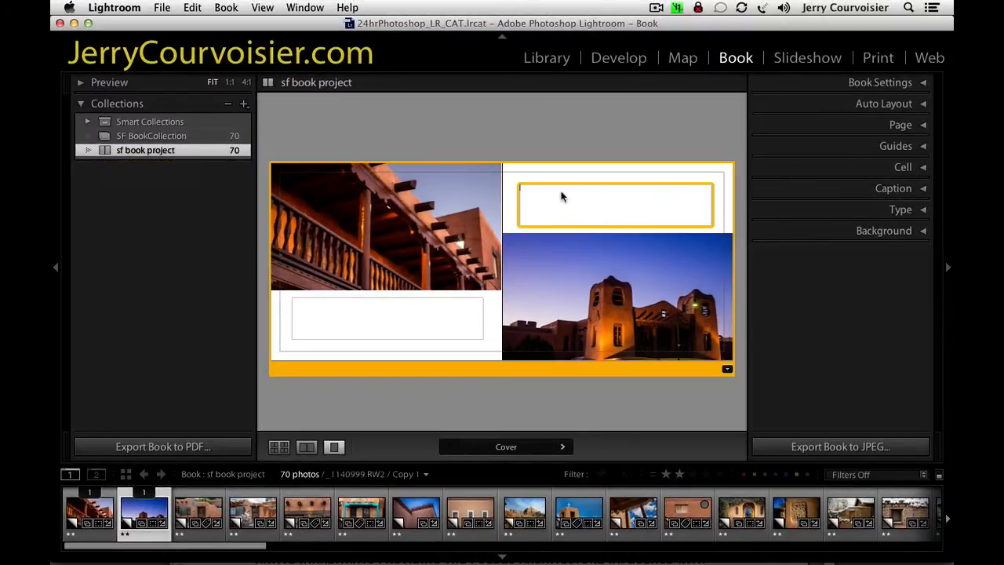
{"action": "left_click", "coordinate": [609, 301]}
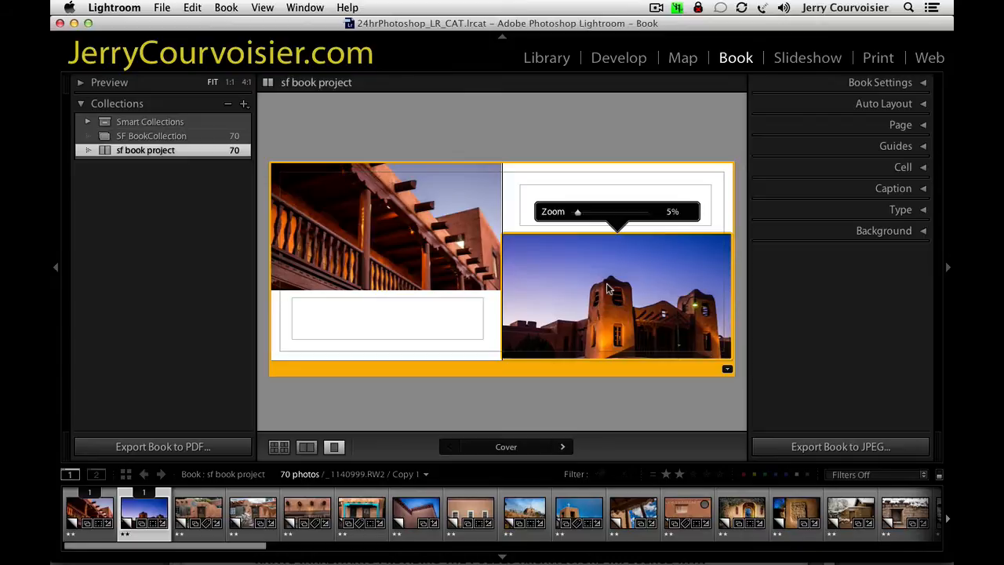
{"action": "left_click", "coordinate": [546, 58]}
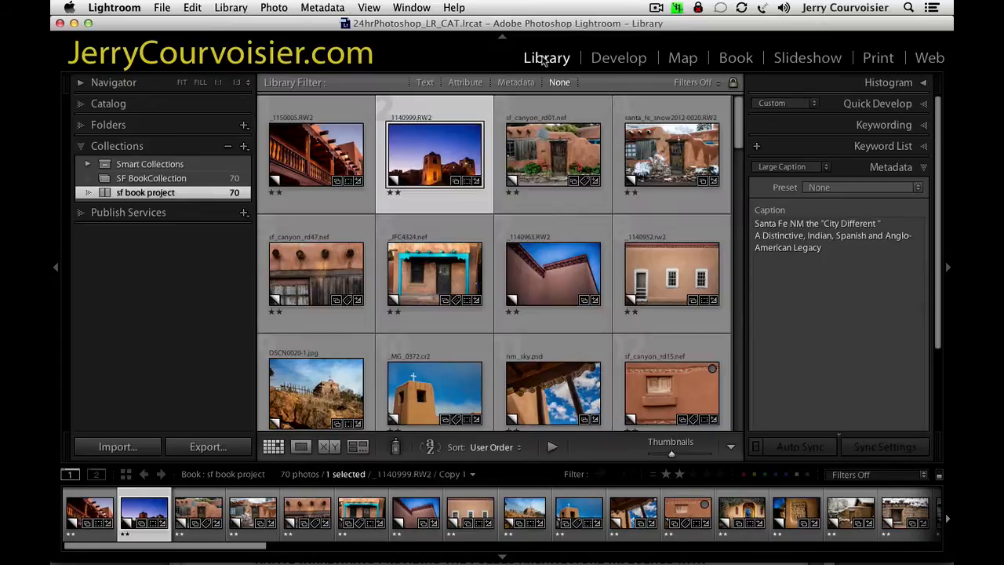
{"action": "left_click", "coordinate": [788, 247]}
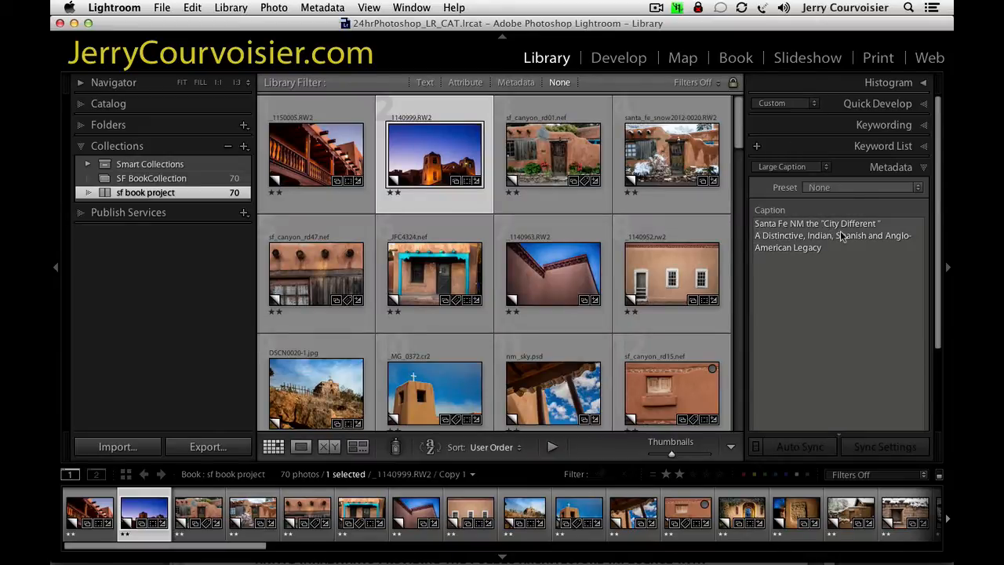
{"action": "left_click", "coordinate": [796, 227]}
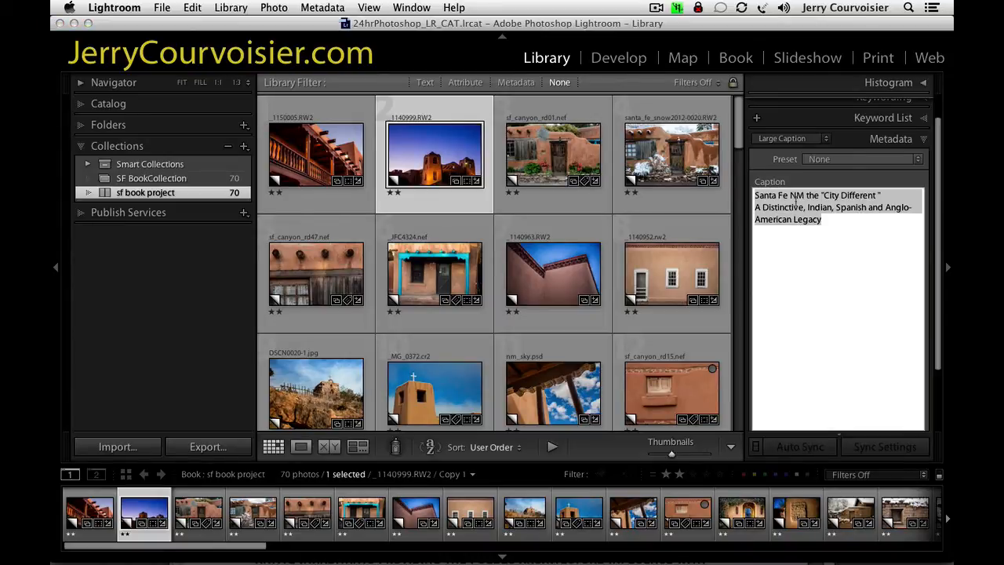
{"action": "left_click", "coordinate": [792, 196]}
{"action": "type", "text": "ew"}
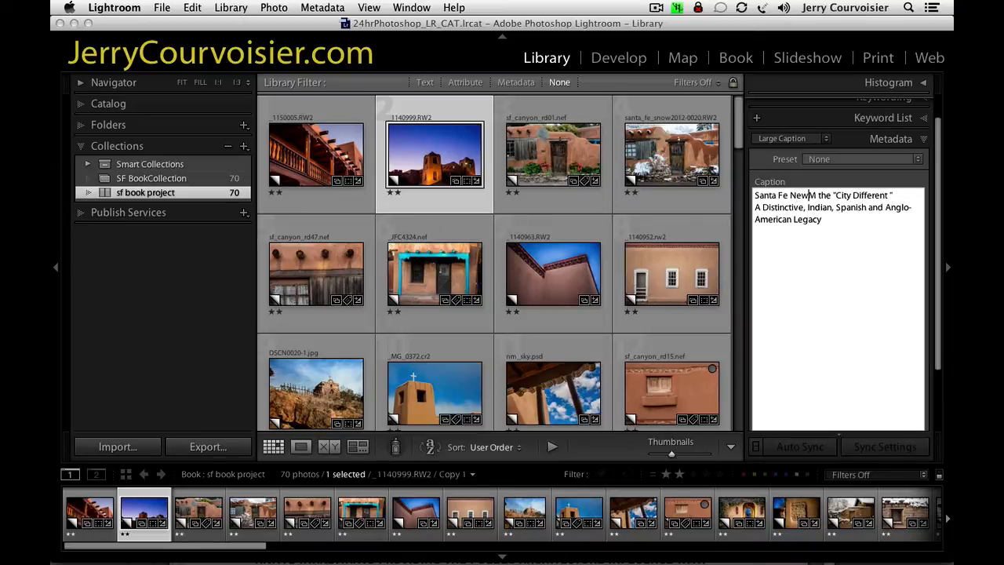
{"action": "left_click", "coordinate": [818, 196]}
{"action": "type", "text": "exic"}
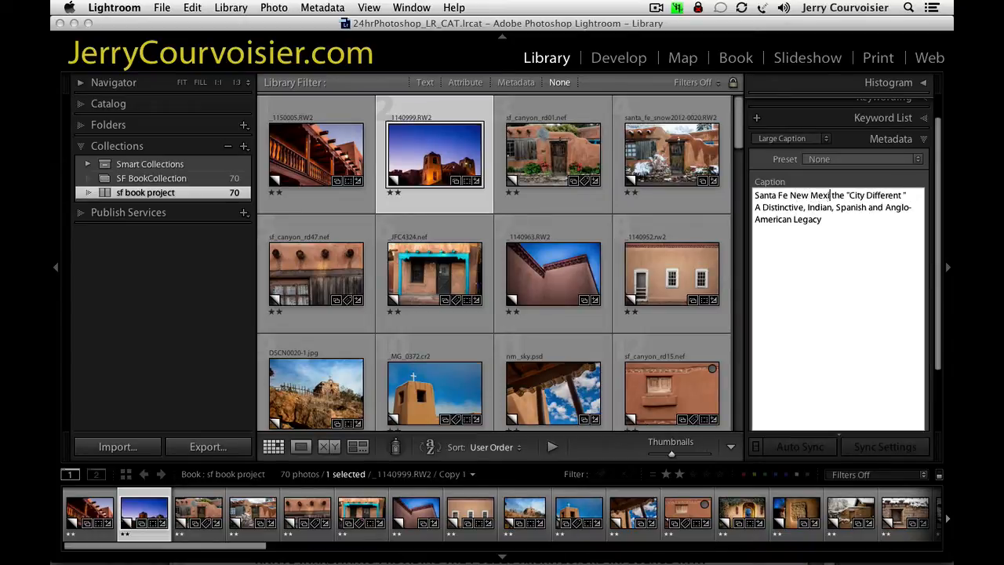
{"action": "type", "text": "o"}
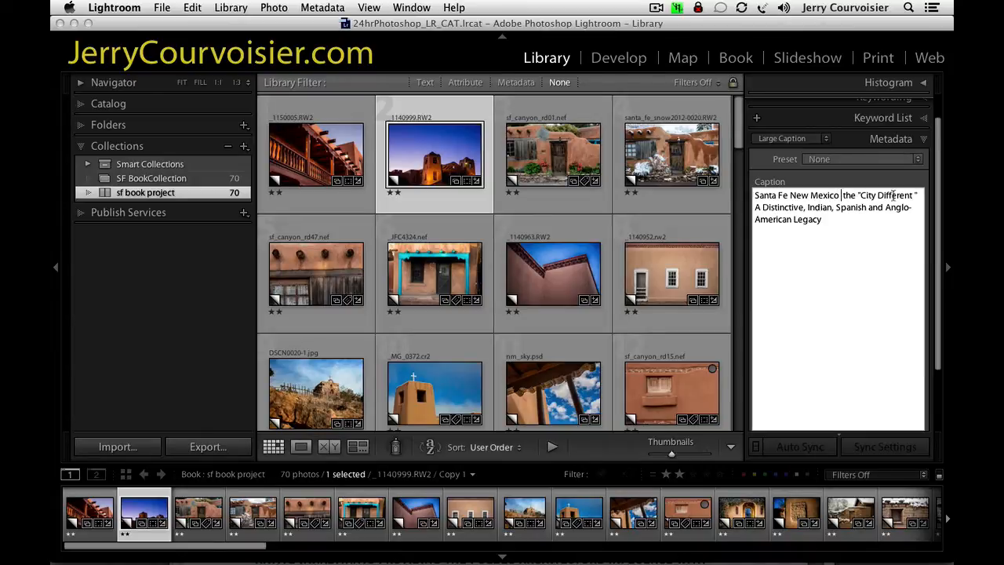
Copy the photo's full caption and paste it into the front cover's text cell in the Book module.
{"action": "left_click_drag", "start_coordinate": [824, 221], "coordinate": [710, 175]}
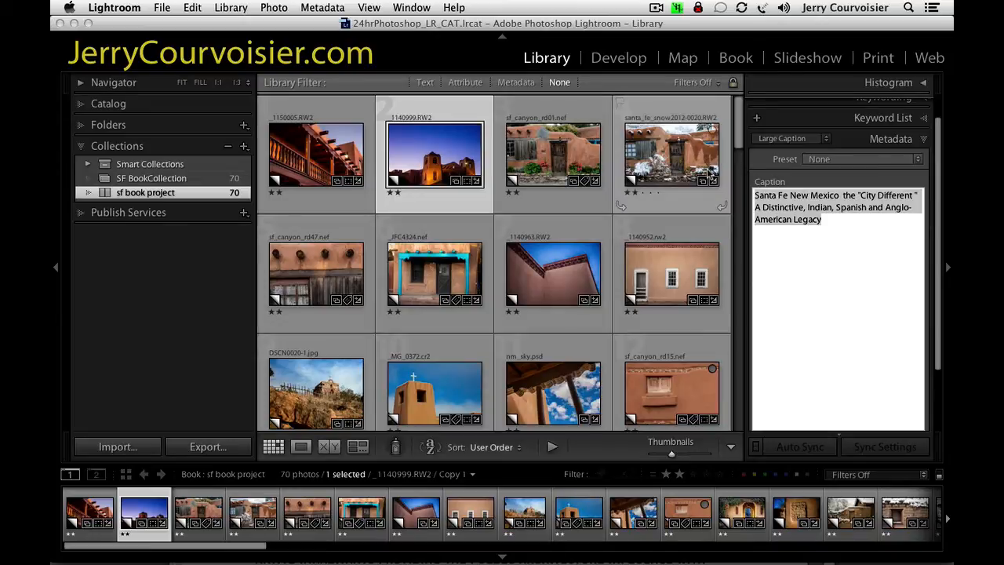
{"action": "left_click", "coordinate": [192, 8]}
{"action": "left_click", "coordinate": [217, 73]}
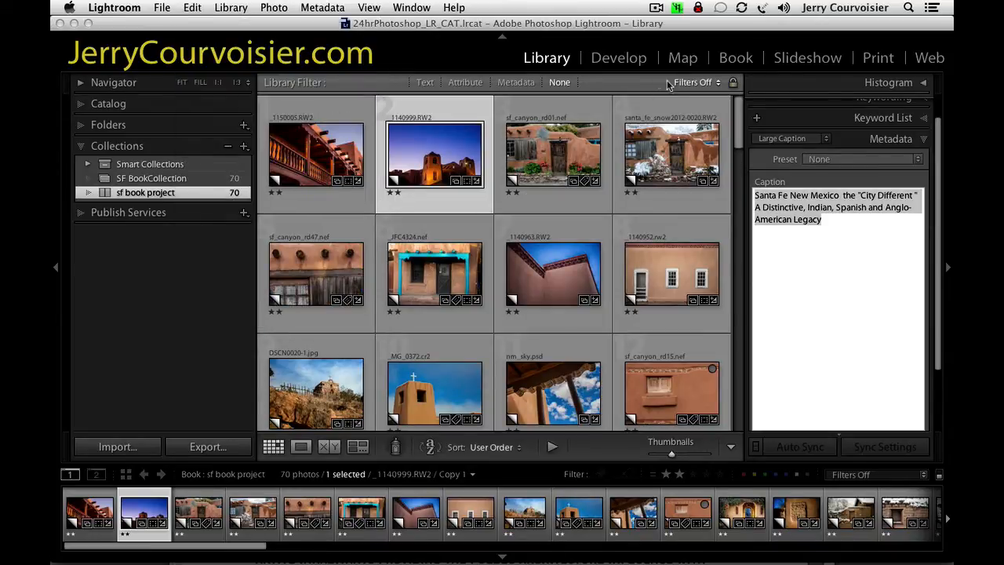
{"action": "left_click", "coordinate": [736, 57]}
{"action": "left_click", "coordinate": [553, 202]}
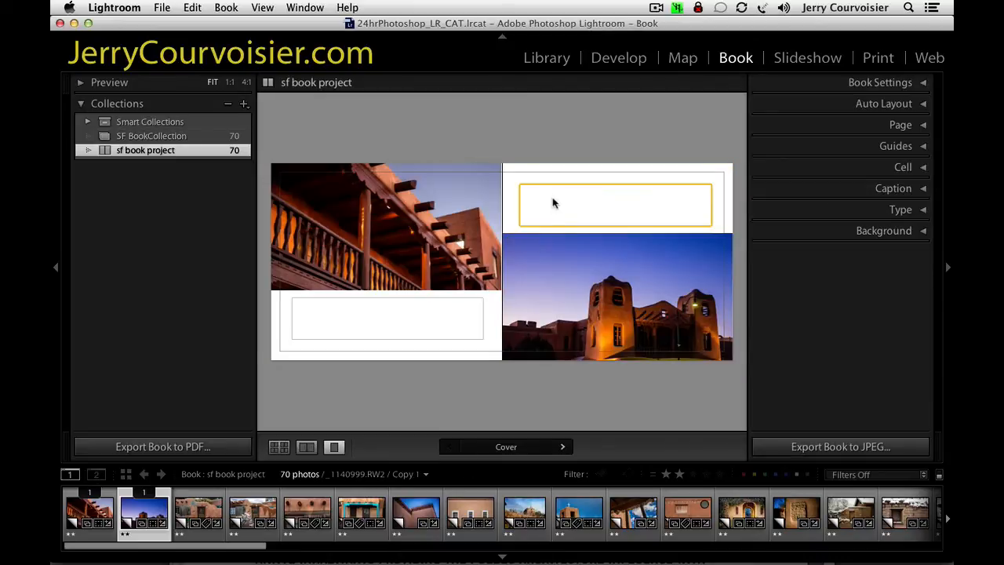
{"action": "left_click", "coordinate": [538, 196]}
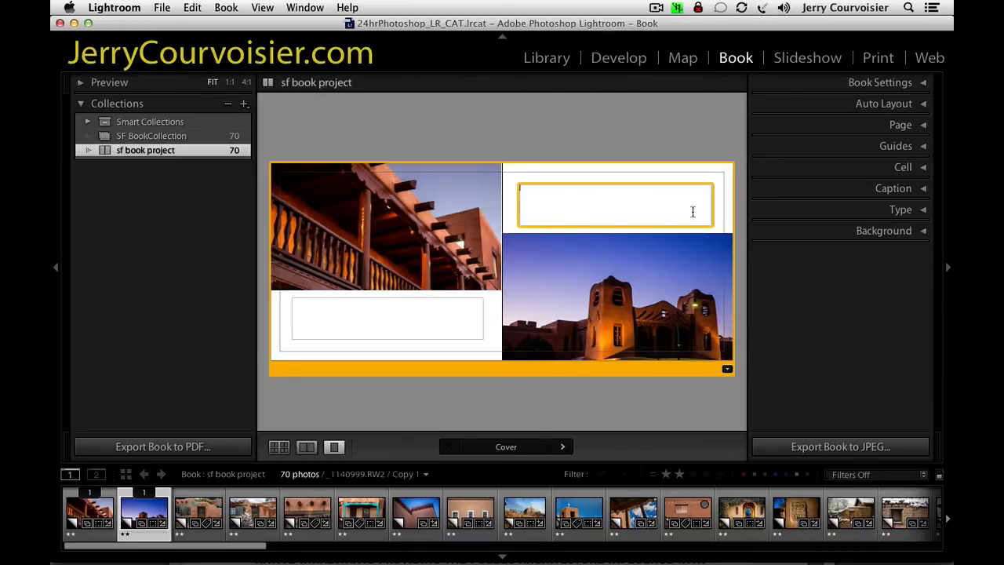
{"action": "key", "text": "super+v"}
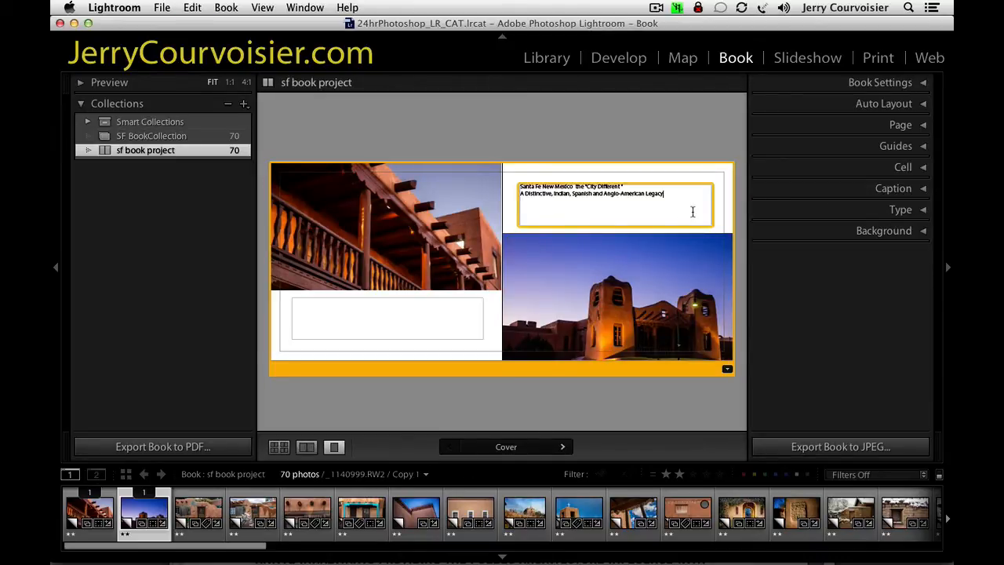
Set the font of all the front cover text to Copperplate.
{"action": "left_click", "coordinate": [894, 210]}
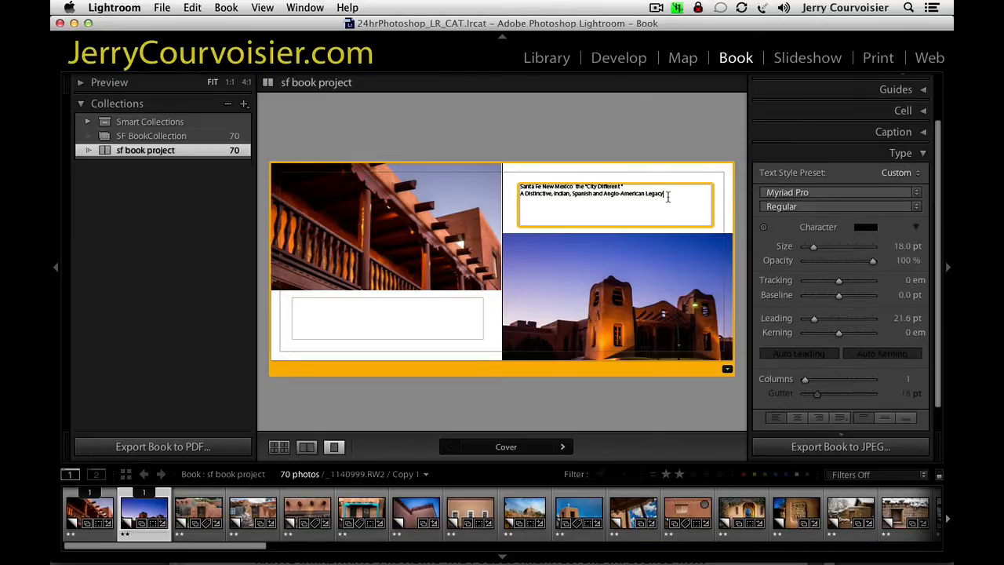
{"action": "left_click_drag", "start_coordinate": [665, 196], "coordinate": [521, 186]}
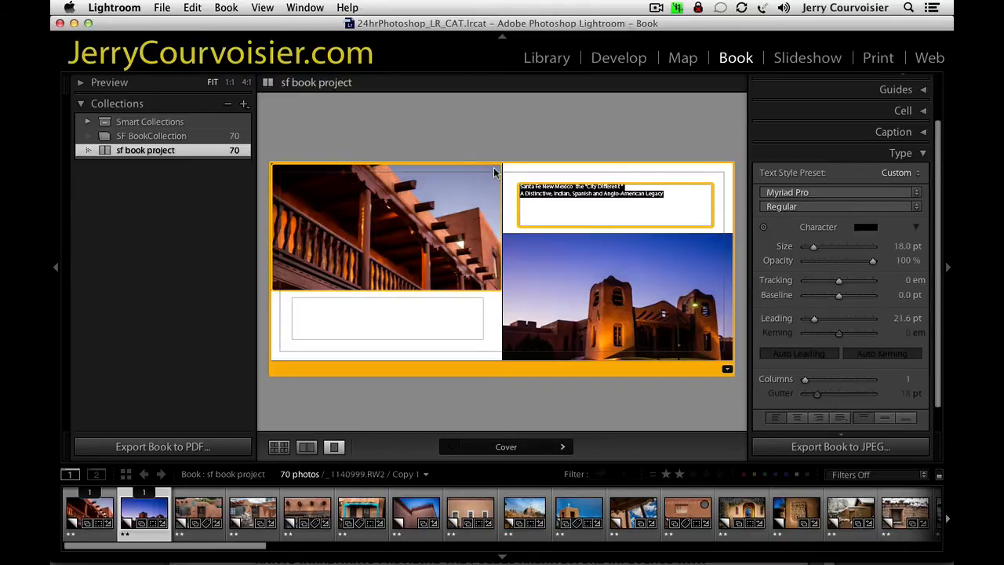
{"action": "left_click", "coordinate": [788, 193]}
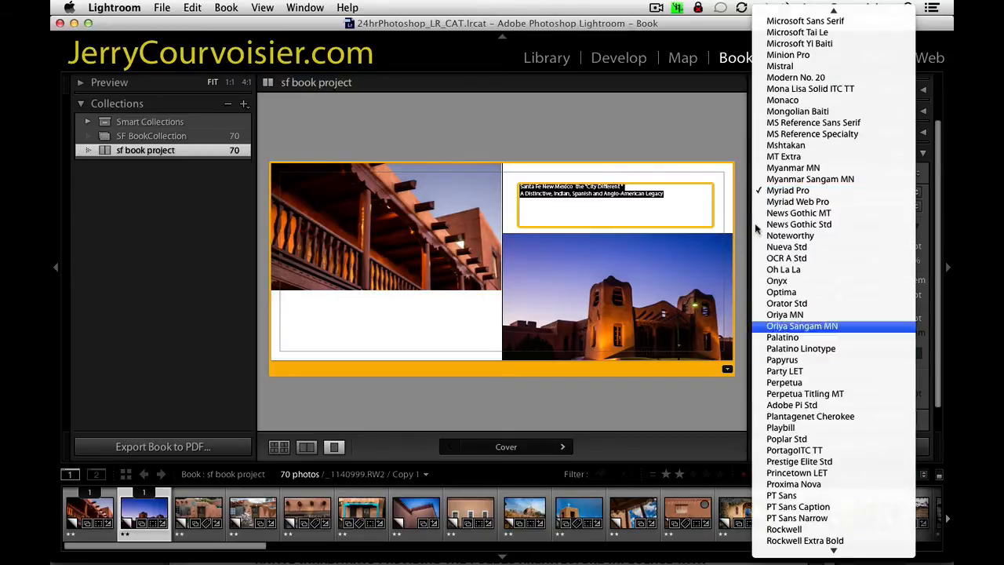
{"action": "mouse_move", "coordinate": [755, 5]}
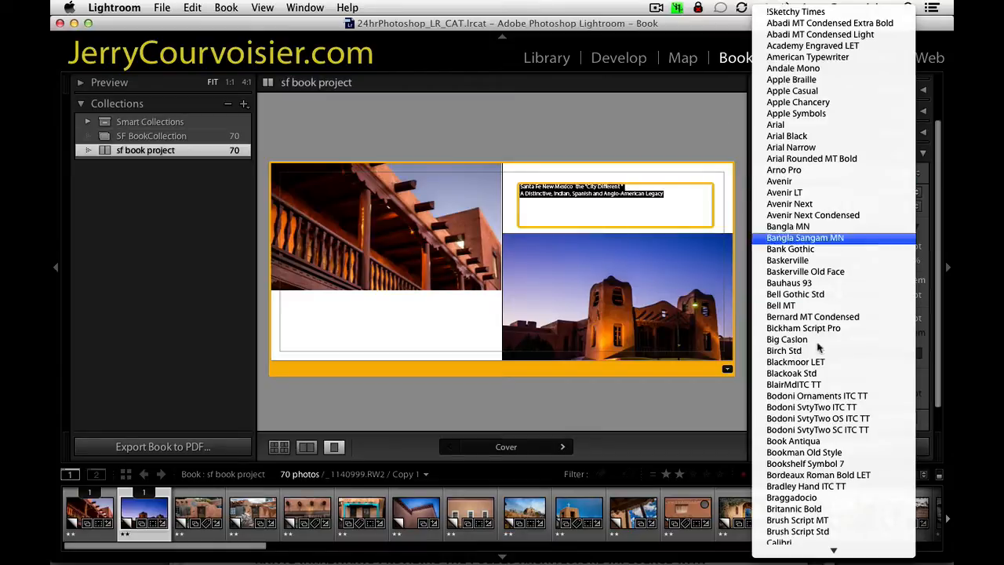
{"action": "scroll", "coordinate": [827, 228], "scroll_direction": "down", "scroll_amount": 10}
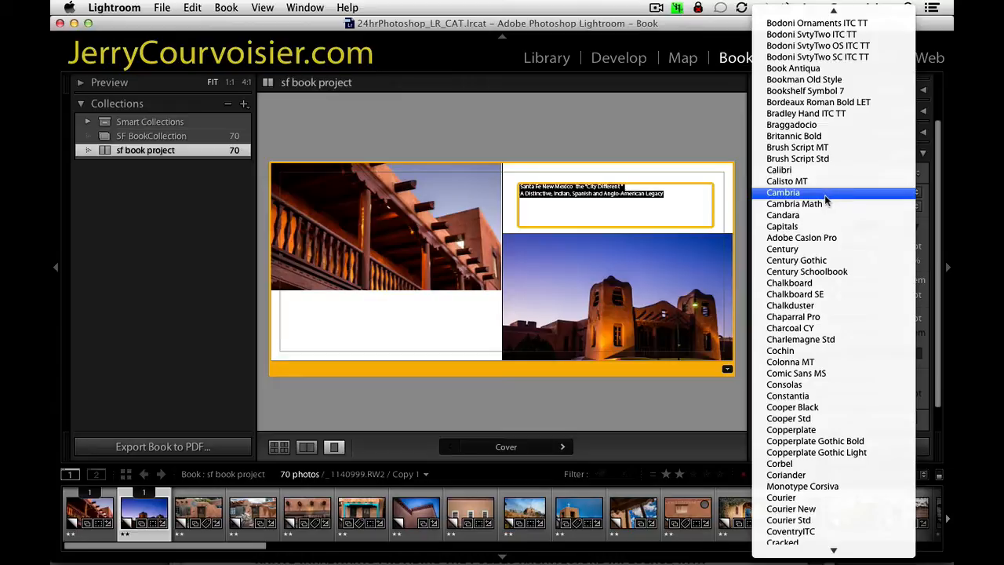
{"action": "left_click", "coordinate": [812, 431]}
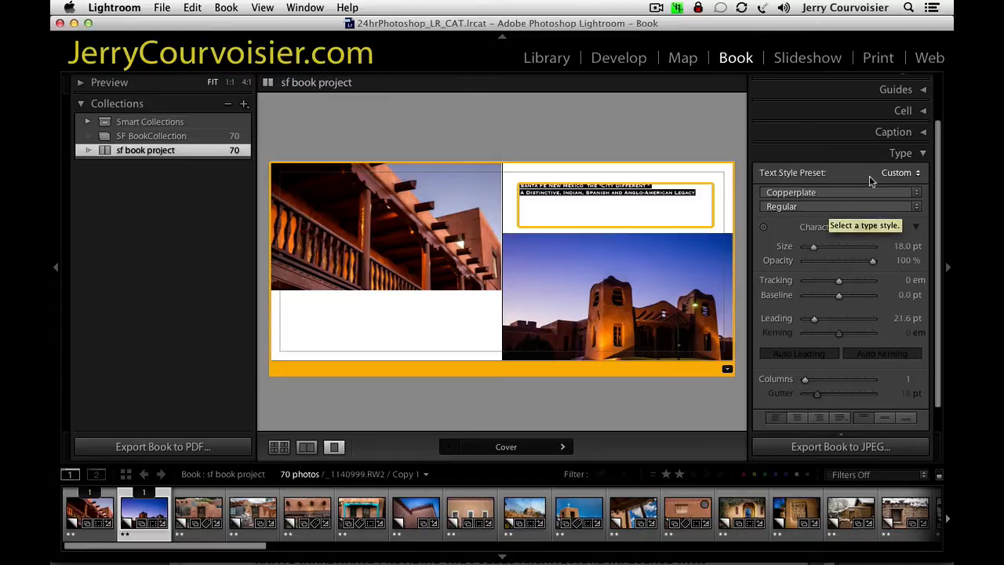
Apply the CopperPlate Santa Fe Book text style preset to the front cover text.
{"action": "left_click", "coordinate": [903, 175]}
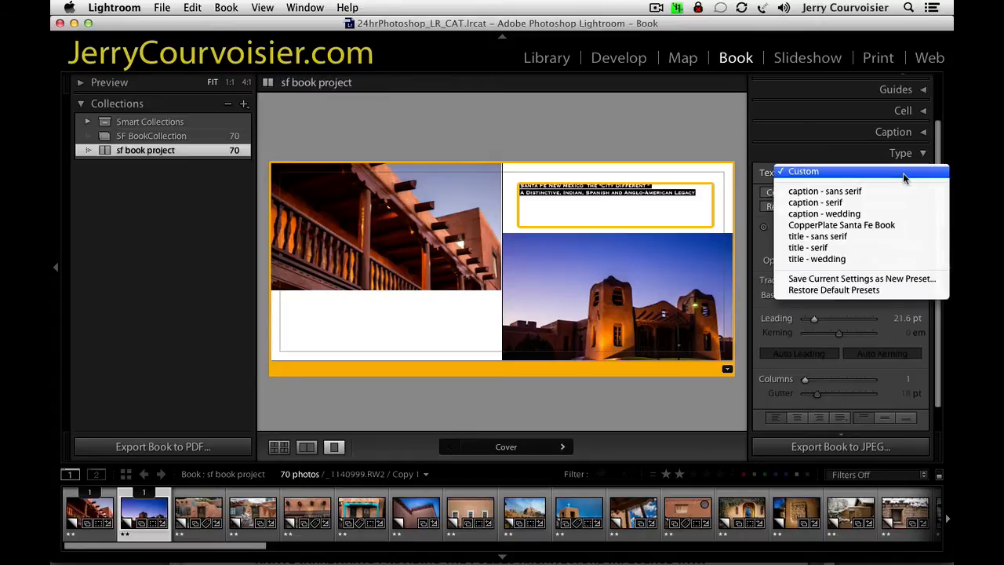
{"action": "left_click", "coordinate": [810, 227]}
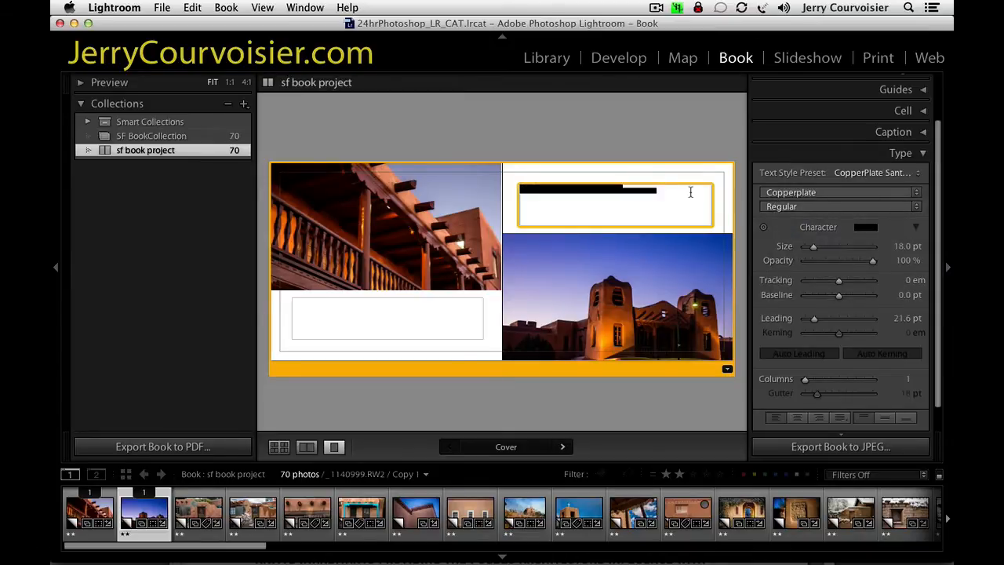
{"action": "left_click", "coordinate": [667, 202]}
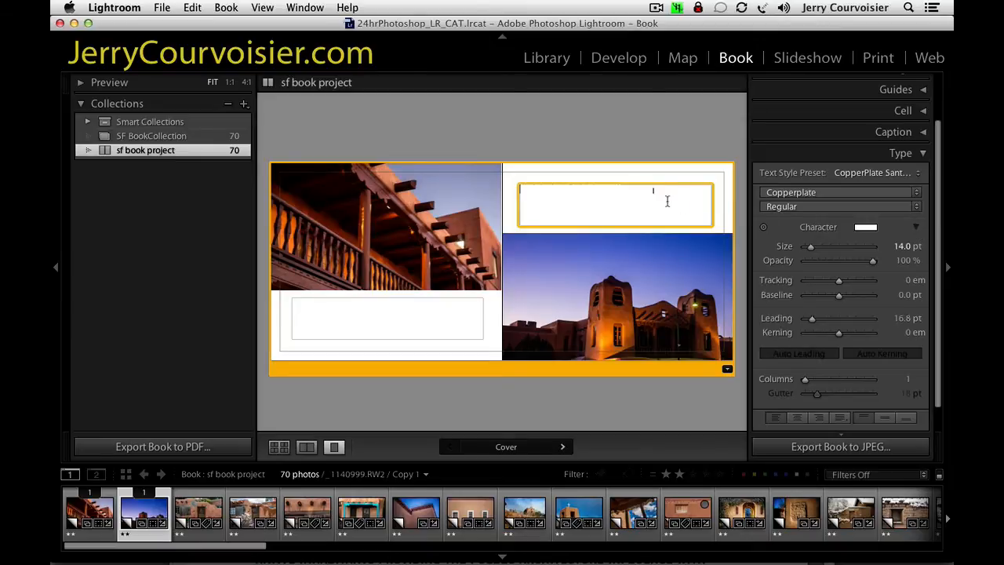
{"action": "left_click", "coordinate": [518, 189]}
{"action": "left_click", "coordinate": [638, 207]}
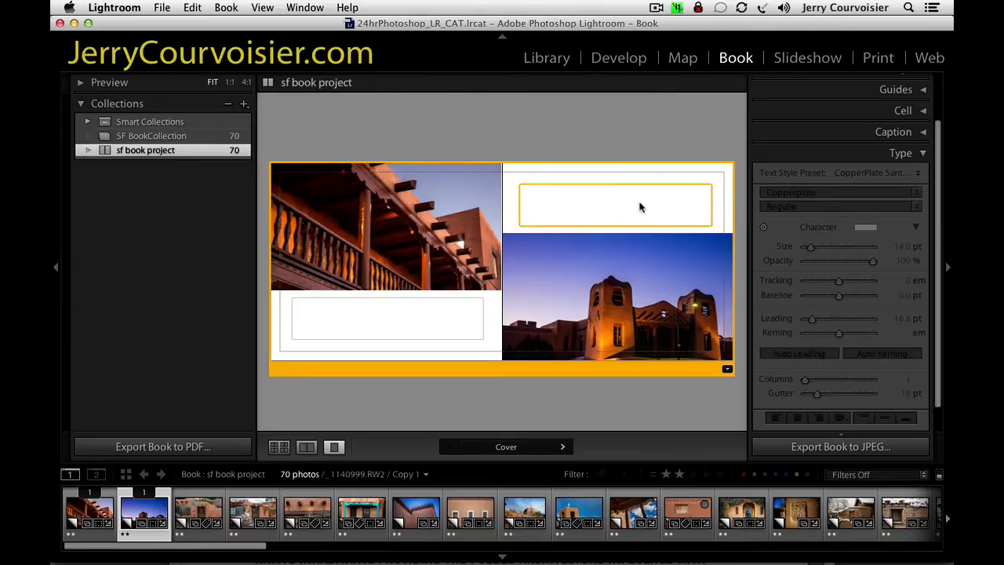
Set the character colour of all the front cover text to black and update the CopperPlate Santa Fe Book preset with it.
{"action": "left_click_drag", "start_coordinate": [666, 203], "coordinate": [461, 171]}
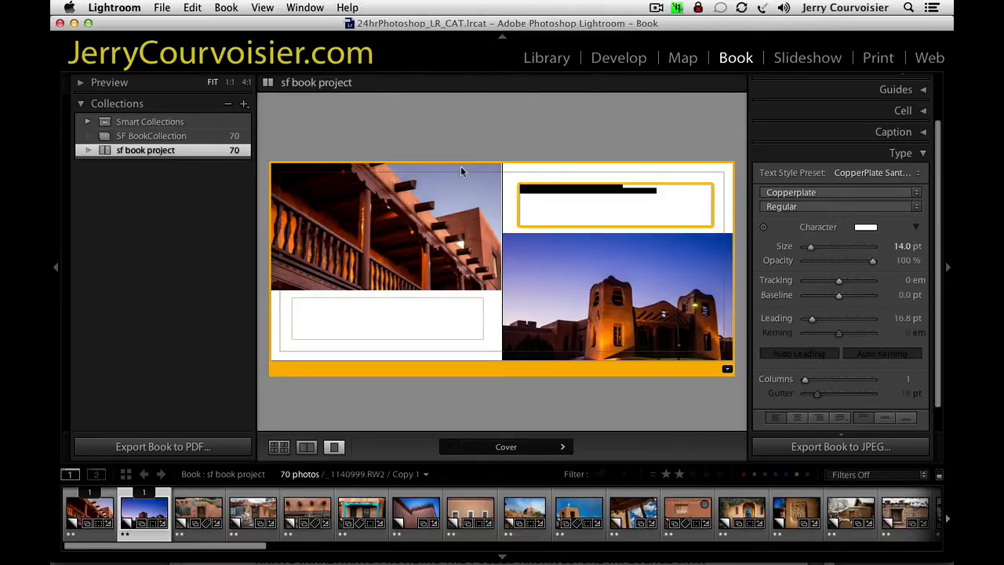
{"action": "left_click", "coordinate": [867, 229]}
{"action": "left_click", "coordinate": [711, 207]}
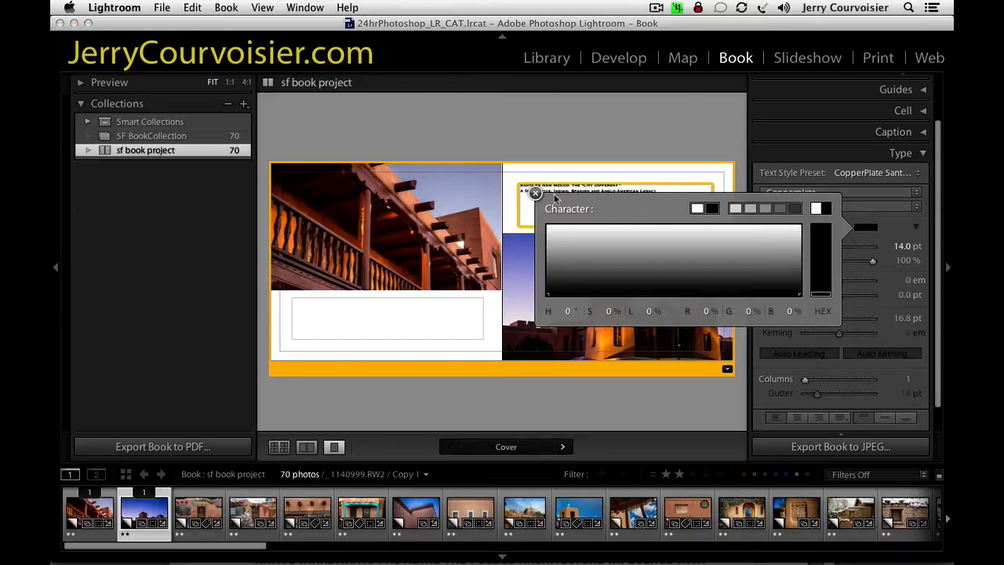
{"action": "left_click", "coordinate": [947, 224]}
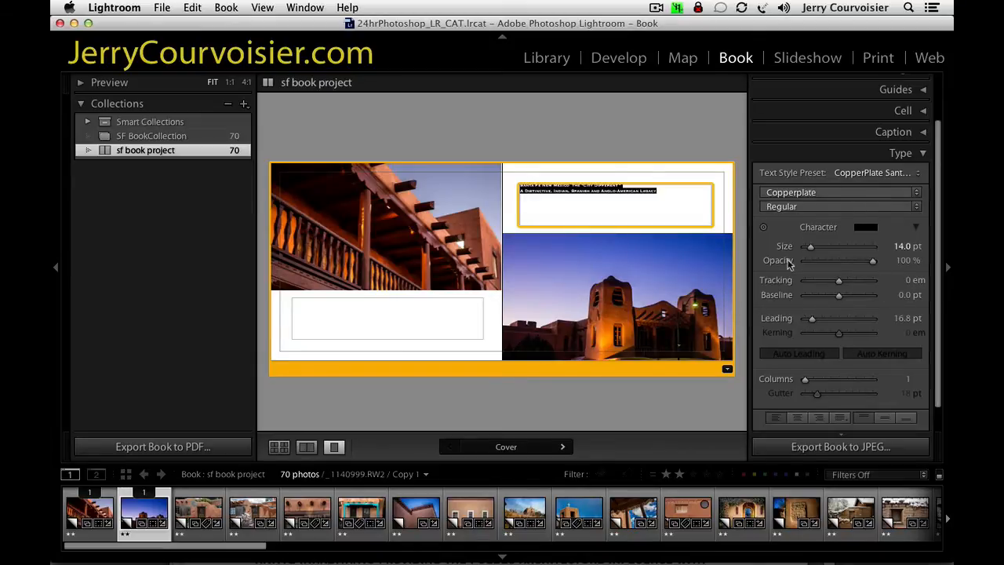
{"action": "left_click", "coordinate": [910, 173]}
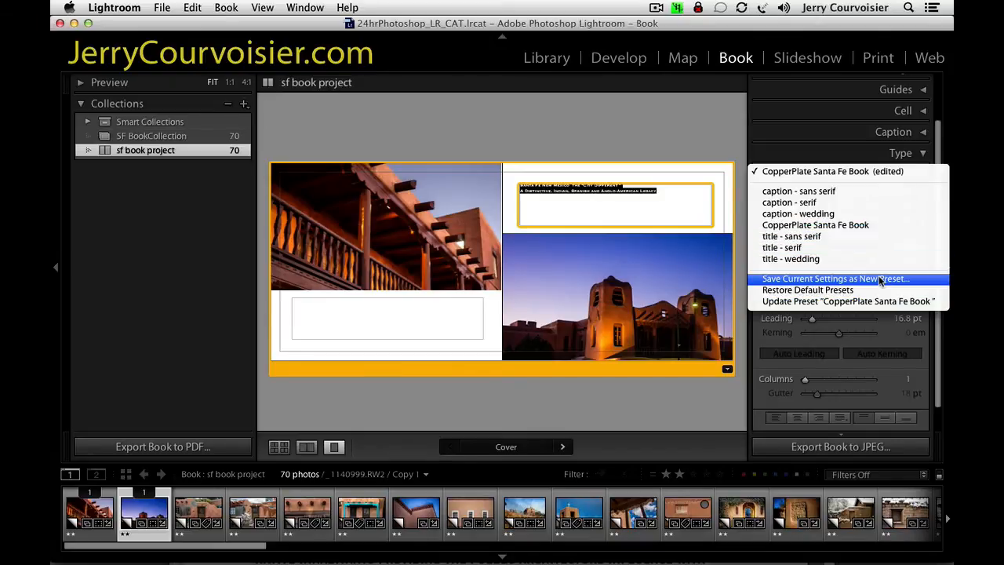
{"action": "left_click", "coordinate": [880, 301]}
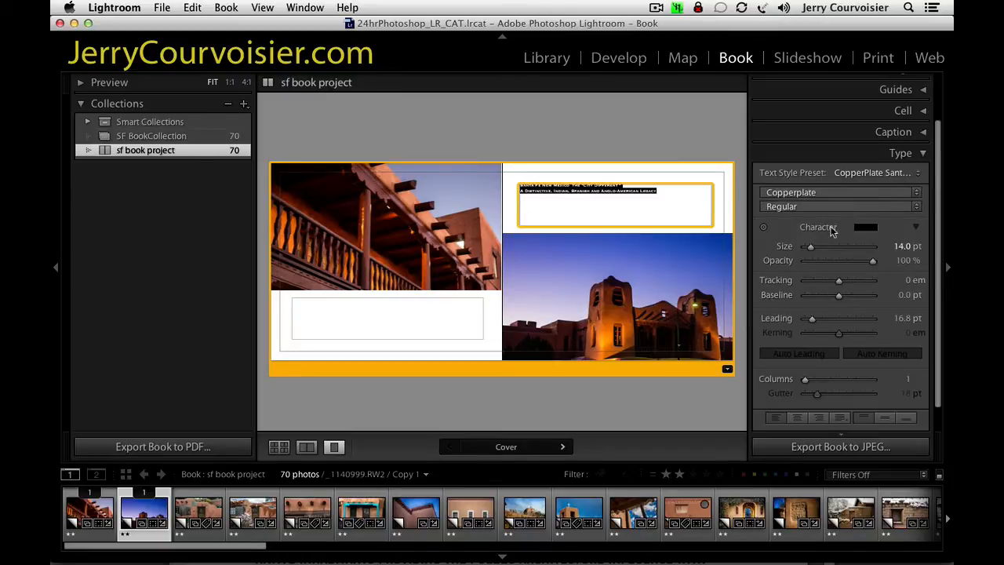
Enlarge all the front cover text to a size of 30 pt.
{"action": "left_click", "coordinate": [633, 218]}
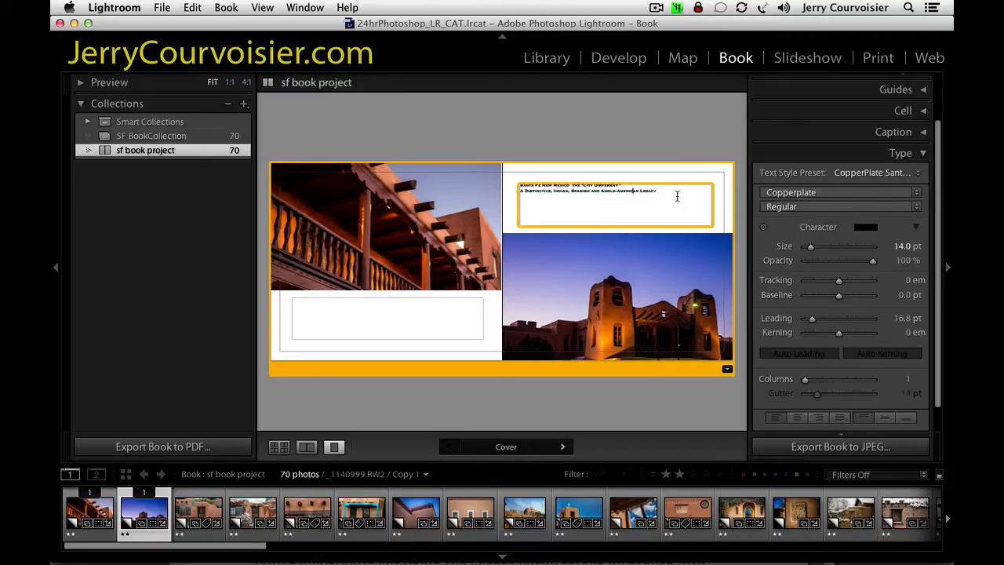
{"action": "left_click_drag", "start_coordinate": [677, 196], "coordinate": [455, 176]}
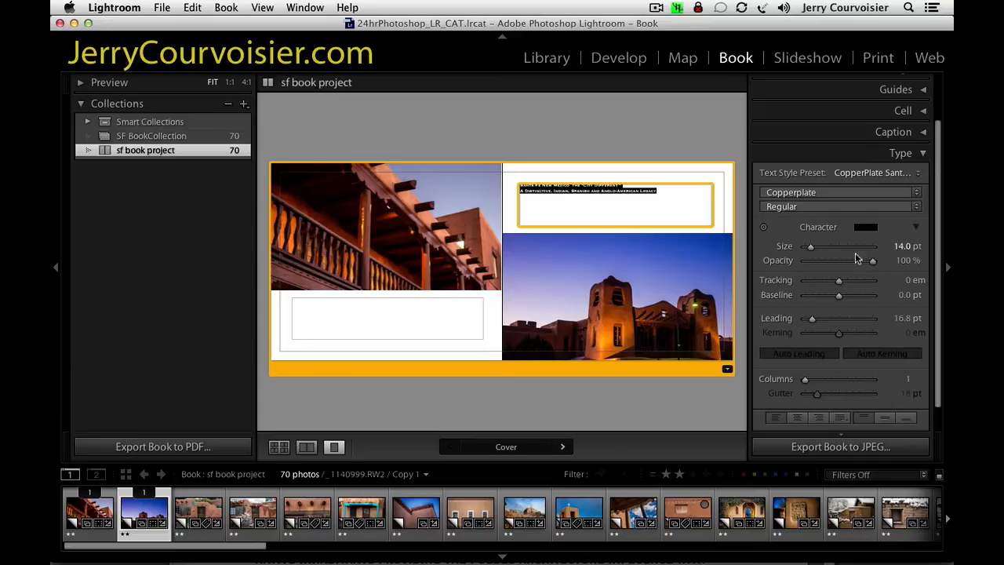
{"action": "mouse_move", "coordinate": [810, 246]}
{"action": "left_mouse_down"}
{"action": "mouse_move", "coordinate": [821, 248]}
{"action": "mouse_move", "coordinate": [812, 250]}
{"action": "left_mouse_up"}
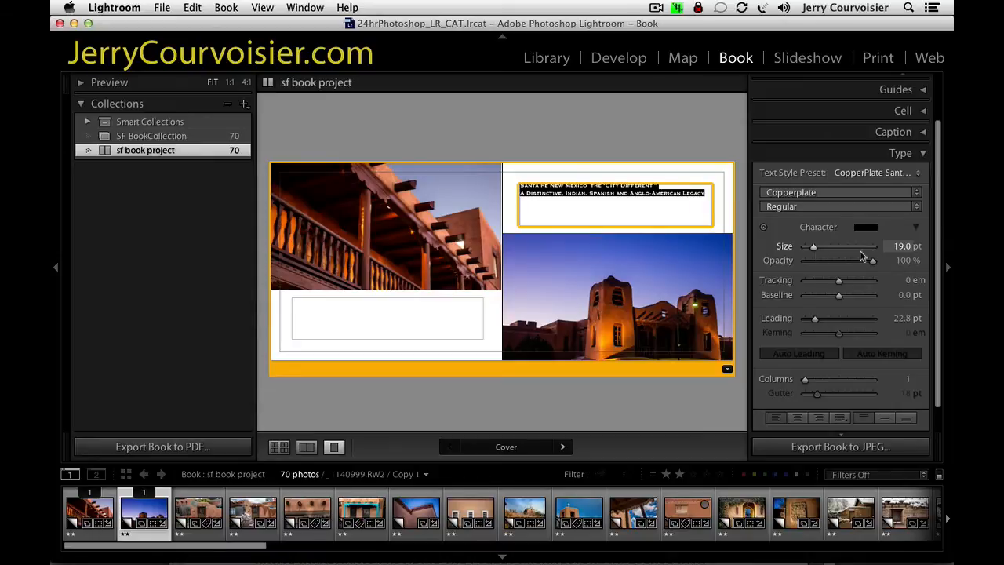
{"action": "left_click", "coordinate": [902, 247]}
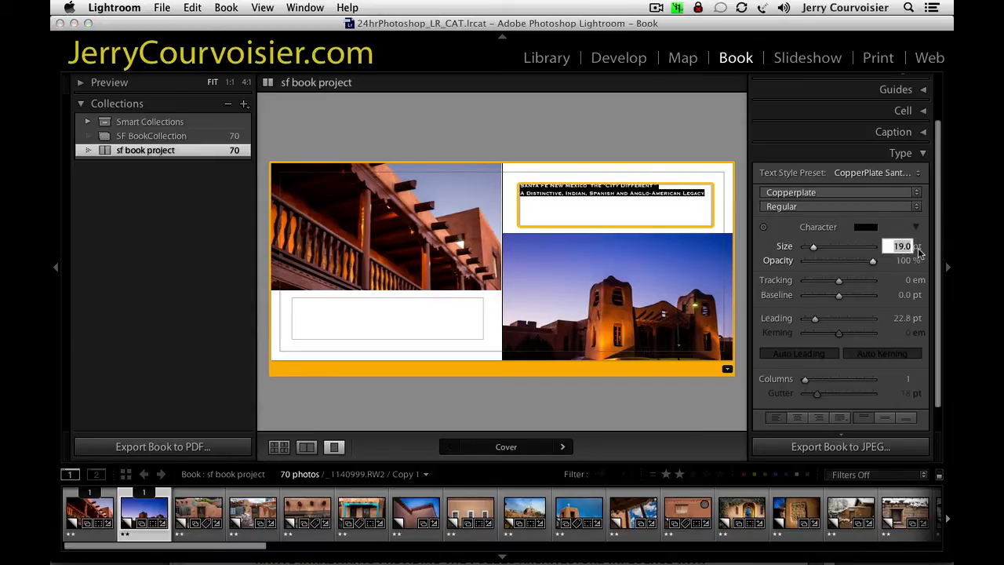
{"action": "type", "text": "30"}
{"action": "key", "text": "Return"}
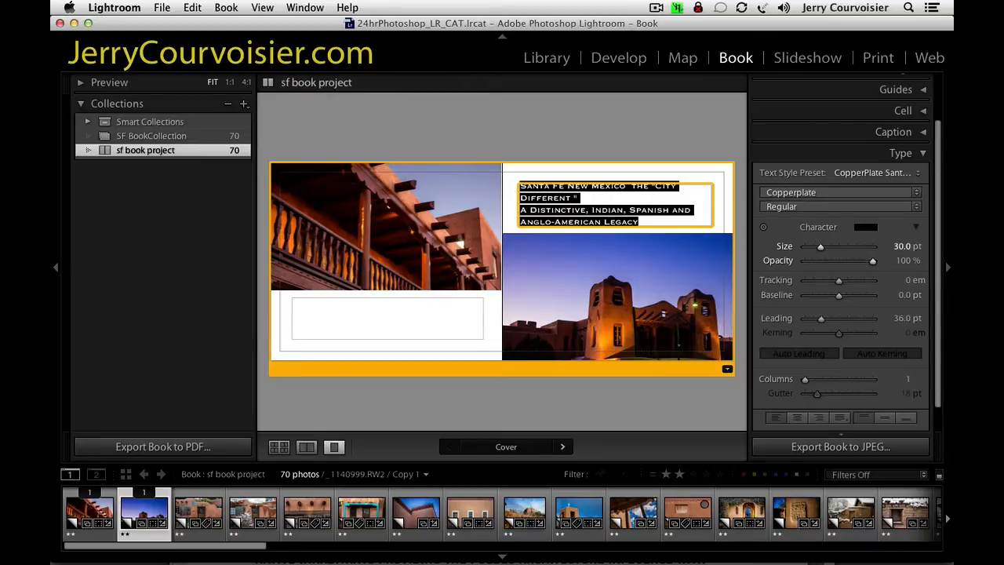
Reduce the front cover text size to 27 pt.
{"action": "left_click", "coordinate": [902, 247]}
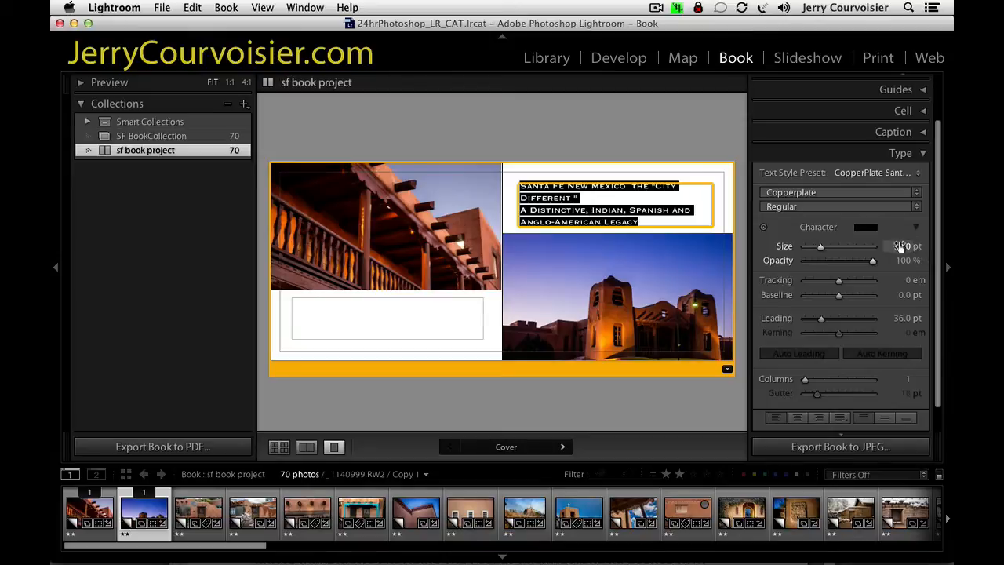
{"action": "left_click", "coordinate": [902, 247]}
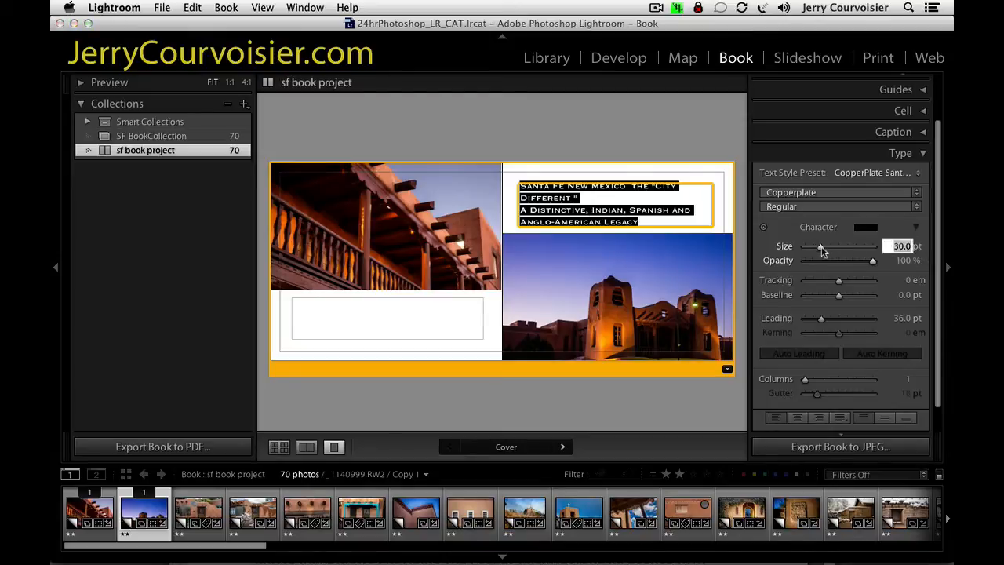
{"action": "left_click_drag", "start_coordinate": [821, 247], "coordinate": [816, 246]}
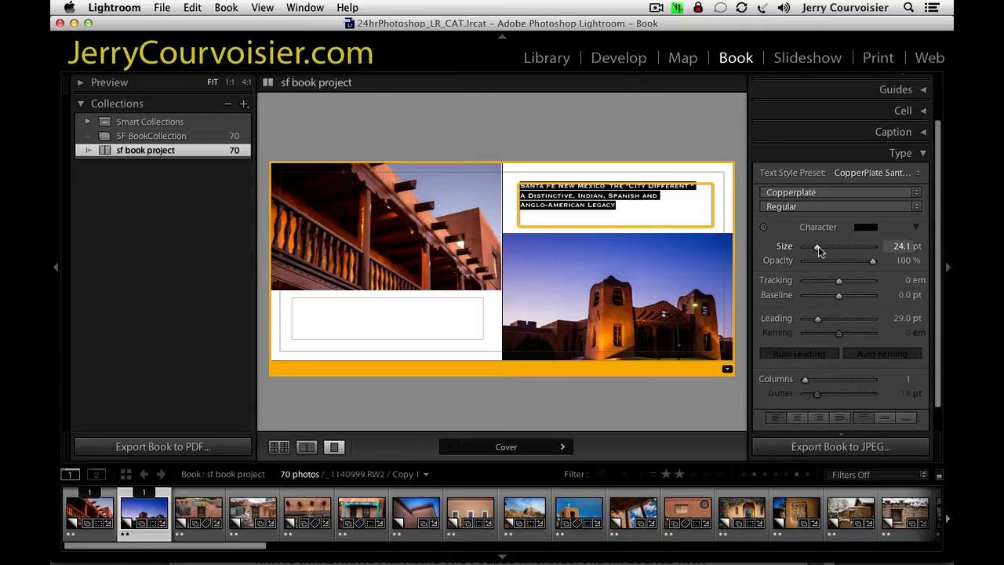
{"action": "left_click_drag", "start_coordinate": [818, 246], "coordinate": [819, 248]}
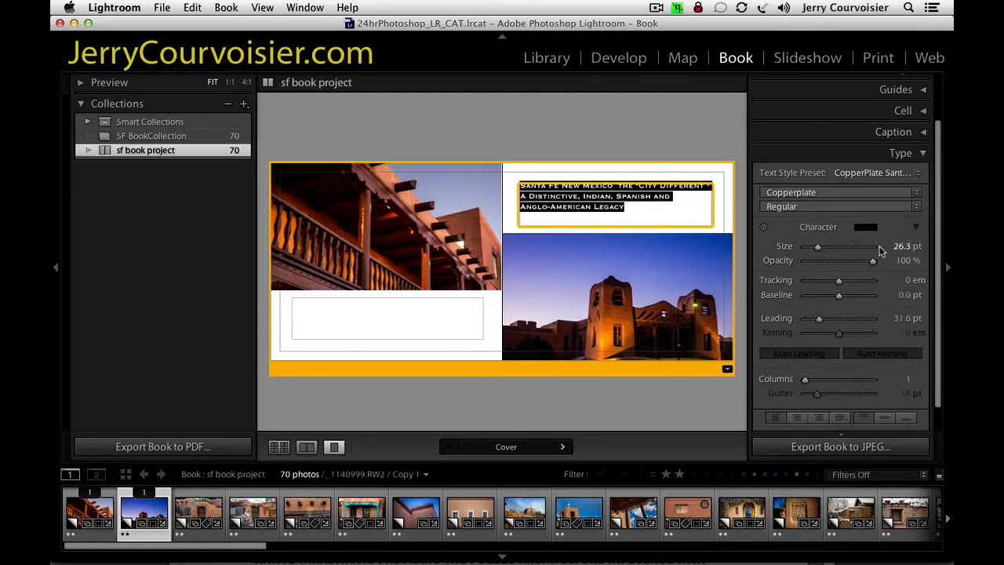
{"action": "left_click", "coordinate": [902, 247]}
{"action": "type", "text": "27"}
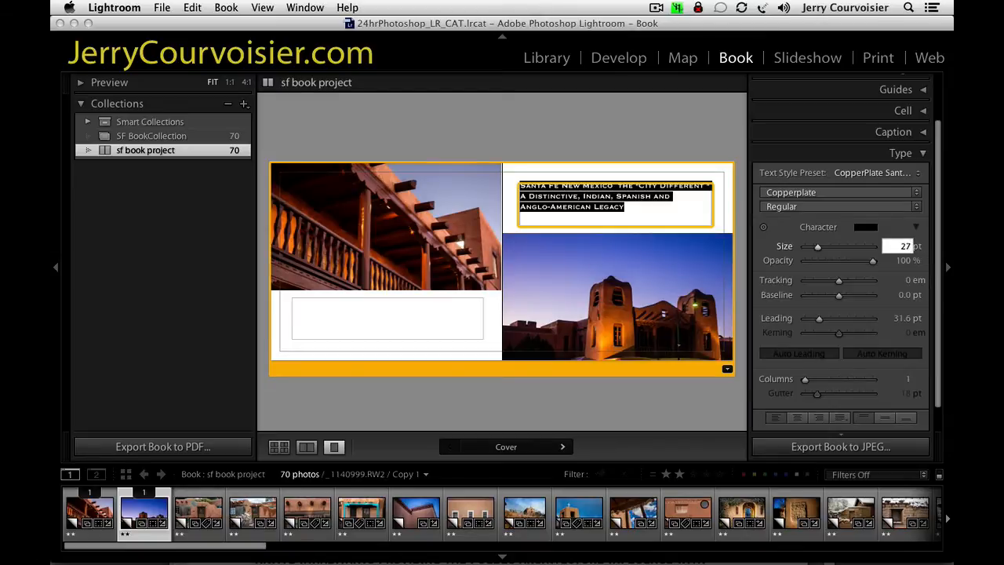
{"action": "key", "text": "Return"}
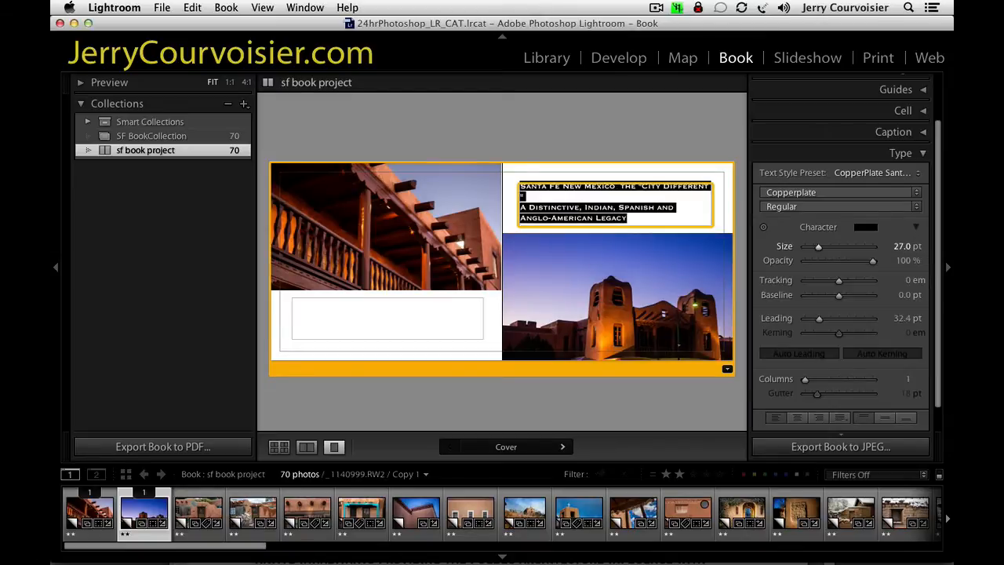
{"action": "key", "text": "BackSpace"}
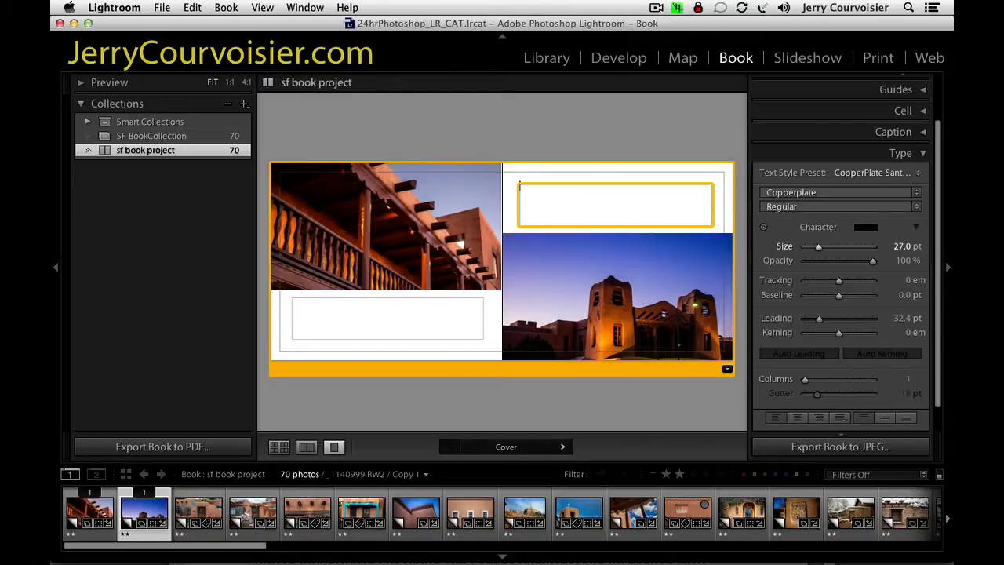
{"action": "type", "text": "26"}
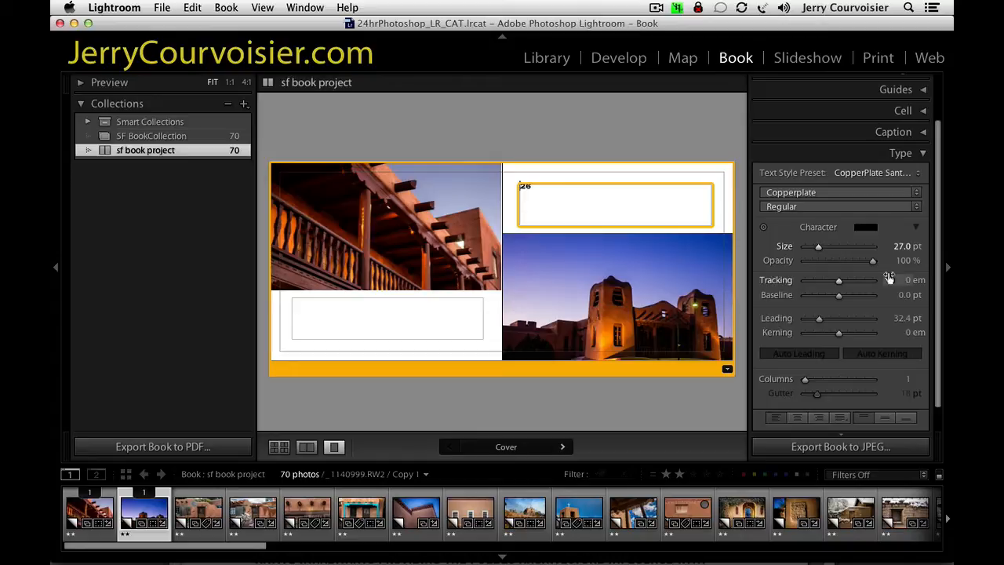
{"action": "left_click_drag", "start_coordinate": [552, 193], "coordinate": [492, 183]}
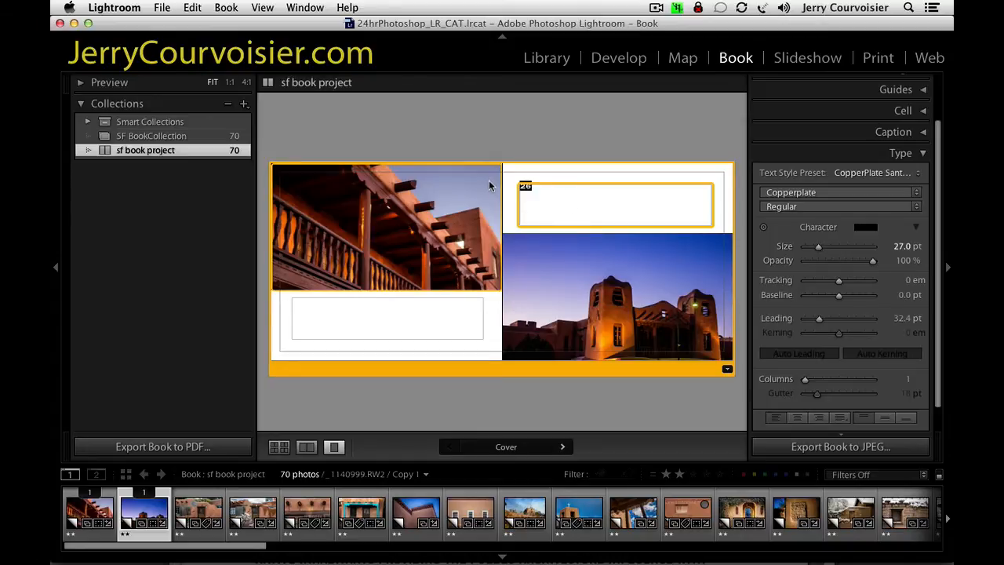
{"action": "type", "text": "Santa Fe New Mexico The \"City Different\" A Distinctive, Indian, Spanish and Anglo-American Legacy"}
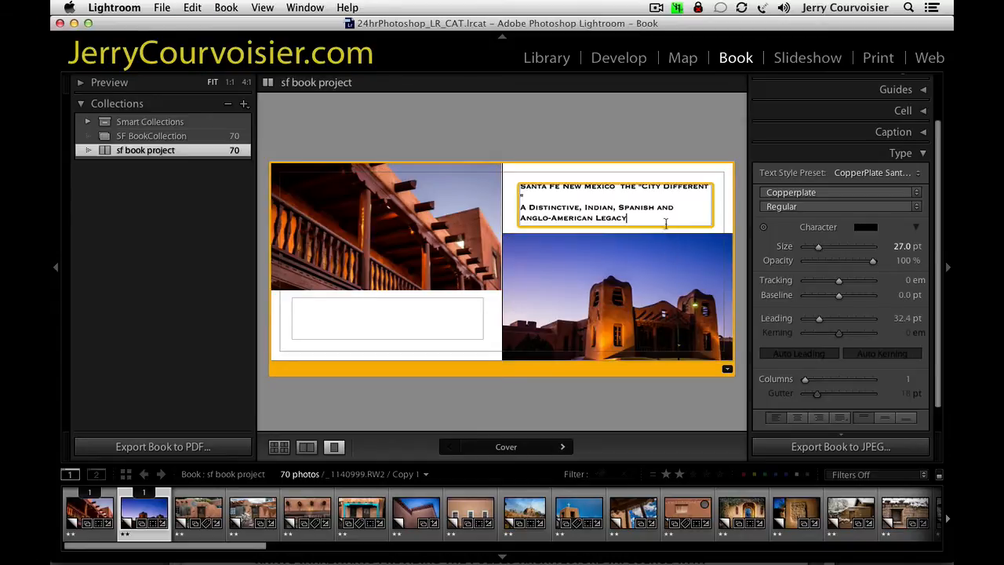
Set the size of all the front cover text to 26 pt.
{"action": "left_click_drag", "start_coordinate": [663, 220], "coordinate": [473, 67]}
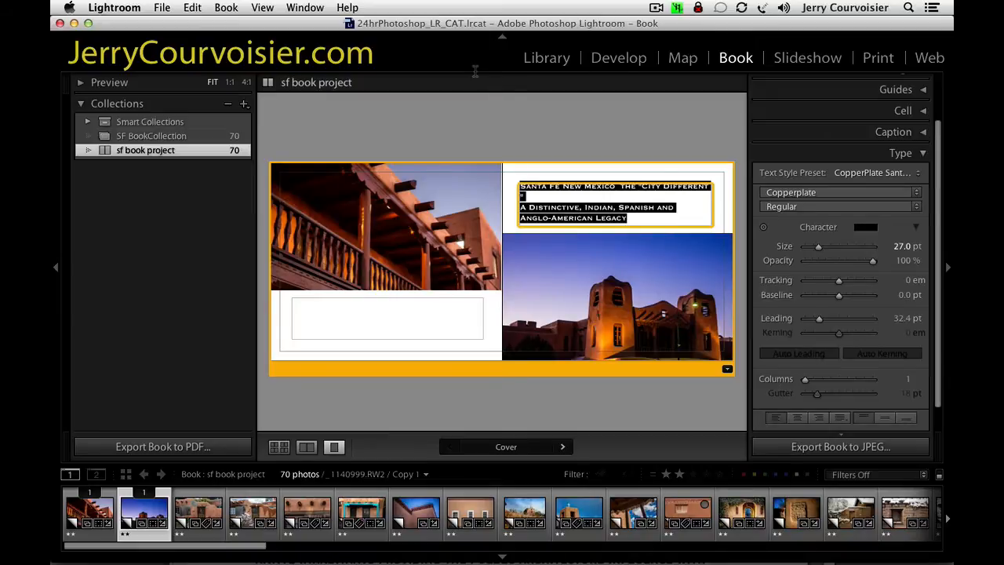
{"action": "left_click", "coordinate": [906, 248]}
{"action": "type", "text": "26"}
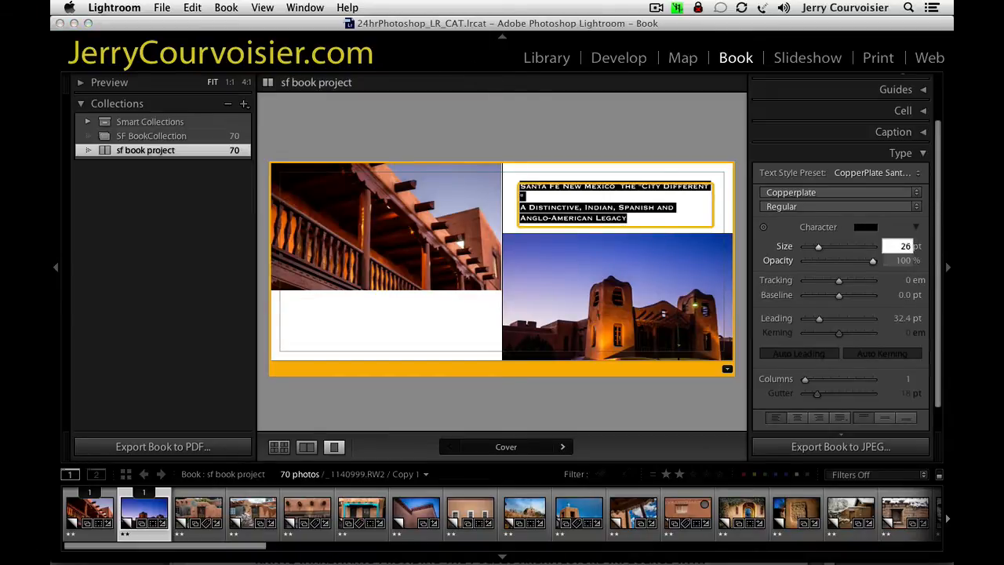
{"action": "key", "text": "Return"}
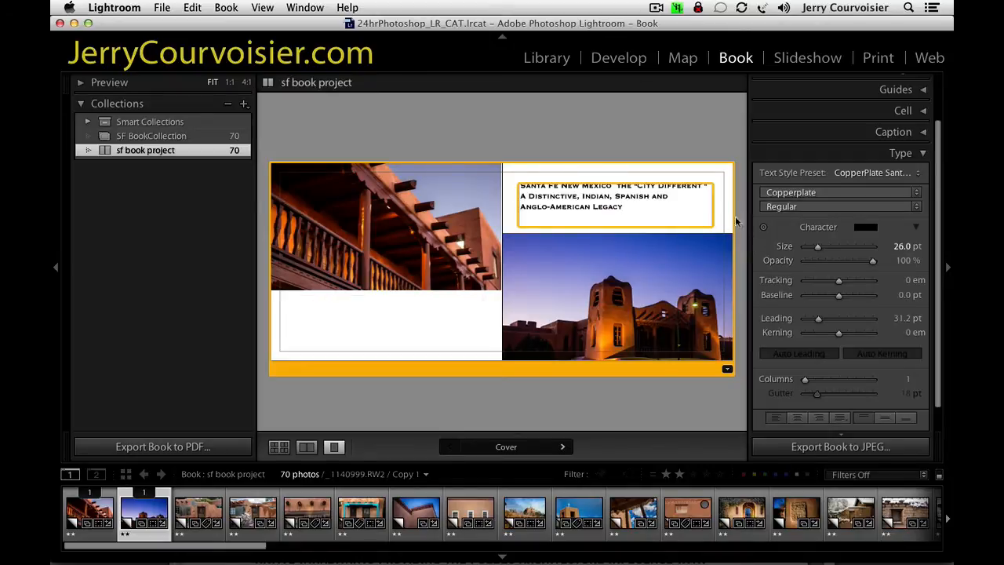
Try a tracking of 39 em and a baseline shift of -26.9 pt on the cover text, resetting each to its default.
{"action": "key", "text": "super+a"}
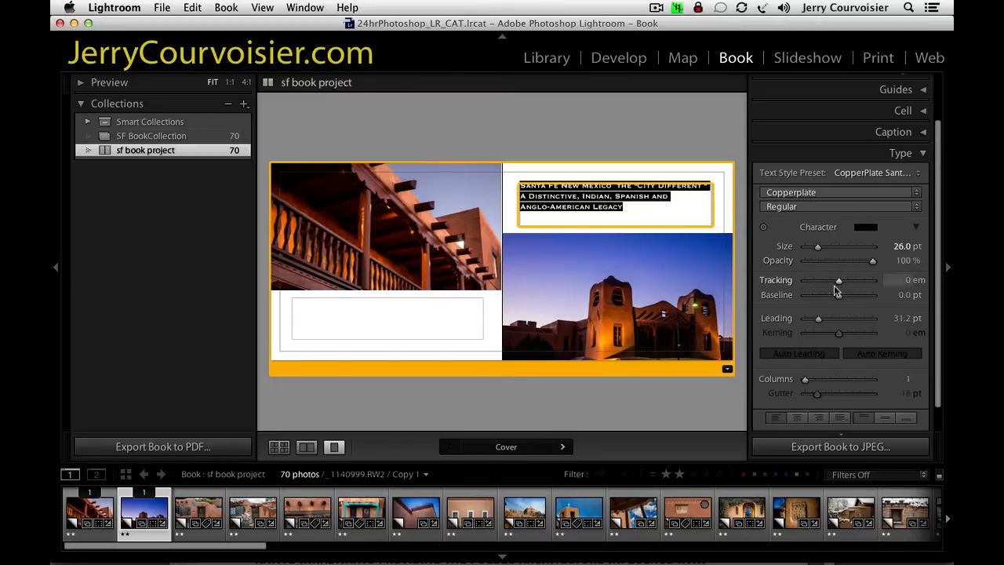
{"action": "left_click_drag", "start_coordinate": [839, 280], "coordinate": [841, 284]}
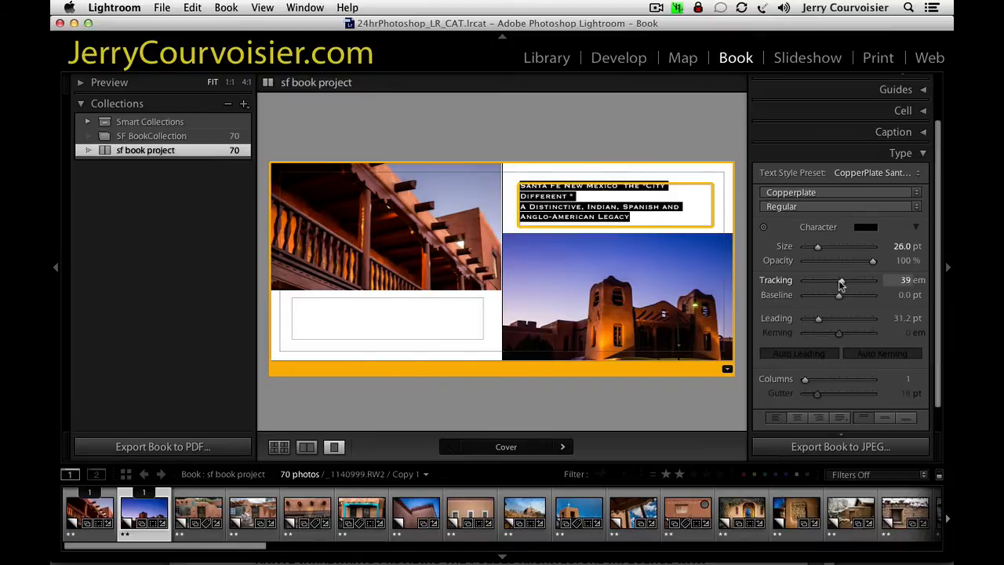
{"action": "double_click", "coordinate": [780, 283]}
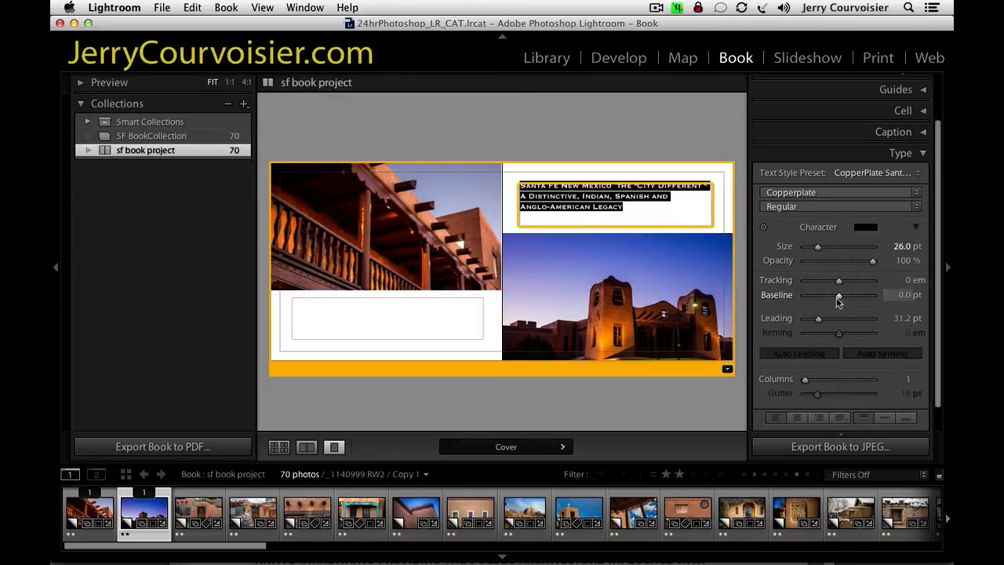
{"action": "left_click_drag", "start_coordinate": [838, 295], "coordinate": [820, 299]}
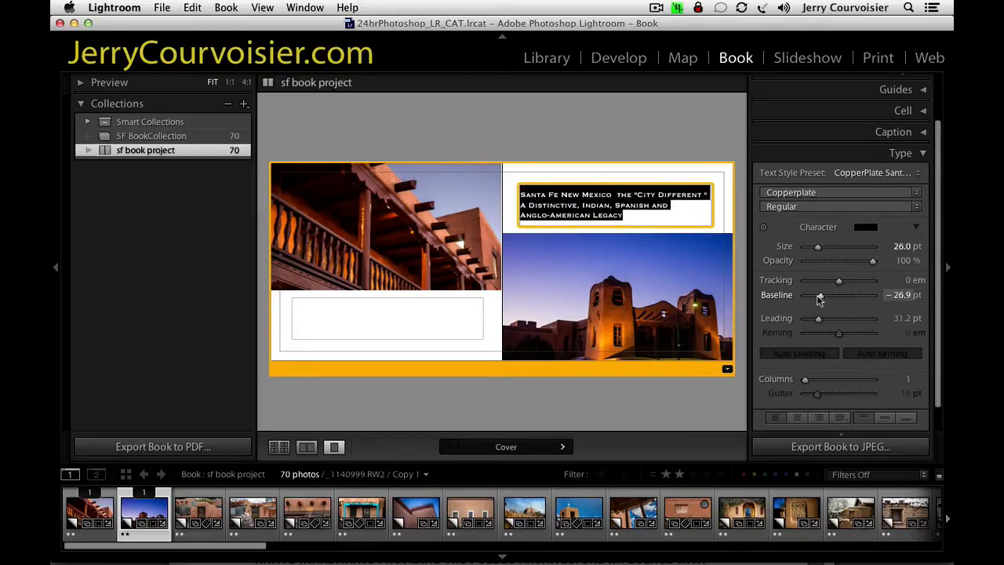
{"action": "double_click", "coordinate": [776, 295]}
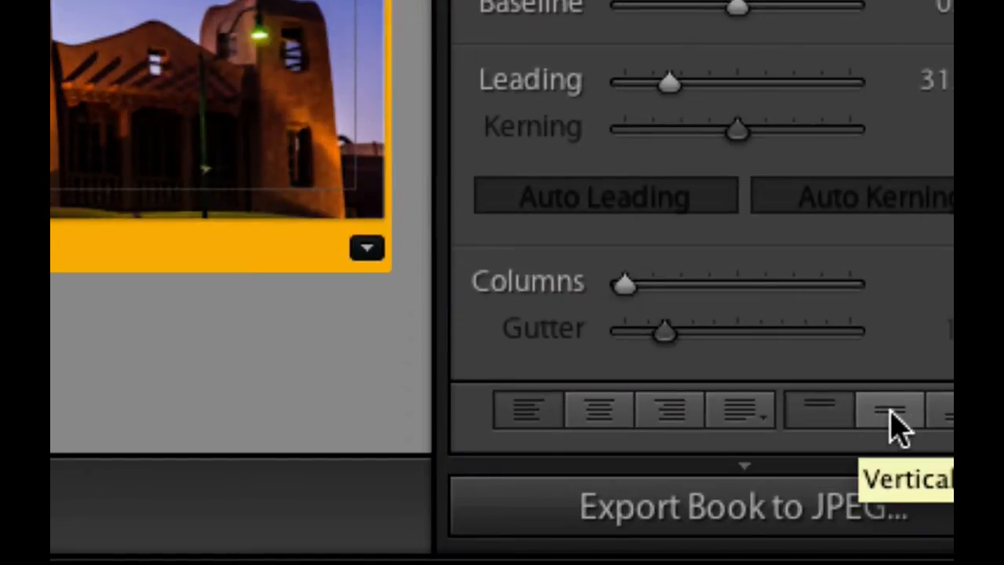
Try centre and bottom vertical alignment on the front cover text, returning it to top alignment.
{"action": "left_click", "coordinate": [896, 427]}
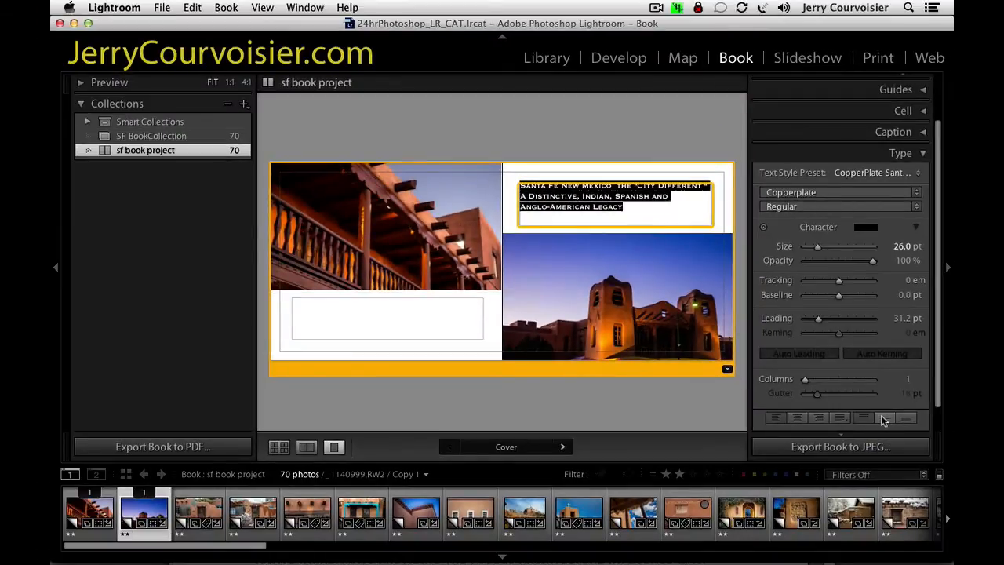
{"action": "left_click", "coordinate": [914, 421]}
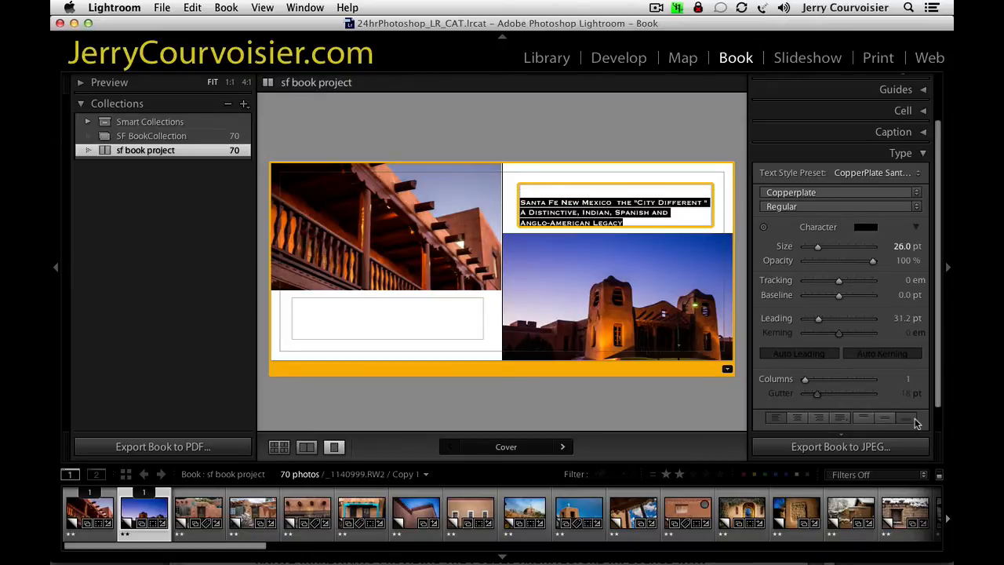
{"action": "left_click", "coordinate": [866, 422]}
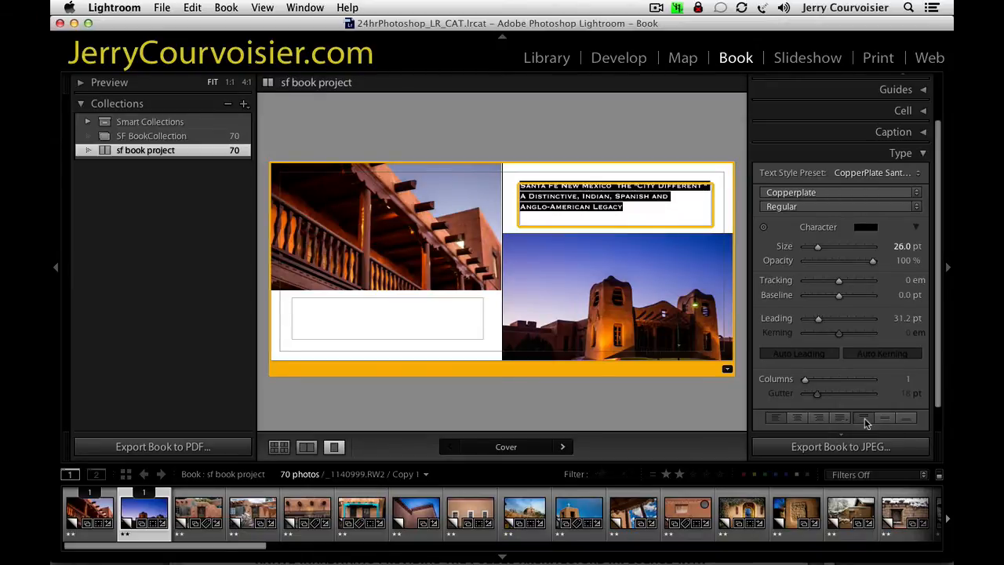
Centre the front cover text vertically and right-align it, with its size at 26.4 pt.
{"action": "left_click", "coordinate": [885, 421]}
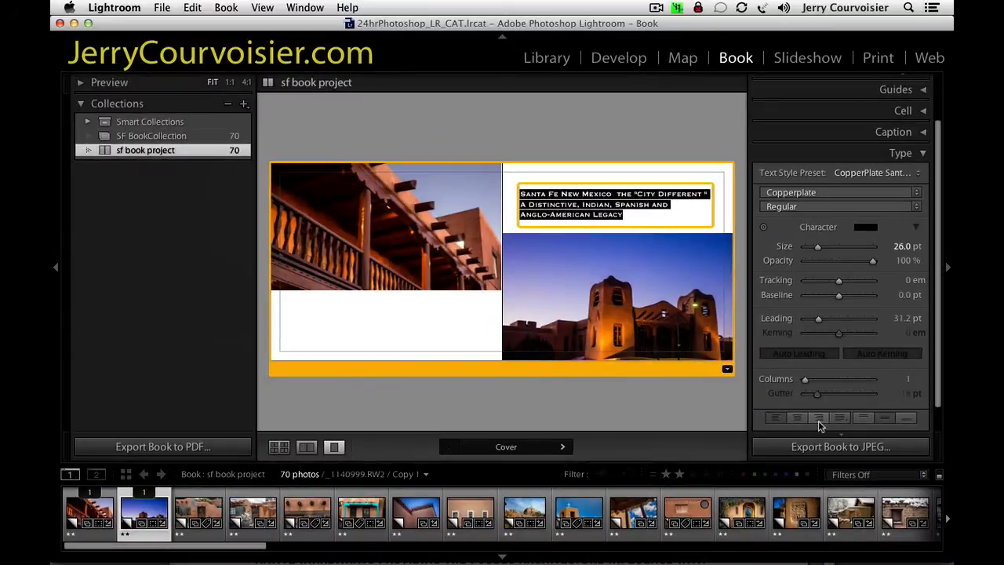
{"action": "left_click", "coordinate": [817, 412]}
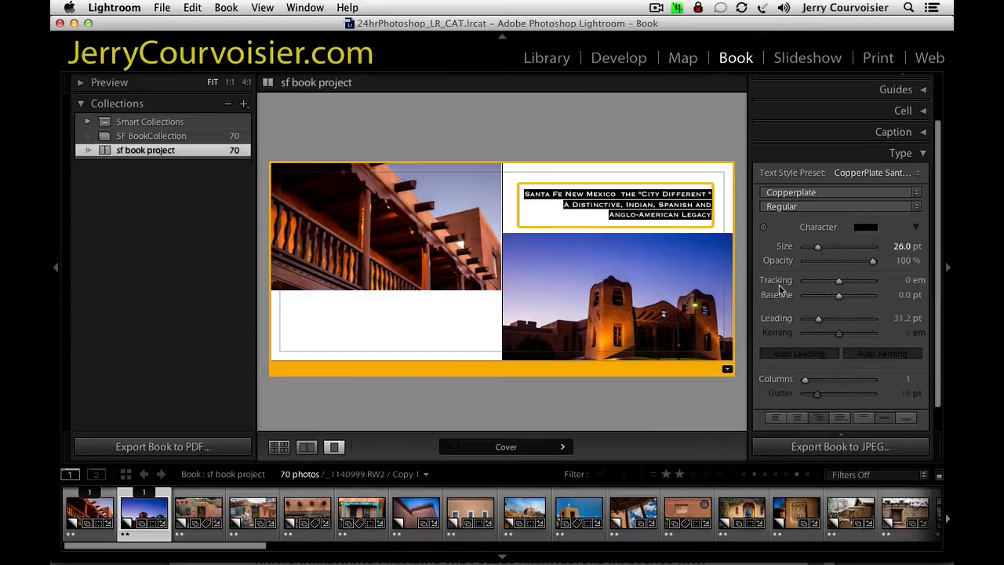
{"action": "left_click", "coordinate": [901, 249]}
{"action": "left_click", "coordinate": [817, 249]}
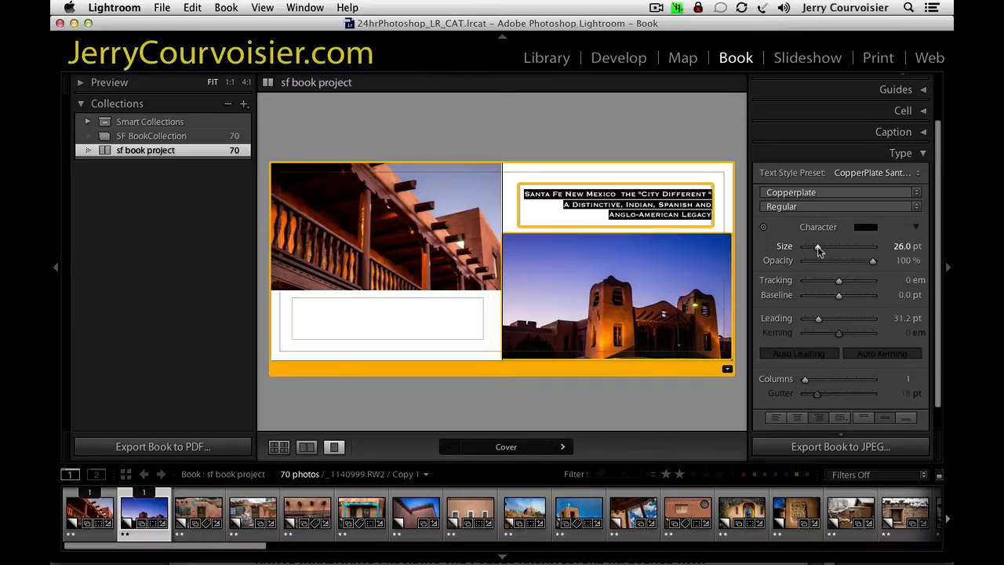
{"action": "left_click_drag", "start_coordinate": [818, 248], "coordinate": [819, 251]}
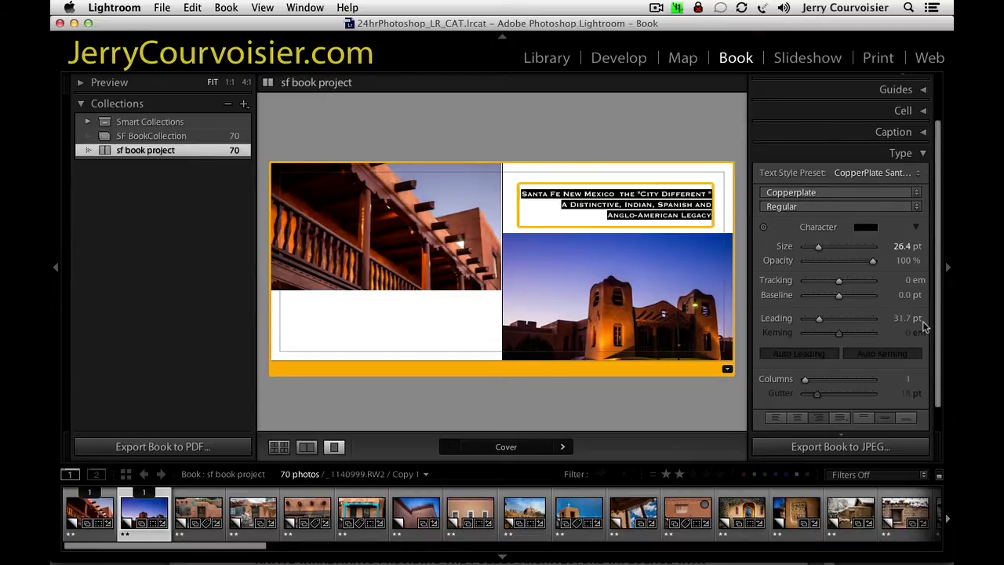
Examine the full colour range offered for the cover text's characters and close the type settings.
{"action": "left_click", "coordinate": [871, 232]}
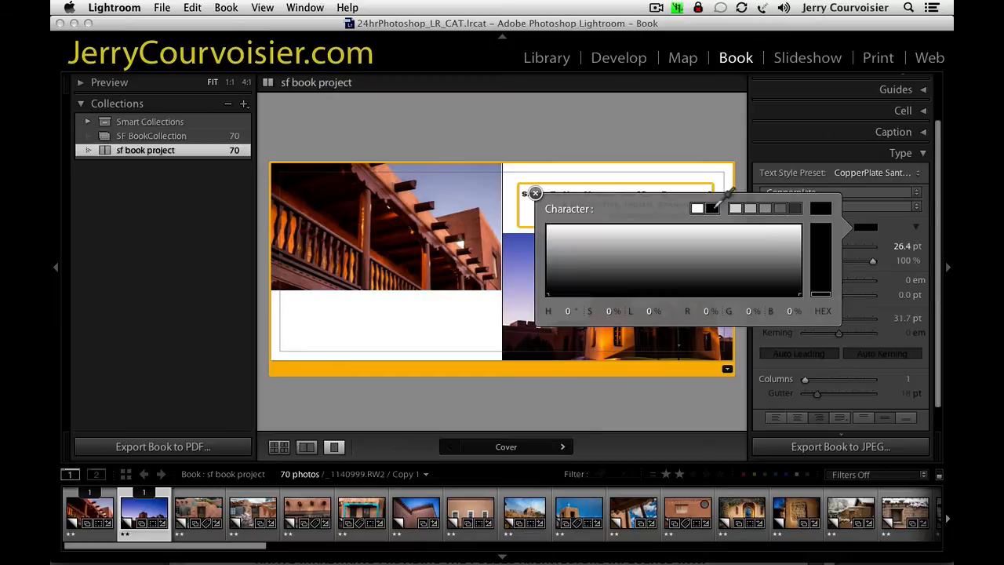
{"action": "left_click", "coordinate": [820, 250]}
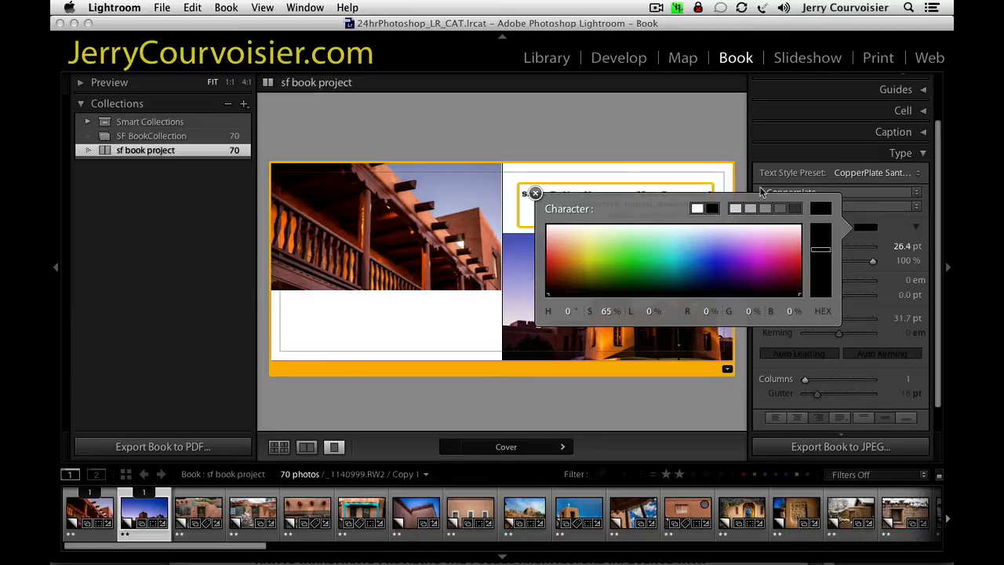
{"action": "left_click", "coordinate": [534, 193]}
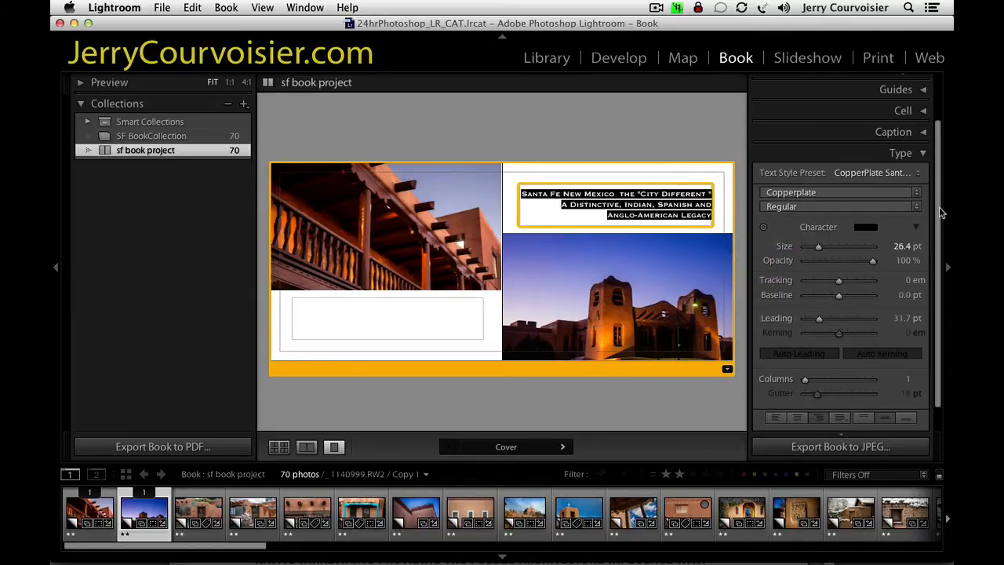
{"action": "left_click", "coordinate": [874, 155]}
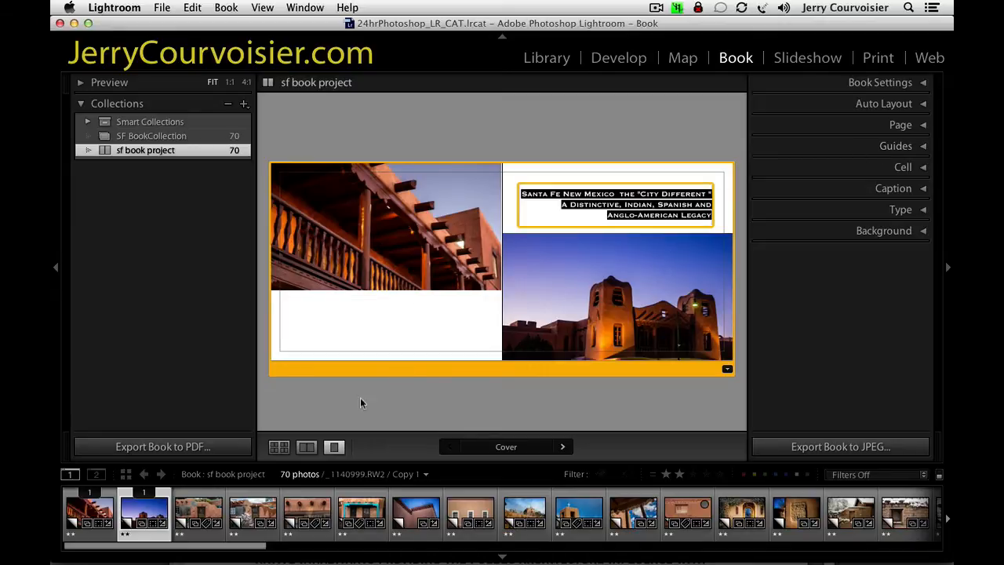
Show all the book's pages together and look through the available cover layouts.
{"action": "left_click", "coordinate": [278, 446]}
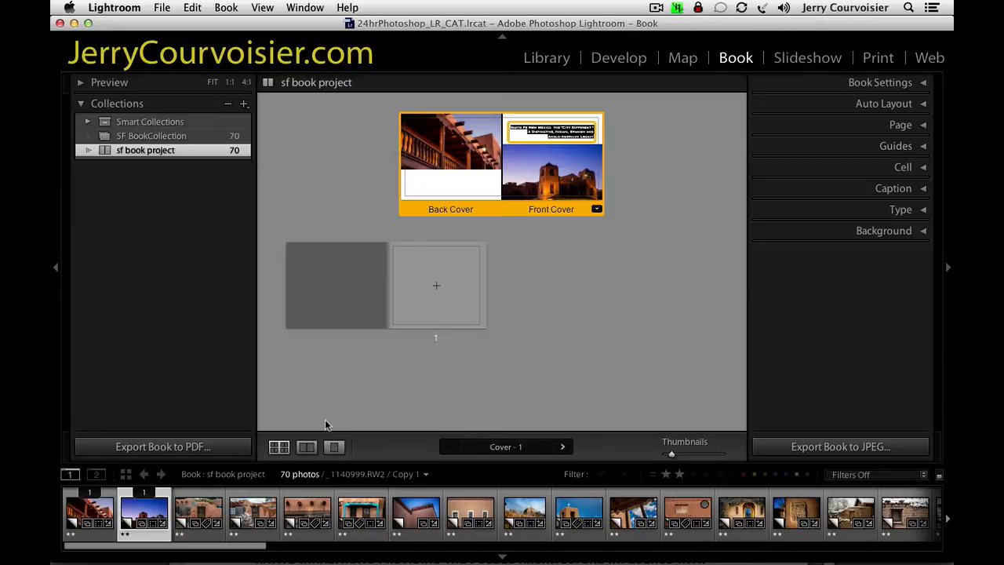
{"action": "left_click", "coordinate": [917, 127]}
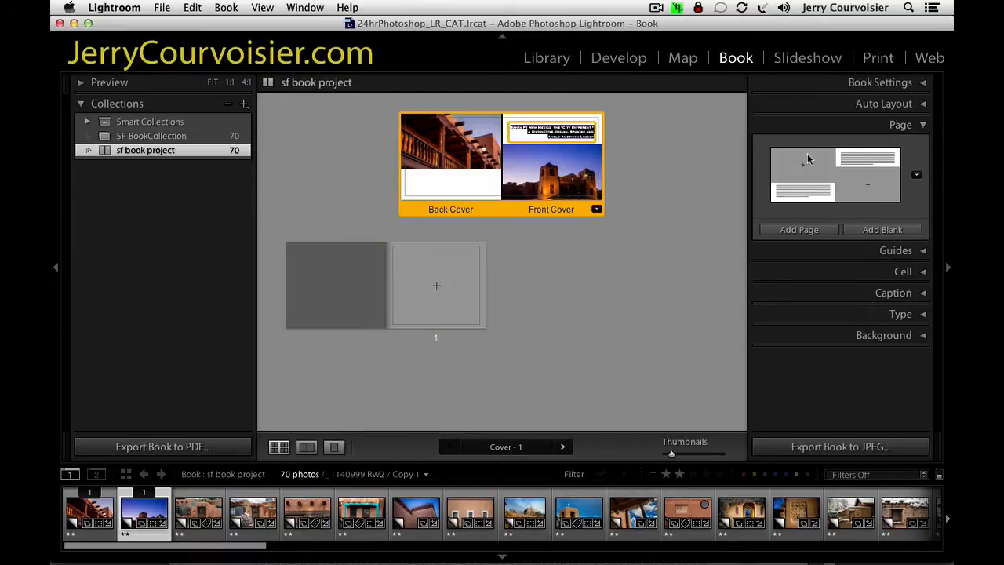
{"action": "left_click", "coordinate": [916, 176]}
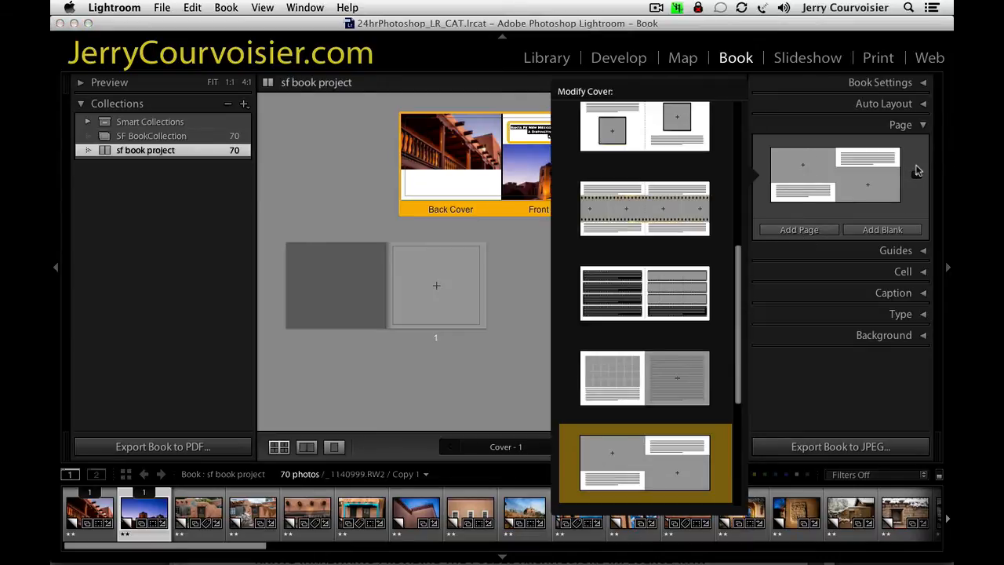
{"action": "left_click_drag", "start_coordinate": [738, 264], "coordinate": [745, 85]}
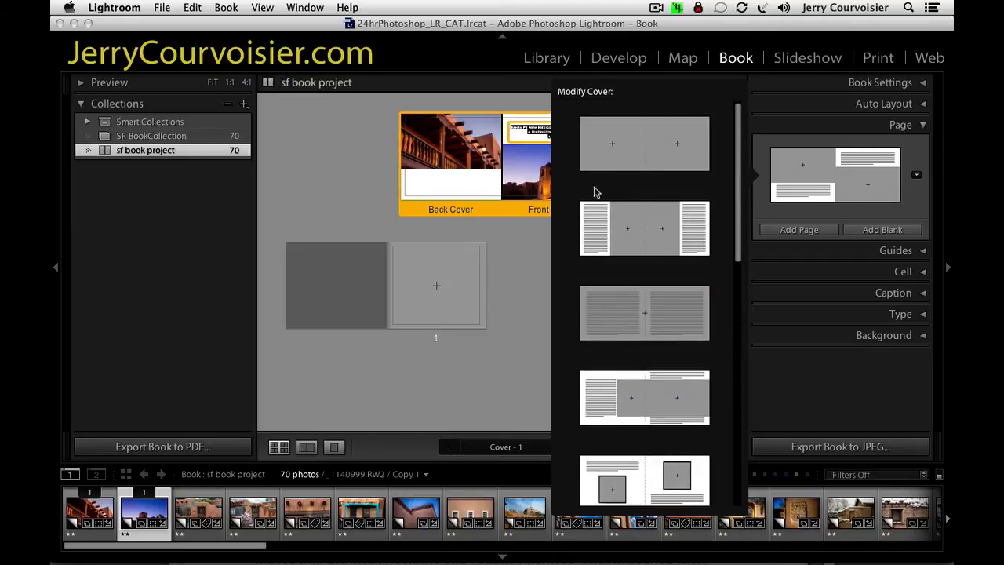
Change page 1 to the full-page text layout from the Text Pages templates.
{"action": "left_click", "coordinate": [411, 292]}
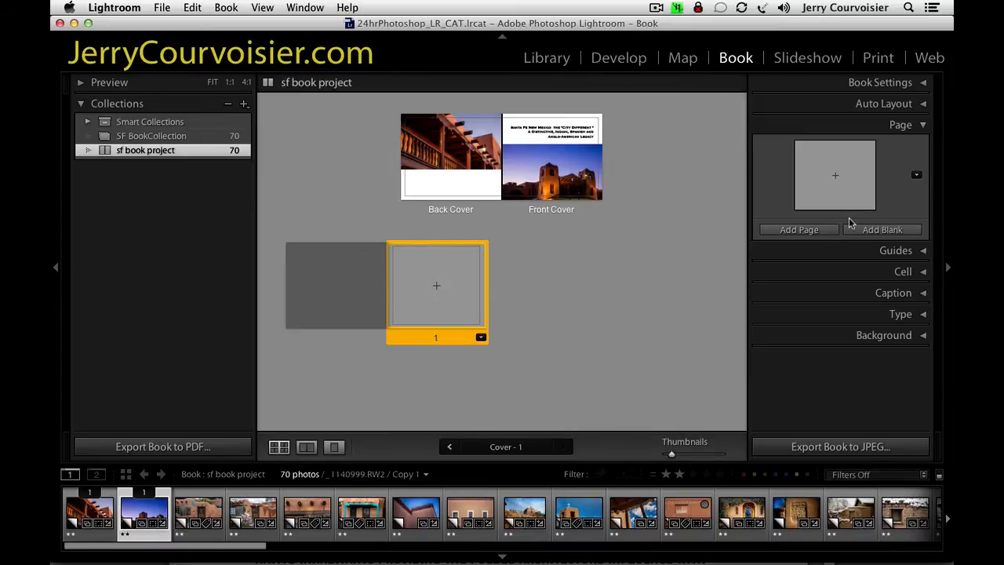
{"action": "left_click", "coordinate": [917, 176]}
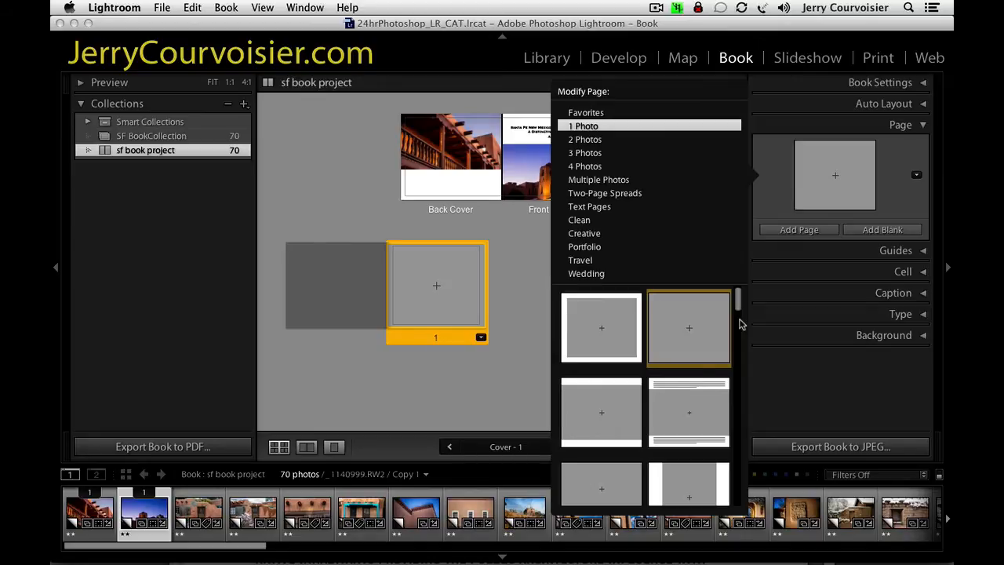
{"action": "left_click", "coordinate": [589, 206]}
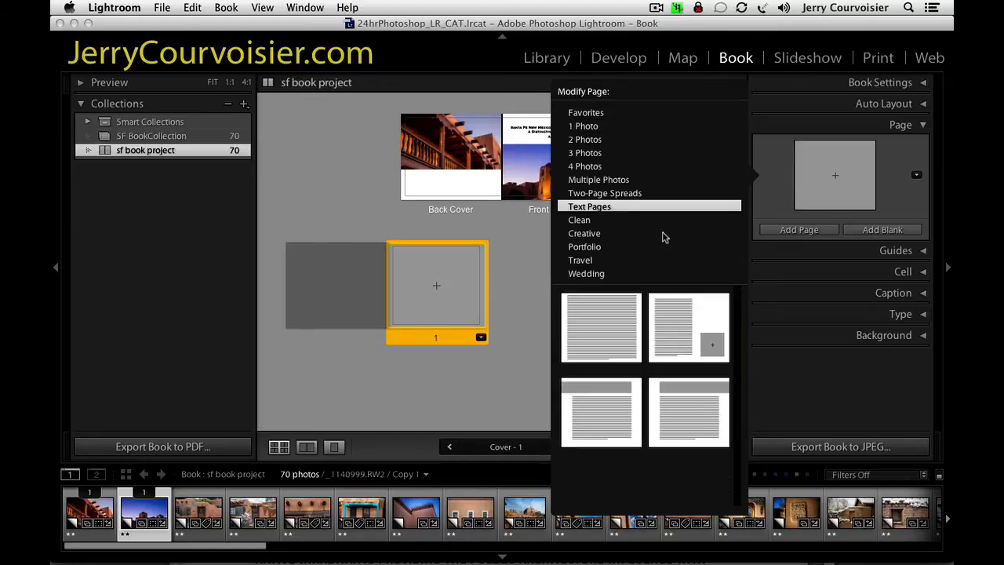
{"action": "left_click", "coordinate": [609, 328]}
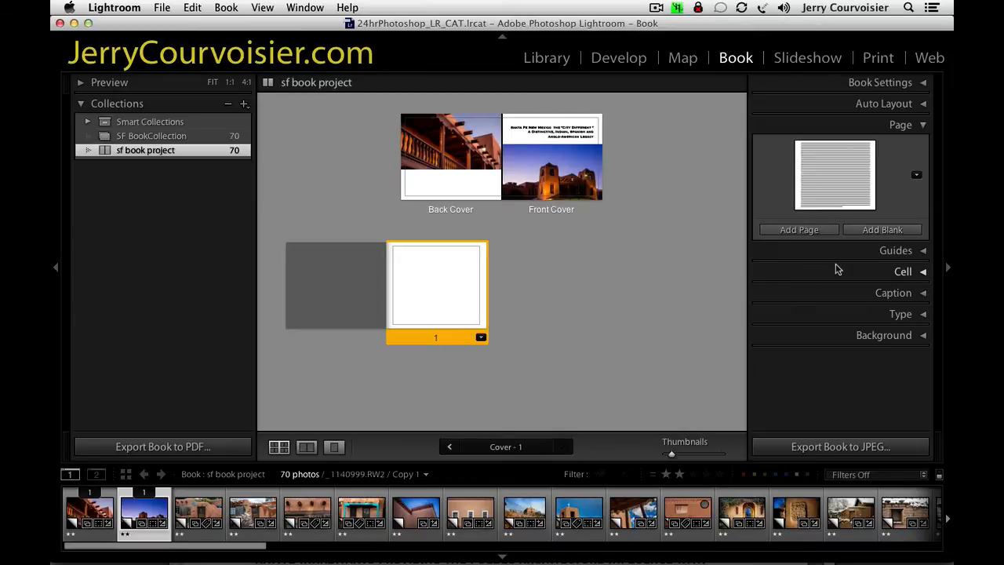
Add eight more pages with the same full-page text layout, up to page 9.
{"action": "left_click", "coordinate": [820, 232]}
{"action": "left_click", "coordinate": [820, 231]}
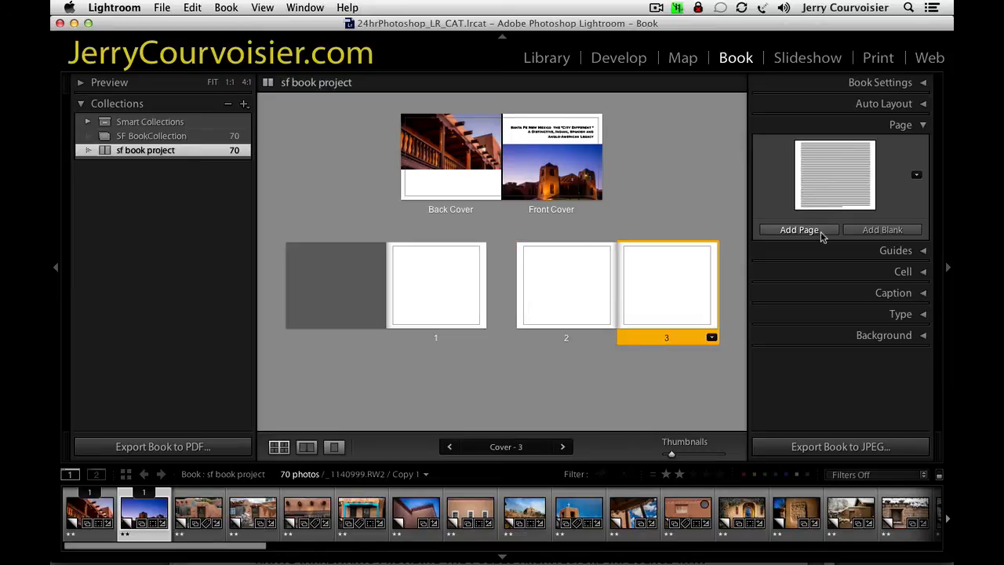
{"action": "left_click", "coordinate": [820, 232]}
{"action": "left_click", "coordinate": [821, 231]}
{"action": "left_click", "coordinate": [820, 230]}
{"action": "left_click", "coordinate": [820, 231]}
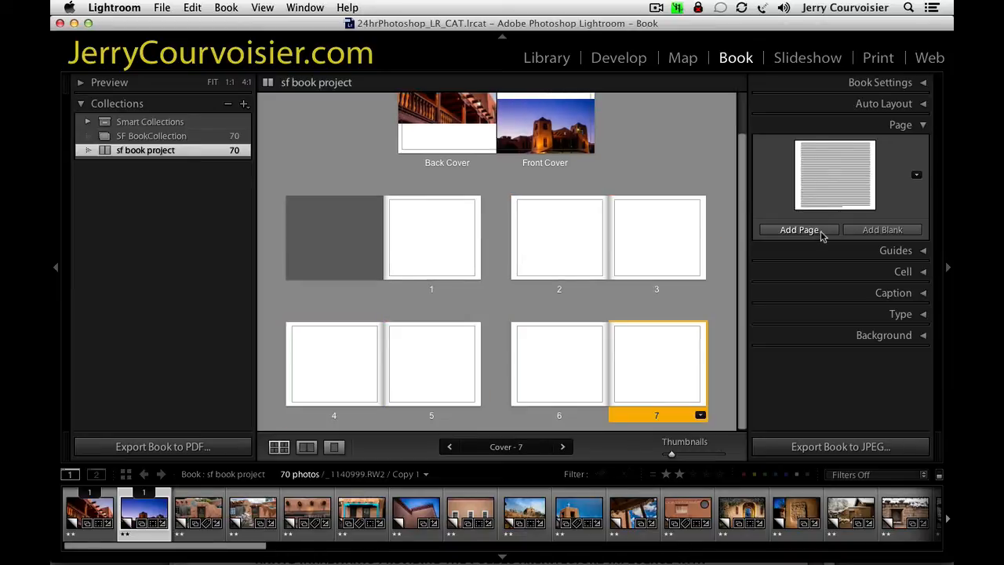
{"action": "left_click", "coordinate": [820, 231]}
{"action": "left_click", "coordinate": [820, 230]}
{"action": "left_click_drag", "start_coordinate": [744, 253], "coordinate": [757, 128]}
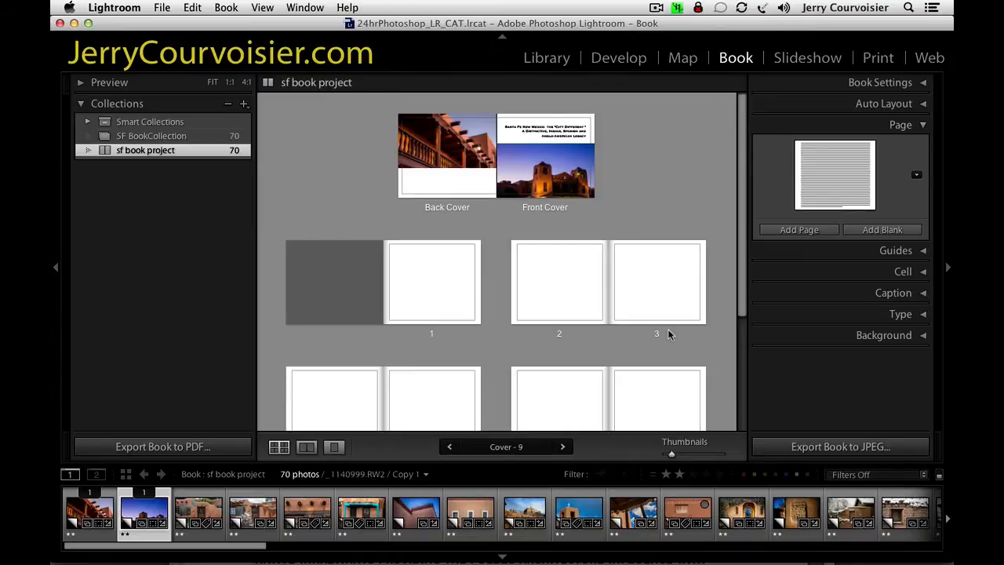
Select the text area of page 3 for entering the introduction.
{"action": "left_click", "coordinate": [596, 307]}
{"action": "left_click", "coordinate": [416, 285]}
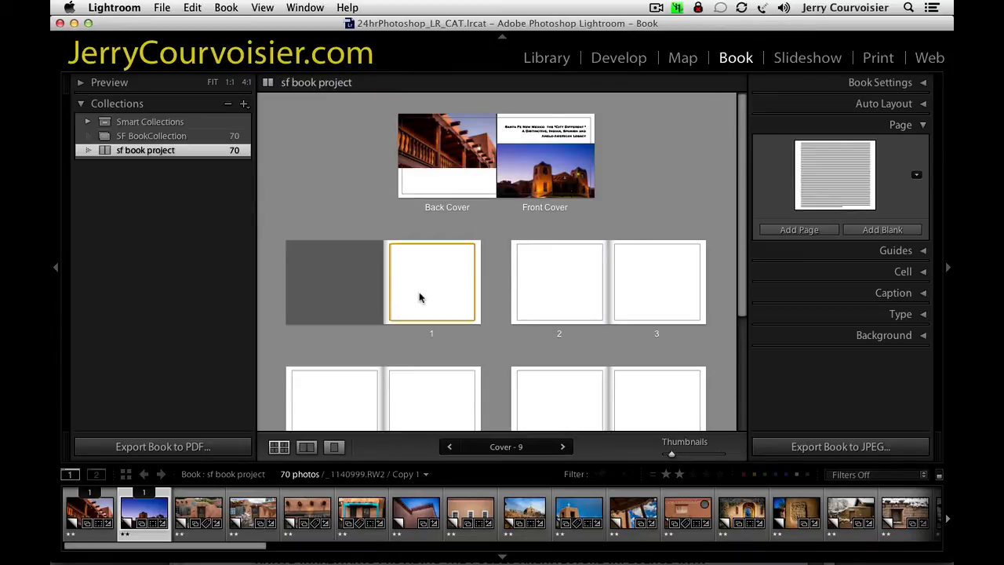
{"action": "left_click", "coordinate": [547, 298]}
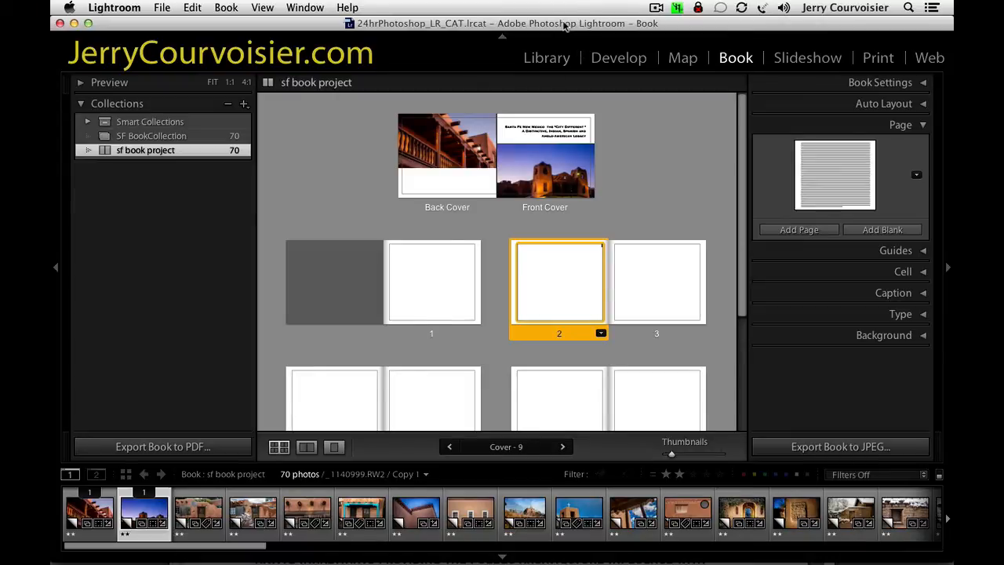
{"action": "mouse_move", "coordinate": [564, 26]}
{"action": "left_mouse_down"}
{"action": "mouse_move", "coordinate": [554, 170]}
{"action": "mouse_move", "coordinate": [562, 20]}
{"action": "left_mouse_up"}
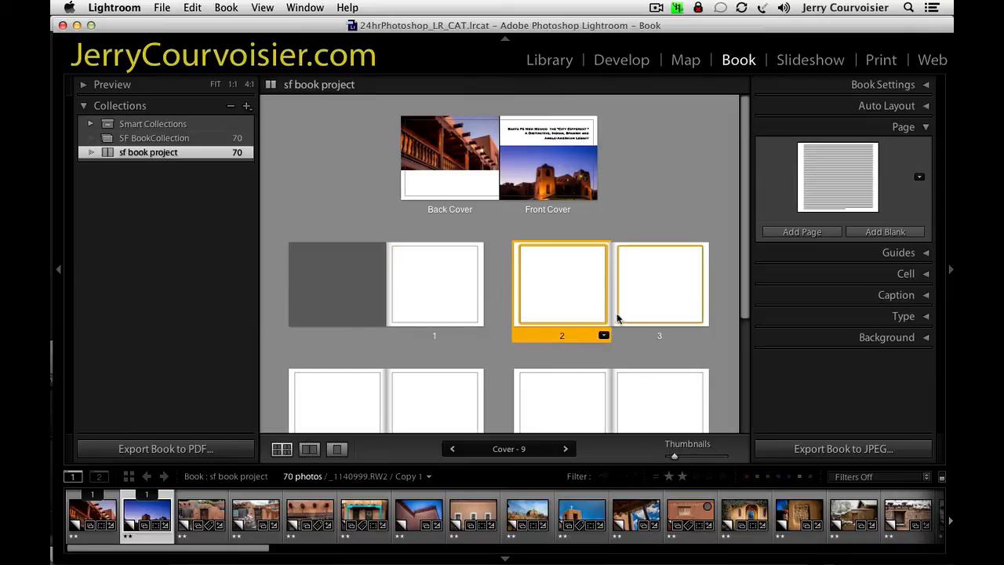
{"action": "left_click", "coordinate": [663, 302]}
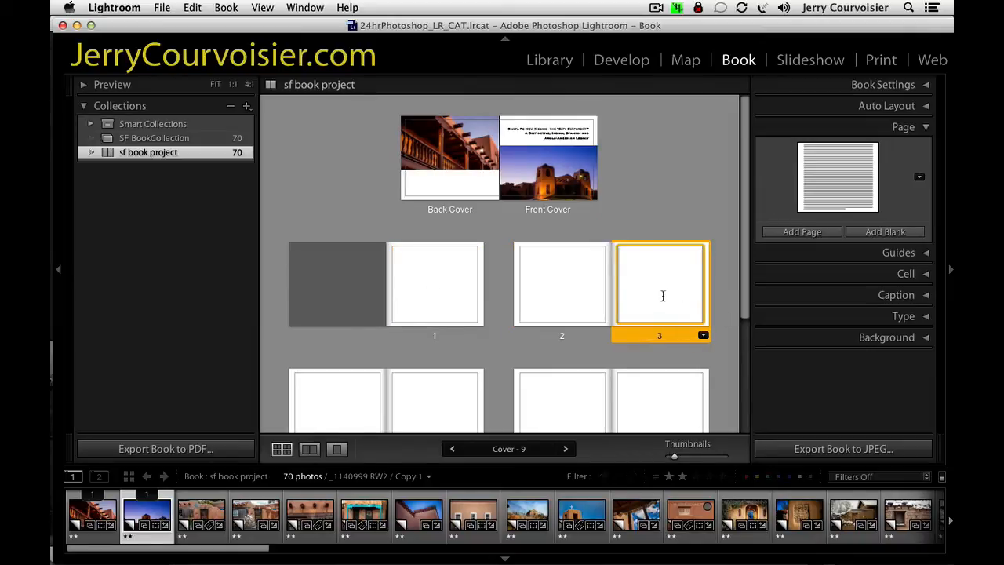
Switch to Word and copy the Introduction heading and the two paragraphs below it from Title.docx.
{"action": "left_click_drag", "start_coordinate": [569, 29], "coordinate": [598, 189]}
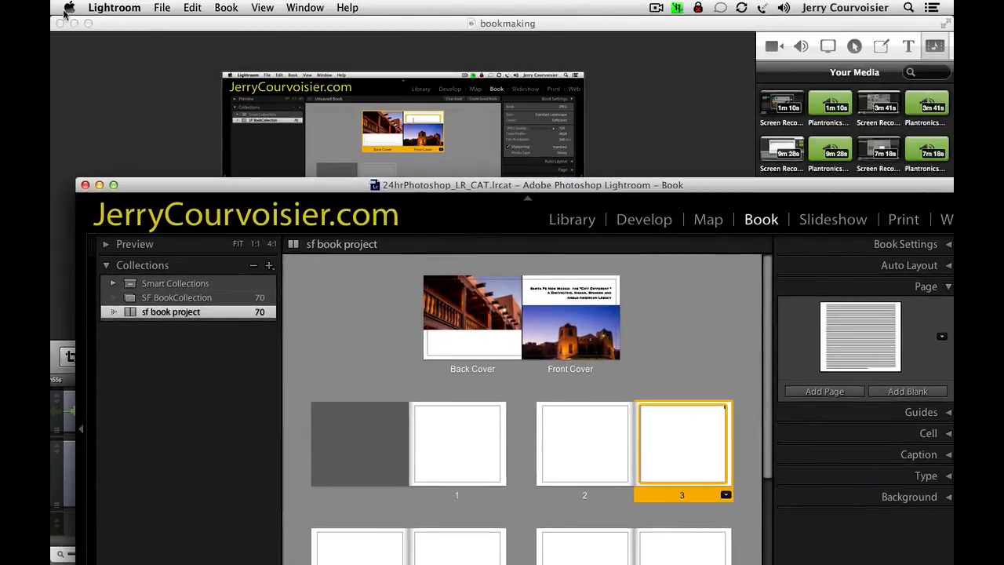
{"action": "left_click", "coordinate": [73, 23]}
{"action": "left_click", "coordinate": [266, 91]}
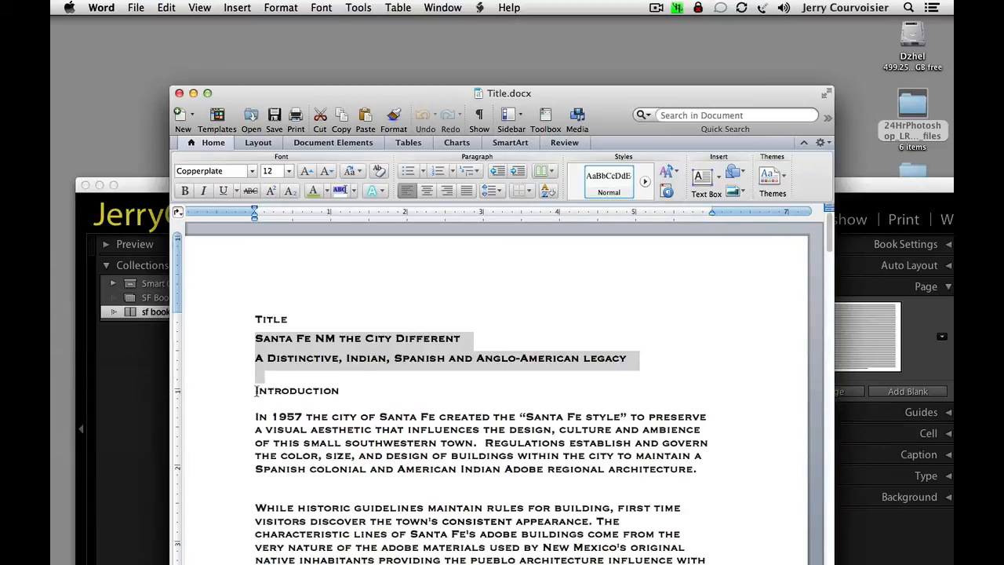
{"action": "left_click_drag", "start_coordinate": [255, 391], "coordinate": [718, 487]}
{"action": "key", "text": "super+c"}
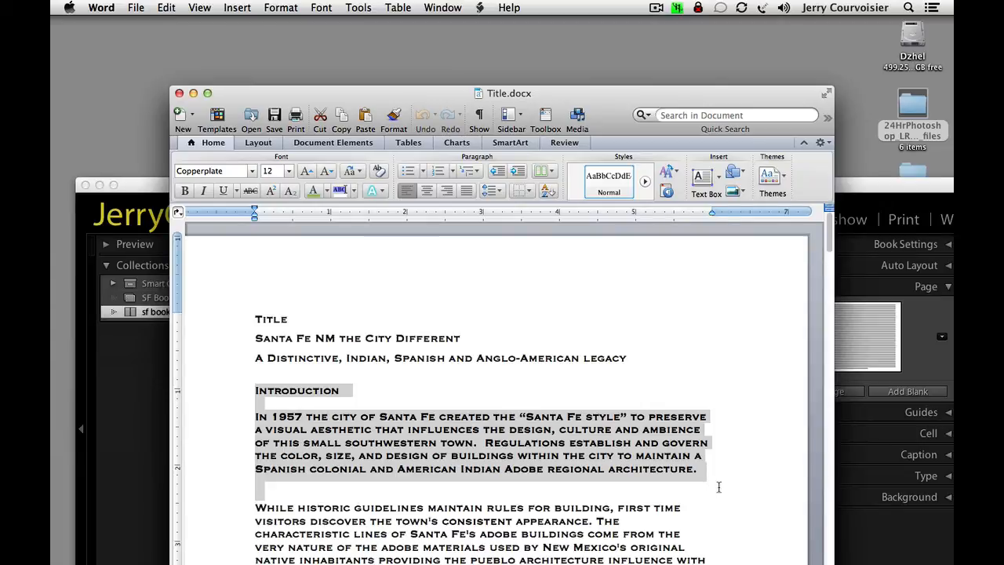
{"action": "left_click_drag", "start_coordinate": [712, 96], "coordinate": [732, 5]}
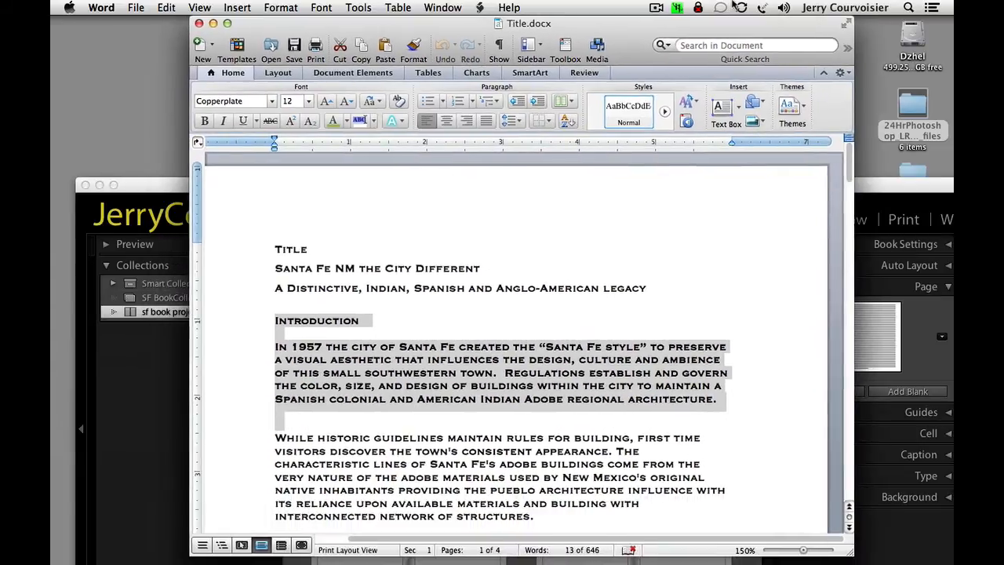
{"action": "left_click", "coordinate": [541, 517], "text": "shift"}
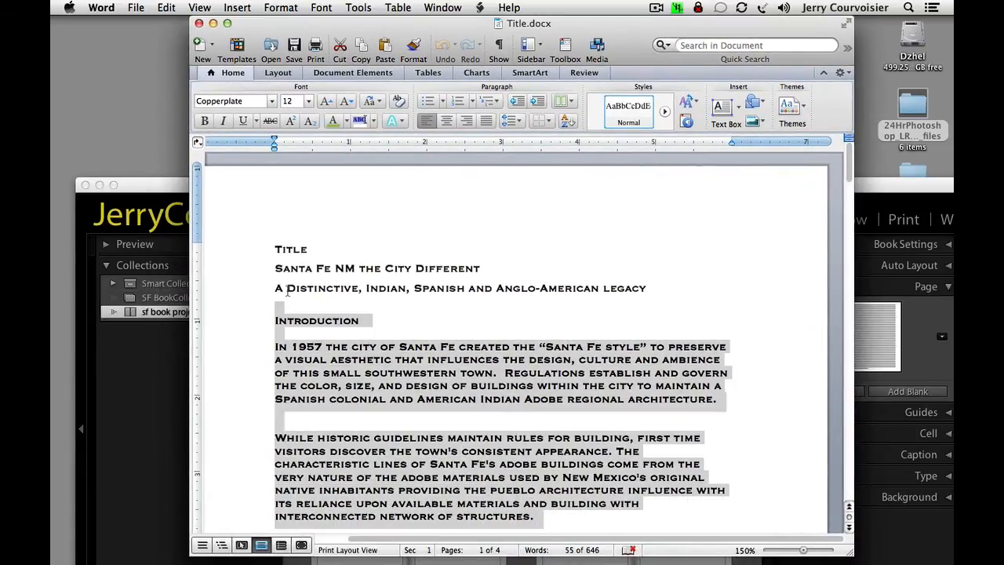
{"action": "left_click_drag", "start_coordinate": [287, 291], "coordinate": [275, 321]}
Return to Lightroom, show page 3 on its own, and paste the copied introduction into its text area.
{"action": "left_click_drag", "start_coordinate": [154, 185], "coordinate": [166, 9]}
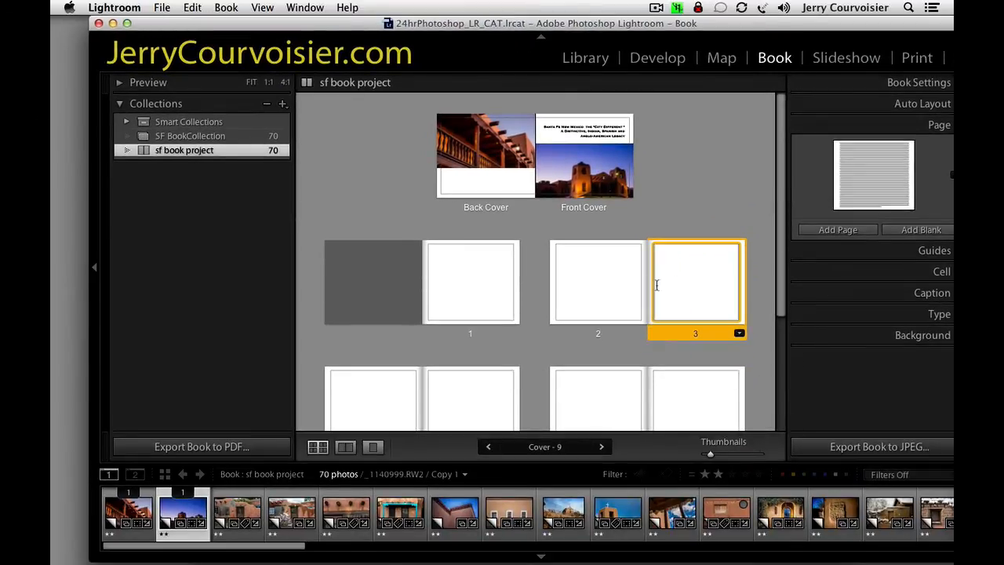
{"action": "left_click", "coordinate": [373, 446]}
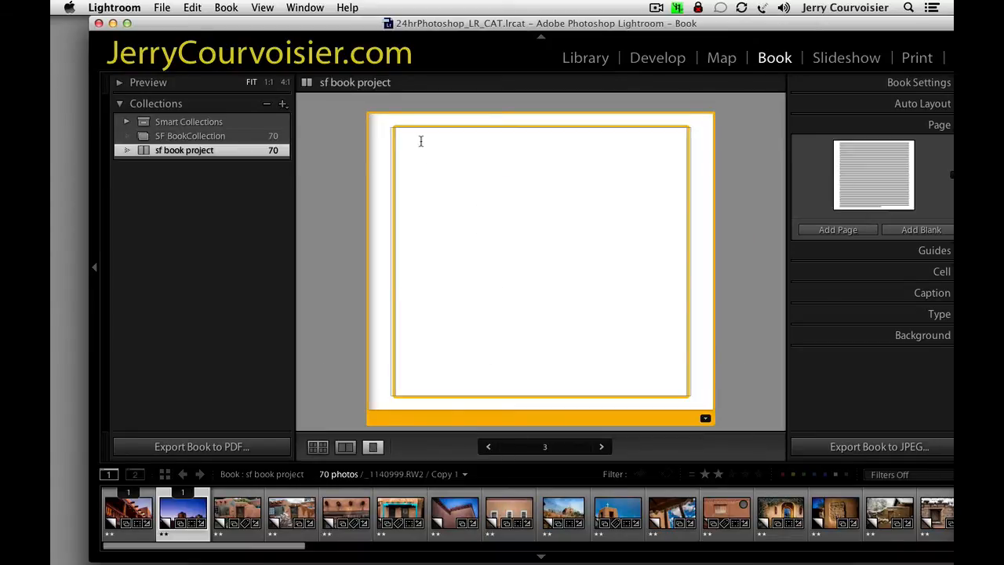
{"action": "key", "text": "super+v"}
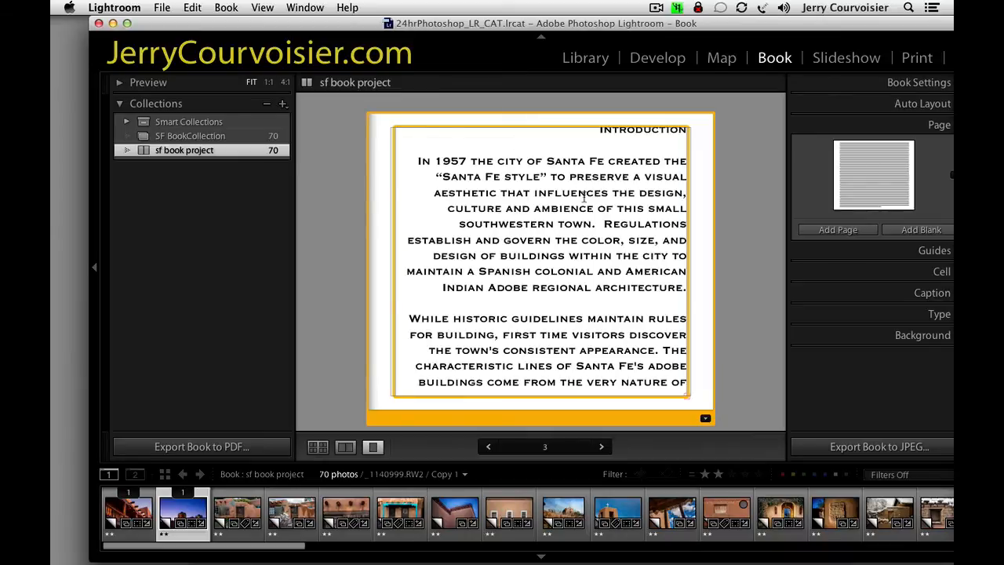
Set the size of all the introduction text on page 3 to 14 pt.
{"action": "key", "text": "super+a"}
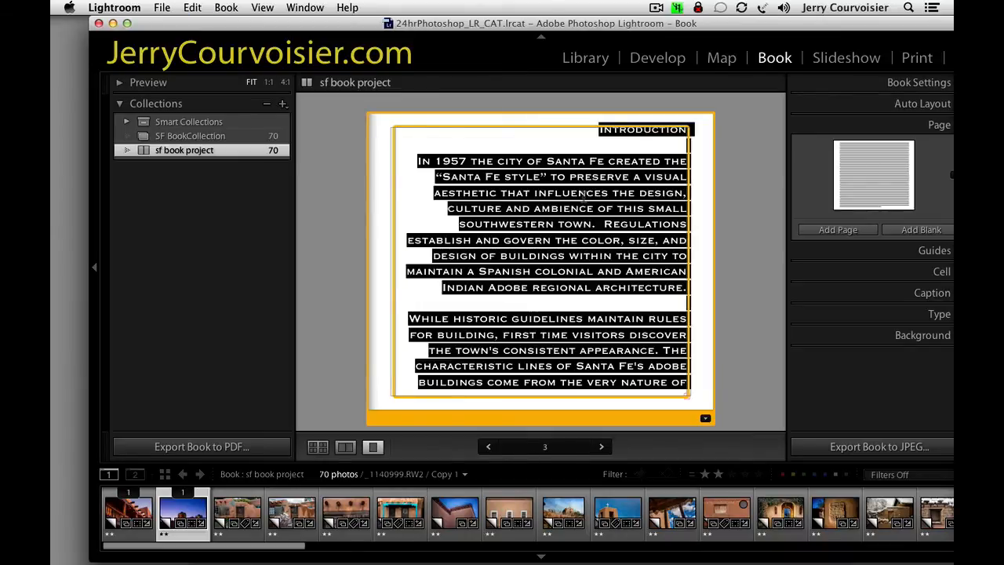
{"action": "left_click", "coordinate": [920, 125]}
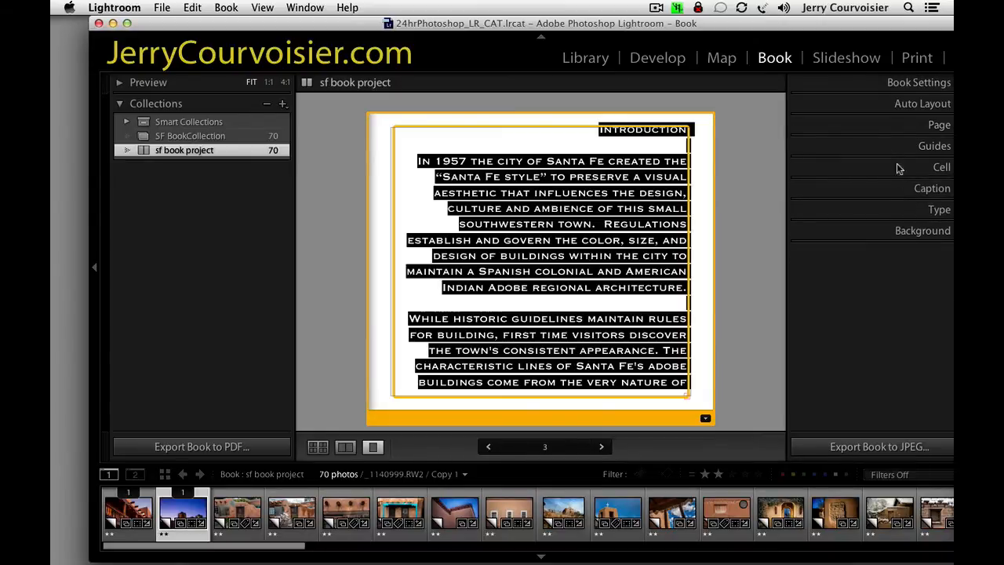
{"action": "left_click_drag", "start_coordinate": [860, 23], "coordinate": [822, 22]}
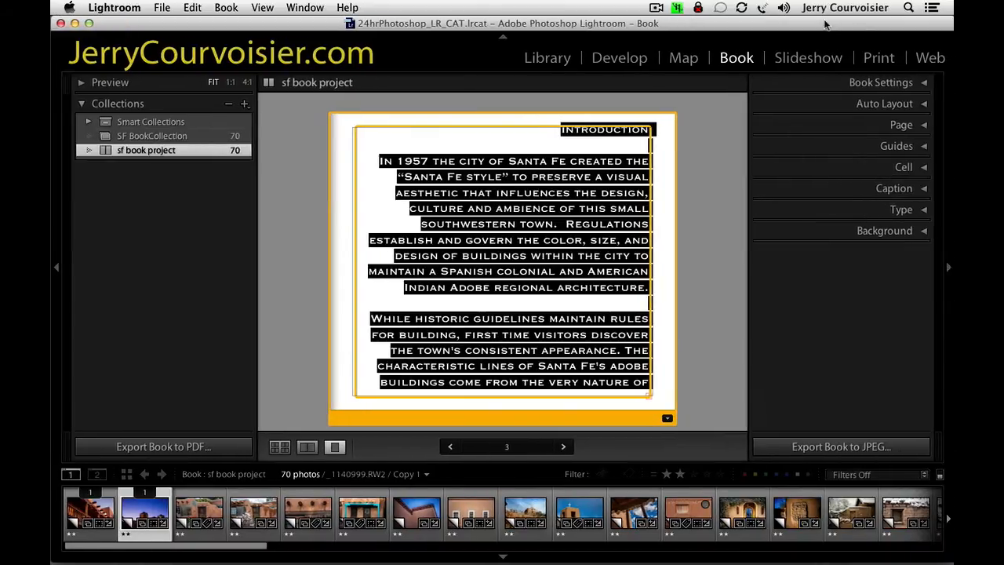
{"action": "left_click", "coordinate": [858, 210]}
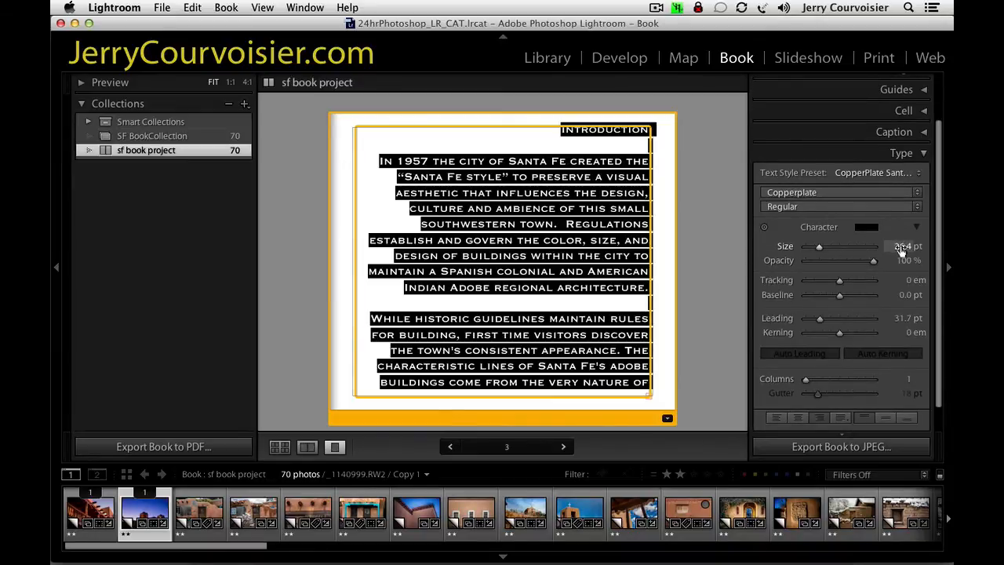
{"action": "left_click", "coordinate": [903, 247]}
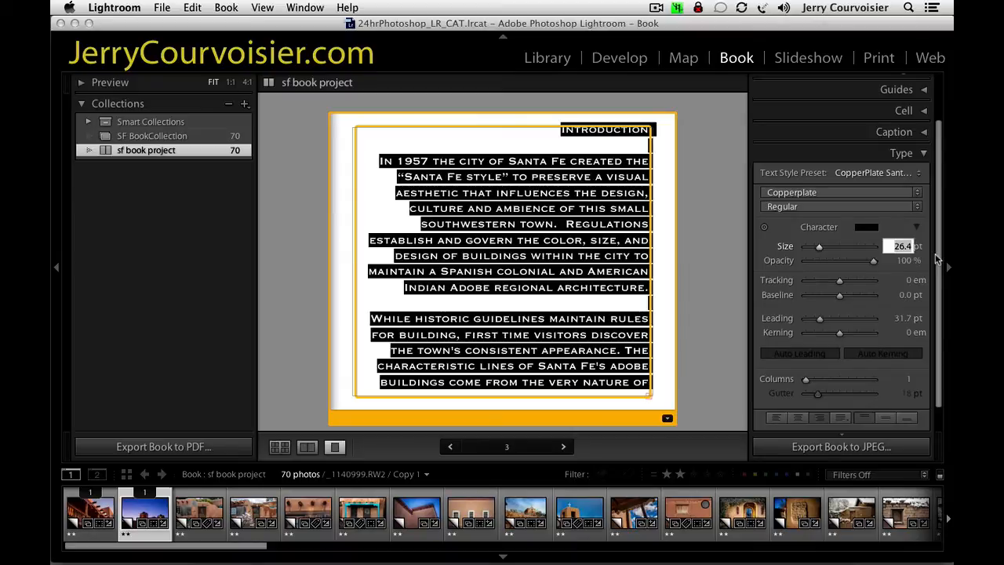
{"action": "type", "text": "14"}
{"action": "key", "text": "Return"}
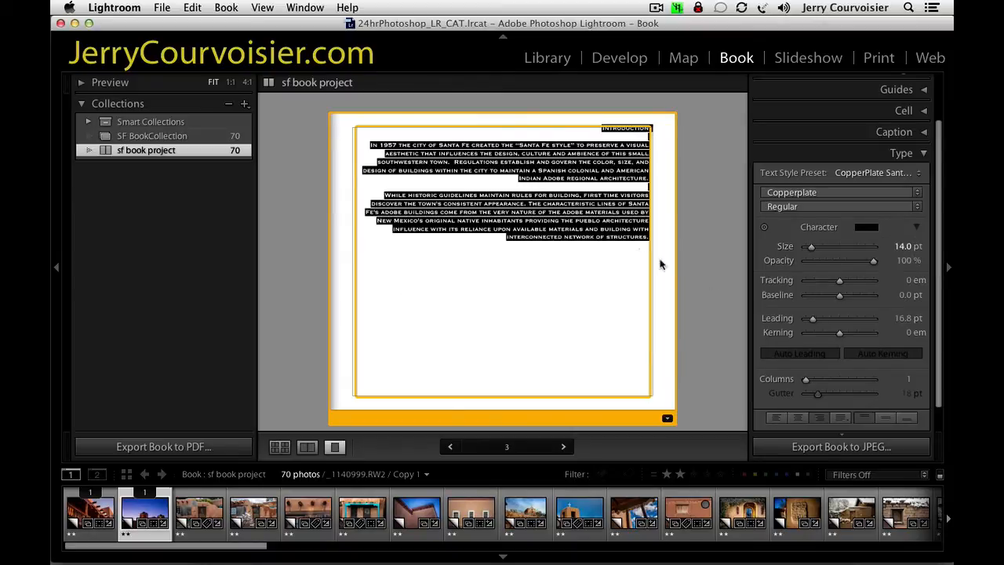
Left-align the introduction text and centre it vertically on page 3.
{"action": "left_click", "coordinate": [774, 417]}
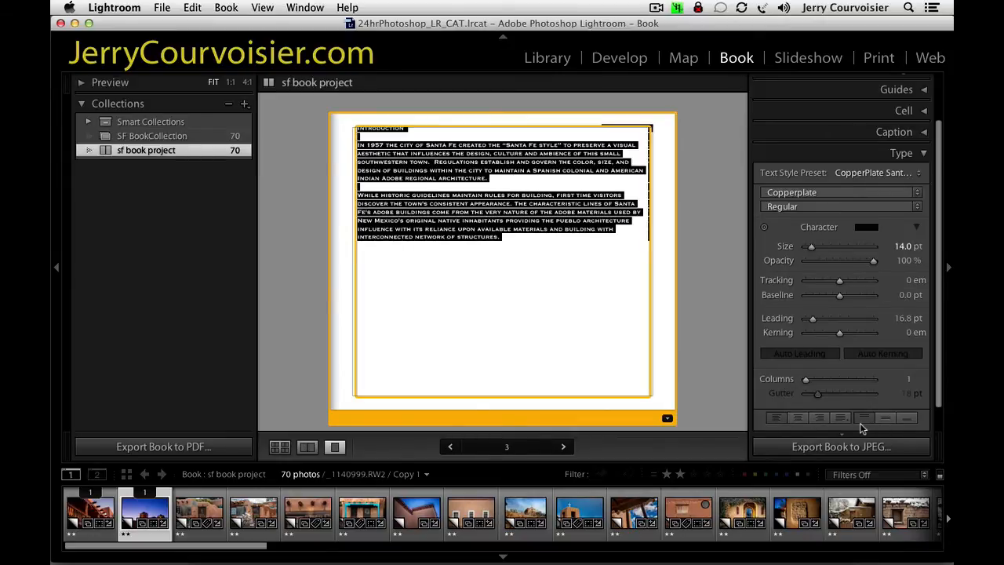
{"action": "left_click", "coordinate": [885, 418]}
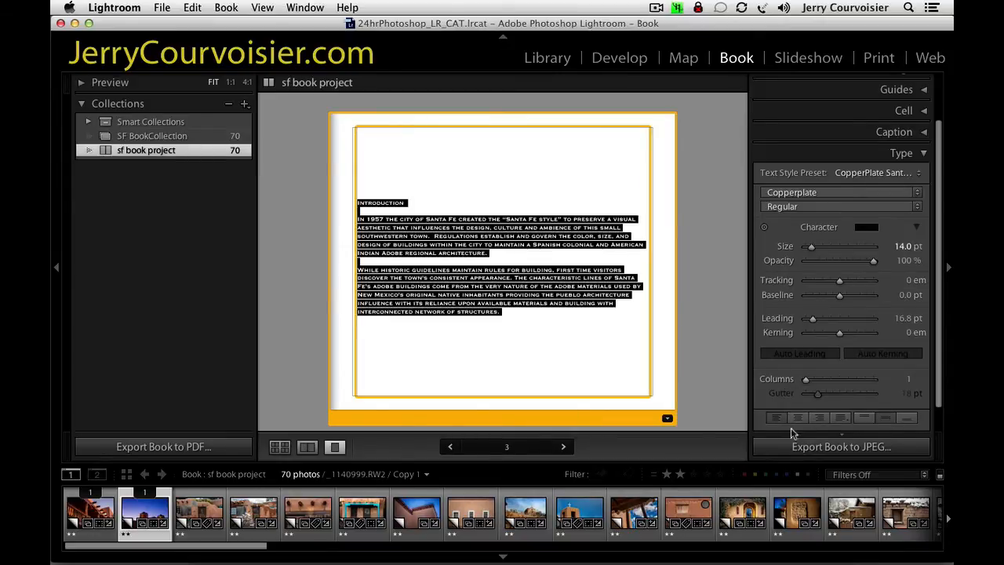
{"action": "left_click_drag", "start_coordinate": [533, 322], "coordinate": [304, 184]}
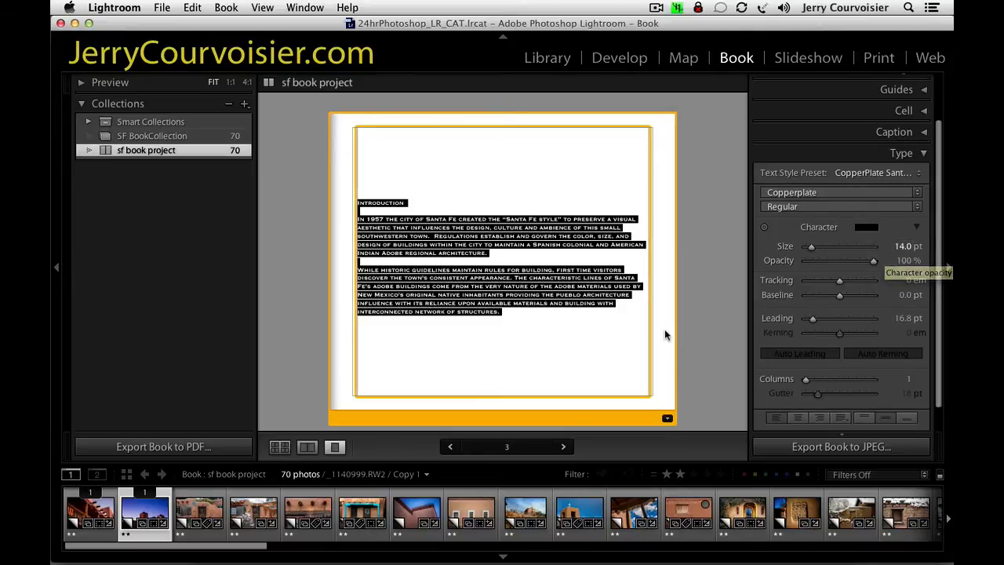
{"action": "left_click", "coordinate": [553, 353]}
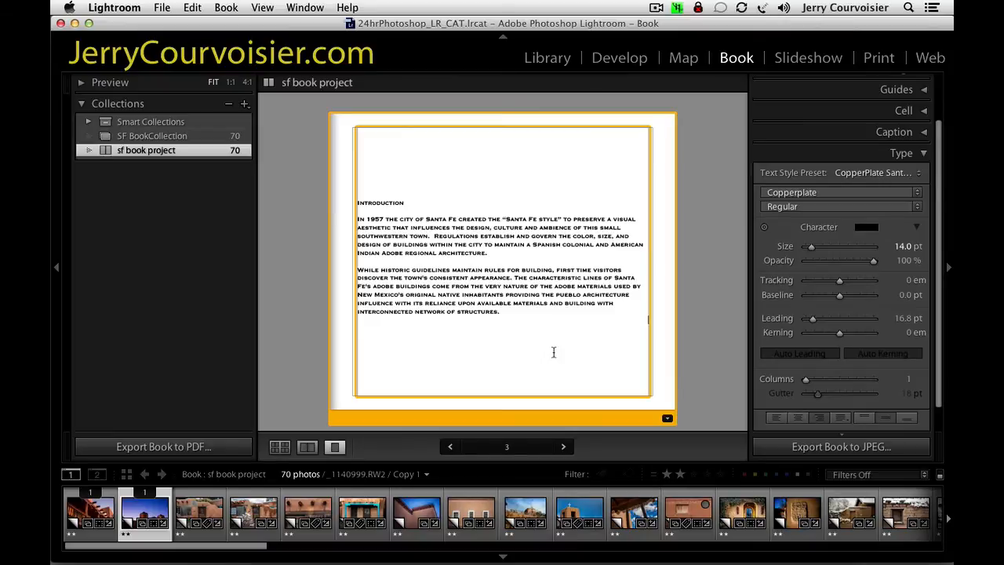
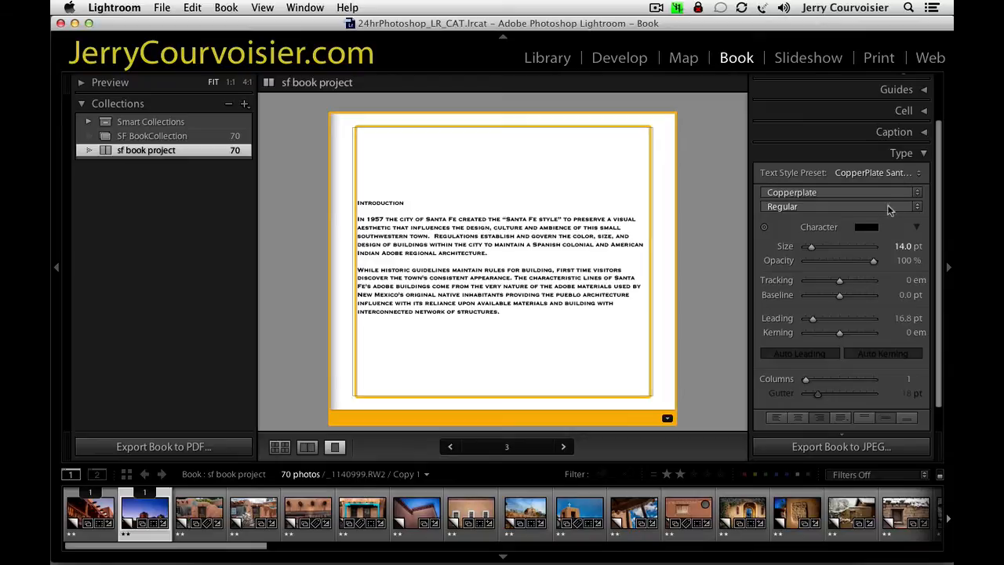
Collapse the Type settings, show all the book's pages in the overview, and select page 4.
{"action": "left_click", "coordinate": [890, 155]}
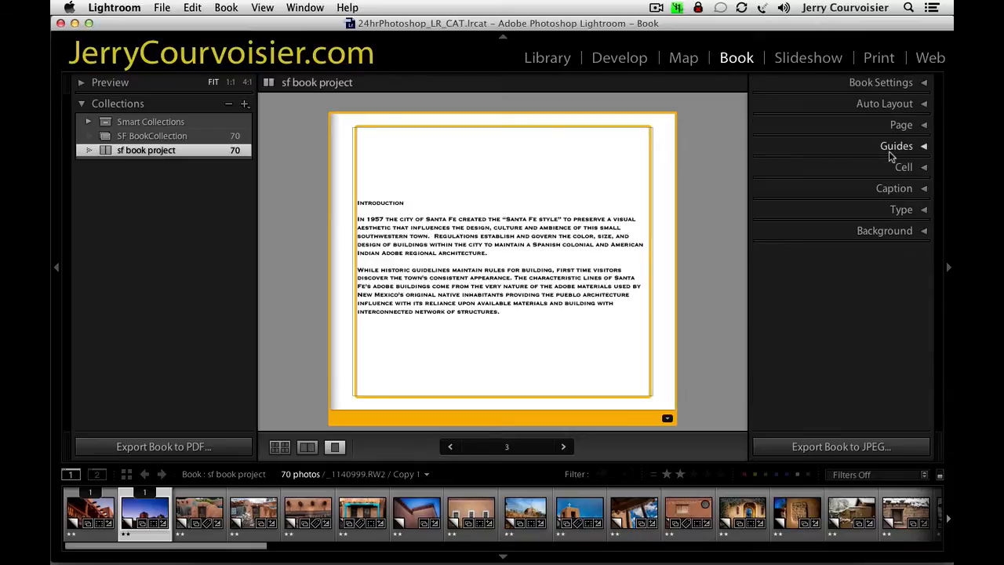
{"action": "left_click", "coordinate": [279, 446]}
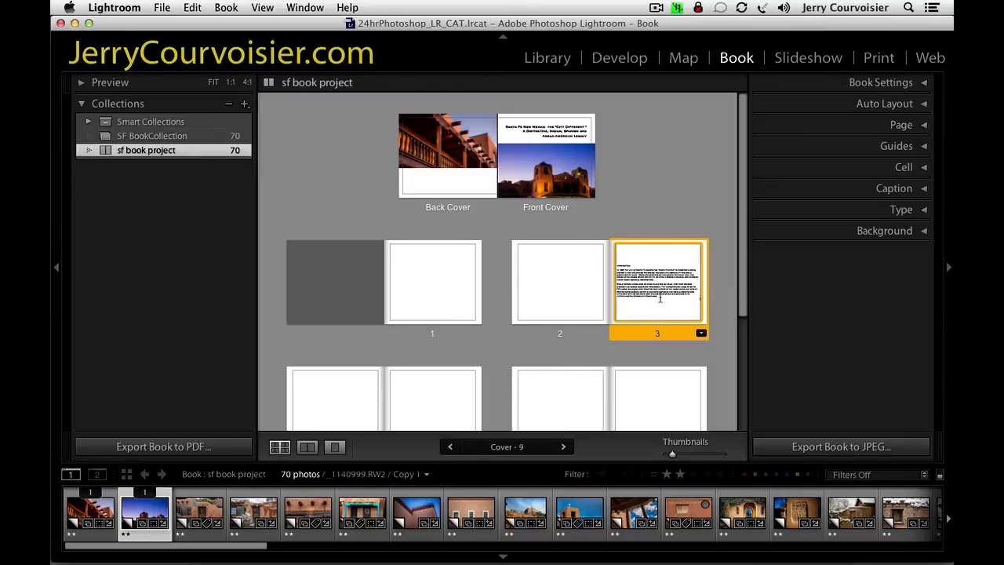
{"action": "left_click", "coordinate": [544, 265]}
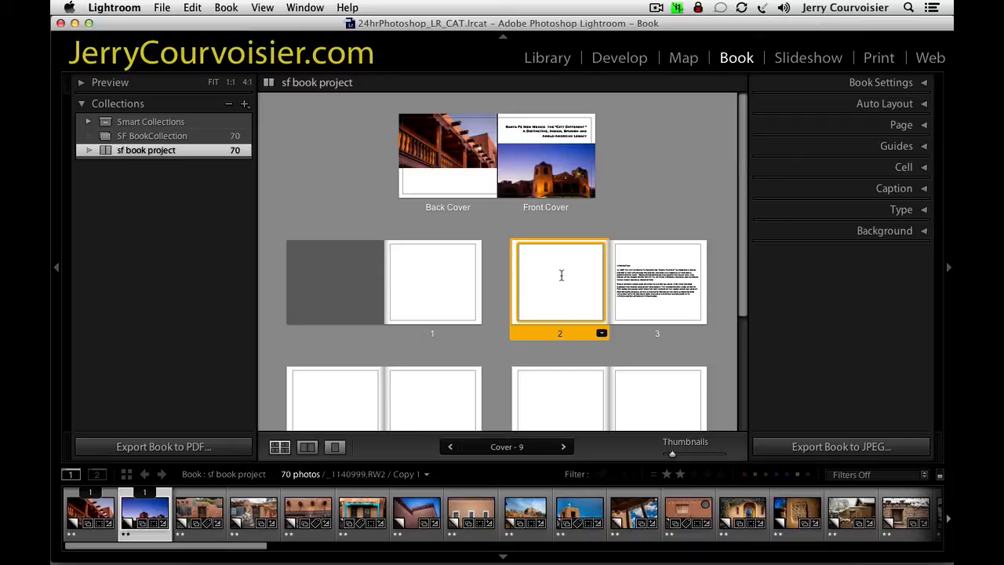
{"action": "left_click", "coordinate": [343, 404]}
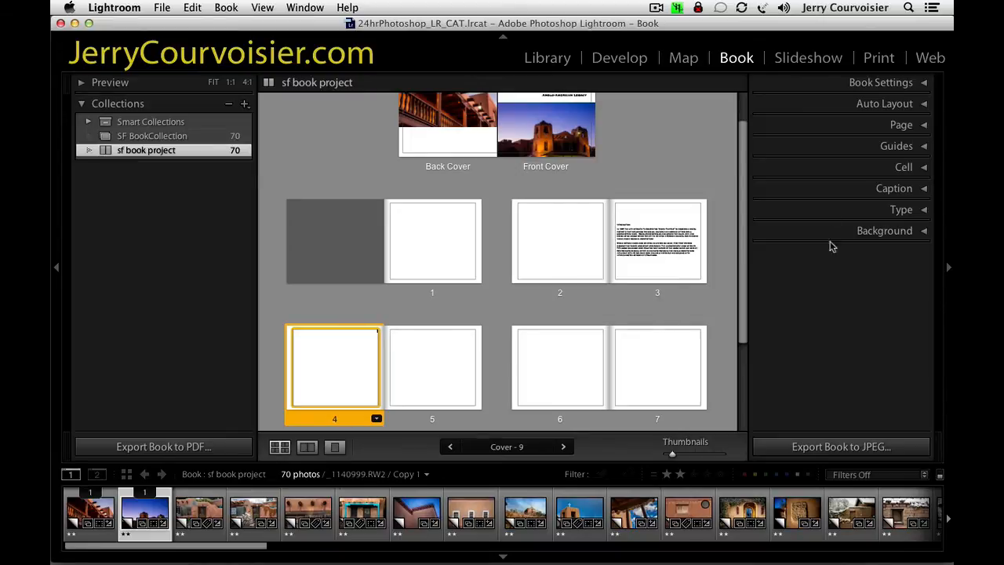
Try to place the photo sf_canyon_rd01.nef on page 4 with its text-only layout.
{"action": "left_click", "coordinate": [199, 515]}
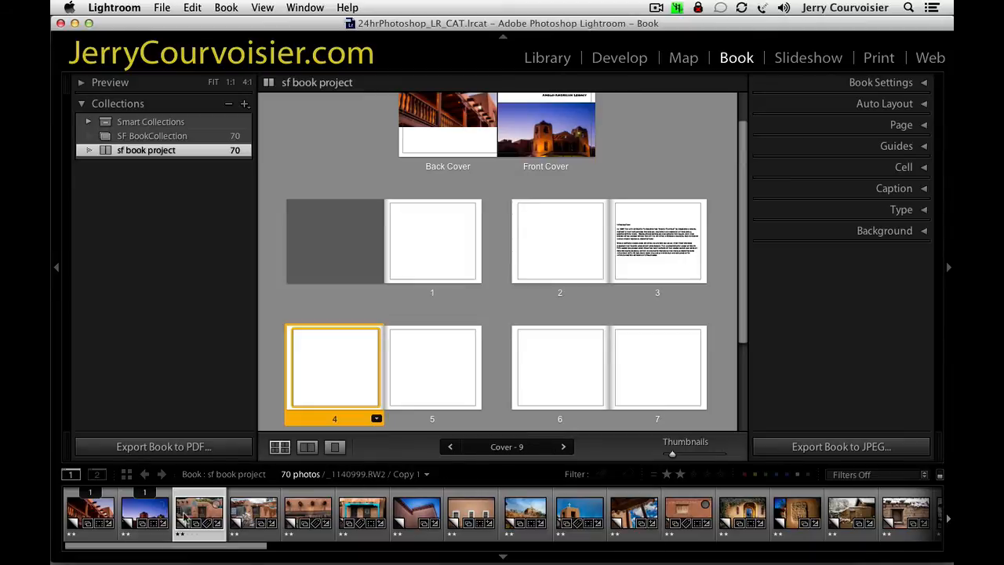
{"action": "left_click_drag", "start_coordinate": [204, 515], "coordinate": [342, 369]}
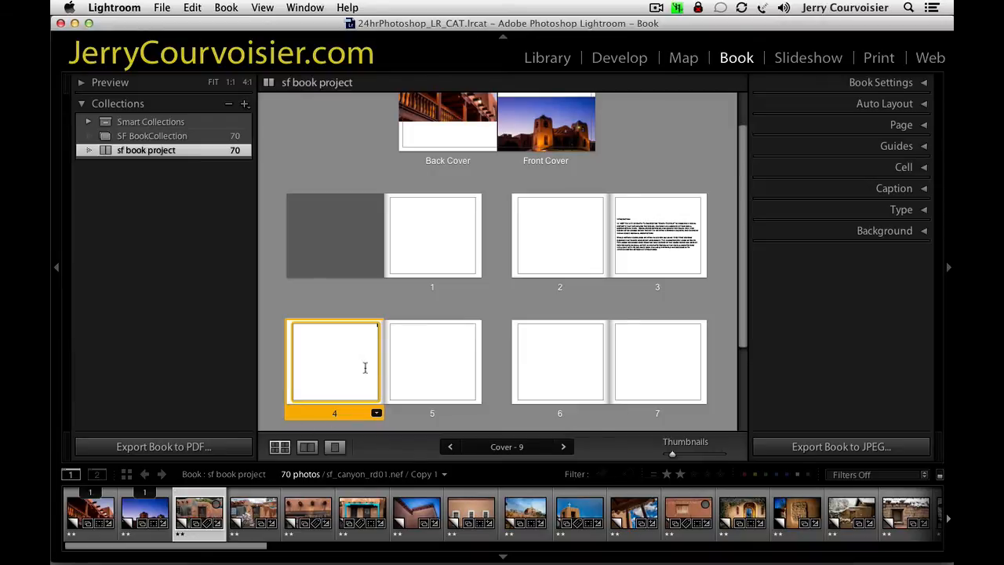
Give page 4 the 1 Photo layout with white bands above and below, and place sf_canyon_rd01.nef in its photo cell.
{"action": "left_click", "coordinate": [377, 413]}
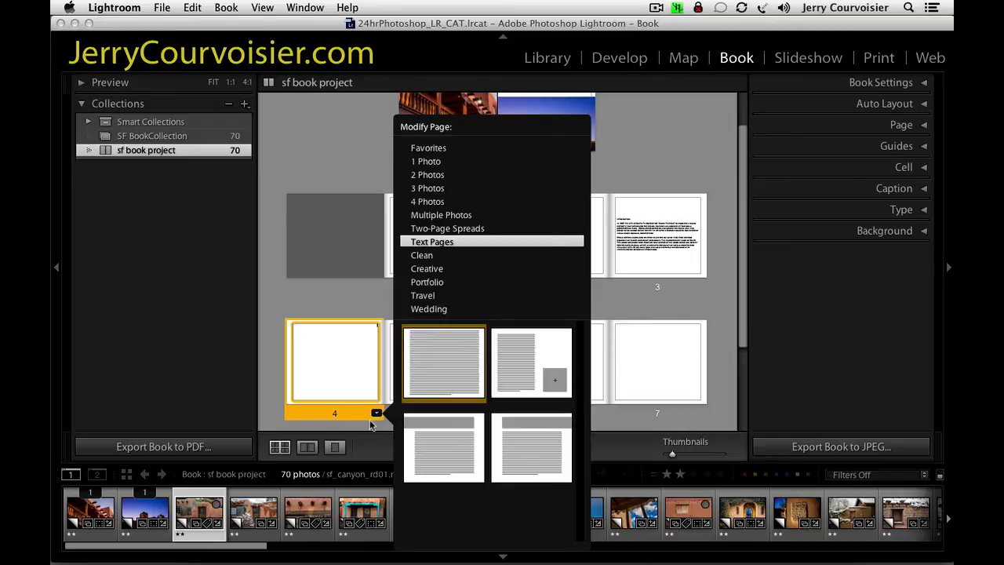
{"action": "left_click", "coordinate": [334, 449]}
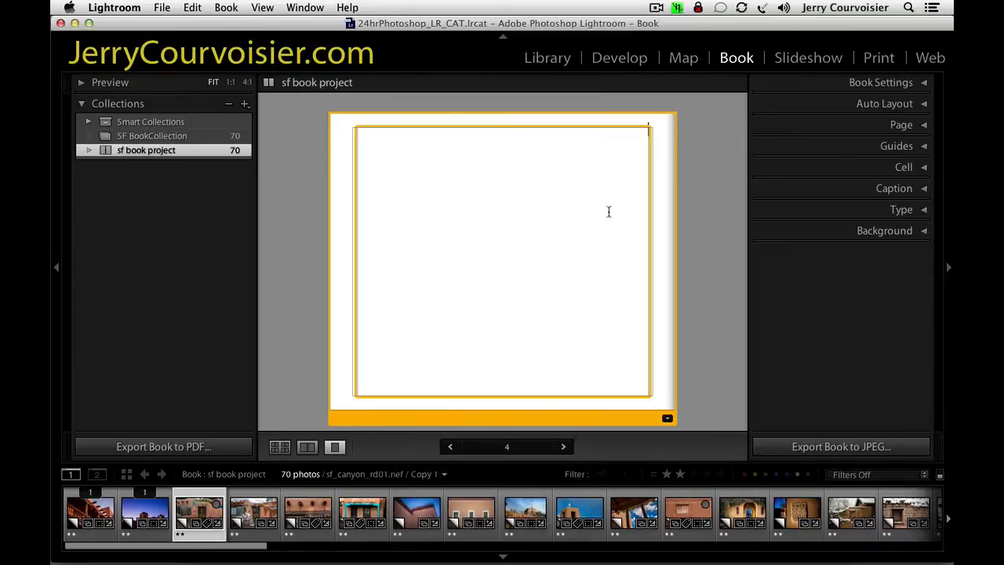
{"action": "left_click", "coordinate": [666, 419]}
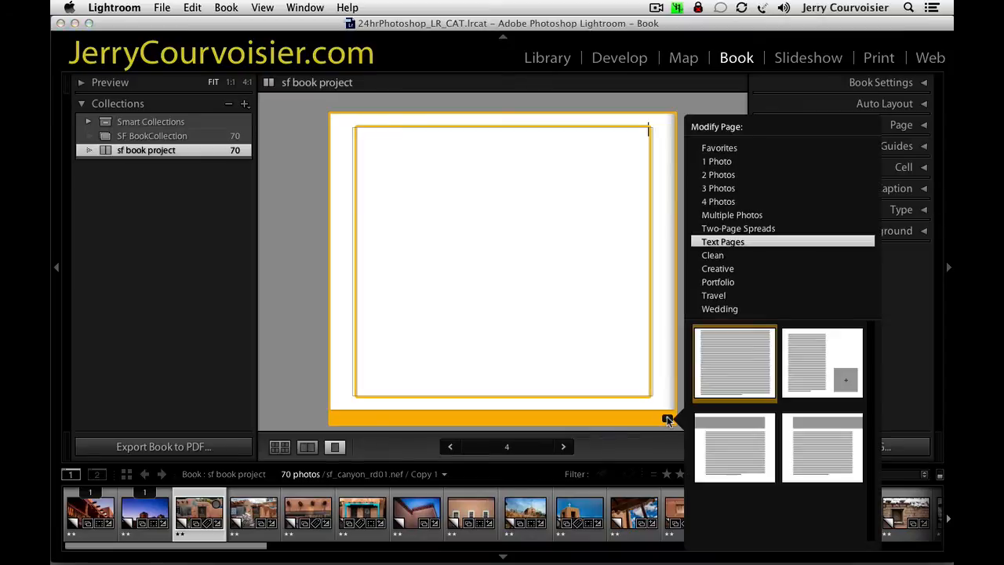
{"action": "left_click", "coordinate": [721, 162]}
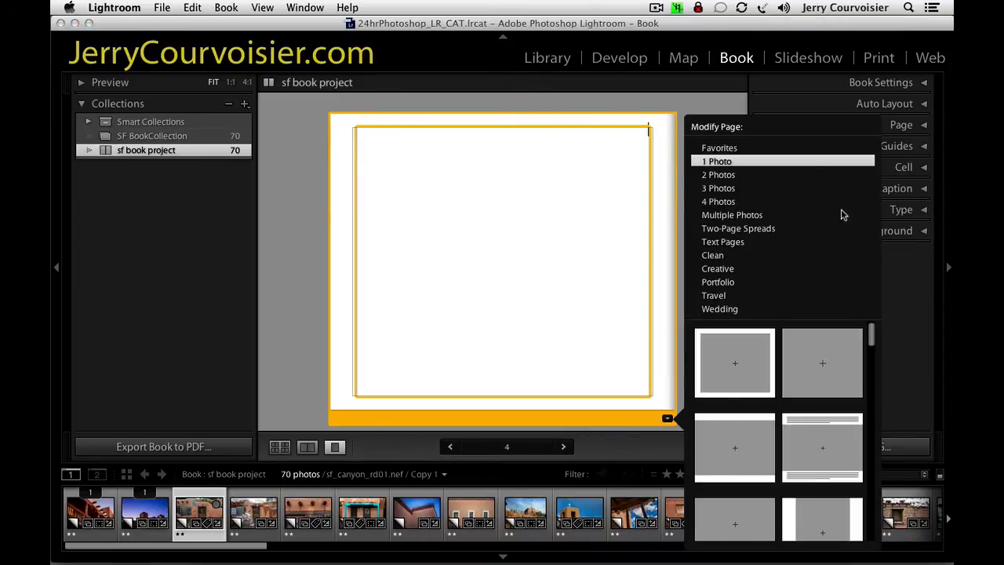
{"action": "mouse_move", "coordinate": [872, 339]}
{"action": "left_mouse_down"}
{"action": "mouse_move", "coordinate": [878, 401]}
{"action": "mouse_move", "coordinate": [868, 331]}
{"action": "left_mouse_up"}
{"action": "left_click", "coordinate": [742, 450]}
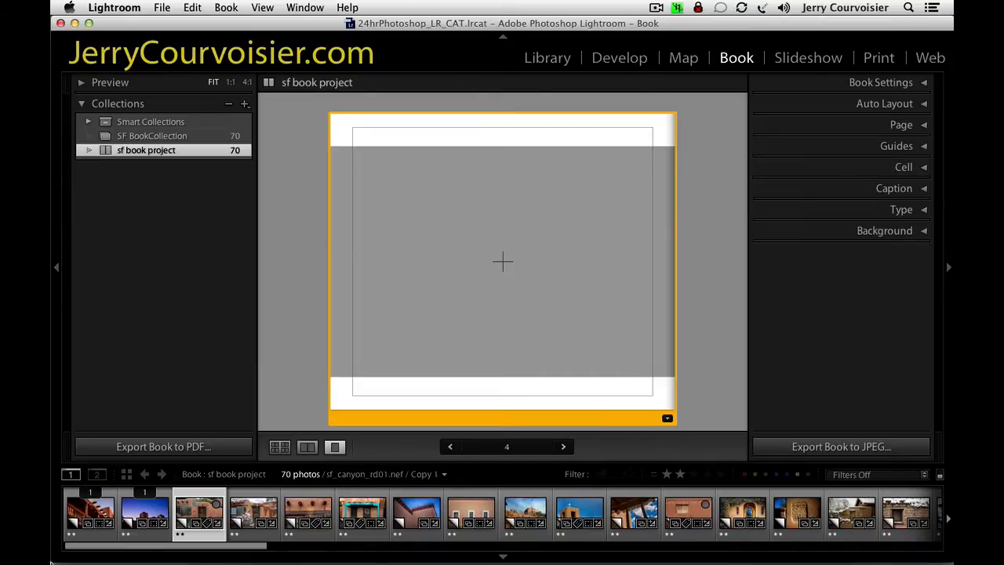
{"action": "left_click_drag", "start_coordinate": [205, 521], "coordinate": [502, 326]}
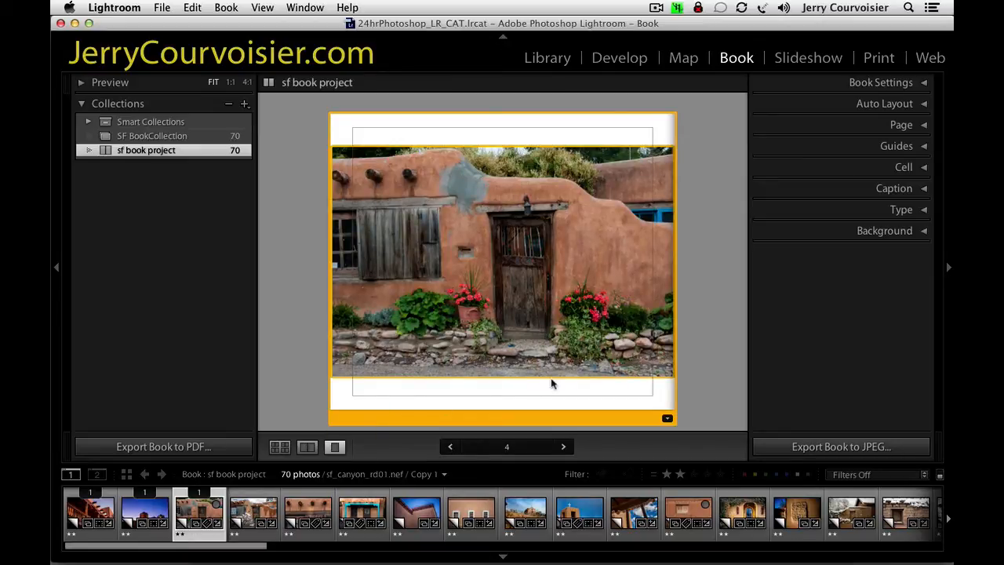
Apply the same banded 1 Photo layout to page 5 and place the snowy house photo santa_fe_snow2012-0020.RW2 in it.
{"action": "left_click", "coordinate": [280, 447]}
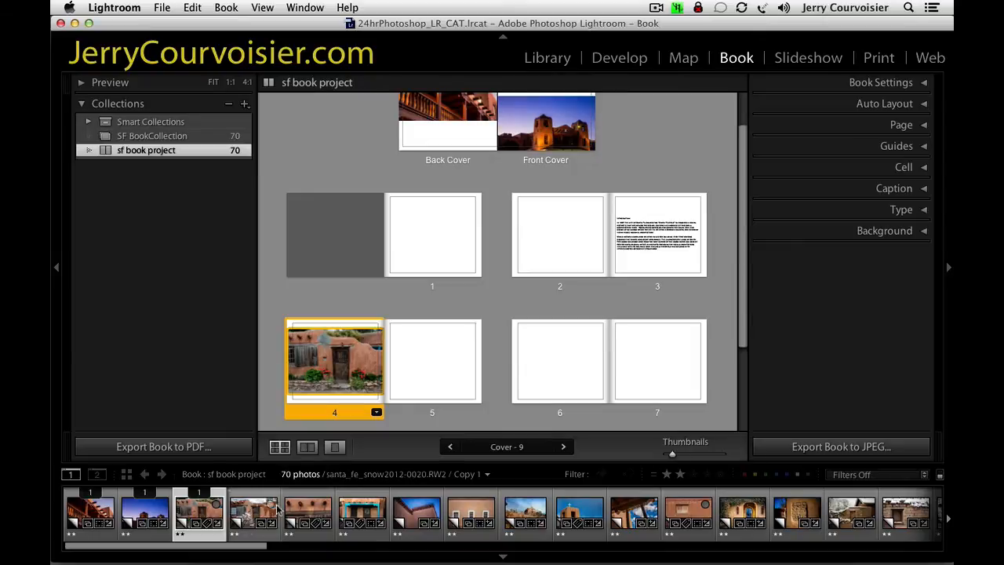
{"action": "mouse_move", "coordinate": [252, 522]}
{"action": "left_mouse_down"}
{"action": "mouse_move", "coordinate": [504, 350]}
{"action": "mouse_move", "coordinate": [430, 366]}
{"action": "mouse_move", "coordinate": [248, 521]}
{"action": "left_mouse_up"}
{"action": "left_click", "coordinate": [450, 343]}
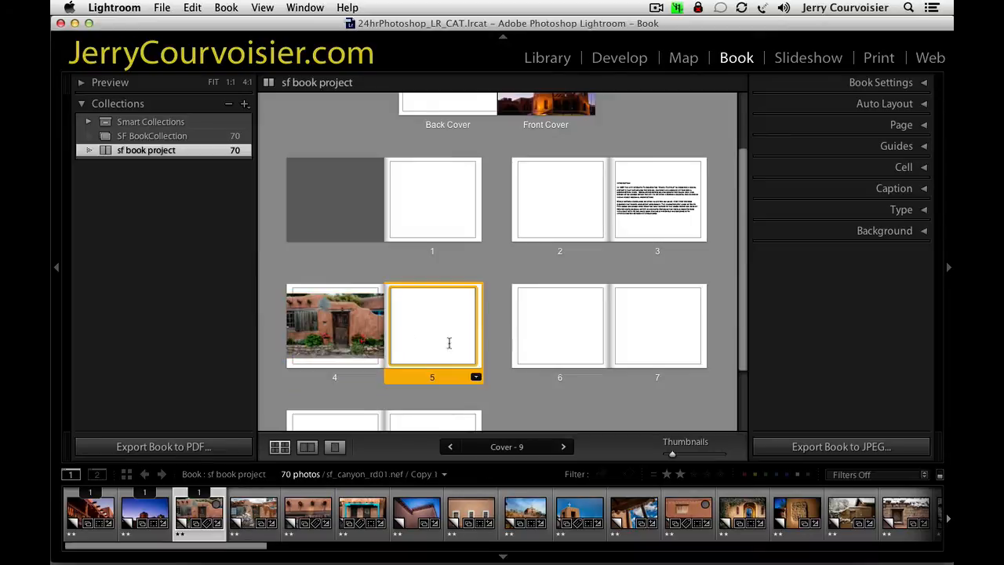
{"action": "left_click", "coordinate": [475, 377]}
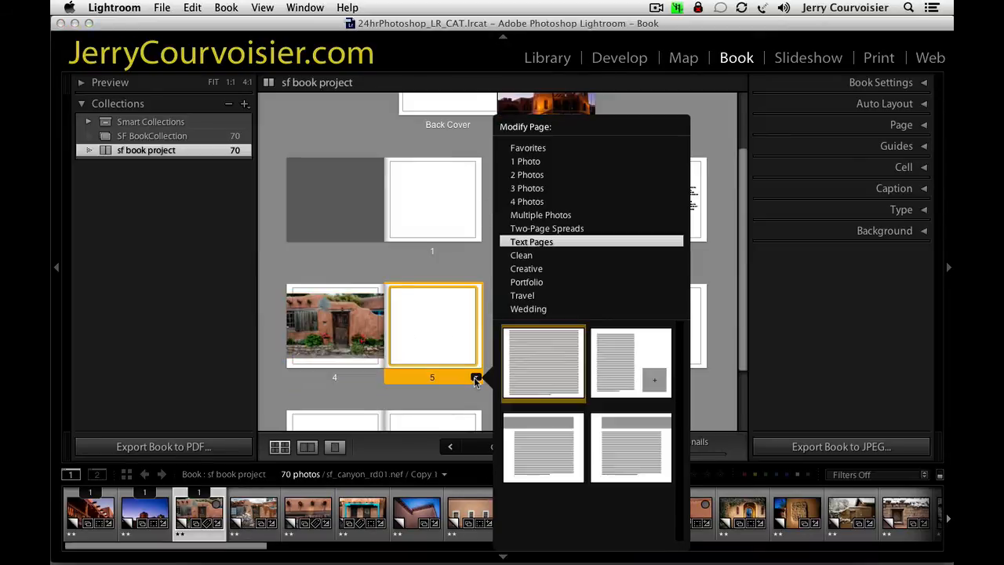
{"action": "left_click", "coordinate": [537, 163]}
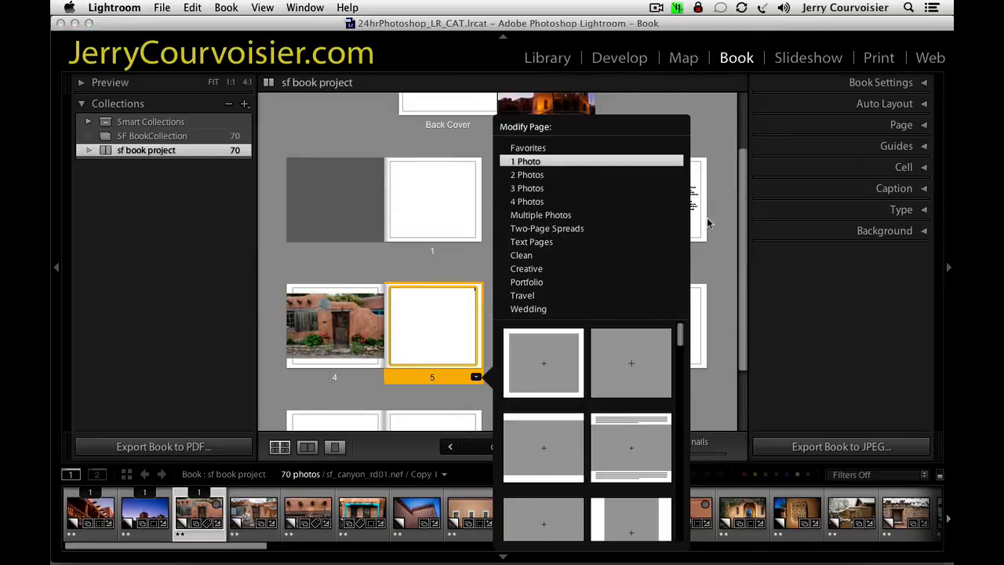
{"action": "left_click", "coordinate": [550, 443]}
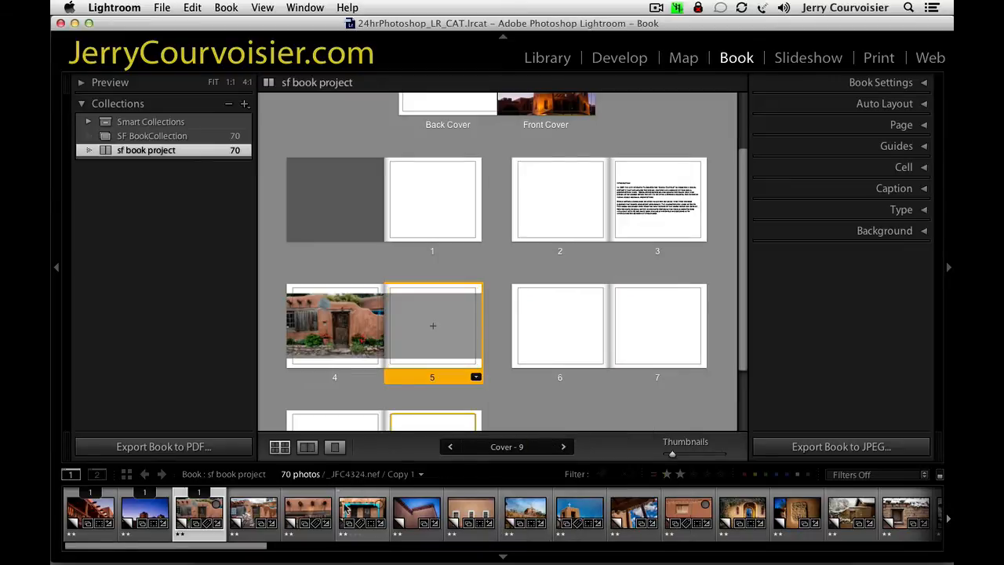
{"action": "left_click_drag", "start_coordinate": [255, 526], "coordinate": [443, 339]}
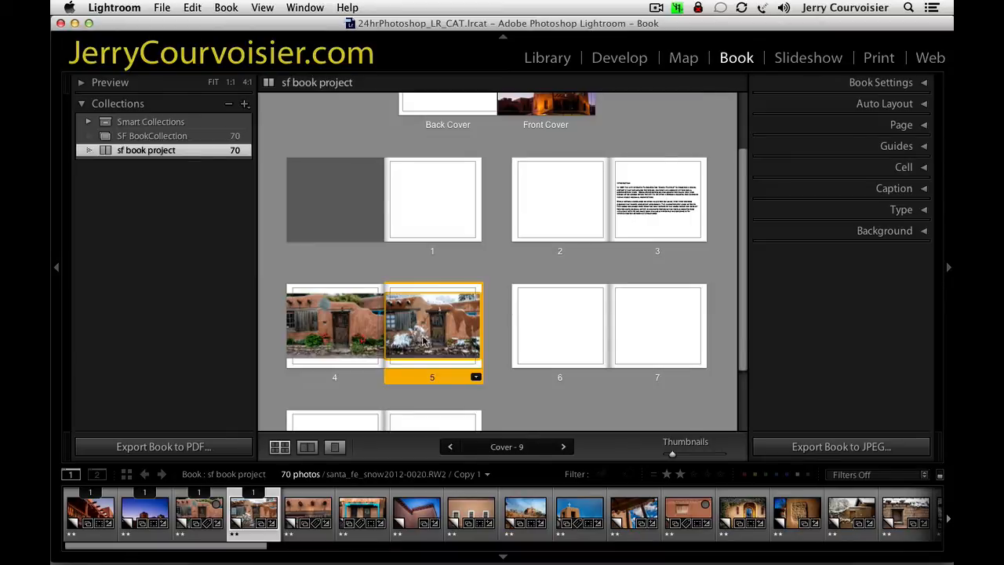
Show pages 4 and 5 as a spread and examine the two house photos side by side.
{"action": "left_click", "coordinate": [313, 447]}
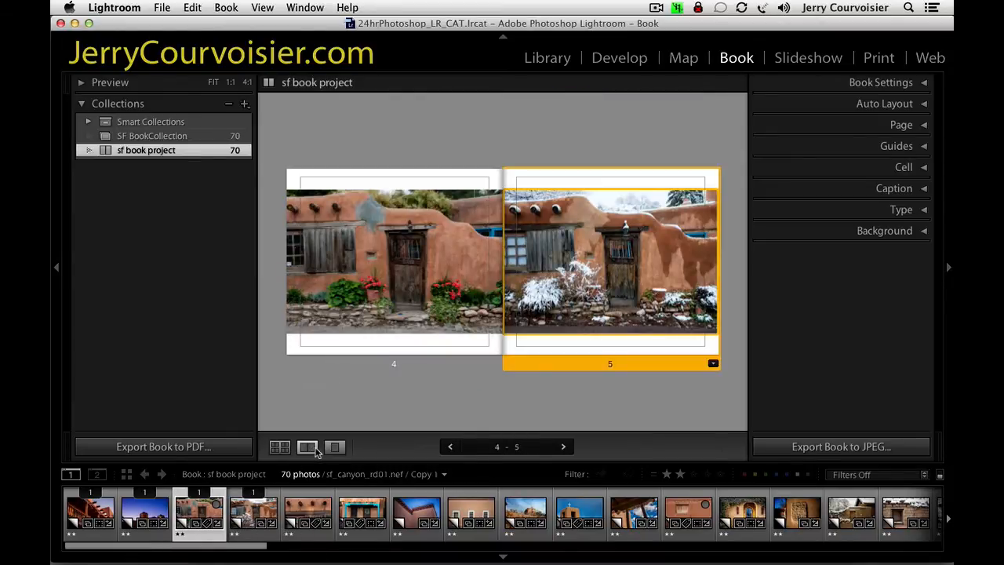
{"action": "left_click", "coordinate": [415, 278]}
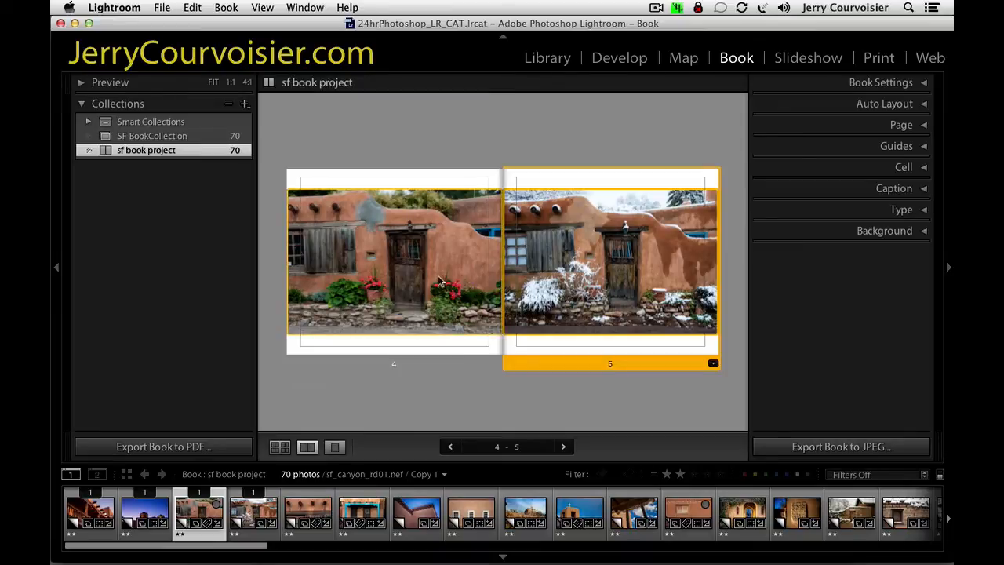
{"action": "left_click_drag", "start_coordinate": [436, 278], "coordinate": [331, 316]}
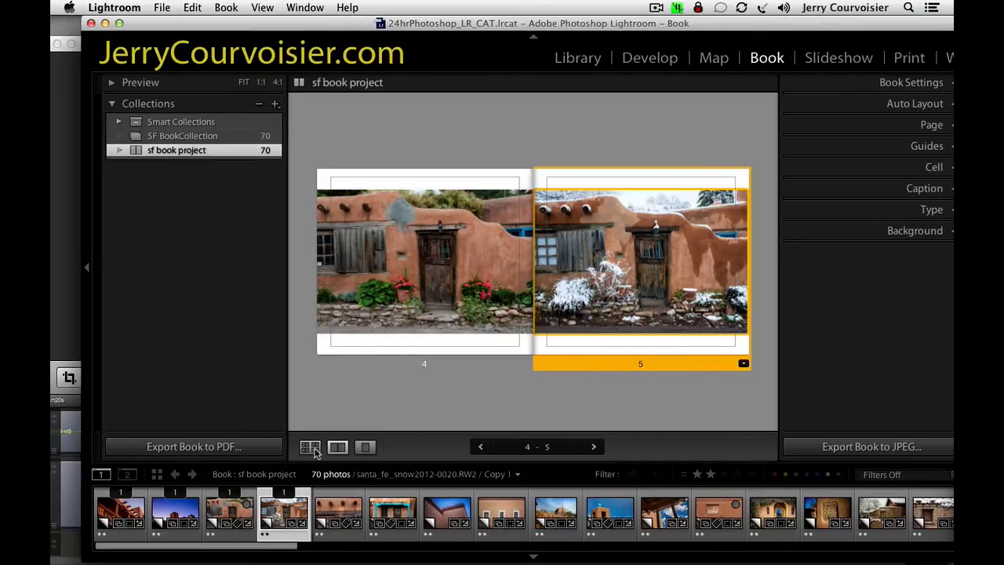
Swap the house photos between pages 4 and 5 in the spread view, and undo the swap.
{"action": "left_click", "coordinate": [311, 447]}
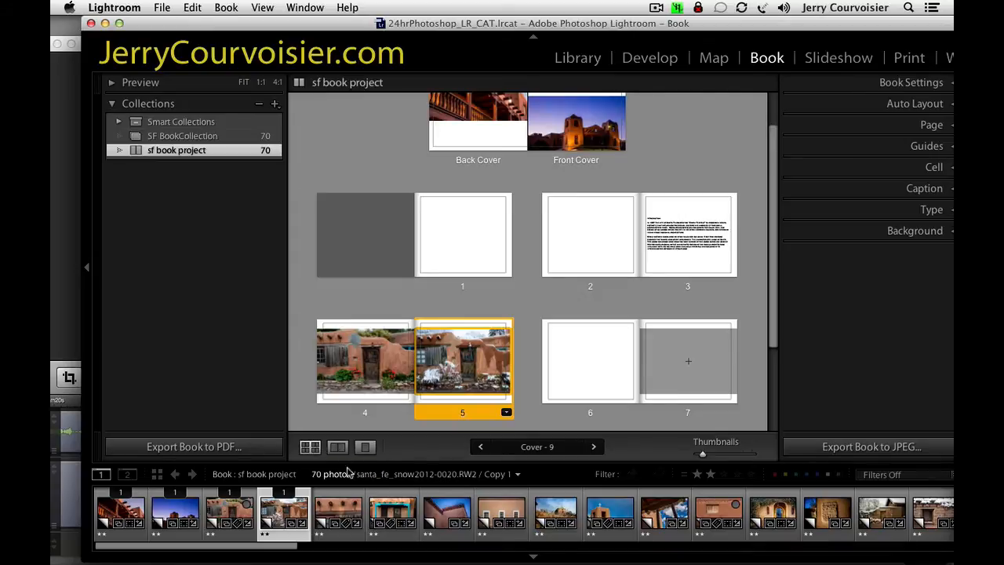
{"action": "left_click", "coordinate": [340, 452]}
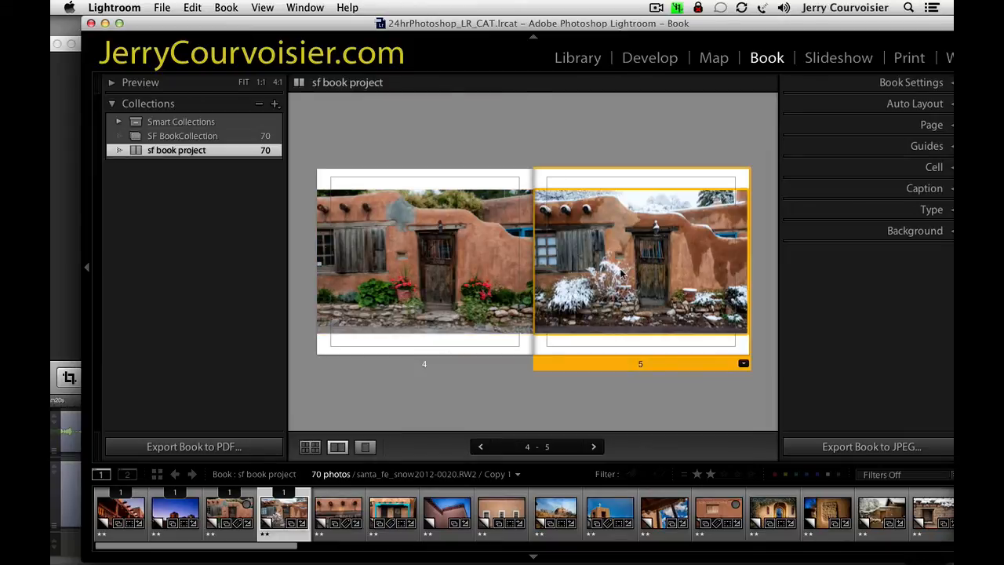
{"action": "left_click_drag", "start_coordinate": [619, 272], "coordinate": [458, 266]}
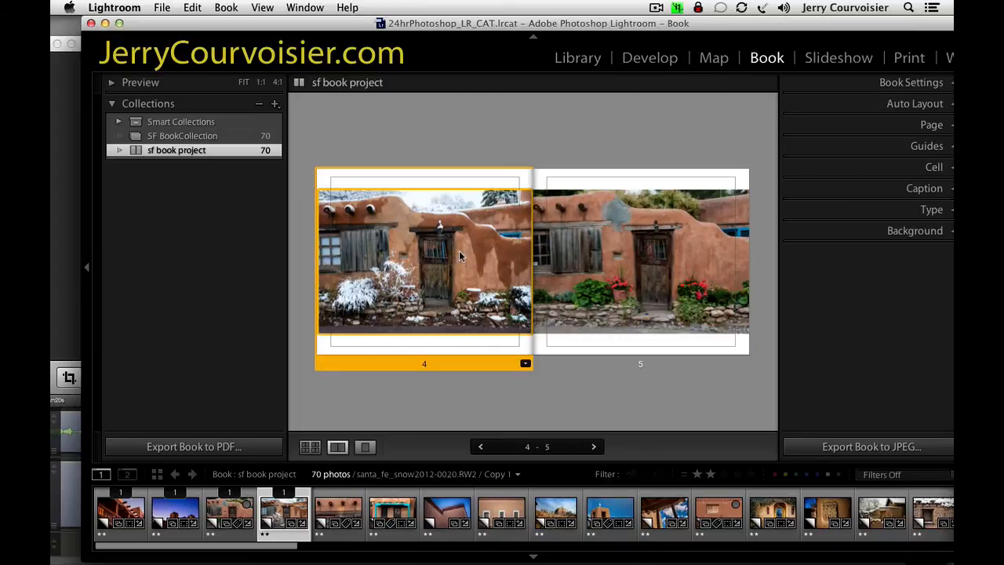
{"action": "left_click", "coordinate": [555, 289]}
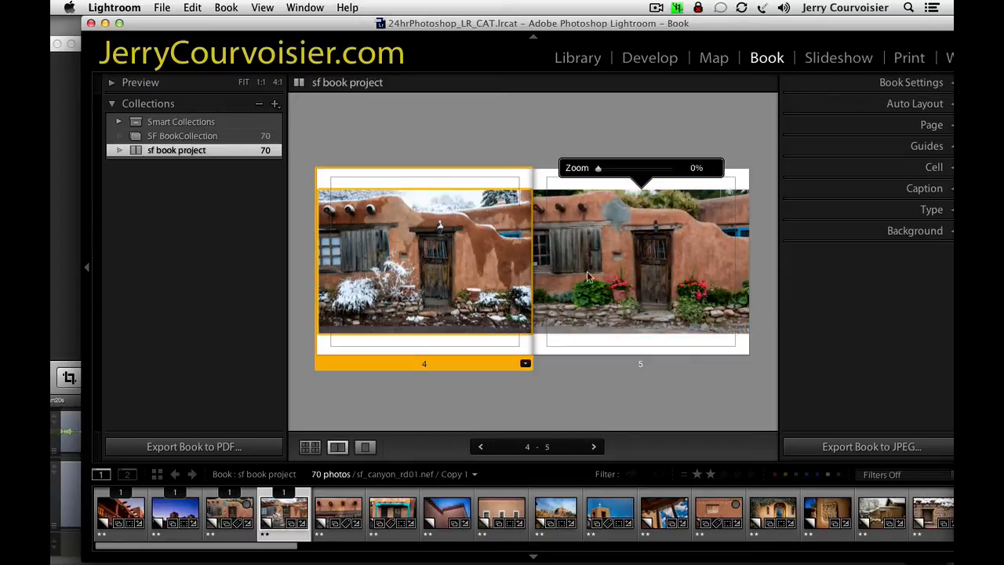
{"action": "key", "text": "super+z"}
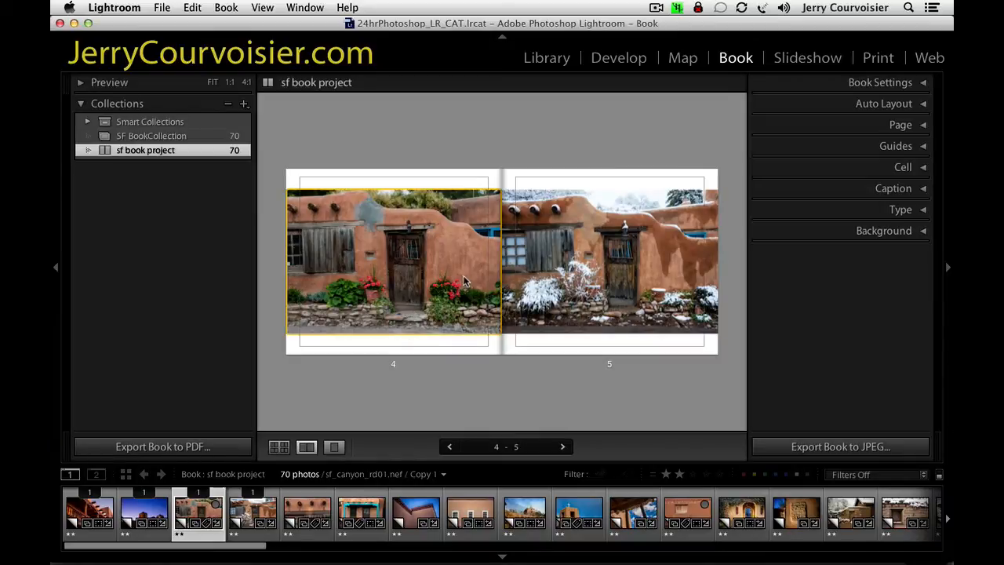
Change page 4 to the 2 Photos layout with two small stacked cells, and move page 5's snowy photo into the lower cell.
{"action": "left_click", "coordinate": [439, 313]}
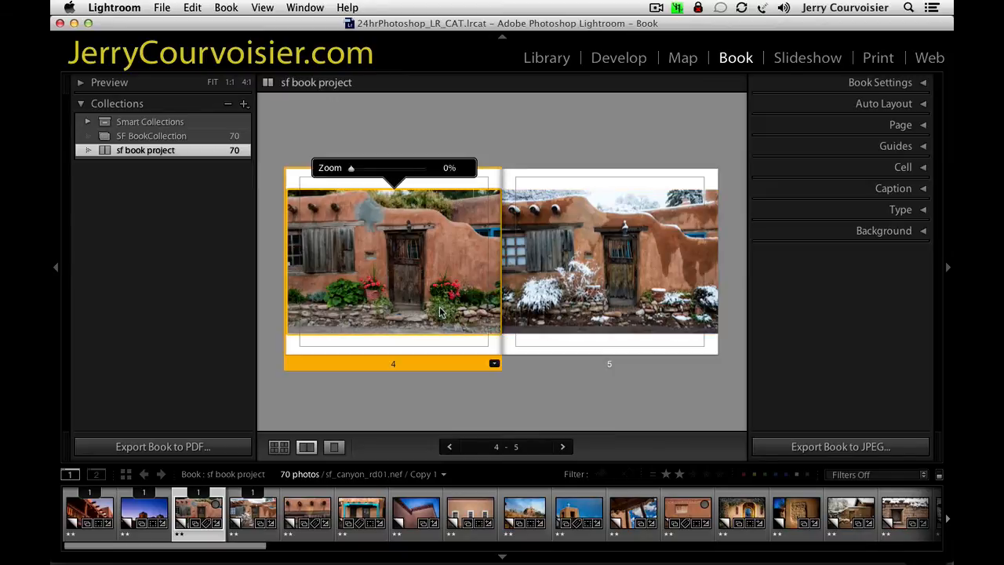
{"action": "left_click", "coordinate": [493, 364]}
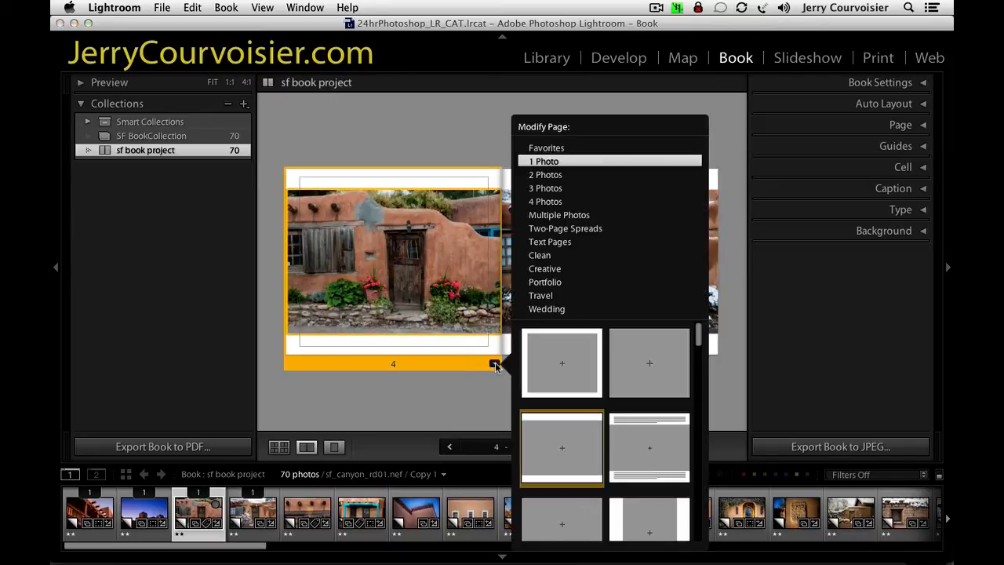
{"action": "left_click", "coordinate": [538, 176]}
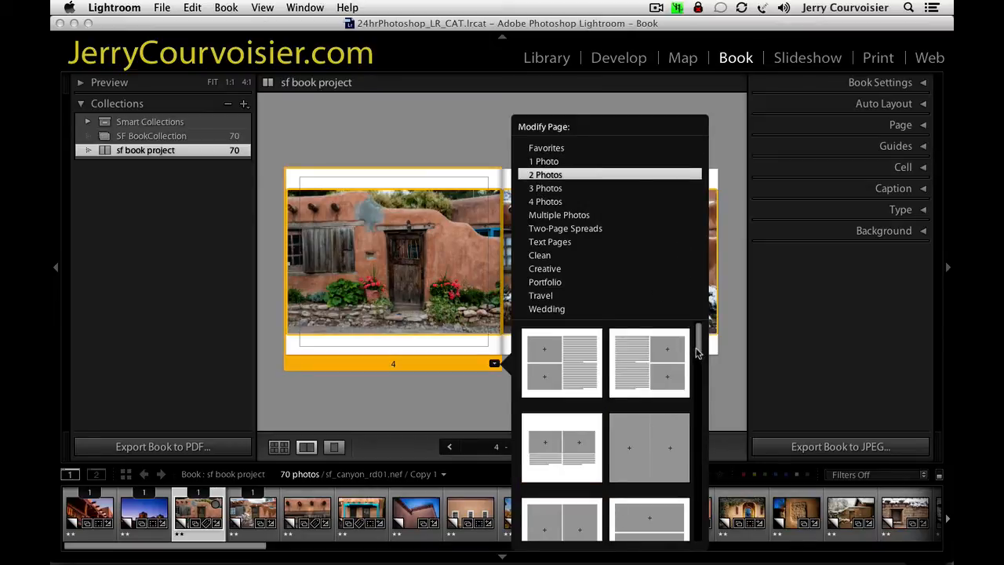
{"action": "left_click_drag", "start_coordinate": [698, 353], "coordinate": [697, 387]}
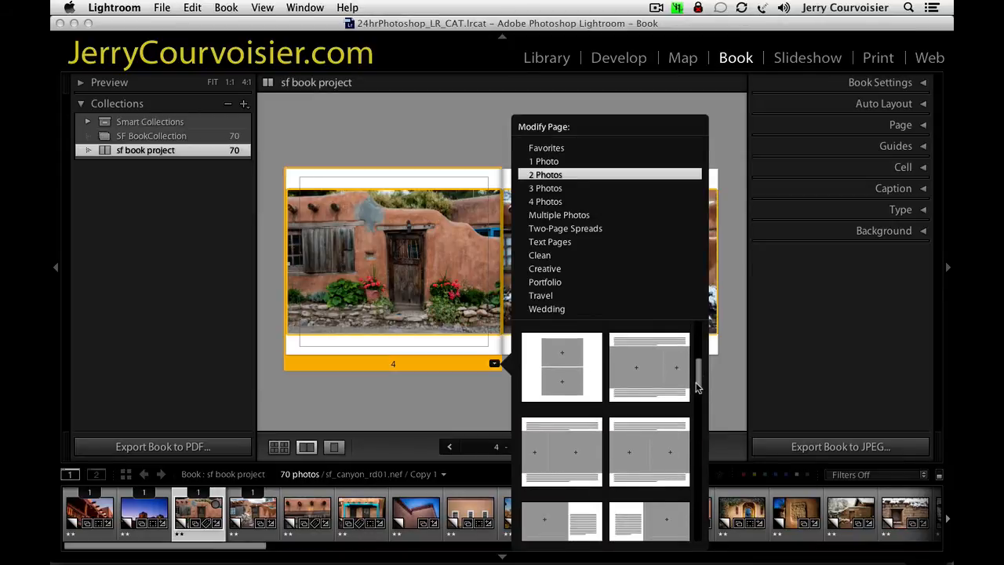
{"action": "left_click", "coordinate": [560, 372]}
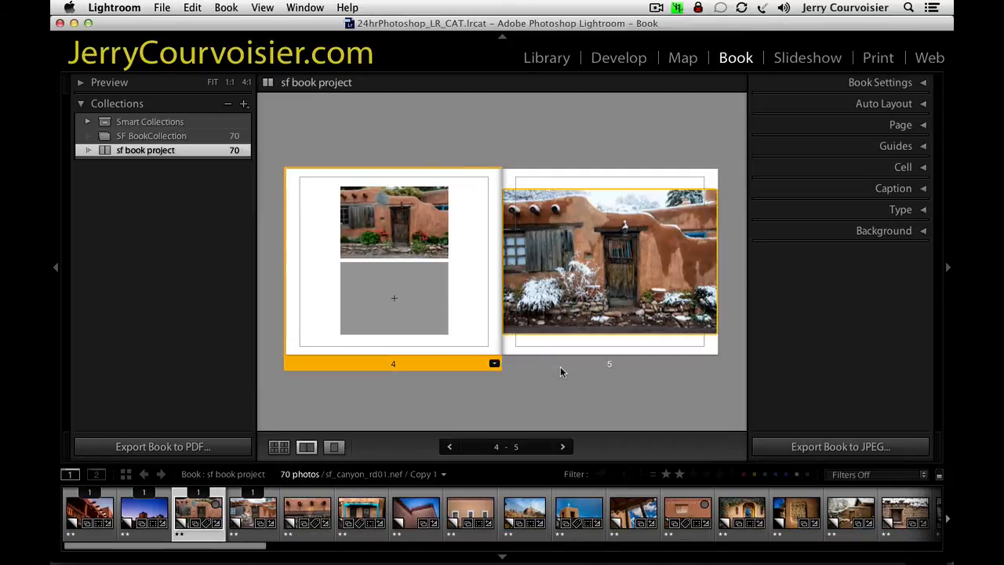
{"action": "left_click_drag", "start_coordinate": [608, 313], "coordinate": [406, 302]}
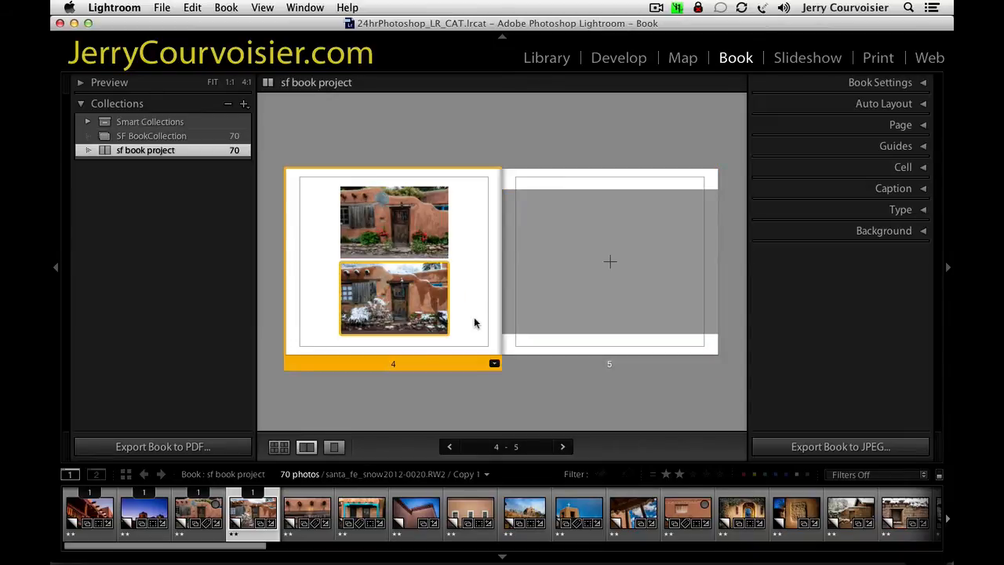
{"action": "left_click", "coordinate": [494, 364]}
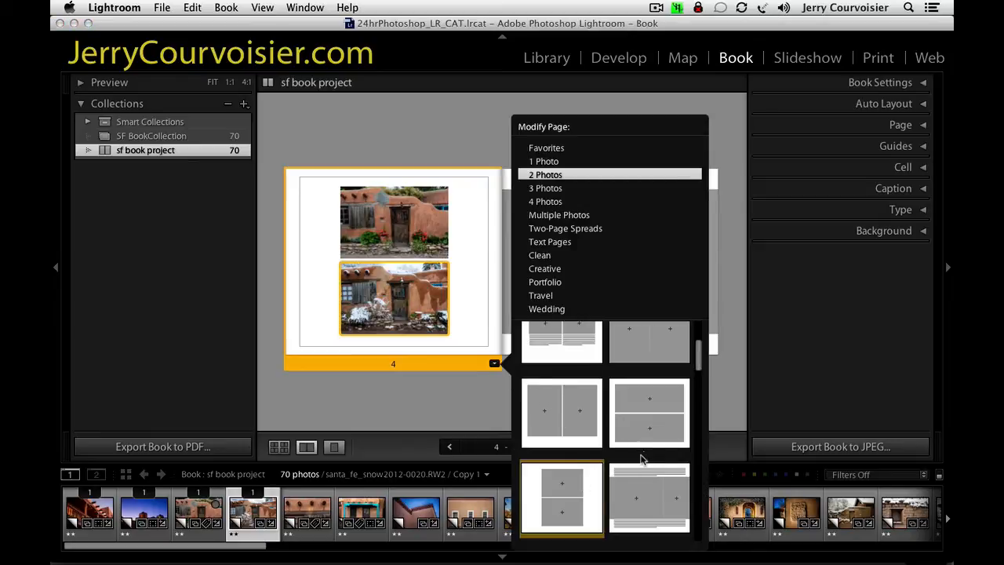
{"action": "left_click_drag", "start_coordinate": [697, 362], "coordinate": [705, 512]}
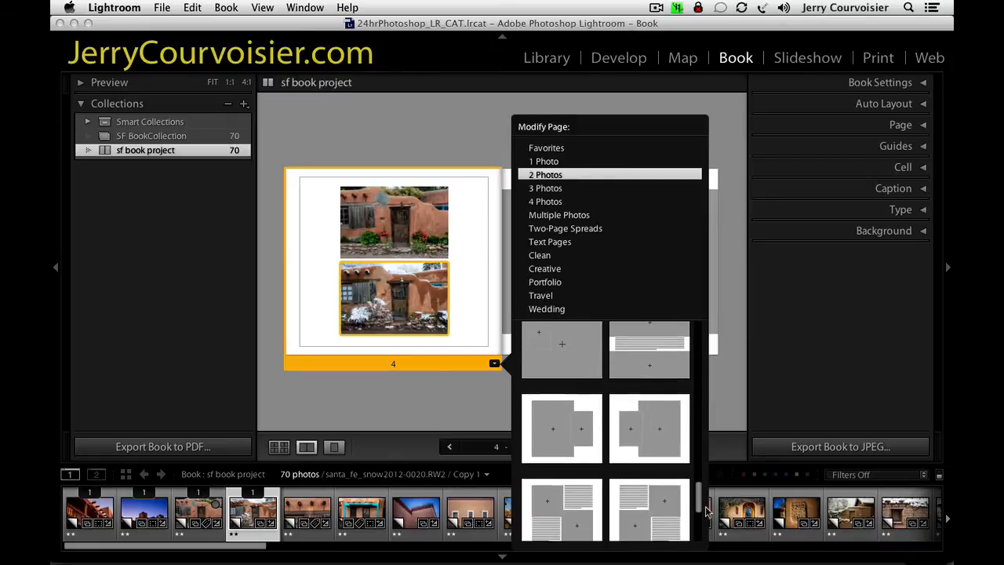
{"action": "scroll", "coordinate": [654, 385], "scroll_direction": "up", "scroll_amount": 15}
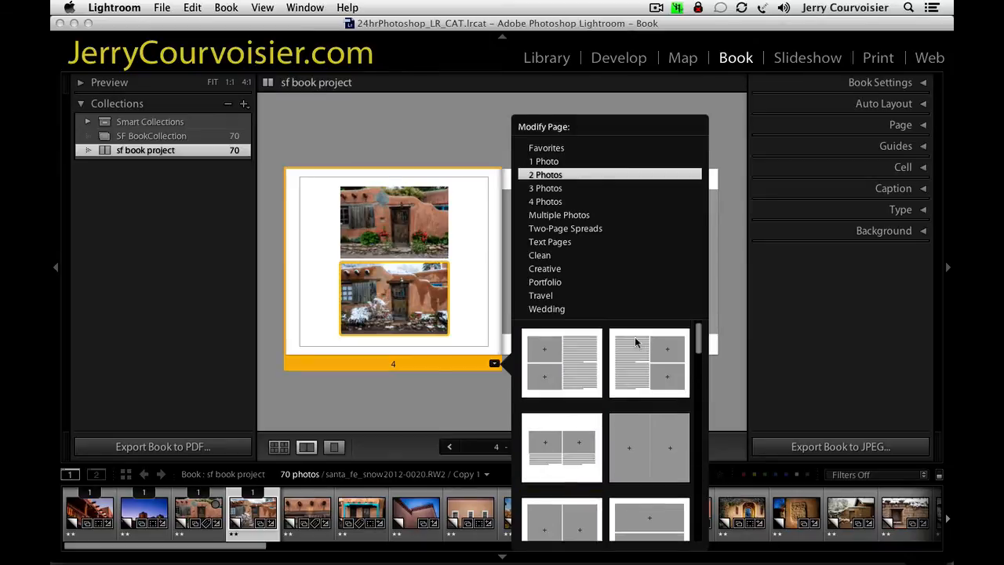
{"action": "left_click", "coordinate": [585, 307]}
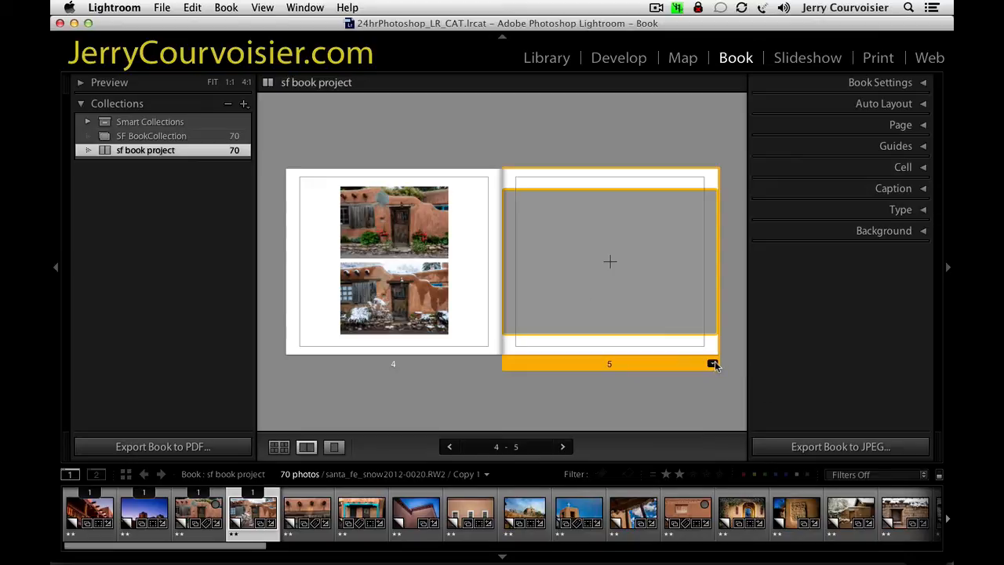
Change page 5 to the 1 Photo layout with a text block beside a small square cell, and place sf_canyon_rd47.nef in the cell.
{"action": "left_click", "coordinate": [311, 514]}
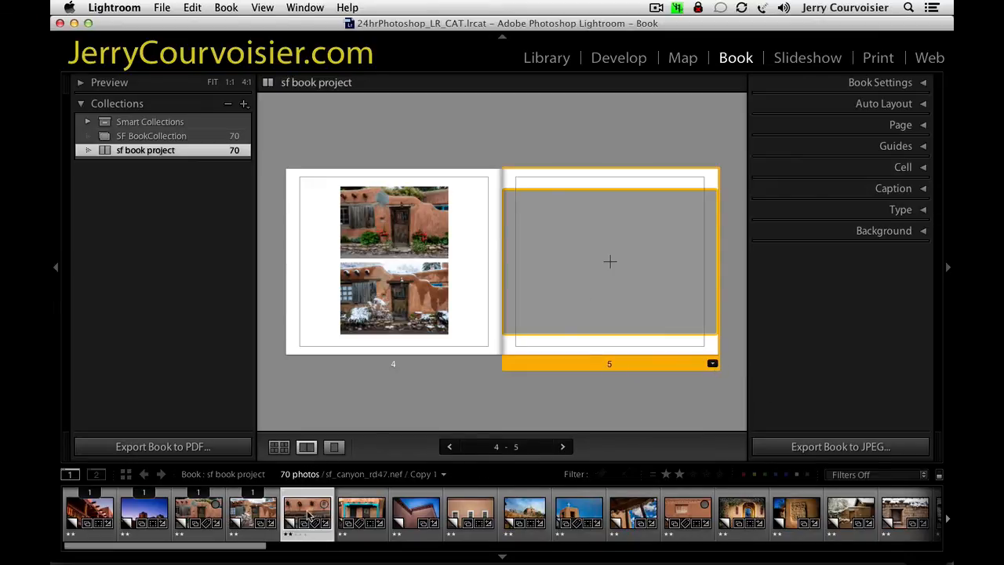
{"action": "left_click", "coordinate": [712, 364]}
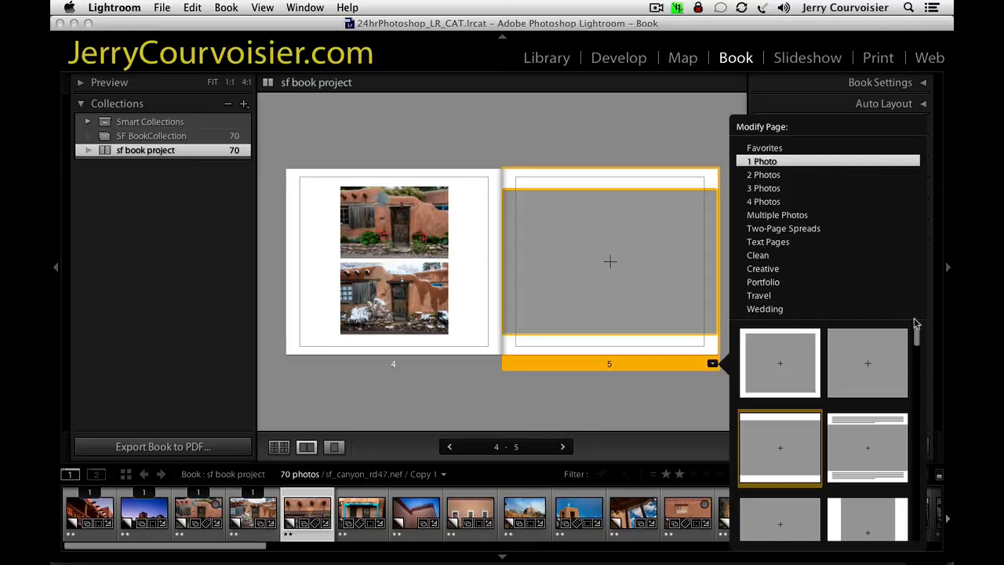
{"action": "left_click_drag", "start_coordinate": [919, 333], "coordinate": [922, 411]}
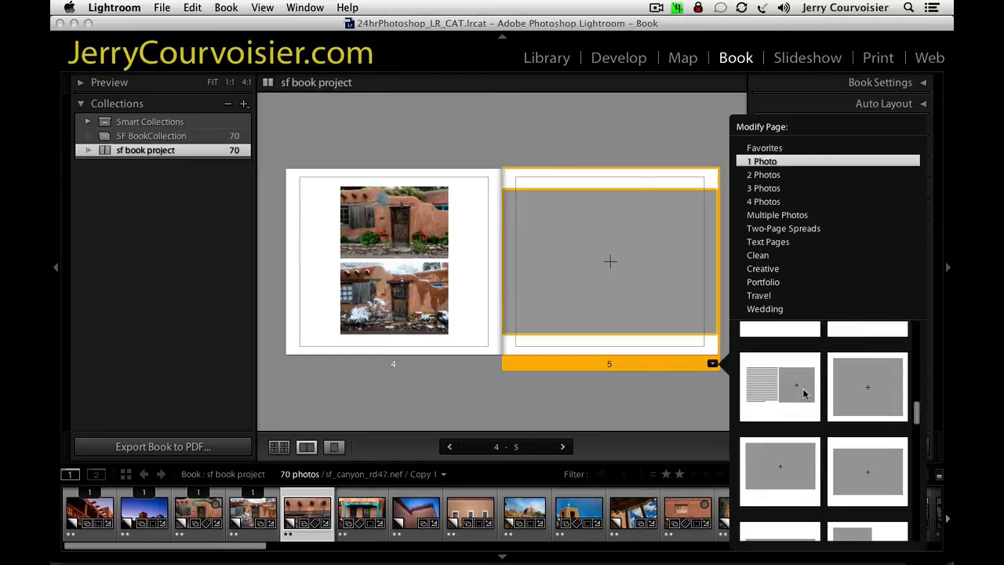
{"action": "left_click", "coordinate": [803, 388]}
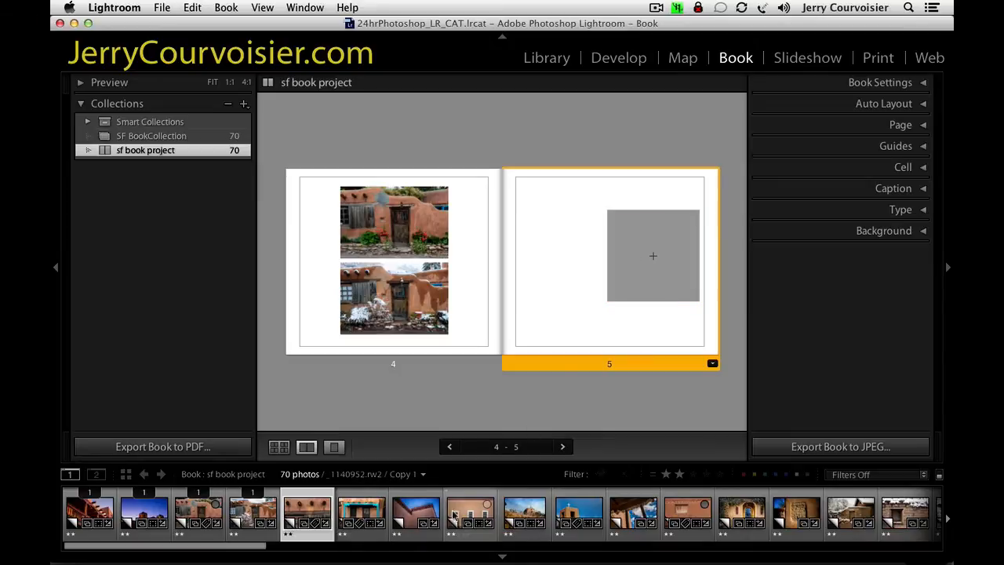
{"action": "left_click_drag", "start_coordinate": [299, 514], "coordinate": [652, 256]}
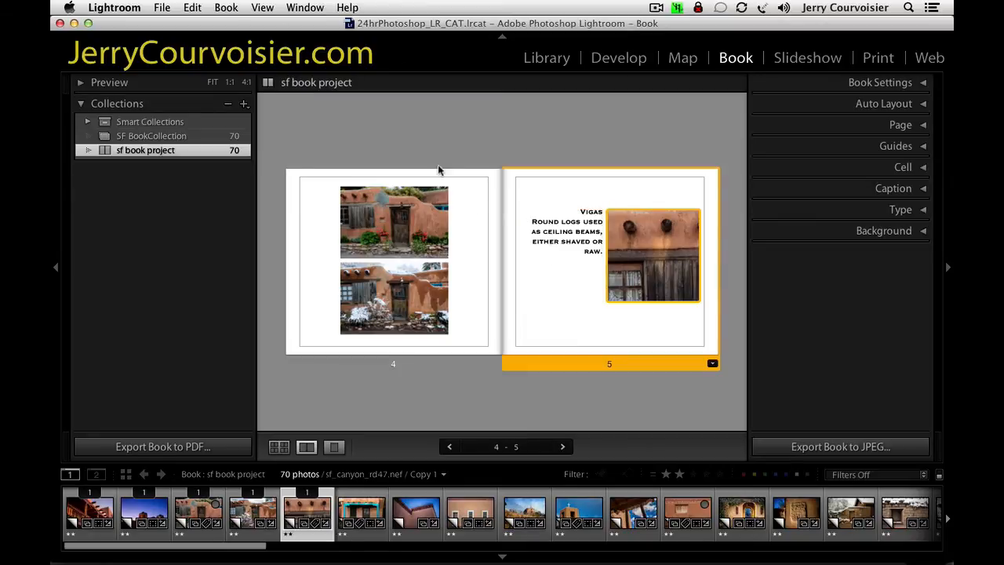
Check the Book Preferences for what metadata fills the text boxes.
{"action": "left_click", "coordinate": [227, 8]}
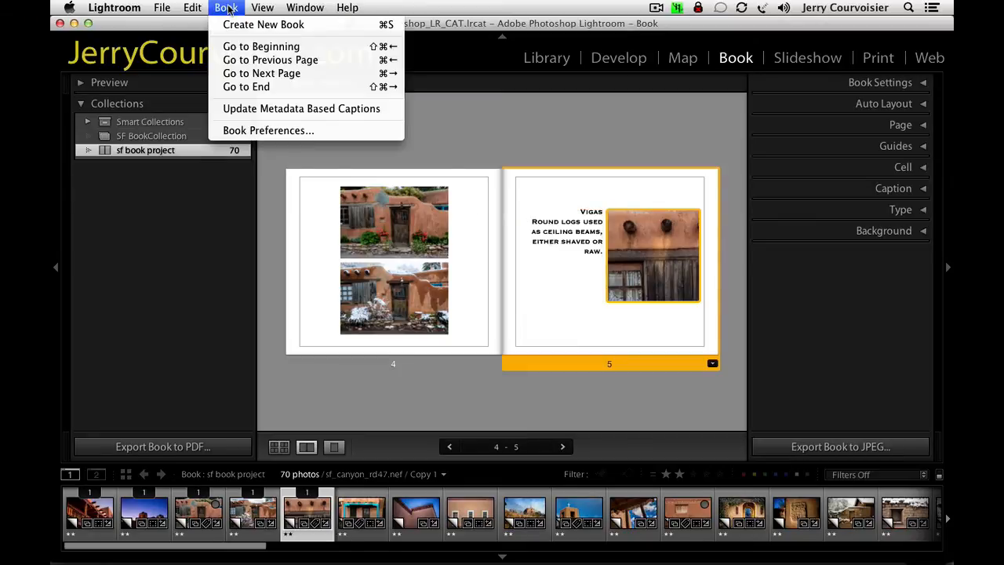
{"action": "left_click", "coordinate": [268, 130]}
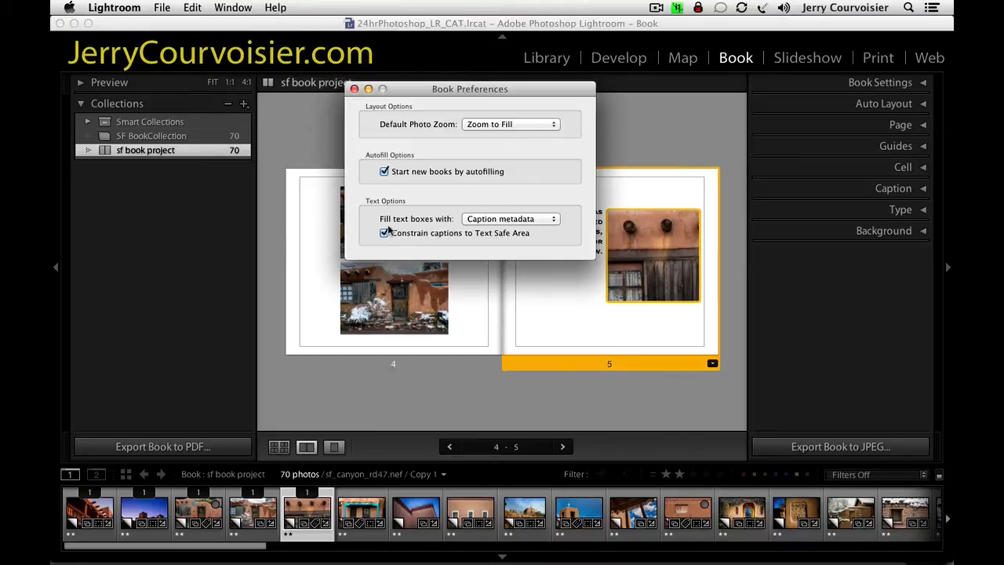
{"action": "left_click", "coordinate": [354, 89]}
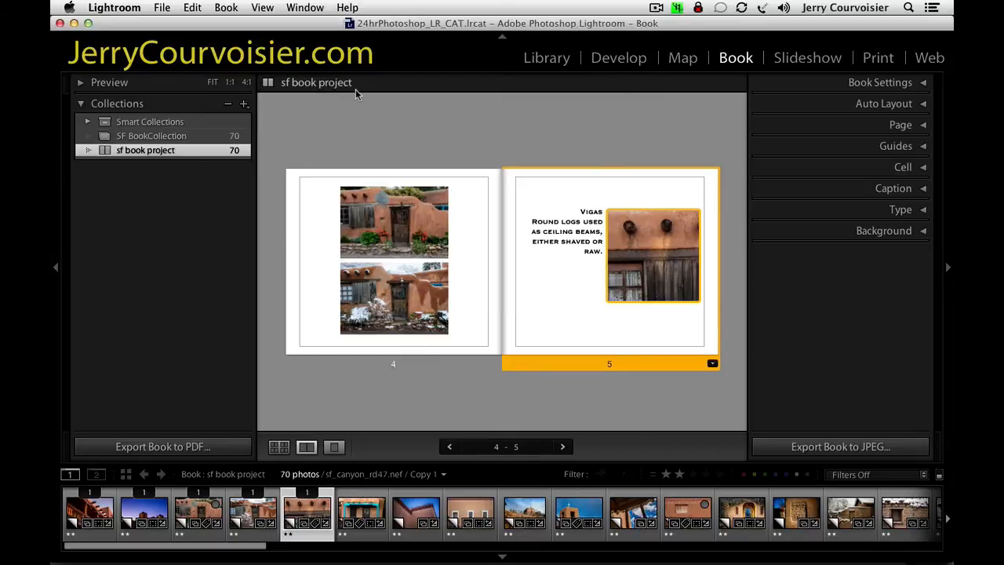
Left-align the Vigas caption on page 5 and centre it vertically in its text box.
{"action": "left_click", "coordinate": [580, 217]}
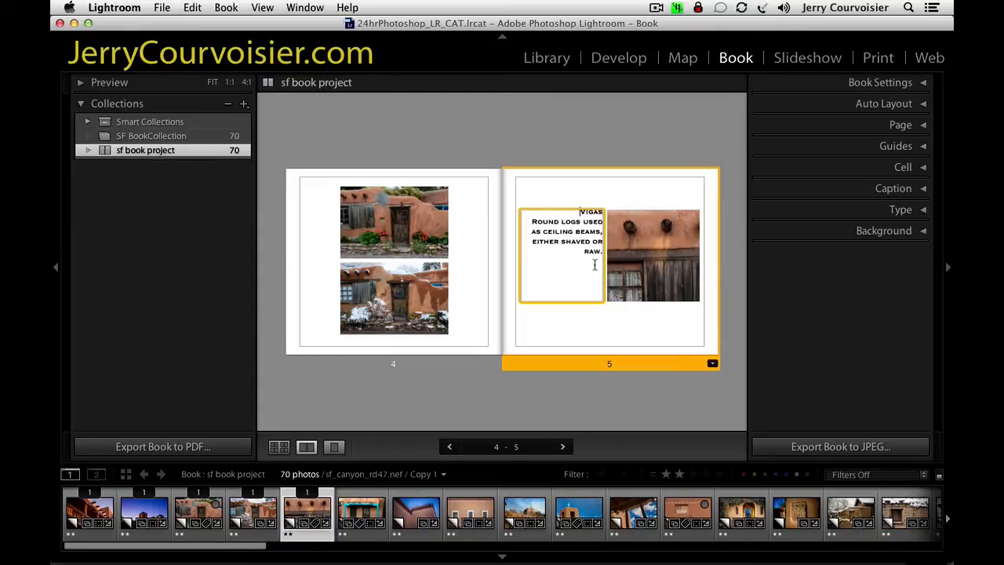
{"action": "left_click_drag", "start_coordinate": [601, 255], "coordinate": [541, 213]}
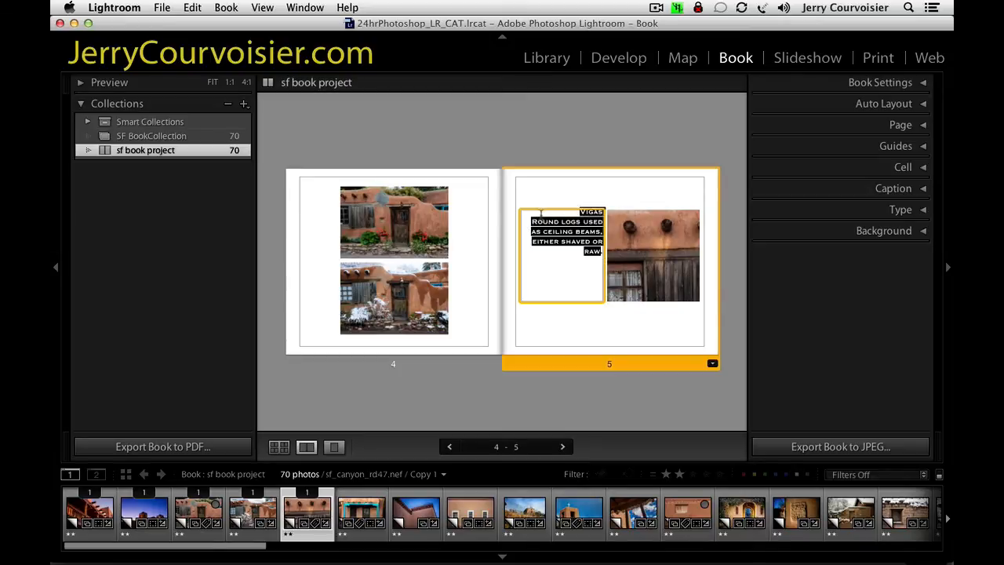
{"action": "left_click", "coordinate": [899, 209]}
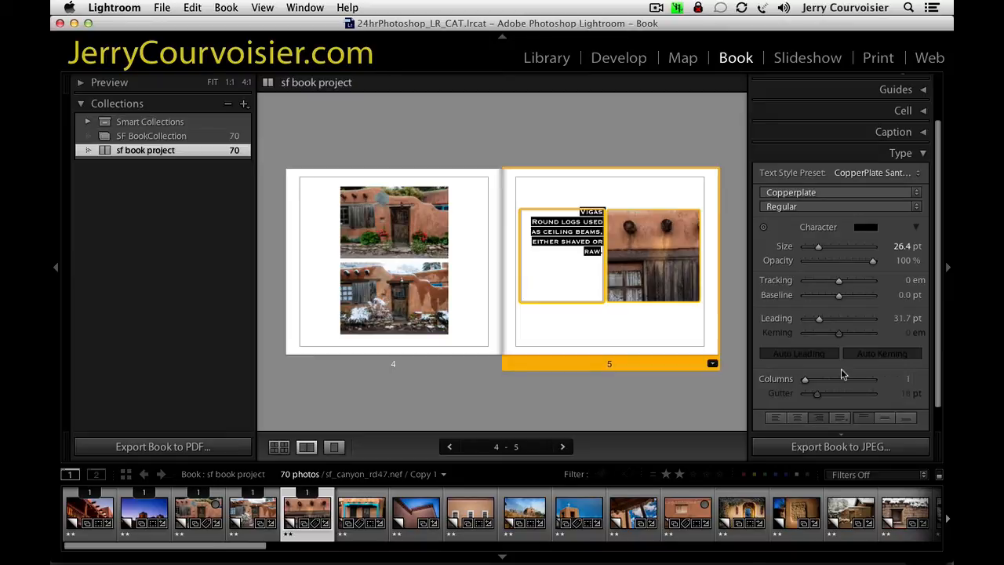
{"action": "left_click", "coordinate": [779, 421]}
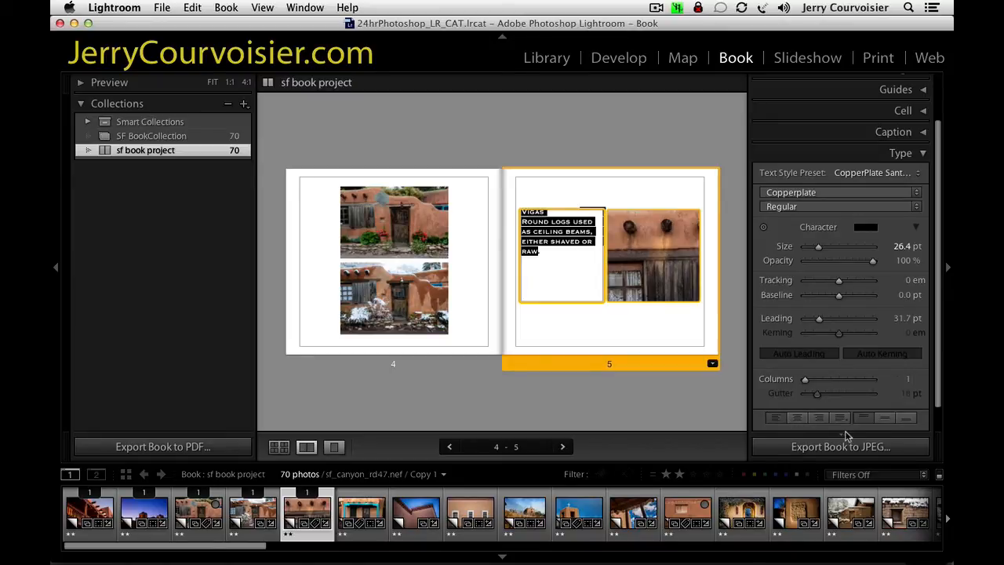
{"action": "left_click", "coordinate": [883, 418]}
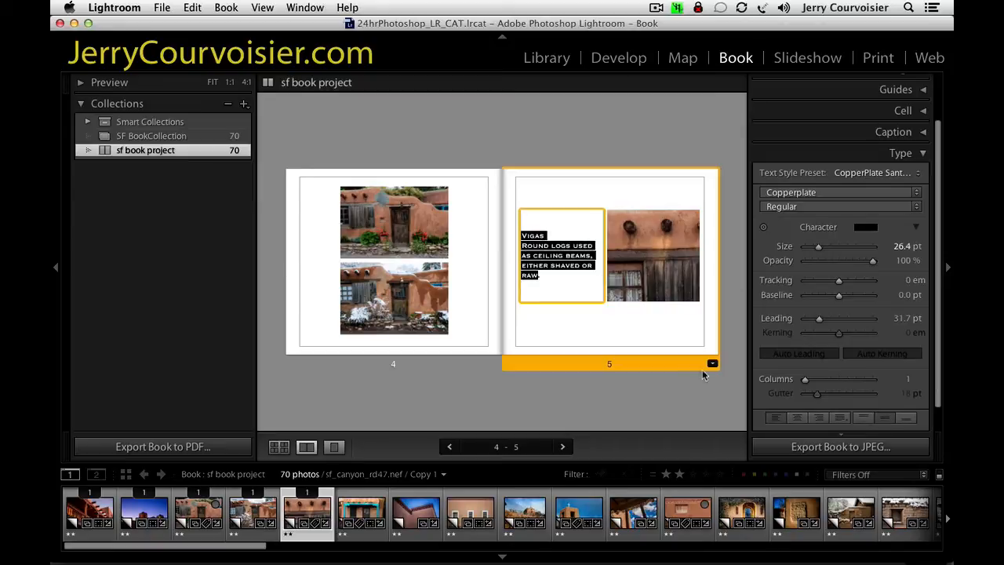
{"action": "left_click", "coordinate": [571, 287]}
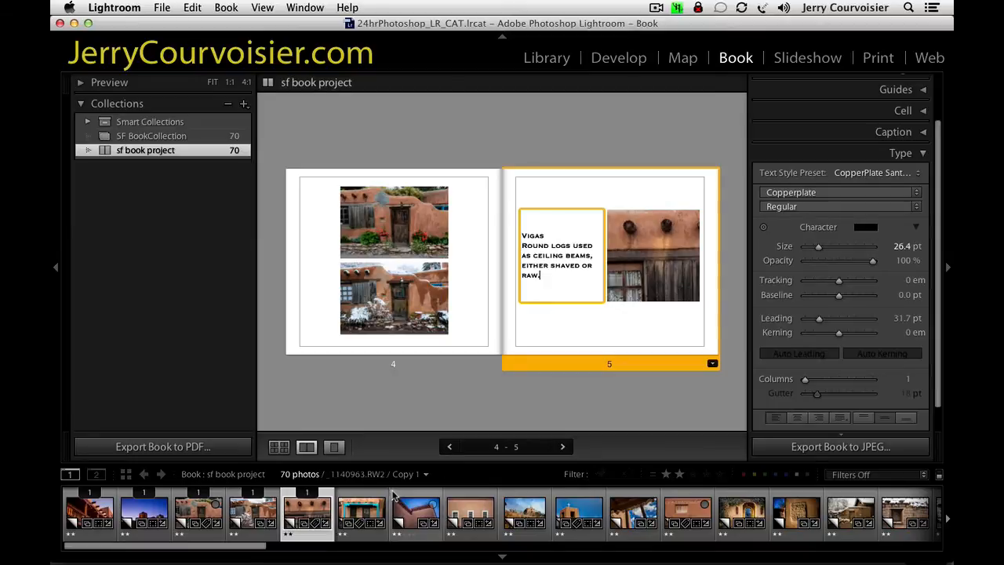
Change page 6 to the 1 Photo layout with a wide cell and narrow text column, and place _JFC4324.nef in the cell.
{"action": "left_click", "coordinate": [366, 518]}
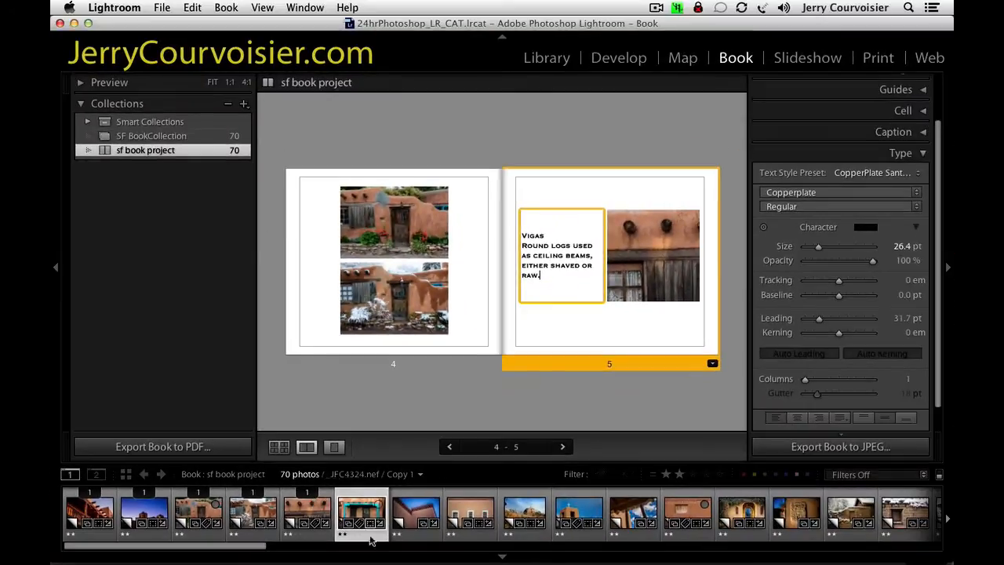
{"action": "left_click", "coordinate": [280, 447]}
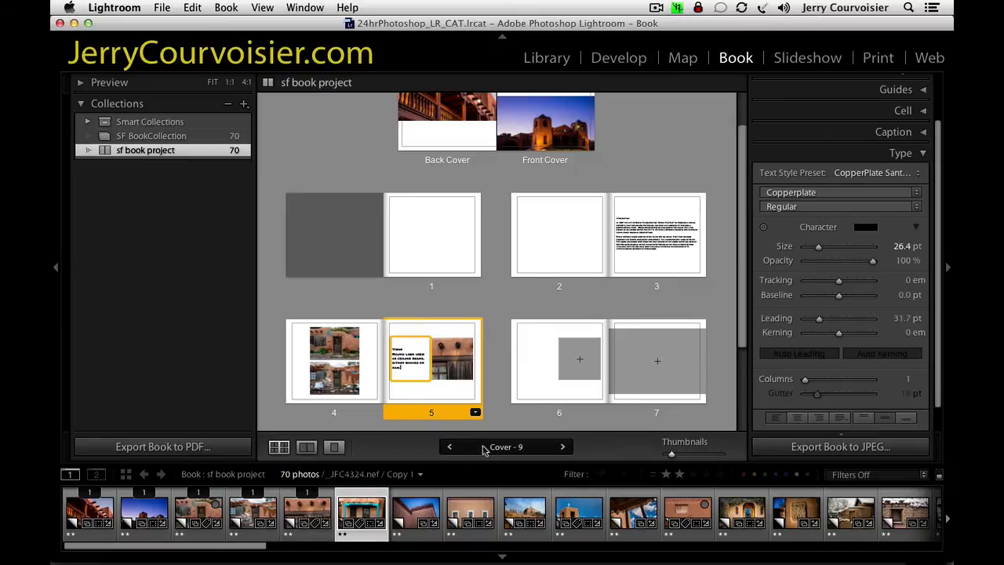
{"action": "left_click", "coordinate": [546, 384]}
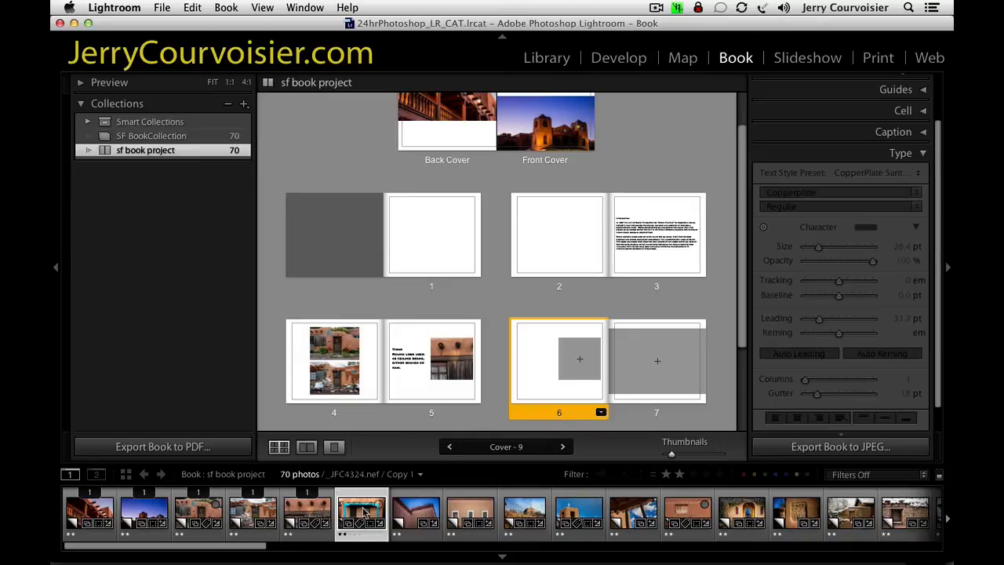
{"action": "left_click", "coordinate": [600, 413]}
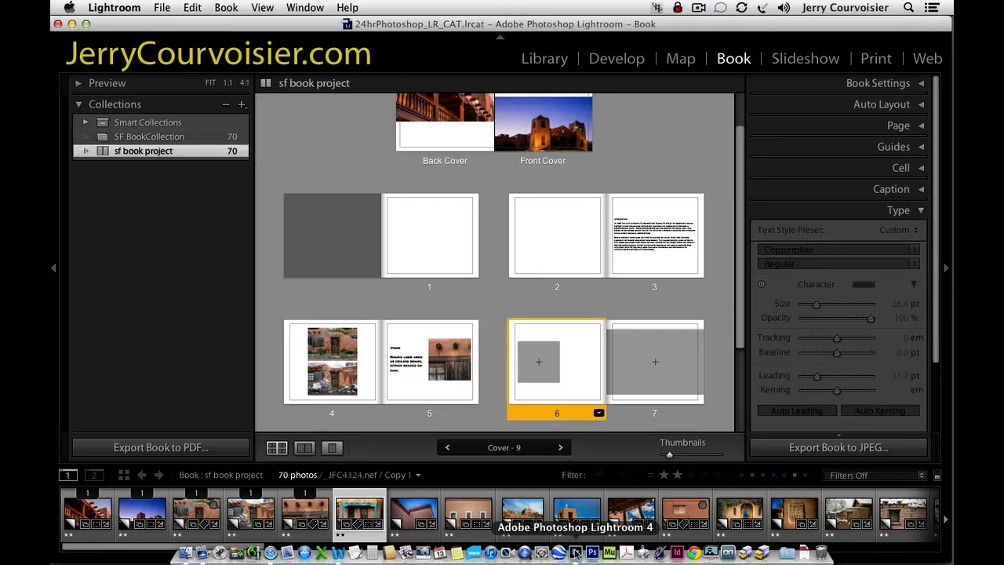
{"action": "left_click", "coordinate": [599, 412]}
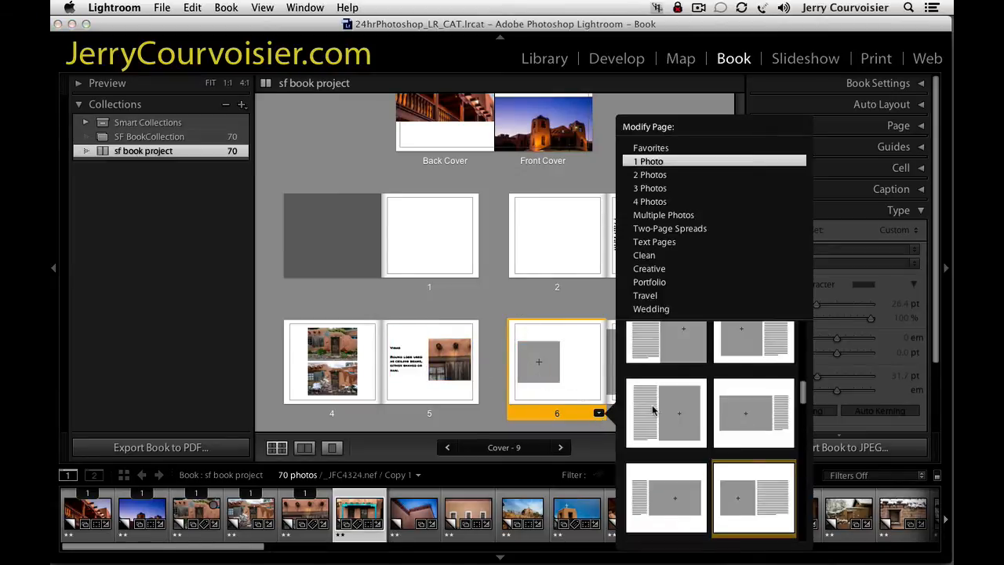
{"action": "left_click", "coordinate": [738, 422]}
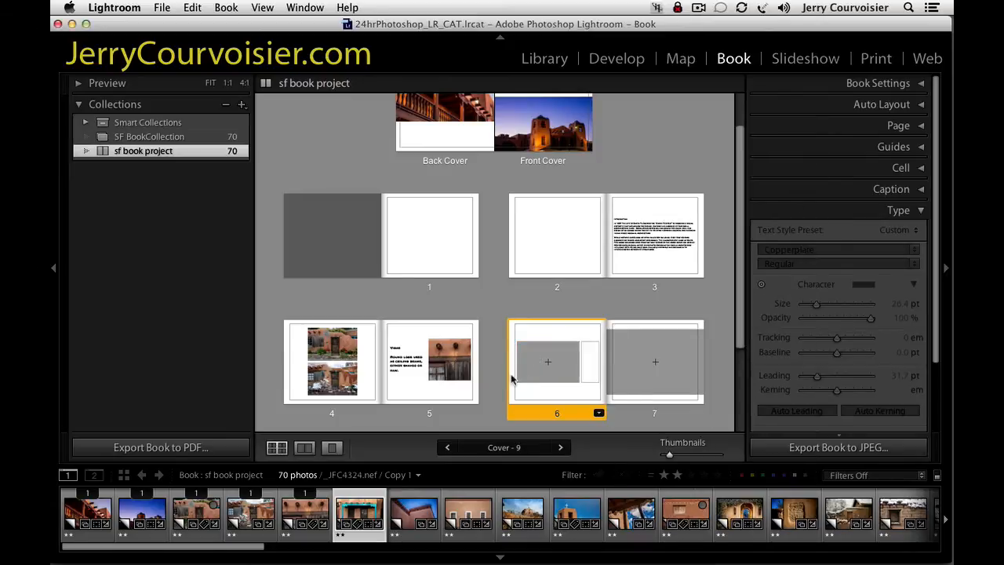
{"action": "left_click", "coordinate": [549, 363]}
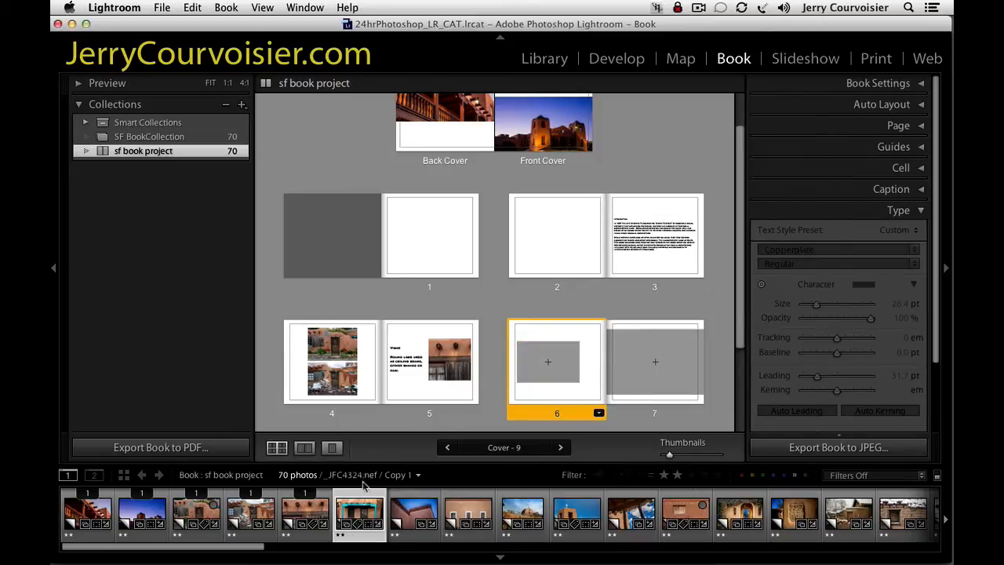
{"action": "left_click_drag", "start_coordinate": [365, 521], "coordinate": [549, 362]}
Show page 6 as a single page and reduce the whole Portal caption's font size to 14.4 pt.
{"action": "left_click", "coordinate": [588, 360]}
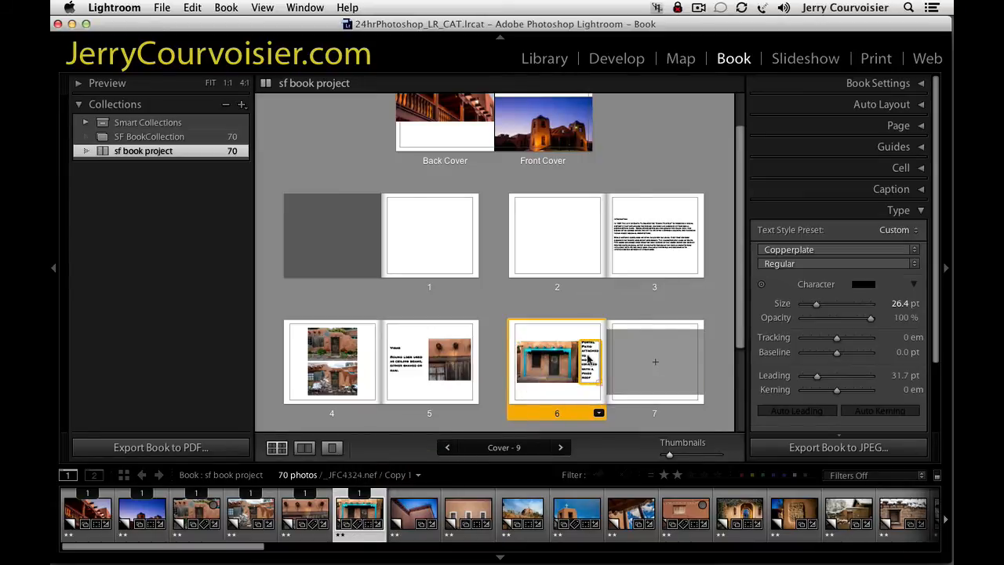
{"action": "left_click", "coordinate": [331, 447]}
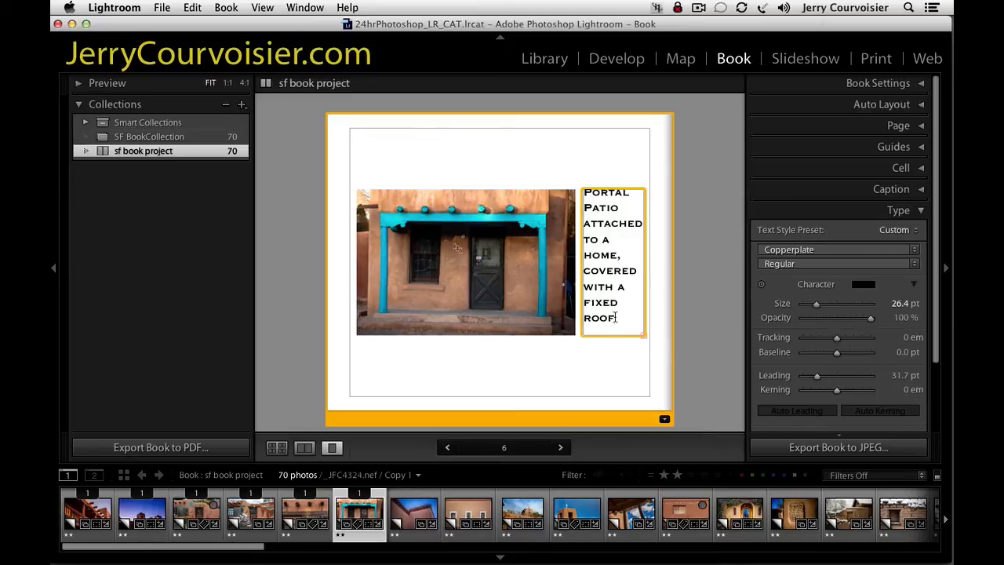
{"action": "left_click_drag", "start_coordinate": [617, 317], "coordinate": [546, 159]}
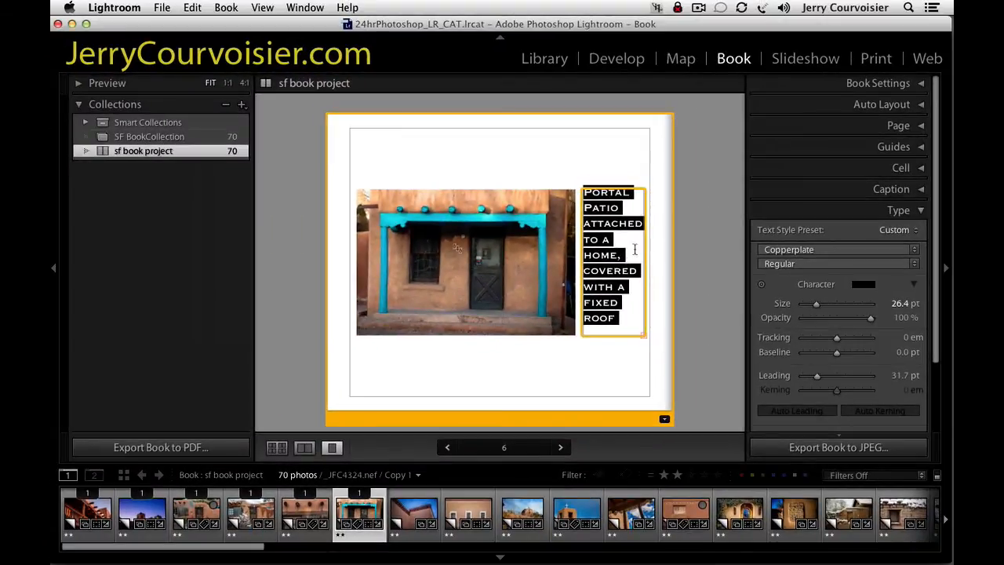
{"action": "left_click", "coordinate": [894, 306]}
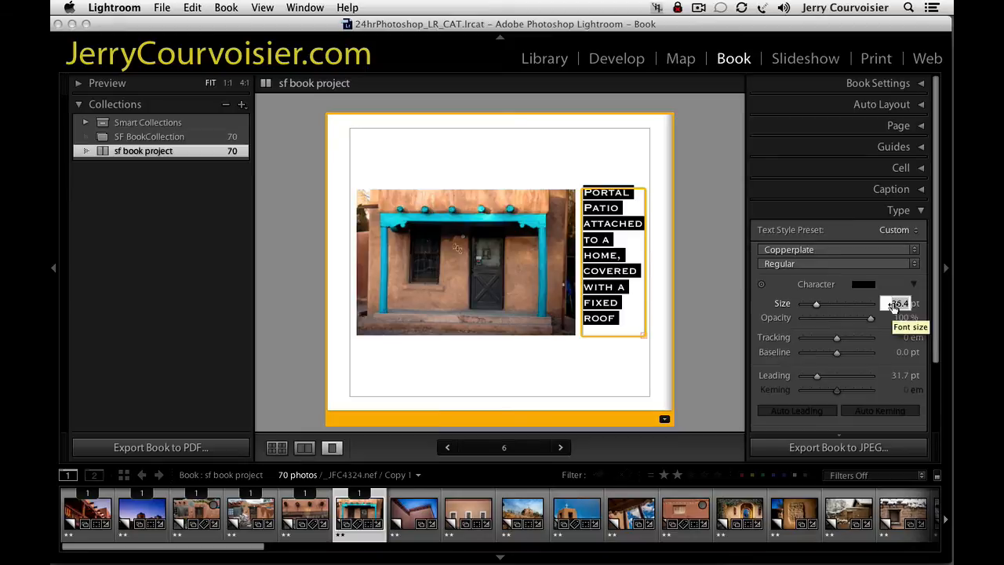
{"action": "key", "text": "Tab"}
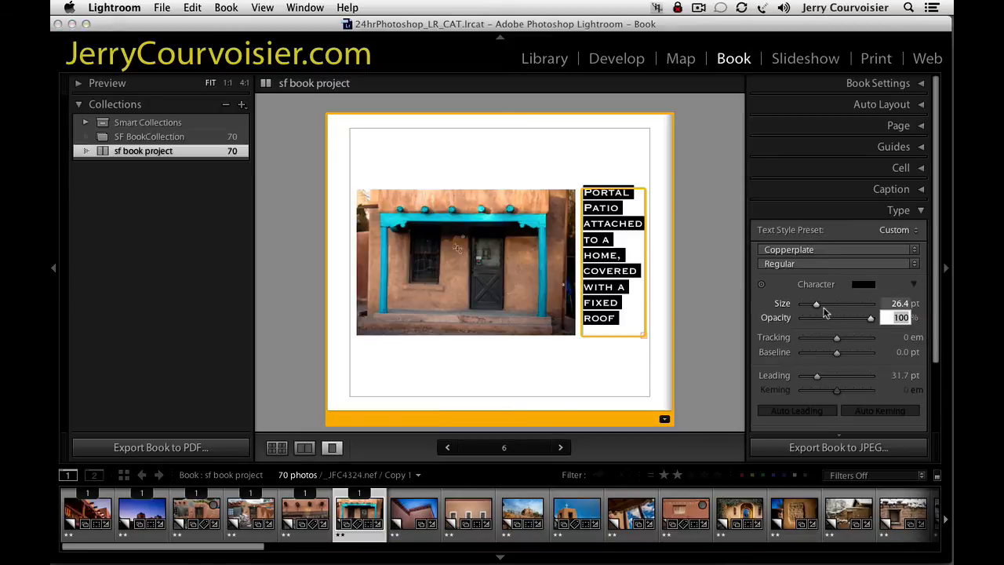
{"action": "left_click_drag", "start_coordinate": [823, 312], "coordinate": [809, 304]}
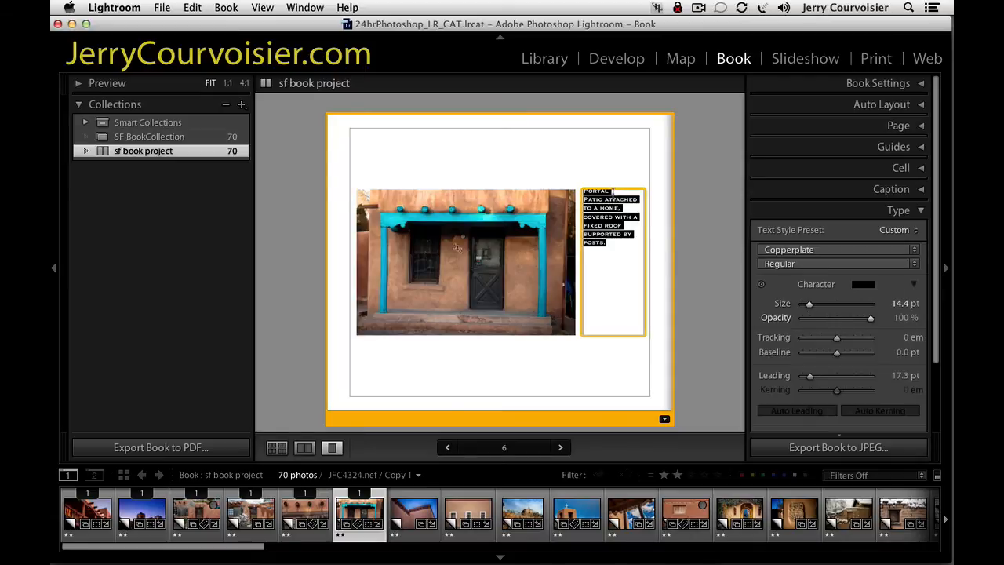
Insert a blank line below the Portal heading in the page 6 caption, and centre the whole caption vertically.
{"action": "left_click", "coordinate": [613, 192]}
{"action": "key", "text": "Return"}
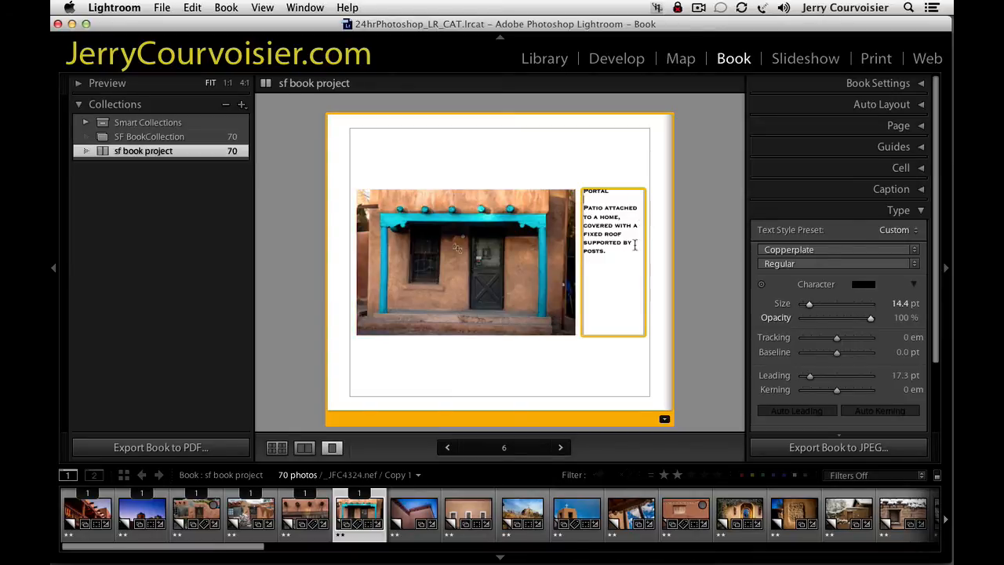
{"action": "left_click_drag", "start_coordinate": [609, 256], "coordinate": [578, 184]}
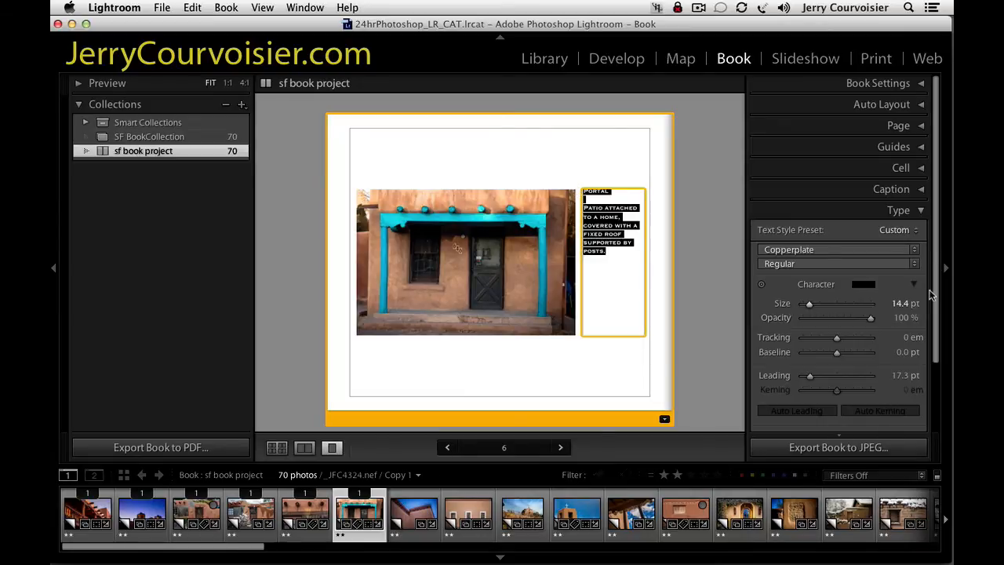
{"action": "scroll", "coordinate": [937, 302], "scroll_direction": "down", "scroll_amount": 3}
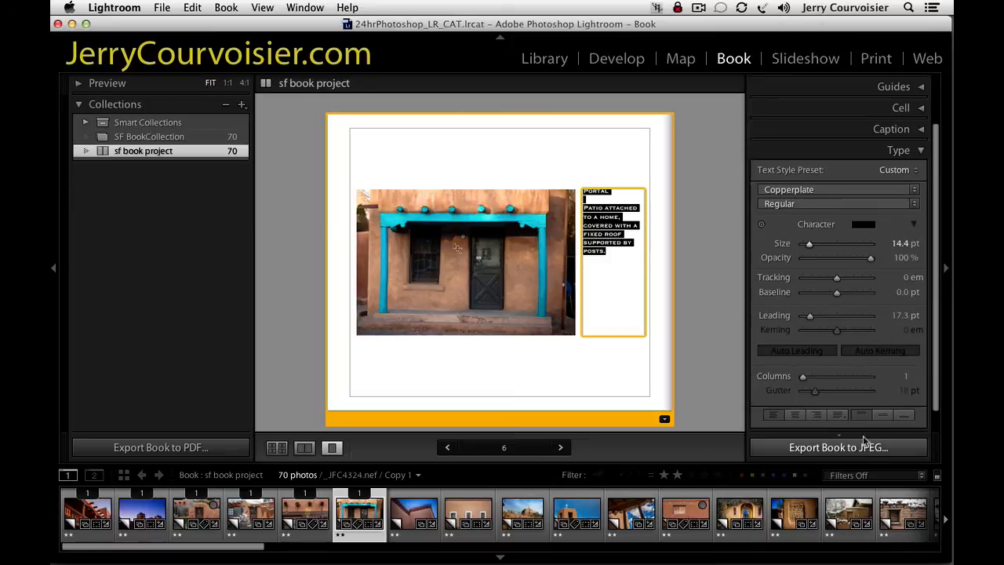
{"action": "left_click", "coordinate": [882, 417]}
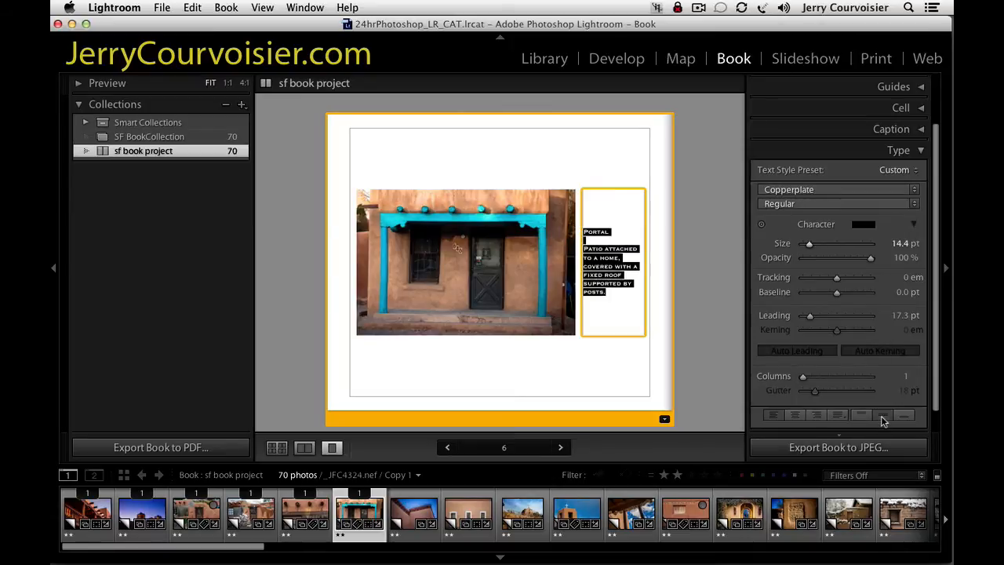
Deselect the page 6 caption, turn off the page's background graphic, and set its background colour to black.
{"action": "left_click", "coordinate": [607, 319]}
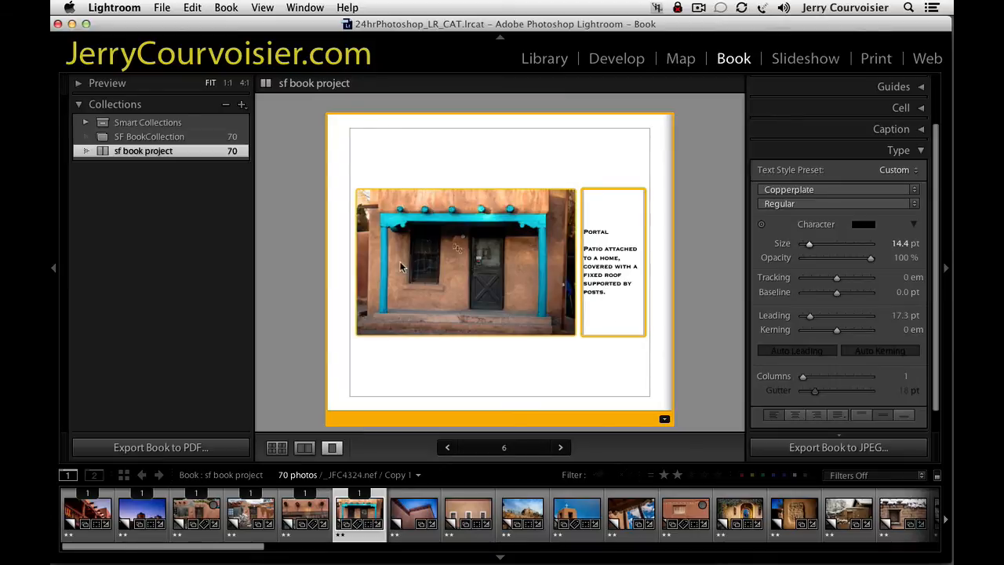
{"action": "left_click", "coordinate": [484, 161]}
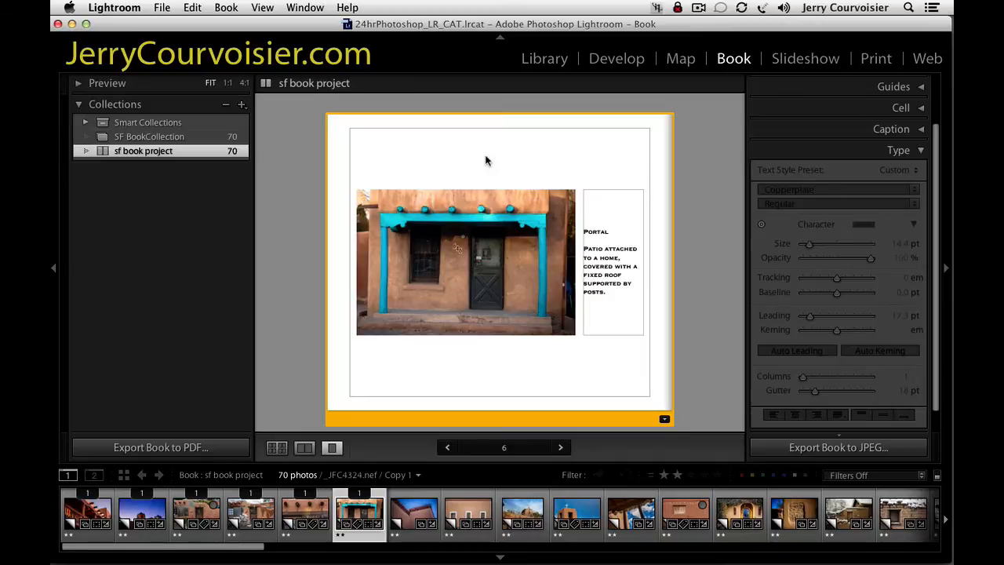
{"action": "left_click", "coordinate": [919, 156]}
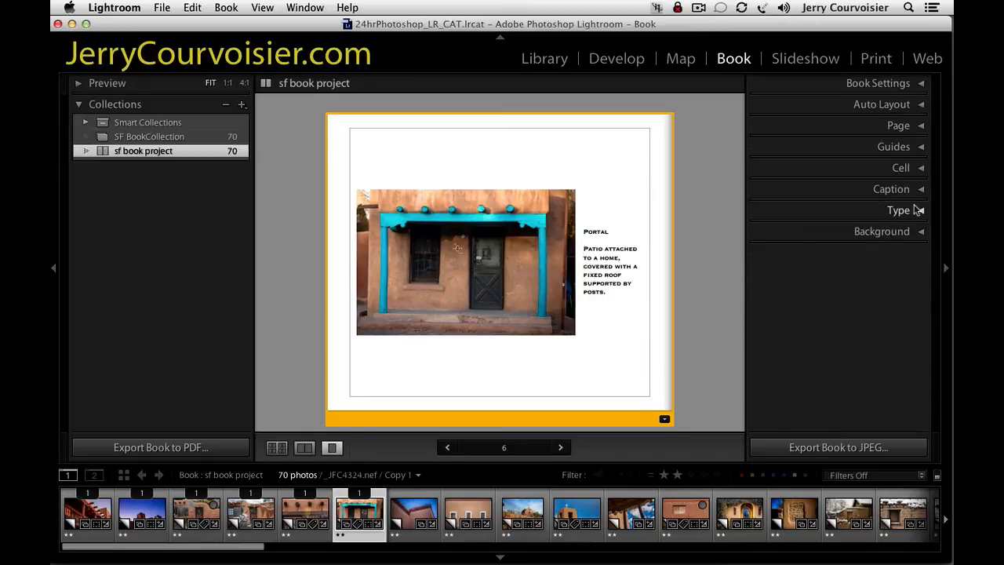
{"action": "left_click", "coordinate": [914, 237]}
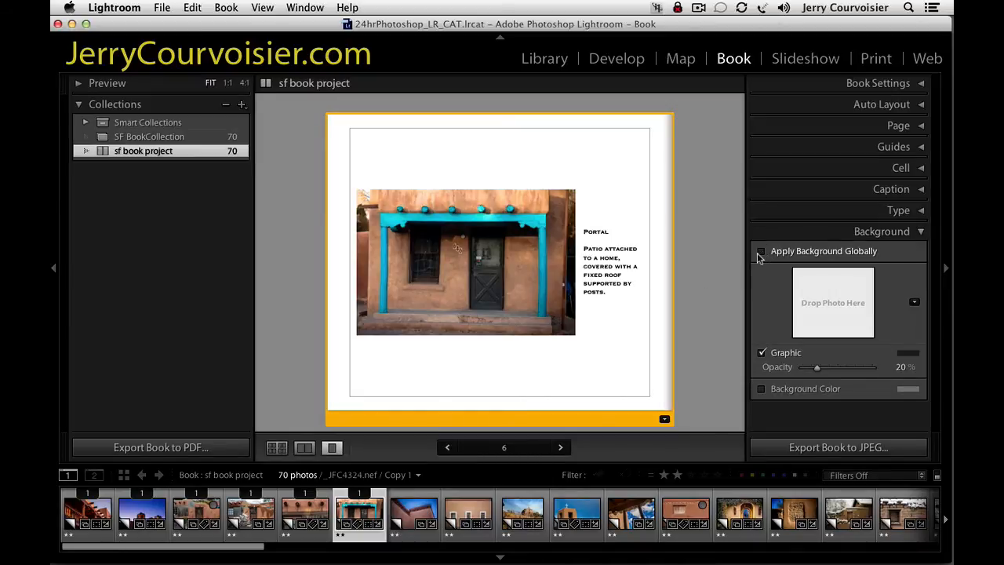
{"action": "left_click", "coordinate": [760, 389]}
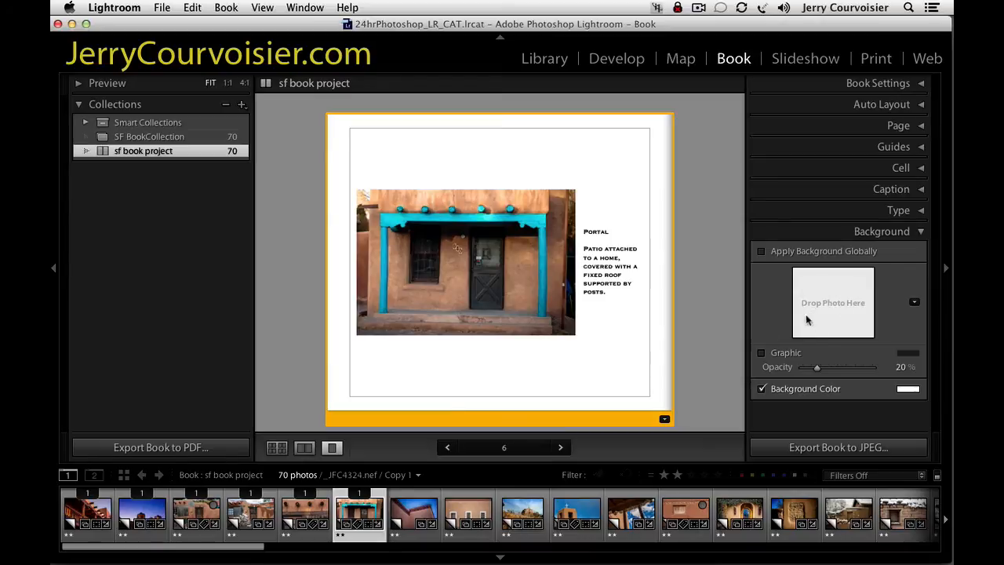
{"action": "left_click", "coordinate": [912, 392]}
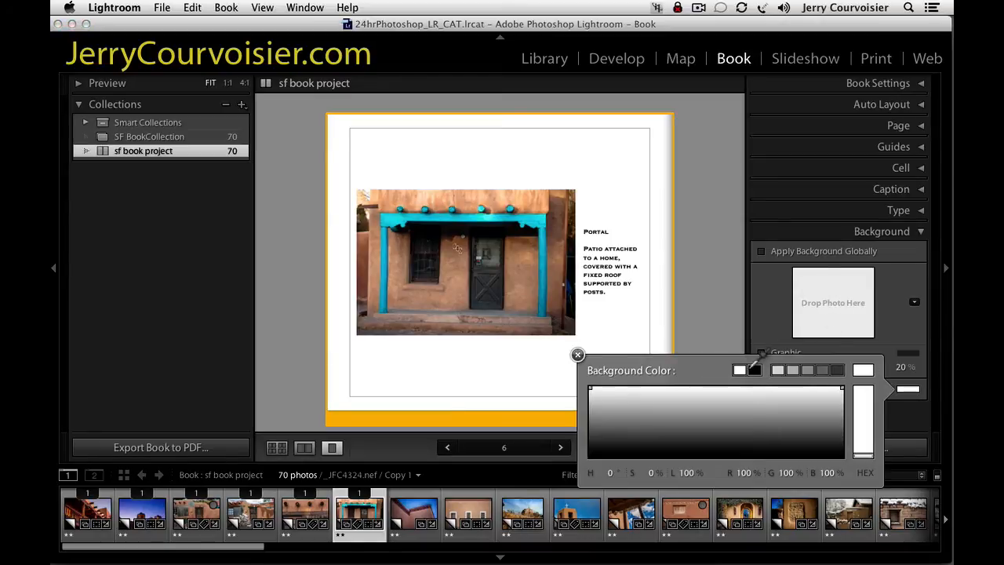
{"action": "left_click", "coordinate": [753, 369]}
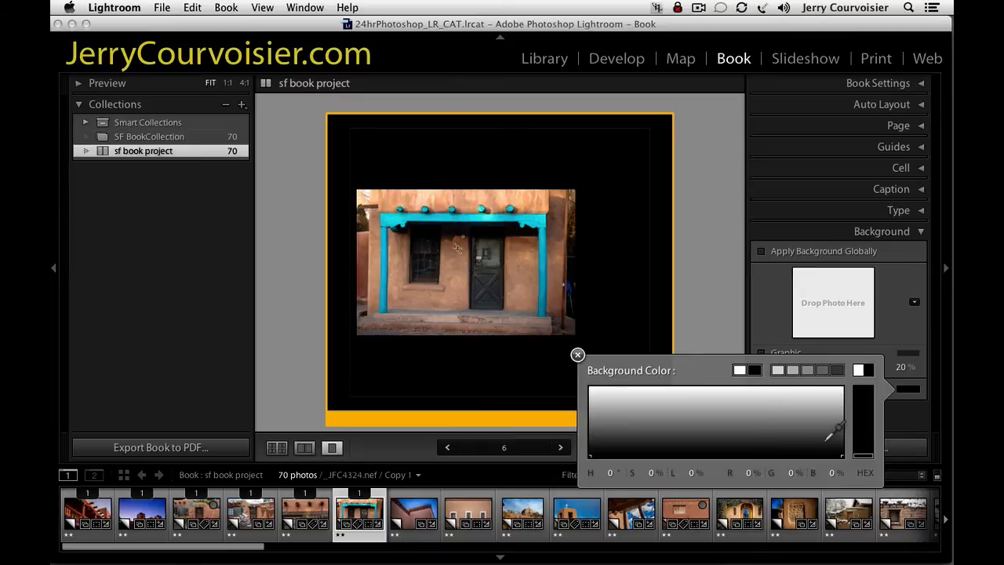
{"action": "left_click", "coordinate": [577, 355]}
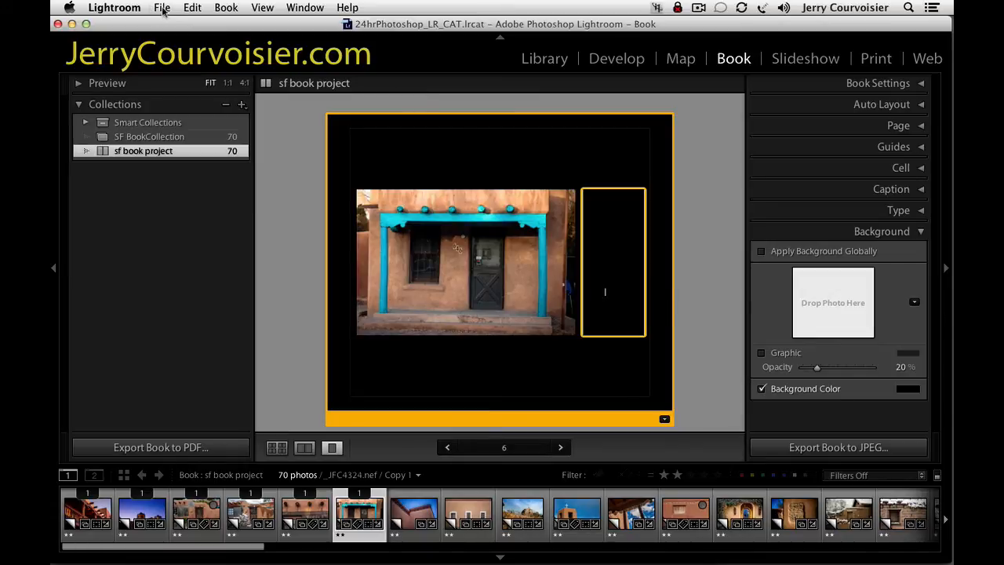
Select all of the Portal caption text on page 6 and set its character colour to white.
{"action": "left_click", "coordinate": [188, 9]}
{"action": "left_click", "coordinate": [213, 122]}
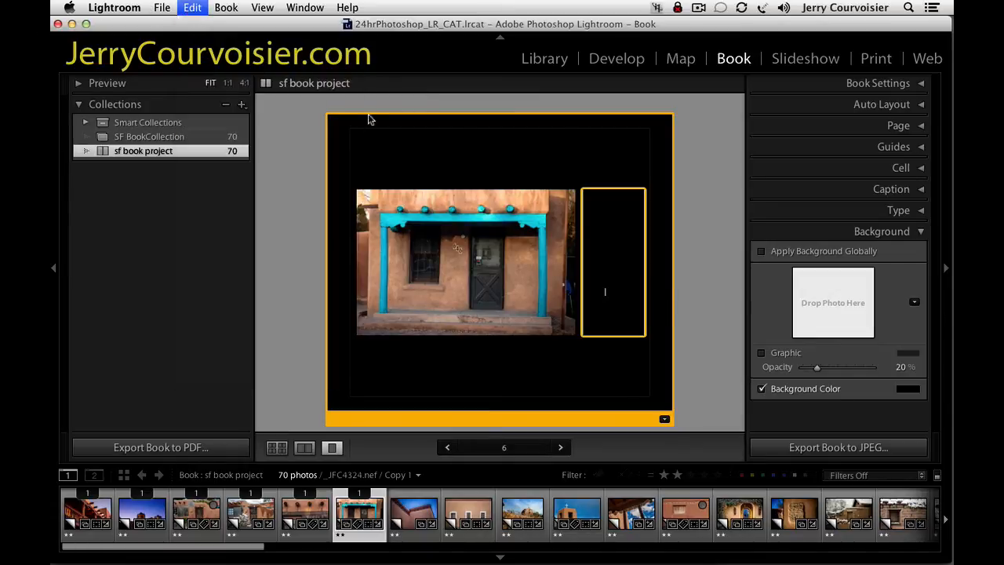
{"action": "left_click", "coordinate": [896, 209]}
{"action": "left_click", "coordinate": [868, 229]}
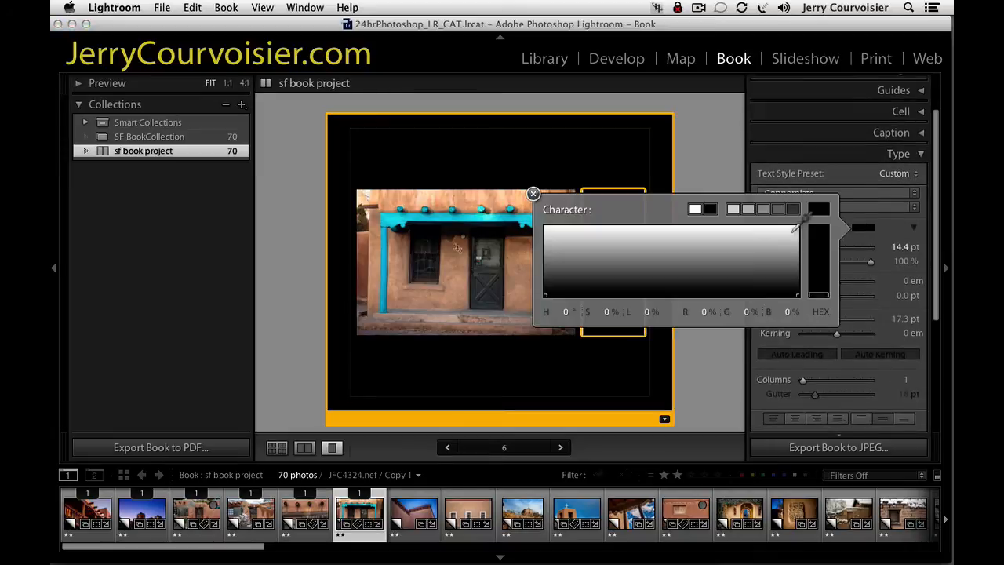
{"action": "left_click", "coordinate": [695, 210]}
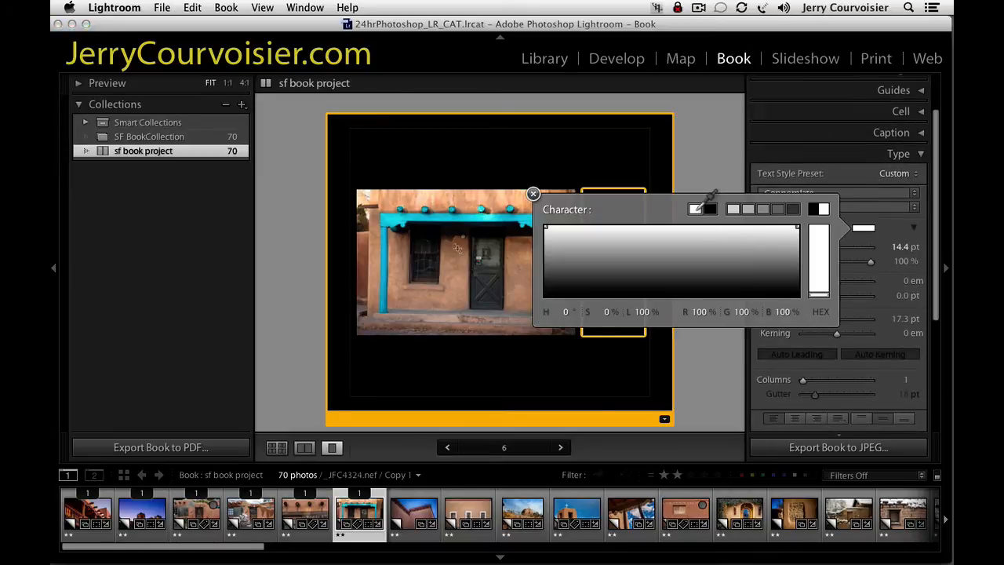
{"action": "left_click", "coordinate": [534, 194]}
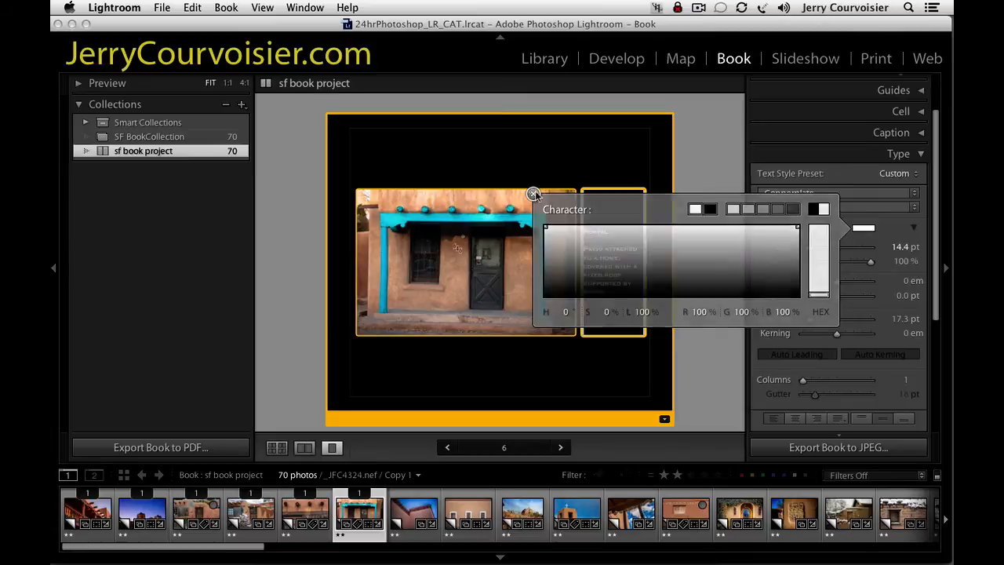
{"action": "left_click", "coordinate": [643, 327]}
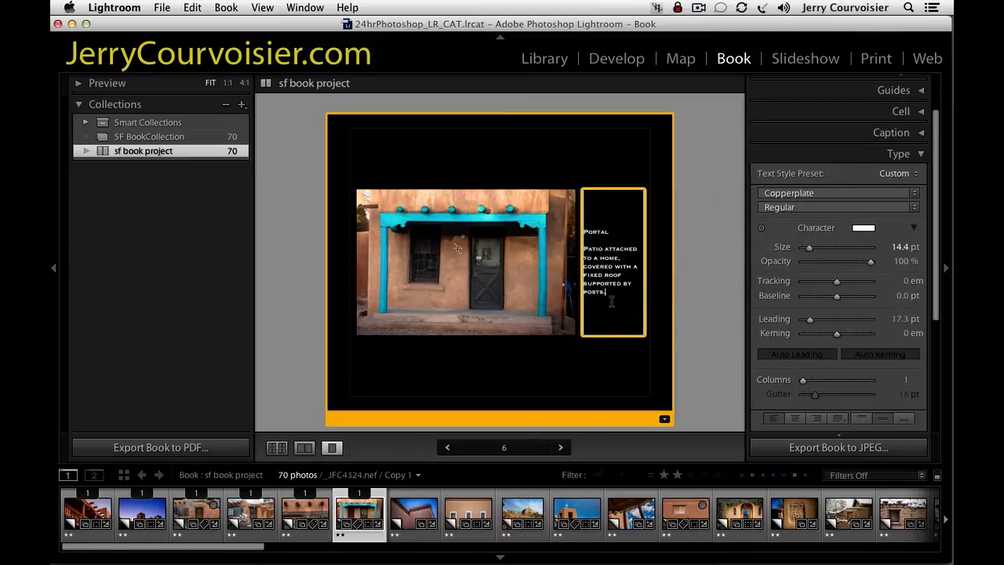
Select the whole Portal caption on page 6, from its heading to the last line.
{"action": "left_click_drag", "start_coordinate": [612, 302], "coordinate": [587, 228]}
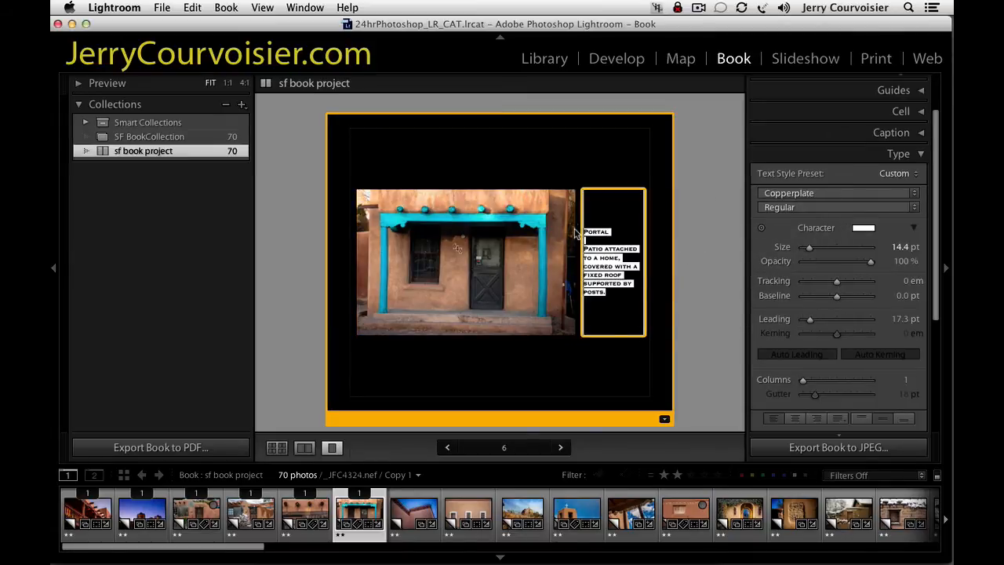
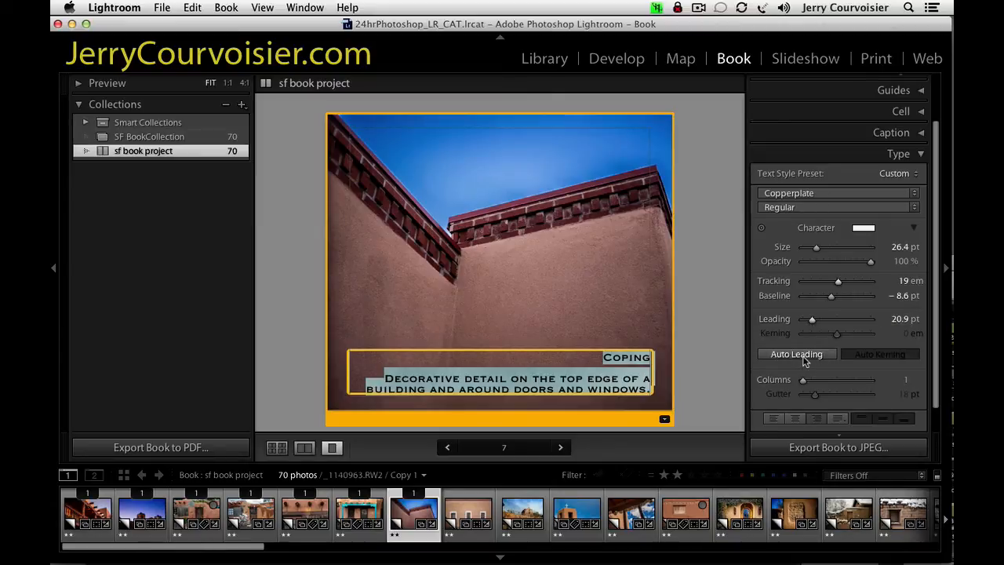
Apply auto leading to the page 7 Coping caption, deselect it, and return to the multi-page overview.
{"action": "left_click", "coordinate": [797, 356]}
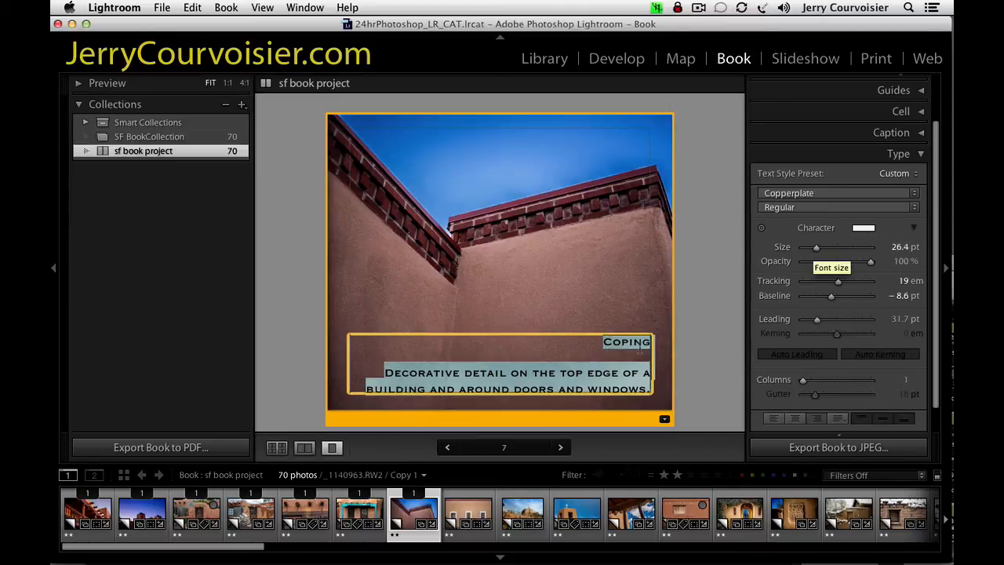
{"action": "left_click", "coordinate": [708, 367]}
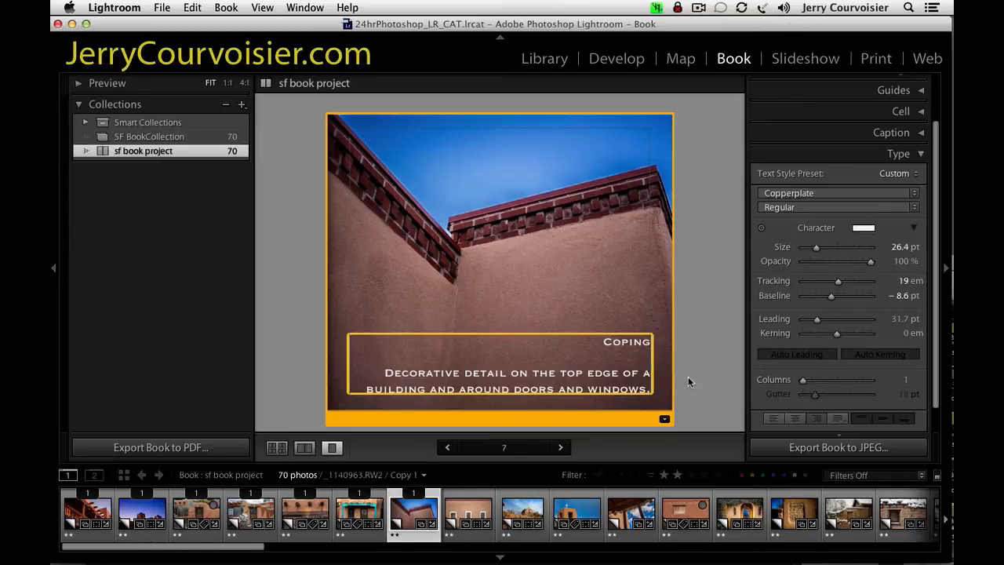
{"action": "left_click", "coordinate": [277, 447]}
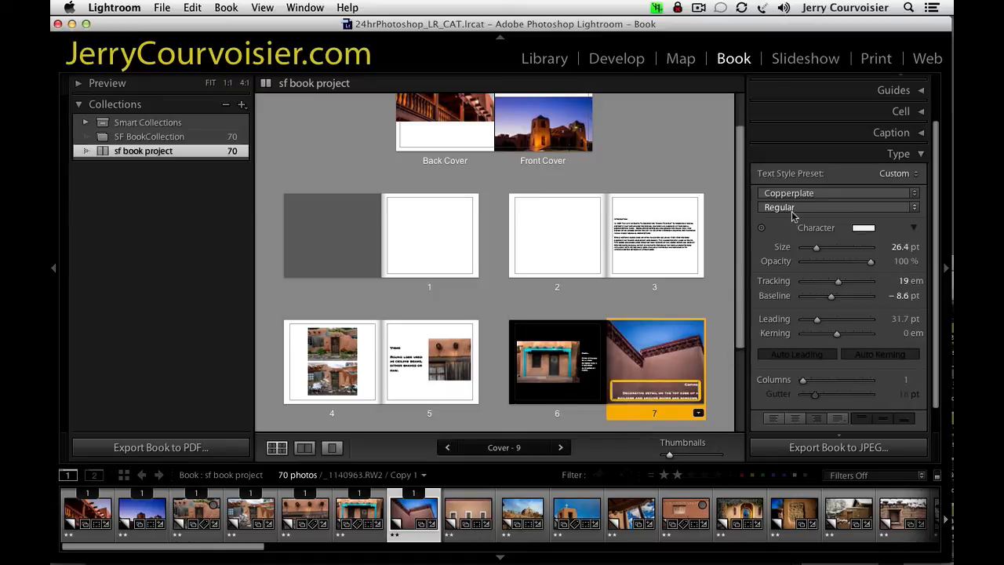
Look through the available Auto Layout presets while keeping left_PGtextbox_right_PG_photo selected.
{"action": "left_click", "coordinate": [886, 155]}
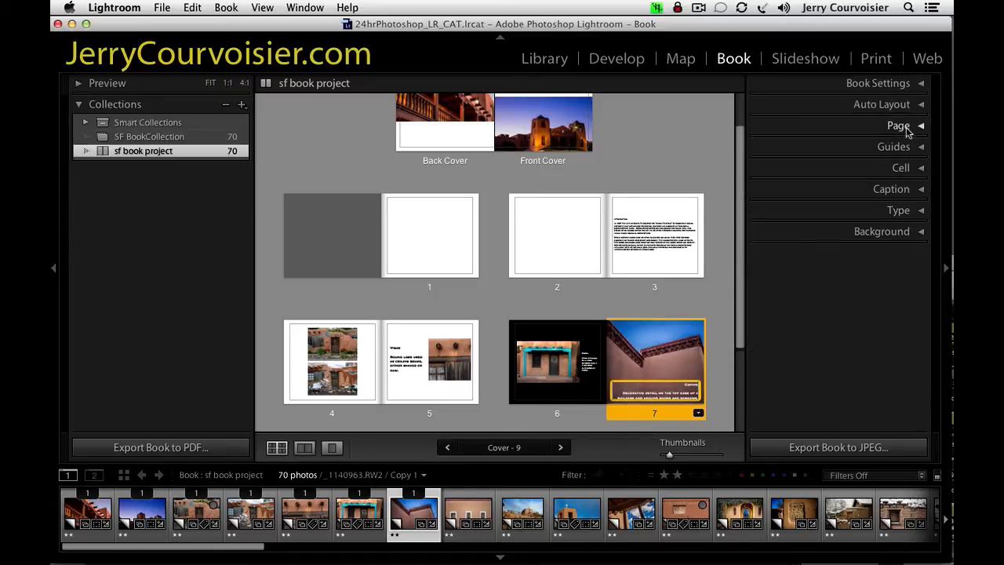
{"action": "left_click", "coordinate": [907, 127]}
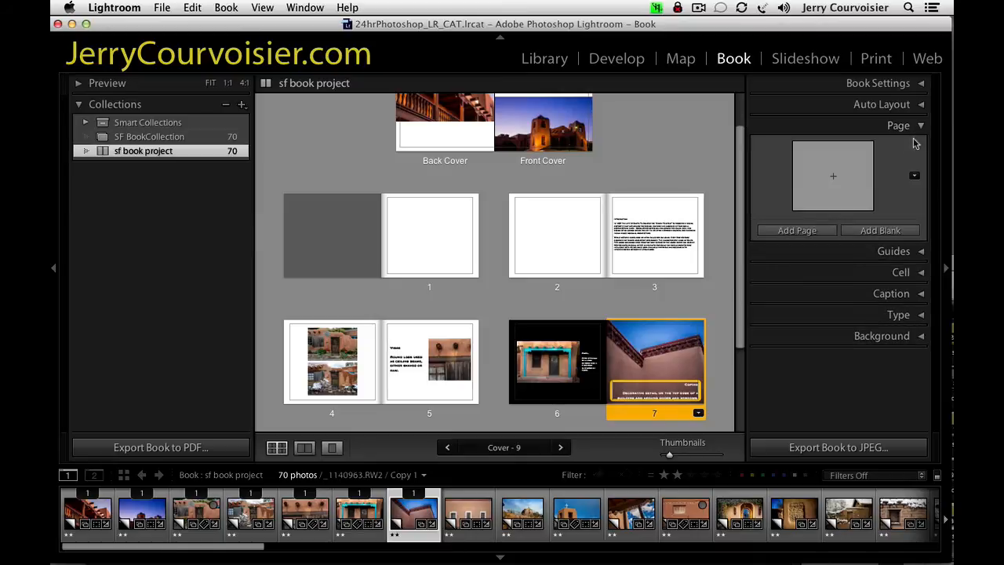
{"action": "left_click", "coordinate": [888, 105]}
{"action": "left_click", "coordinate": [829, 124]}
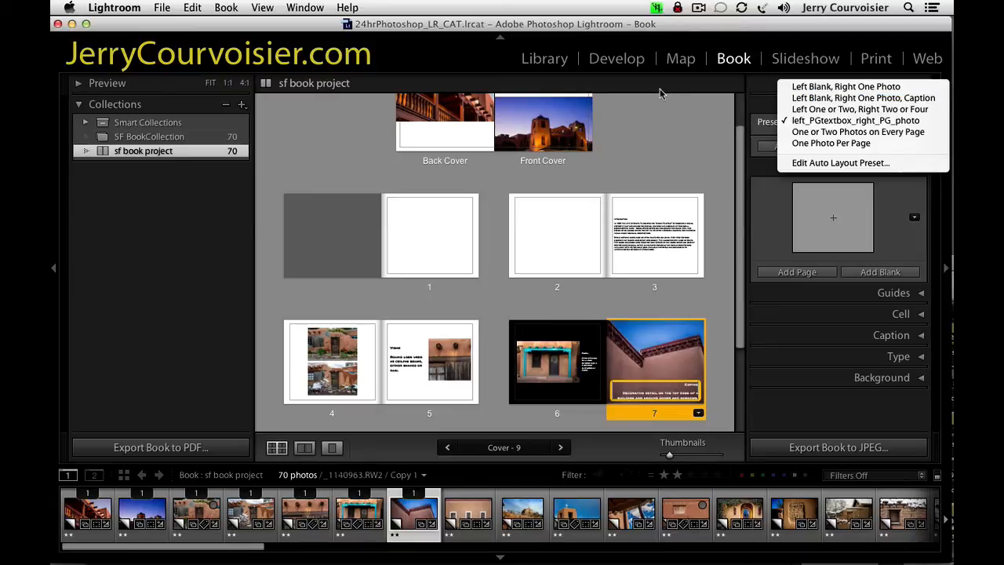
{"action": "left_click", "coordinate": [686, 83]}
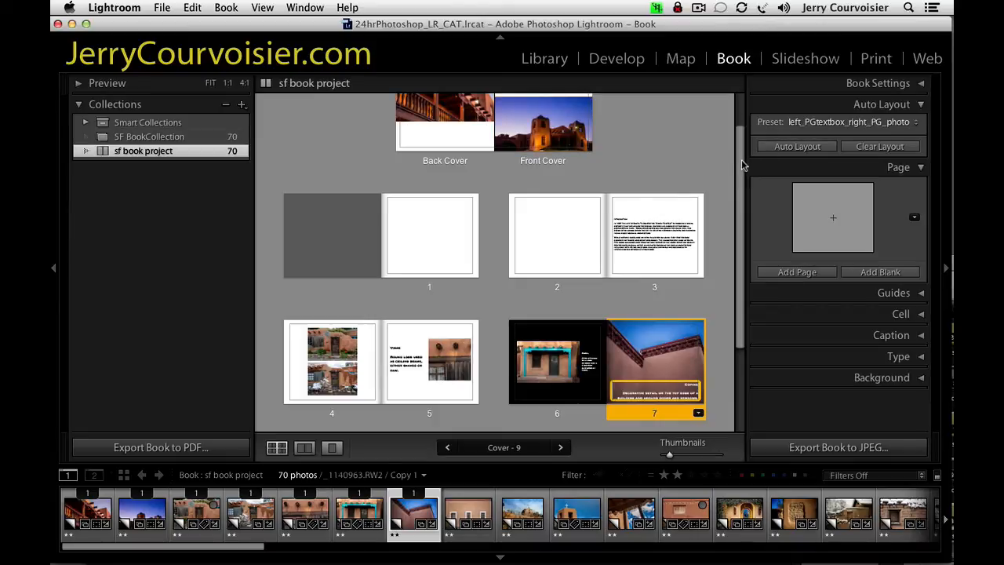
Review the book's layout from the cover to pages 8 and 9.
{"action": "left_click_drag", "start_coordinate": [743, 164], "coordinate": [742, 133]}
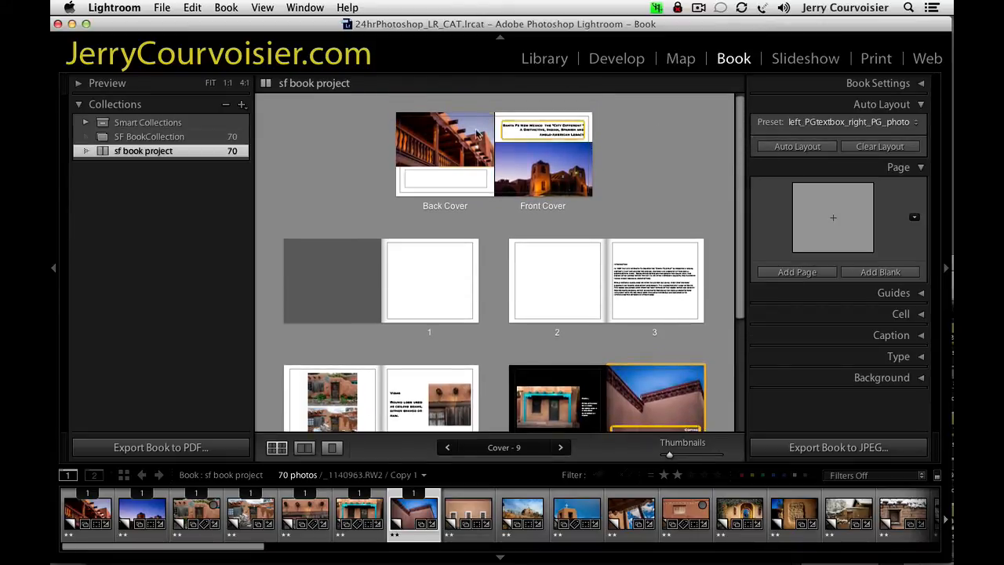
{"action": "left_click", "coordinate": [530, 167]}
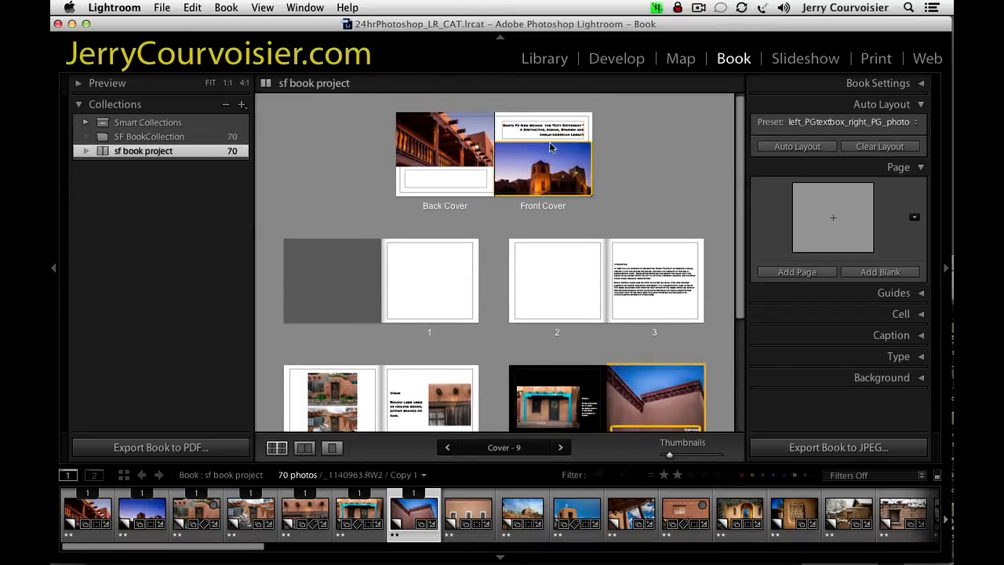
{"action": "left_click", "coordinate": [625, 168]}
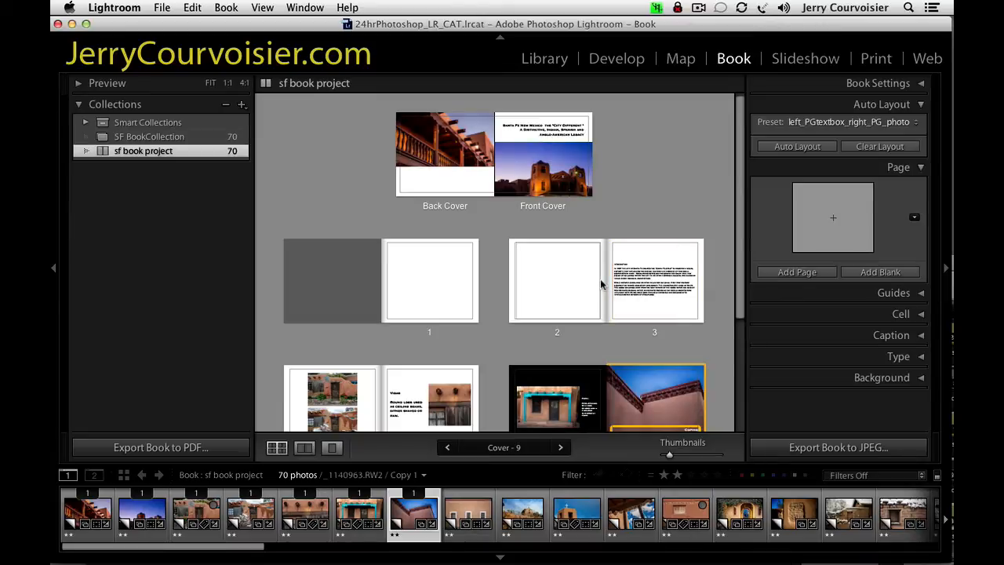
{"action": "left_click_drag", "start_coordinate": [739, 304], "coordinate": [741, 403]}
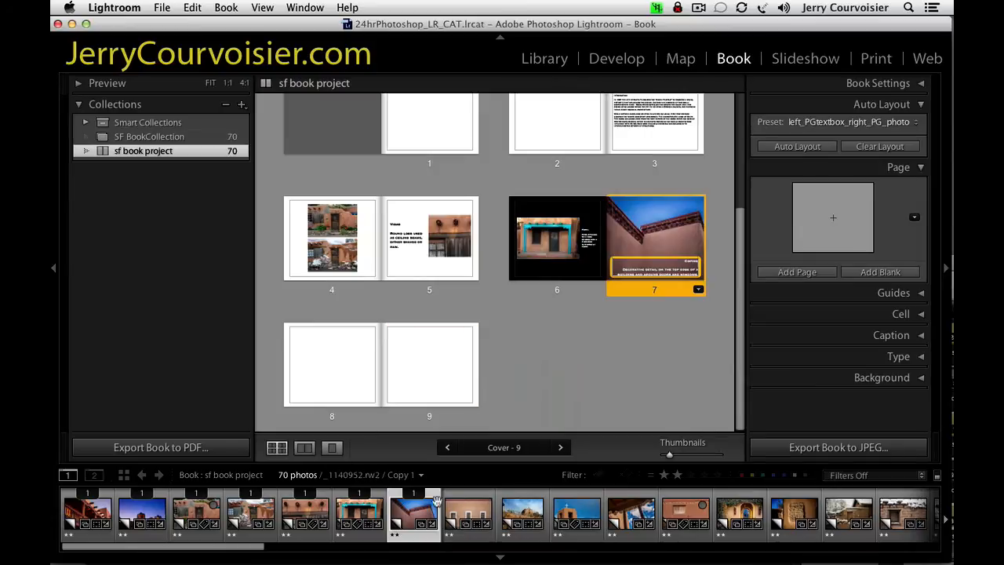
{"action": "left_click", "coordinate": [524, 516]}
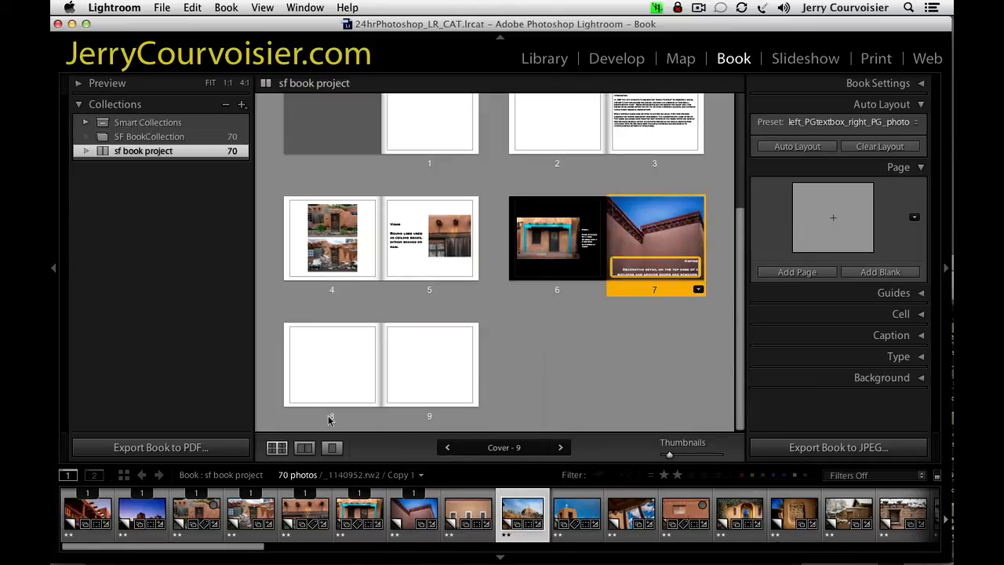
{"action": "left_click", "coordinate": [364, 382]}
{"action": "left_click", "coordinate": [373, 416]}
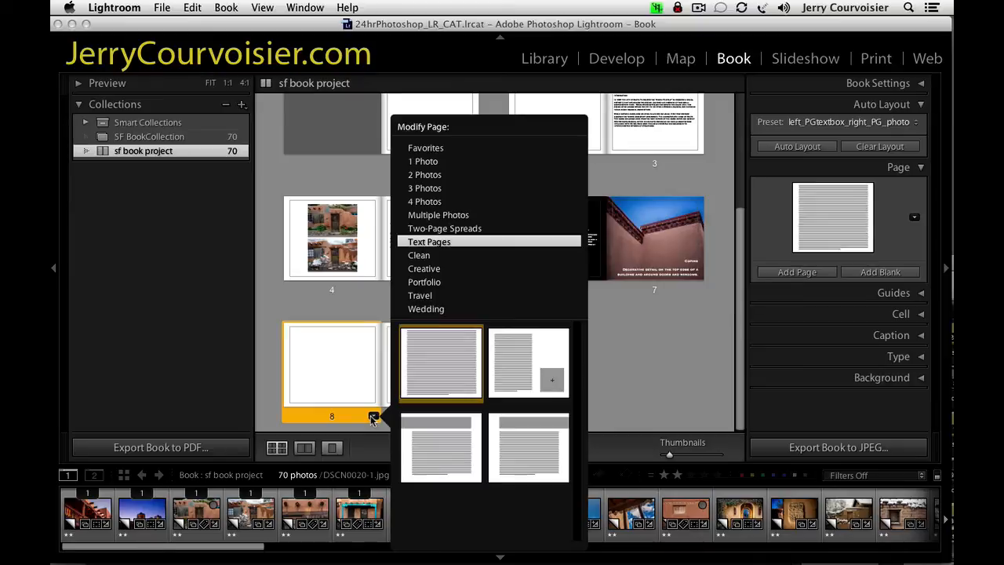
{"action": "left_click", "coordinate": [265, 347]}
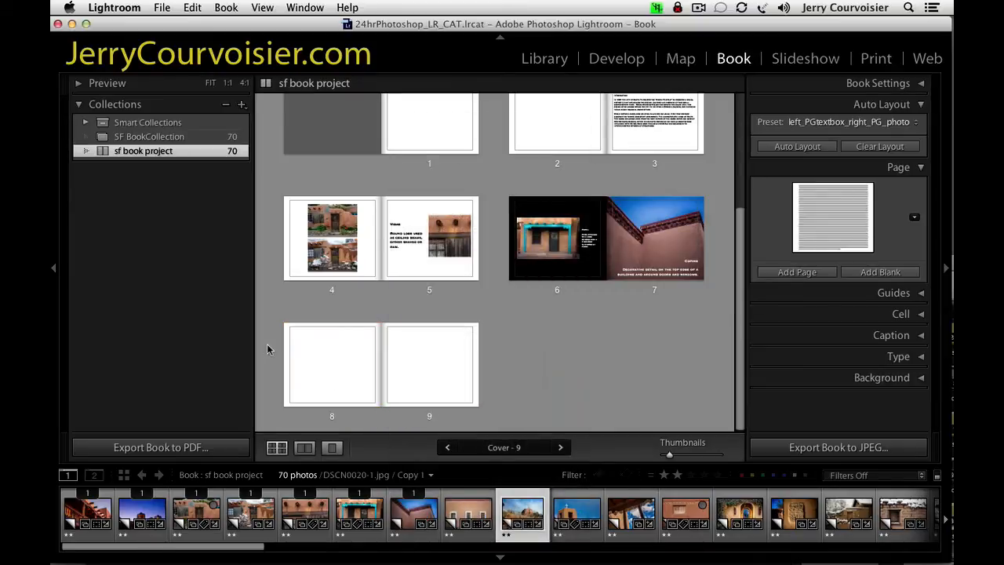
Apply to page 8 the 4 Photos layout with a column of photos beside text blocks.
{"action": "left_click", "coordinate": [329, 402]}
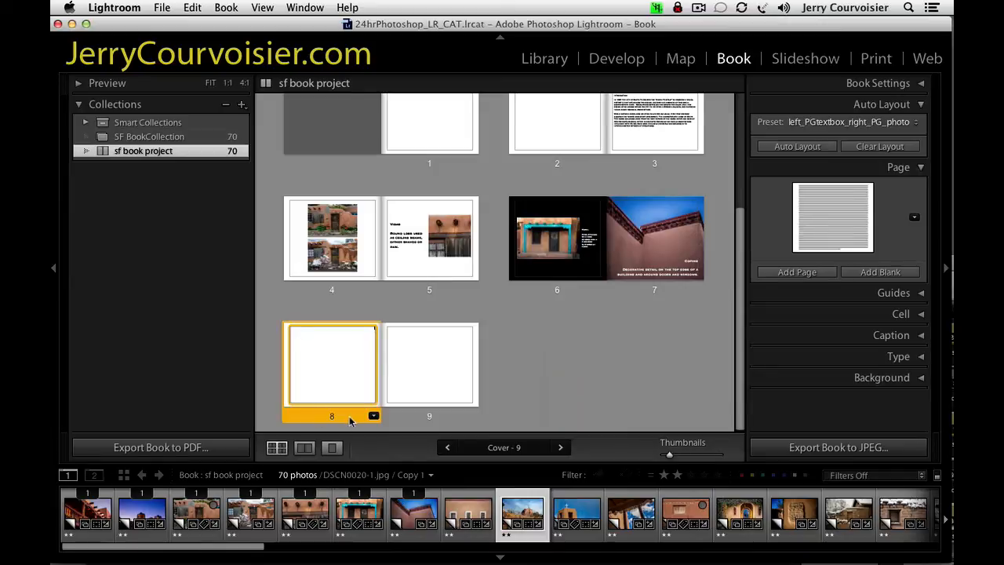
{"action": "left_click", "coordinate": [373, 417]}
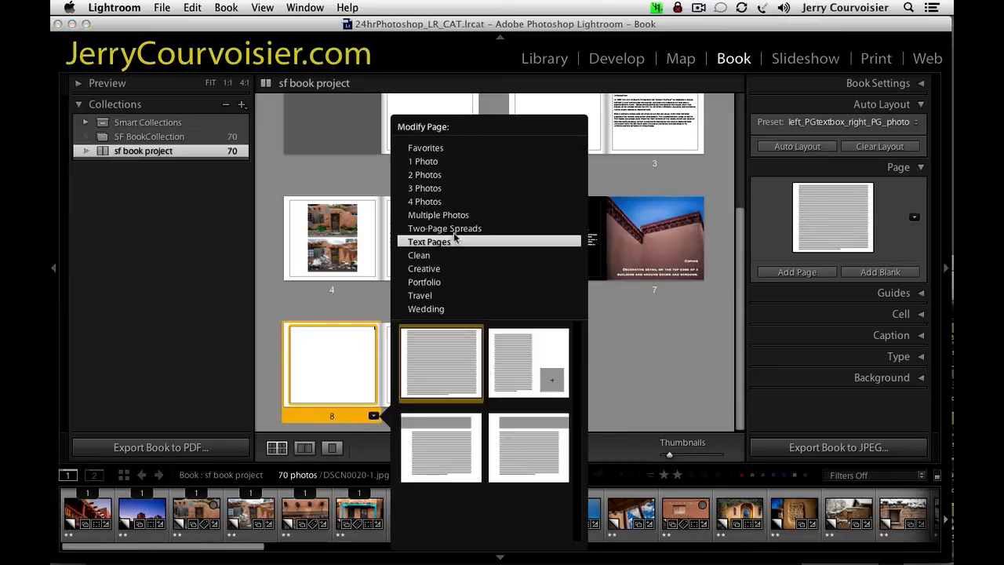
{"action": "left_click", "coordinate": [424, 201]}
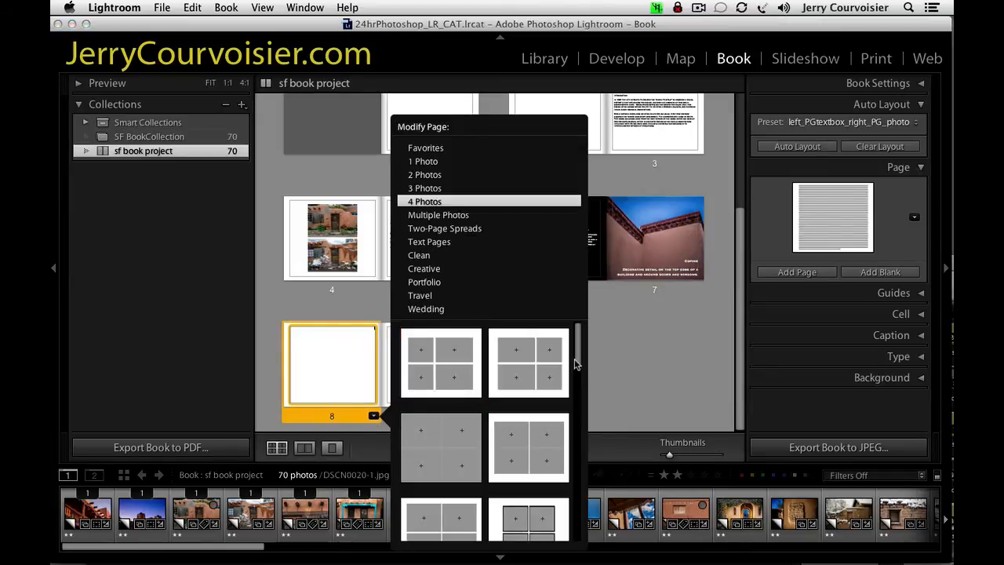
{"action": "scroll", "coordinate": [579, 365], "scroll_direction": "down", "scroll_amount": 2}
{"action": "left_click_drag", "start_coordinate": [579, 366], "coordinate": [581, 405]}
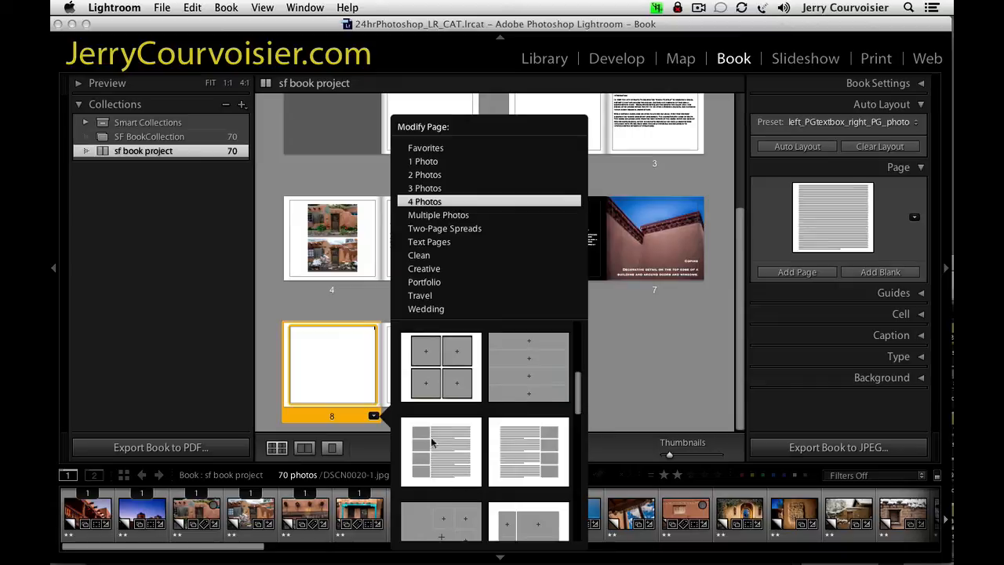
{"action": "left_click", "coordinate": [417, 432]}
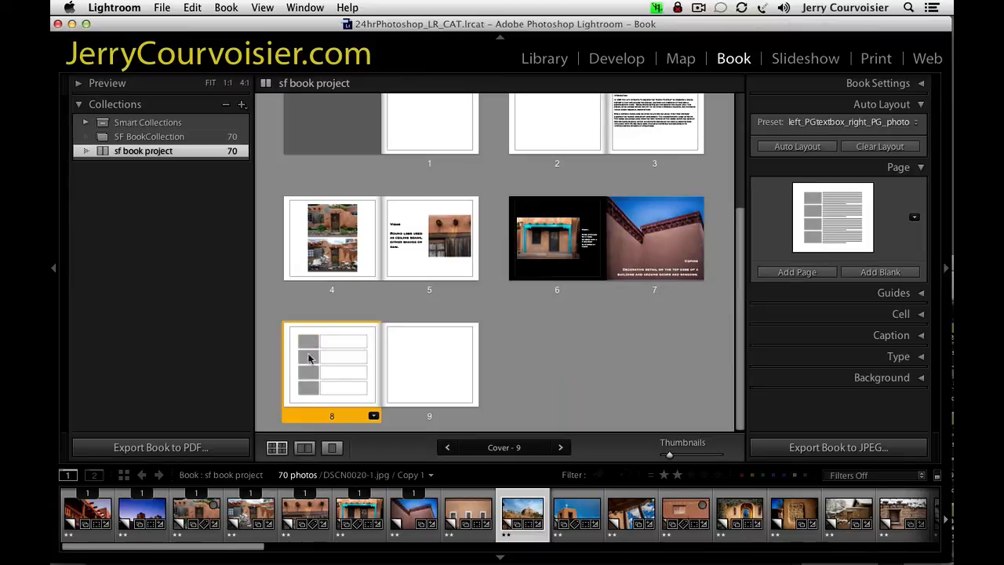
Change page 8 to the 4 Photos layout with a two-by-two grid of black-bordered photo cells.
{"action": "left_click", "coordinate": [374, 415]}
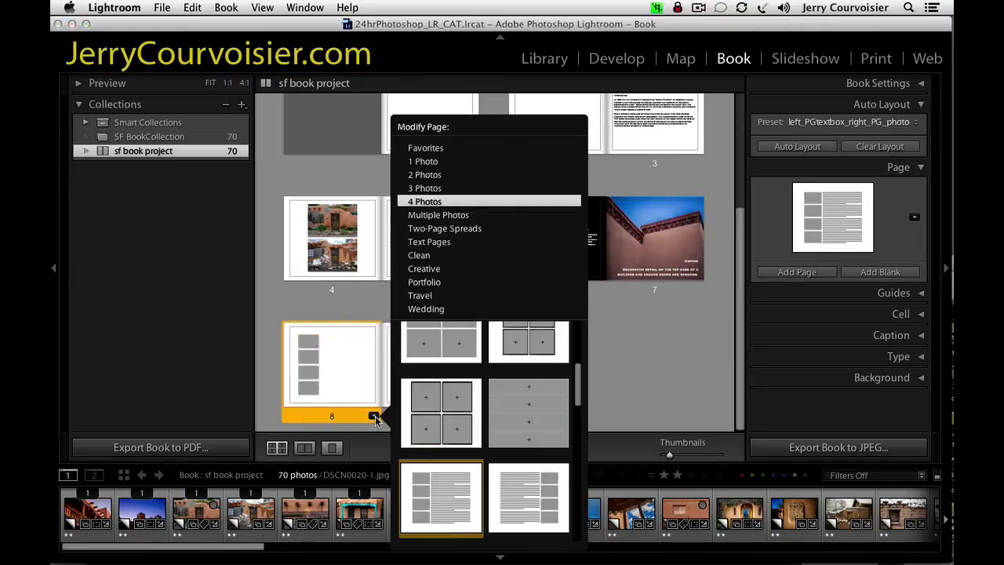
{"action": "left_click", "coordinate": [438, 423]}
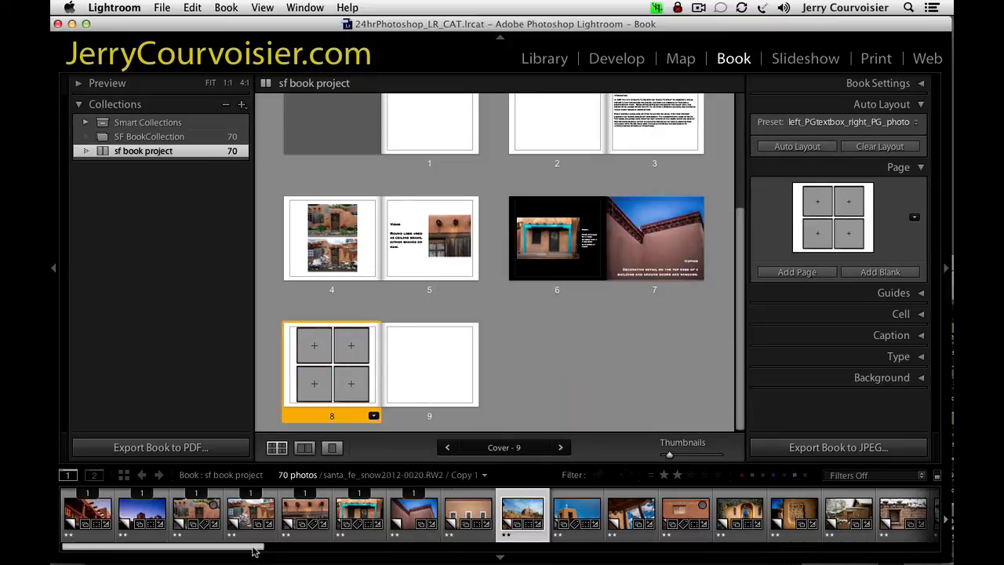
Fill the four cells of page 8 with the exposed adobe niche photo and the three snowy adobe wall photos next to it.
{"action": "left_click_drag", "start_coordinate": [256, 553], "coordinate": [357, 554]}
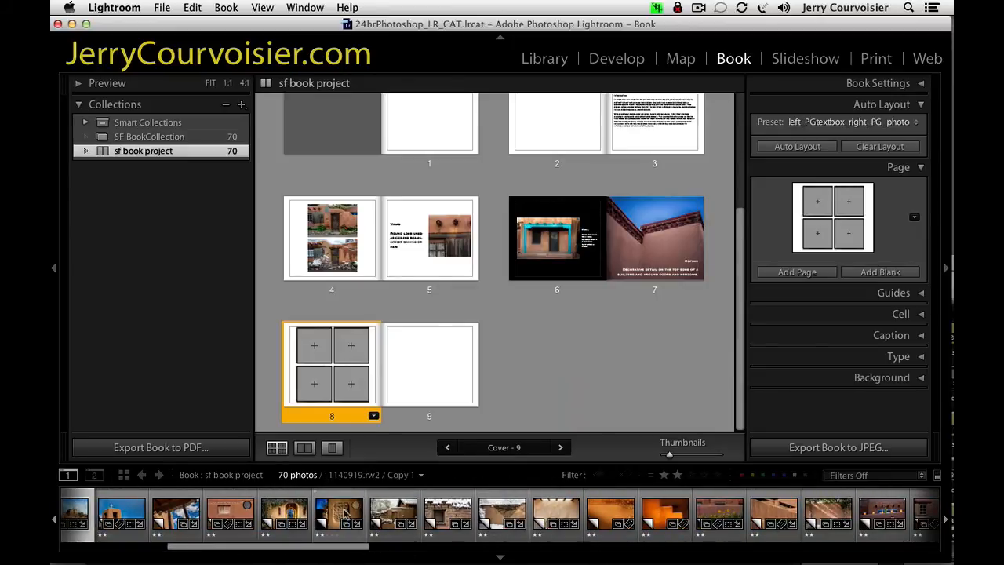
{"action": "left_click_drag", "start_coordinate": [345, 514], "coordinate": [313, 349]}
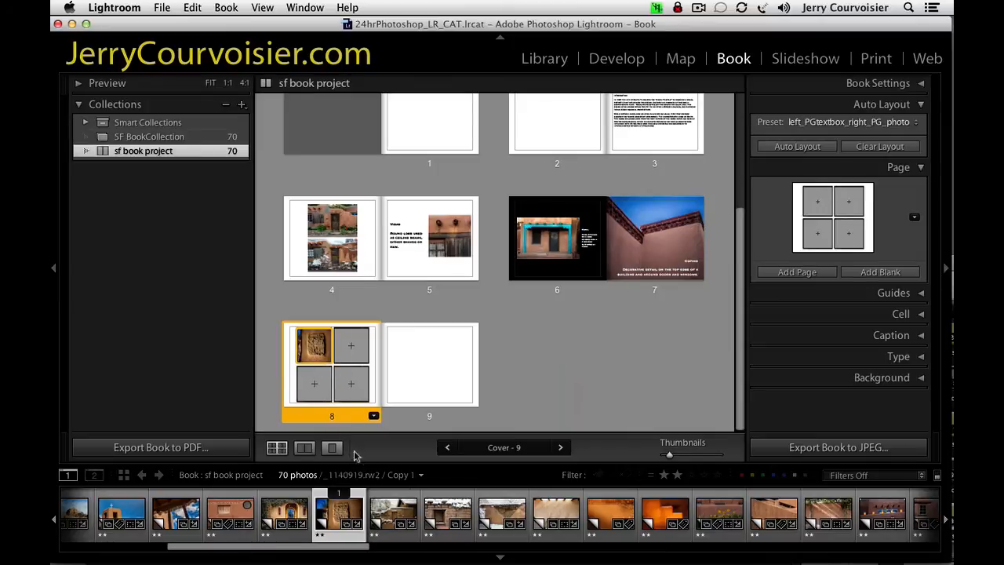
{"action": "left_click_drag", "start_coordinate": [394, 514], "coordinate": [368, 362]}
{"action": "left_click_drag", "start_coordinate": [447, 518], "coordinate": [310, 390]}
{"action": "left_click_drag", "start_coordinate": [502, 514], "coordinate": [354, 384]}
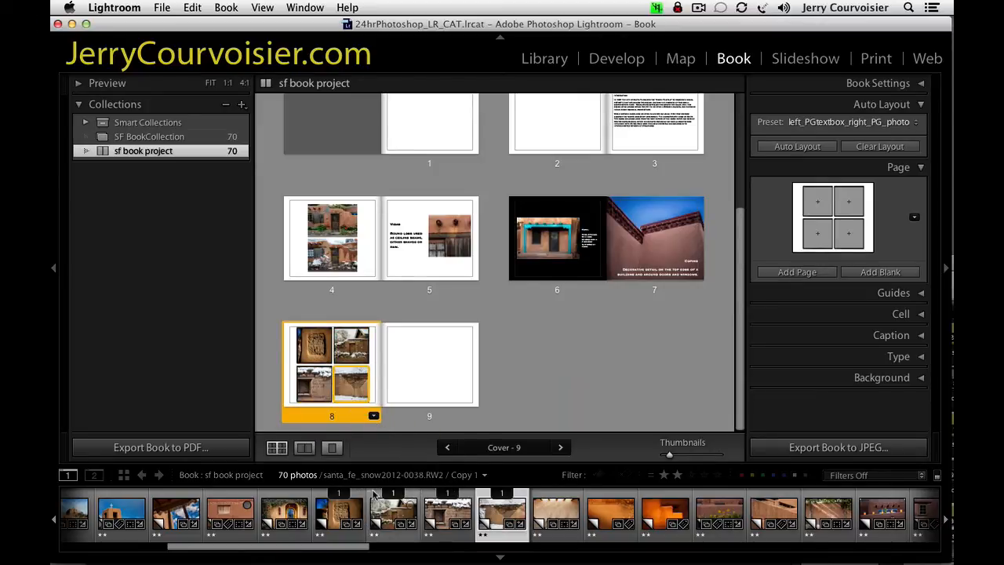
View page 8 on its own, shift its lower-left window photo to the right, and zoom that photo to 20%.
{"action": "left_click", "coordinate": [332, 447]}
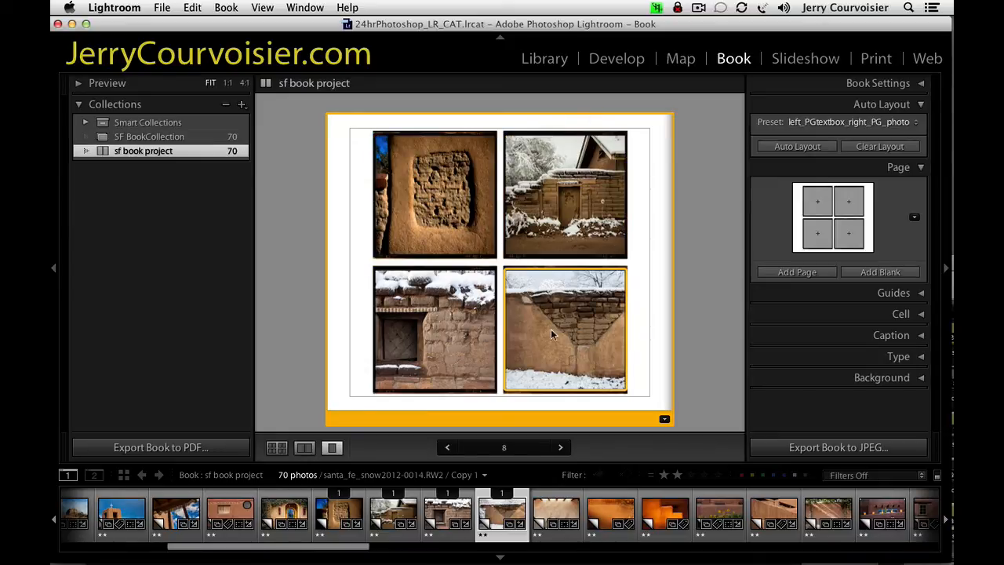
{"action": "left_click", "coordinate": [427, 333]}
{"action": "left_click_drag", "start_coordinate": [424, 333], "coordinate": [461, 332]}
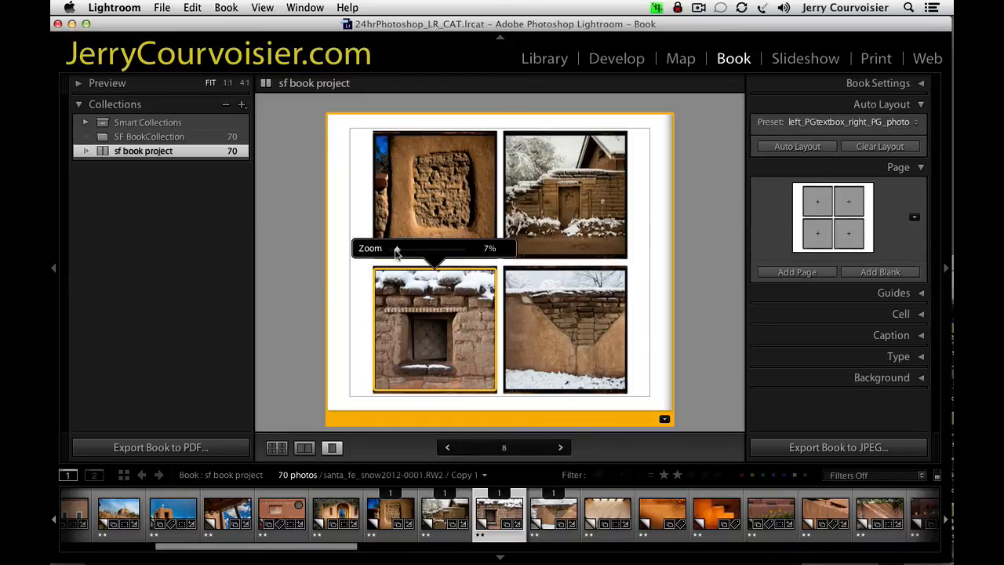
{"action": "mouse_move", "coordinate": [397, 252]}
{"action": "left_mouse_down"}
{"action": "mouse_move", "coordinate": [465, 253]}
{"action": "mouse_move", "coordinate": [386, 254]}
{"action": "mouse_move", "coordinate": [406, 253]}
{"action": "left_mouse_up"}
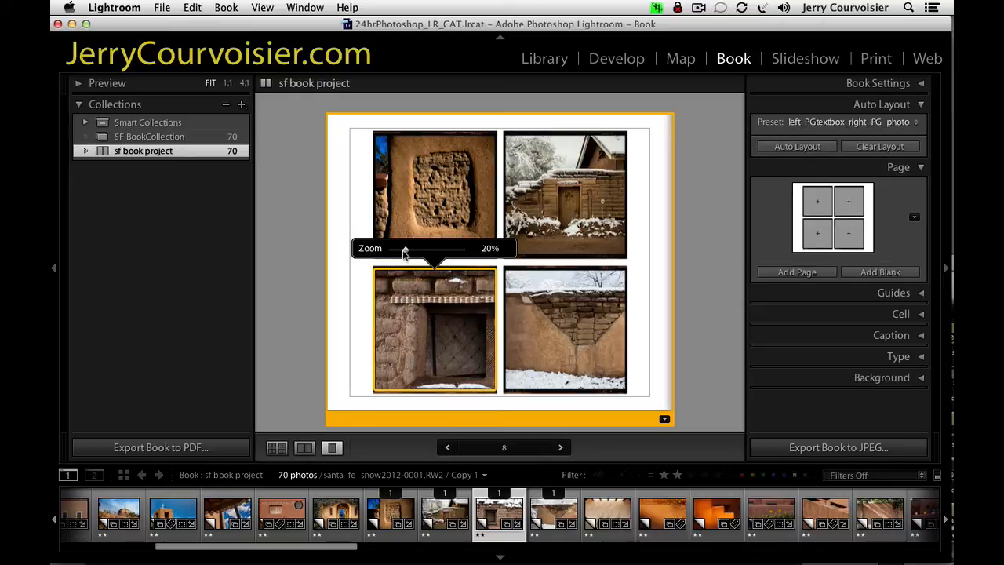
Zoom the upper-left adobe photo on page 8 to 44% and shift it right to show plaster beside brick.
{"action": "left_click", "coordinate": [432, 187]}
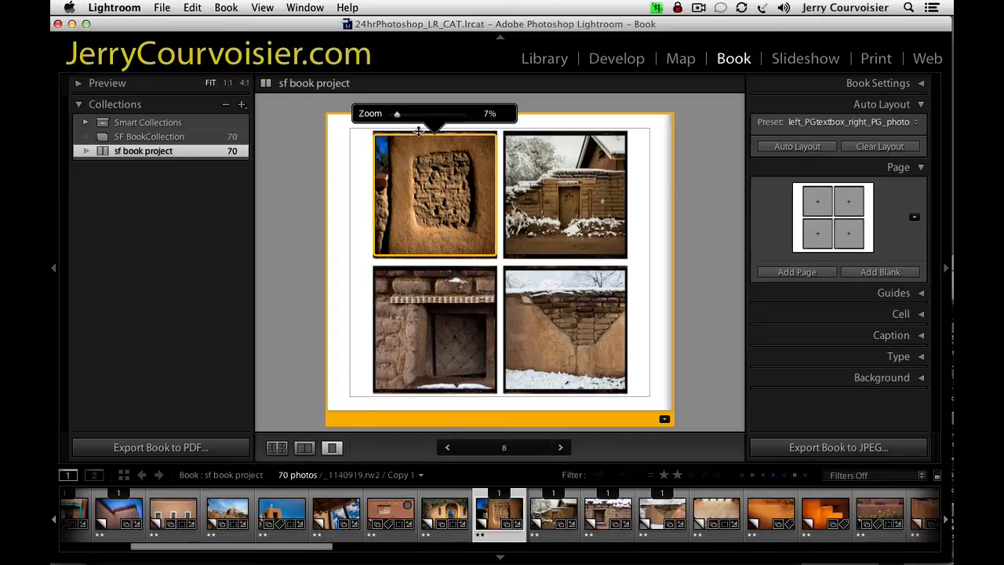
{"action": "left_click_drag", "start_coordinate": [397, 116], "coordinate": [421, 127]}
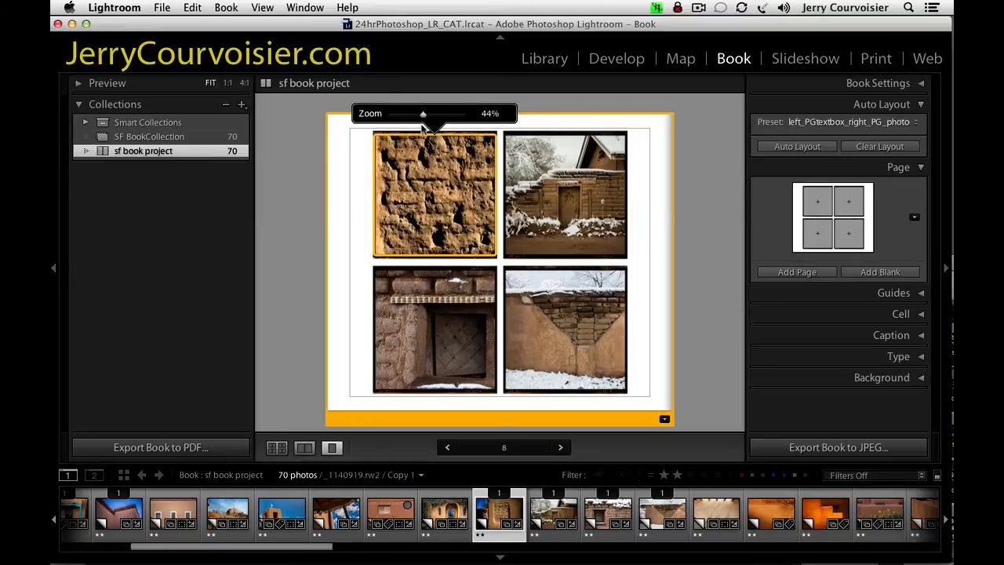
{"action": "left_click_drag", "start_coordinate": [423, 208], "coordinate": [469, 220]}
Zoom the upper-right photo on page 8 to 35% and shift it upward to frame the carved door.
{"action": "left_click", "coordinate": [575, 241]}
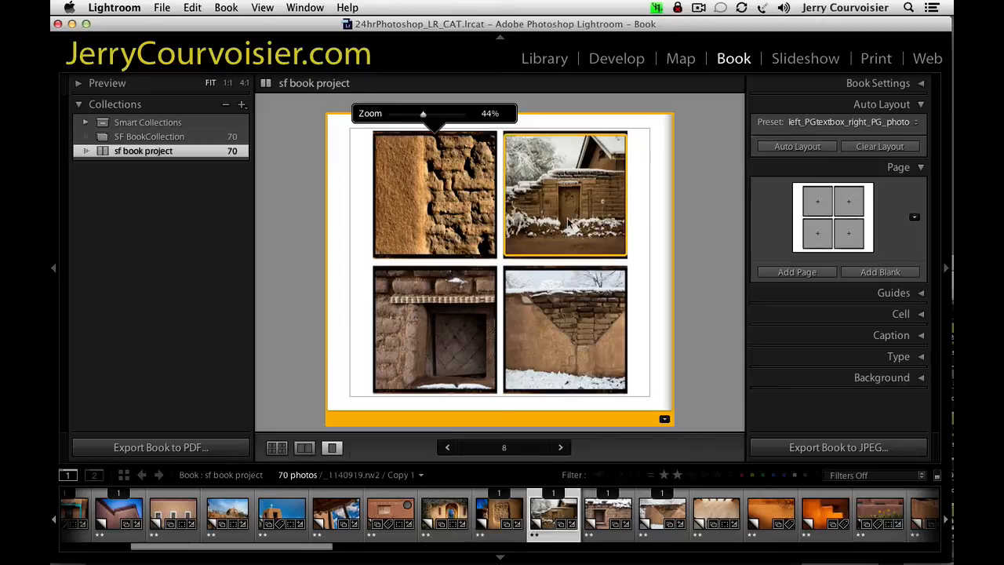
{"action": "left_click_drag", "start_coordinate": [527, 115], "coordinate": [547, 116]}
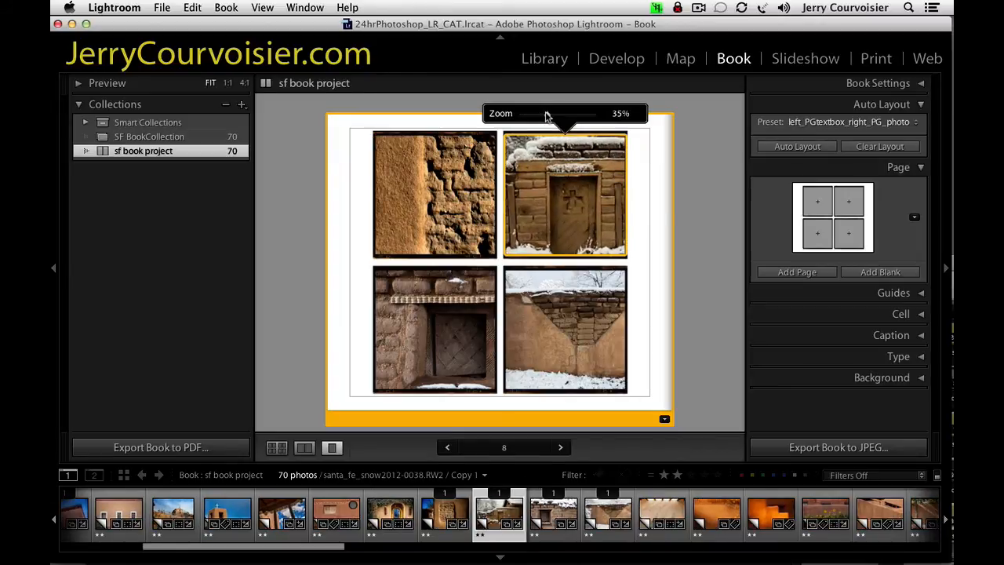
{"action": "left_click_drag", "start_coordinate": [549, 211], "coordinate": [547, 182]}
Zoom the lower-right photo on page 8 to 37% and reposition it to frame the plaster and exposed brick.
{"action": "left_click", "coordinate": [570, 357]}
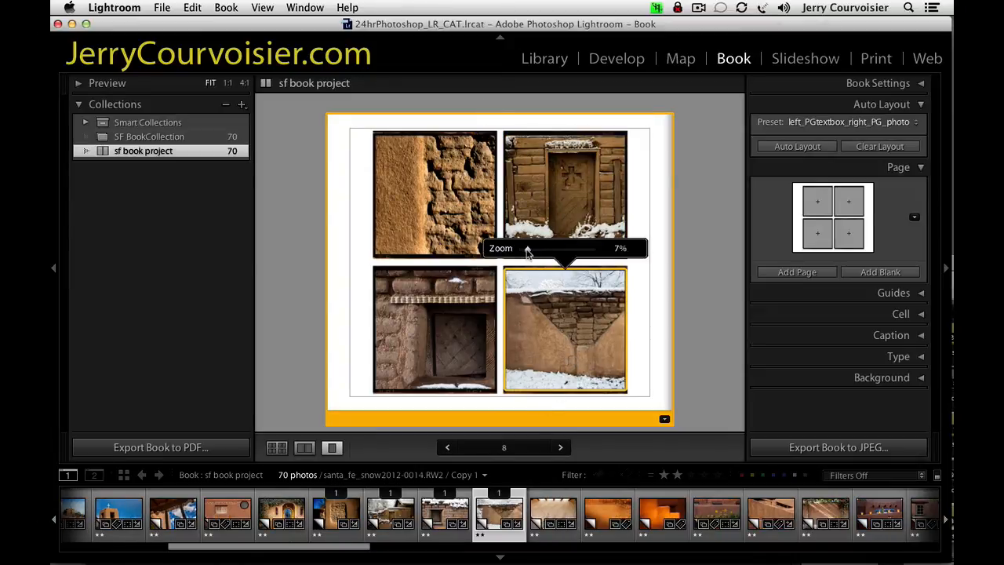
{"action": "left_click_drag", "start_coordinate": [527, 250], "coordinate": [547, 249]}
{"action": "left_click_drag", "start_coordinate": [543, 345], "coordinate": [540, 367]}
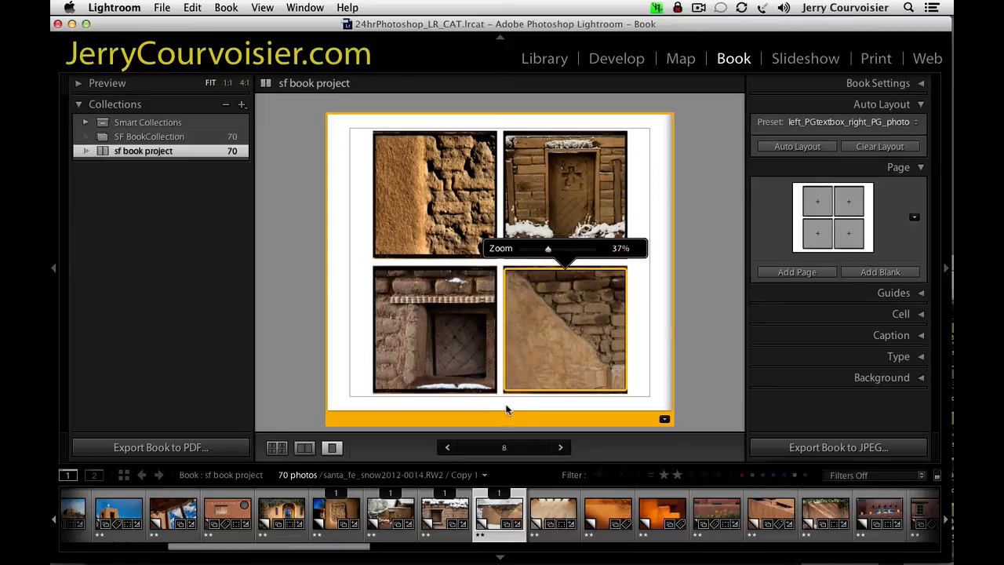
Enable the page caption on page 8 and set its offset to 0 pt.
{"action": "left_click", "coordinate": [842, 165]}
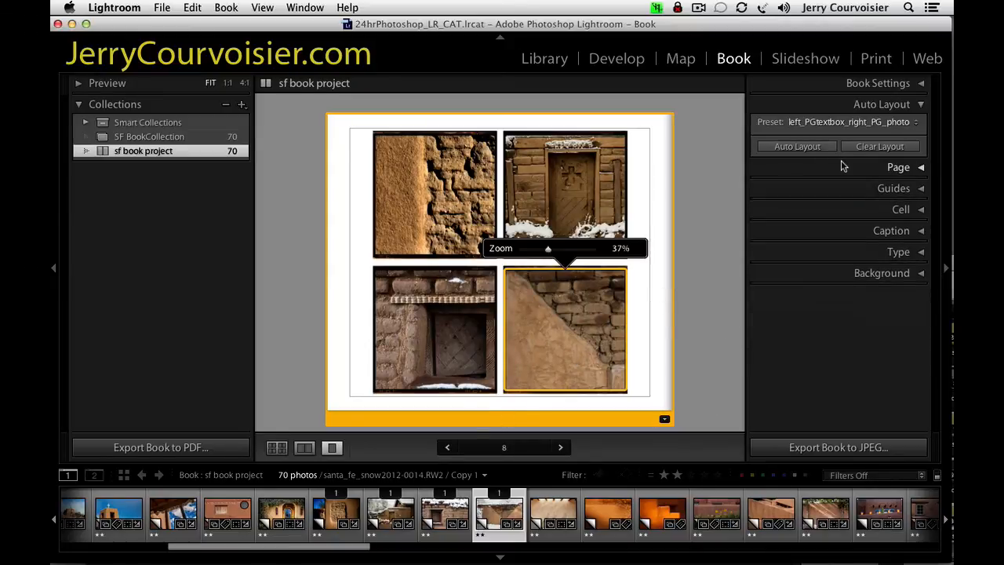
{"action": "left_click", "coordinate": [882, 232]}
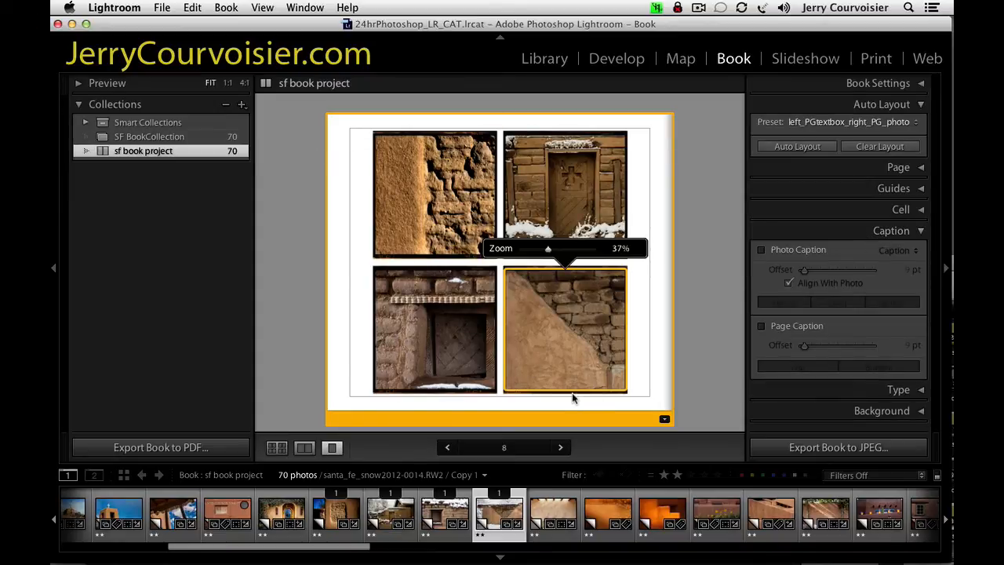
{"action": "left_click", "coordinate": [762, 325]}
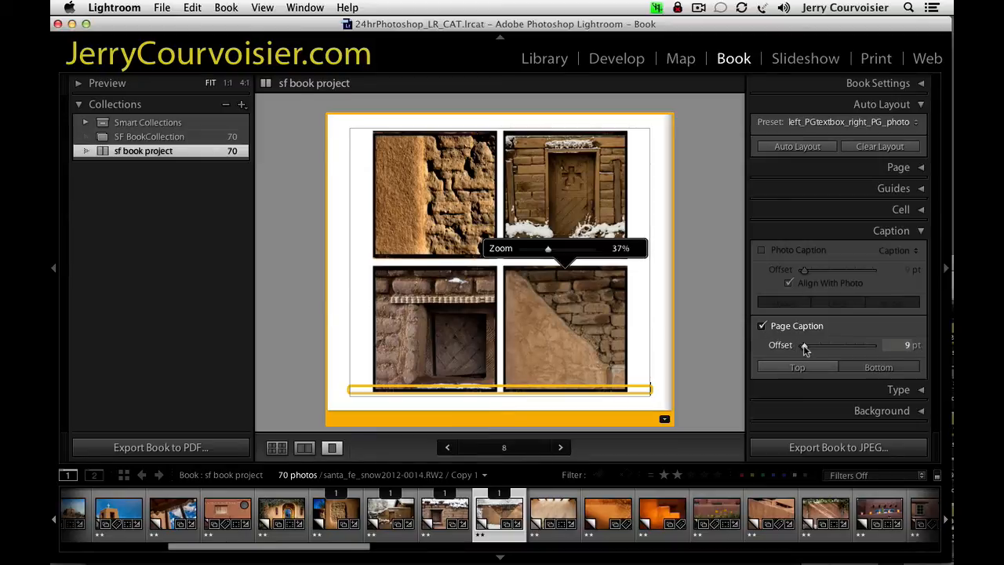
{"action": "left_click_drag", "start_coordinate": [803, 345], "coordinate": [782, 327]}
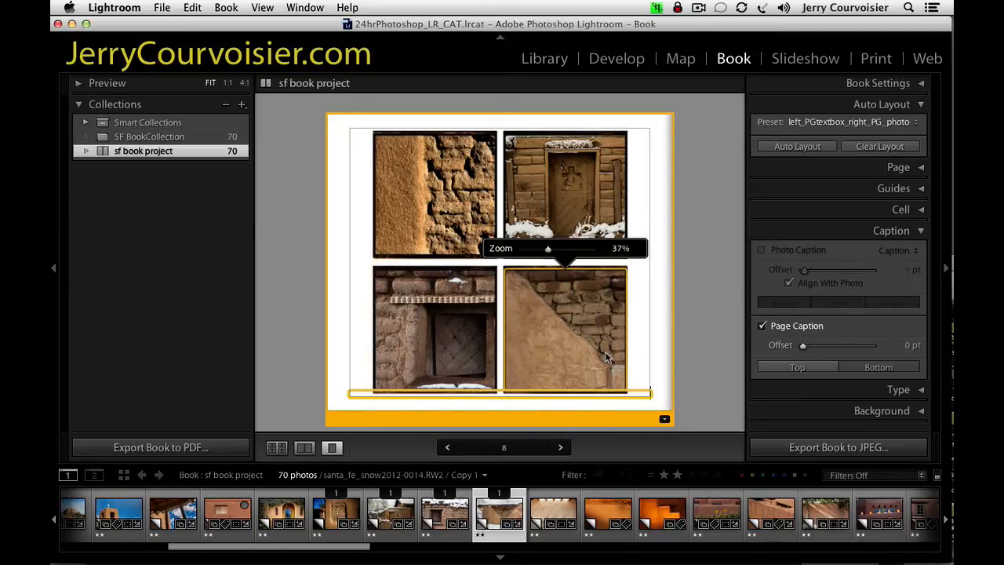
{"action": "left_click", "coordinate": [891, 230]}
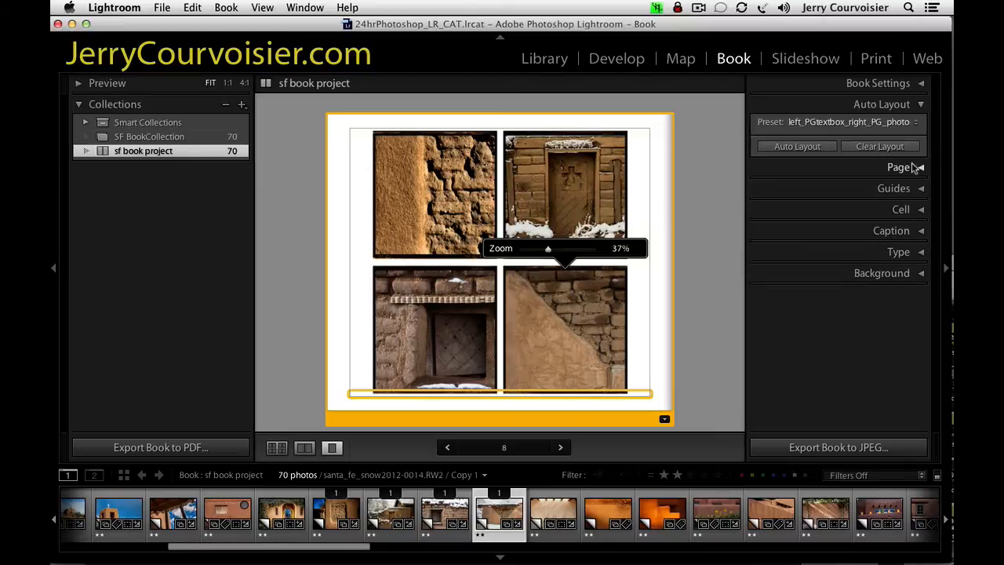
Set the cell padding to 22 pt for the lower-right photo and 18 pt for the lower-left window photo.
{"action": "left_click", "coordinate": [913, 212]}
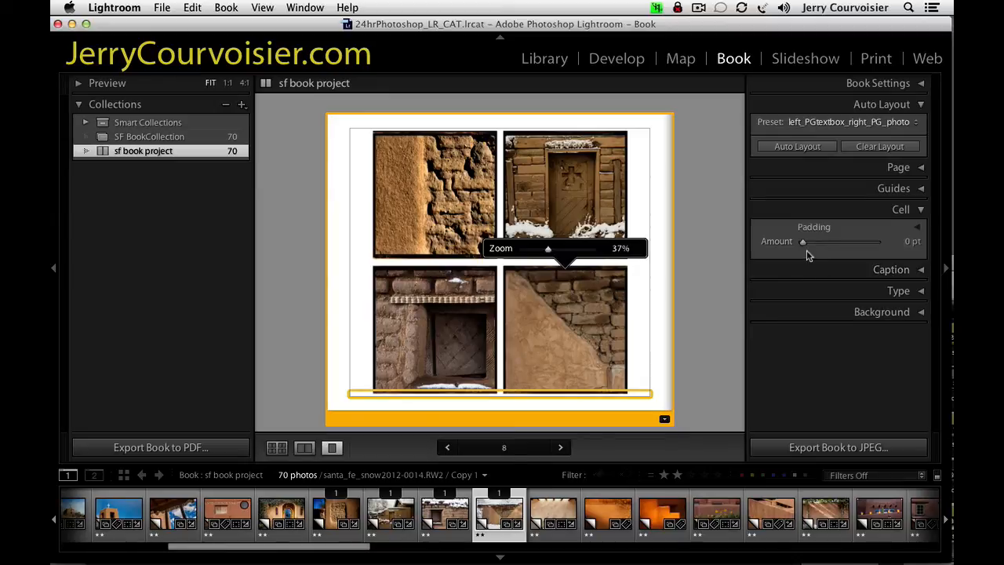
{"action": "mouse_move", "coordinate": [804, 245]}
{"action": "left_mouse_down"}
{"action": "mouse_move", "coordinate": [835, 247]}
{"action": "mouse_move", "coordinate": [802, 247]}
{"action": "left_mouse_up"}
{"action": "left_click", "coordinate": [573, 334]}
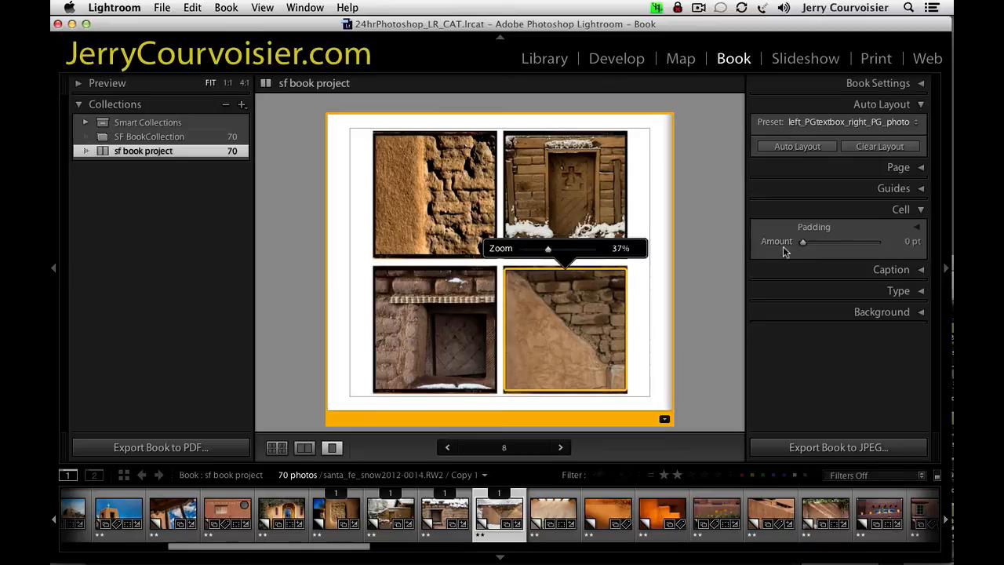
{"action": "left_click_drag", "start_coordinate": [802, 245], "coordinate": [810, 245]}
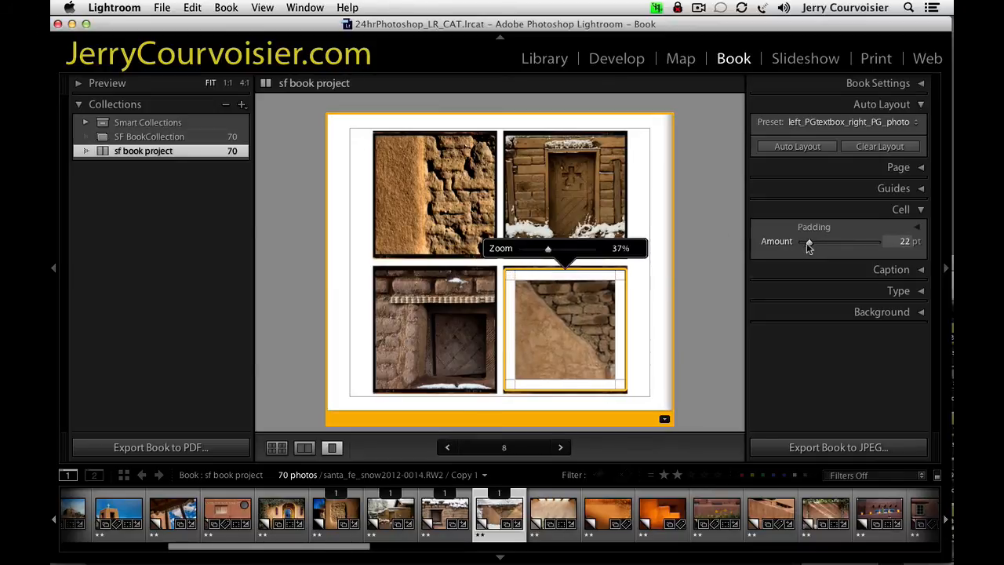
{"action": "left_click", "coordinate": [454, 310]}
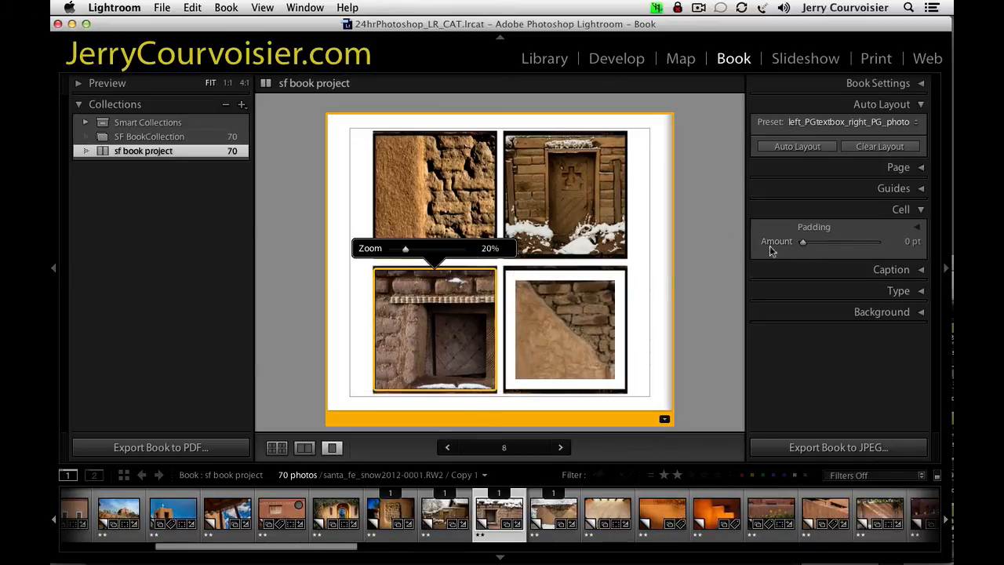
{"action": "mouse_move", "coordinate": [803, 243]}
{"action": "left_mouse_down"}
{"action": "mouse_move", "coordinate": [812, 246]}
{"action": "mouse_move", "coordinate": [802, 244]}
{"action": "left_mouse_up"}
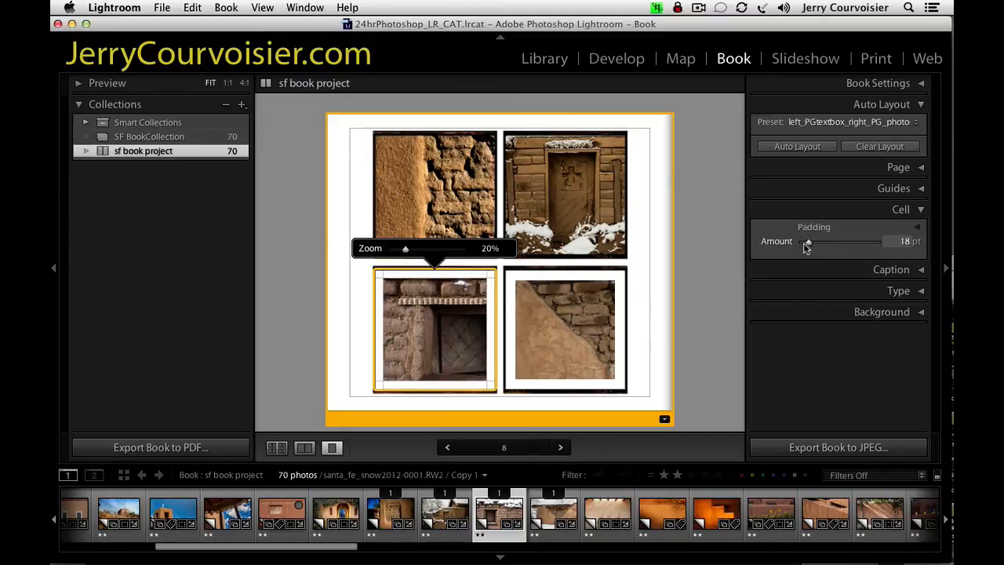
Add matching cell padding to the upper-right door photo and set the upper-left adobe photo's padding to 21 pt.
{"action": "left_click", "coordinate": [527, 175]}
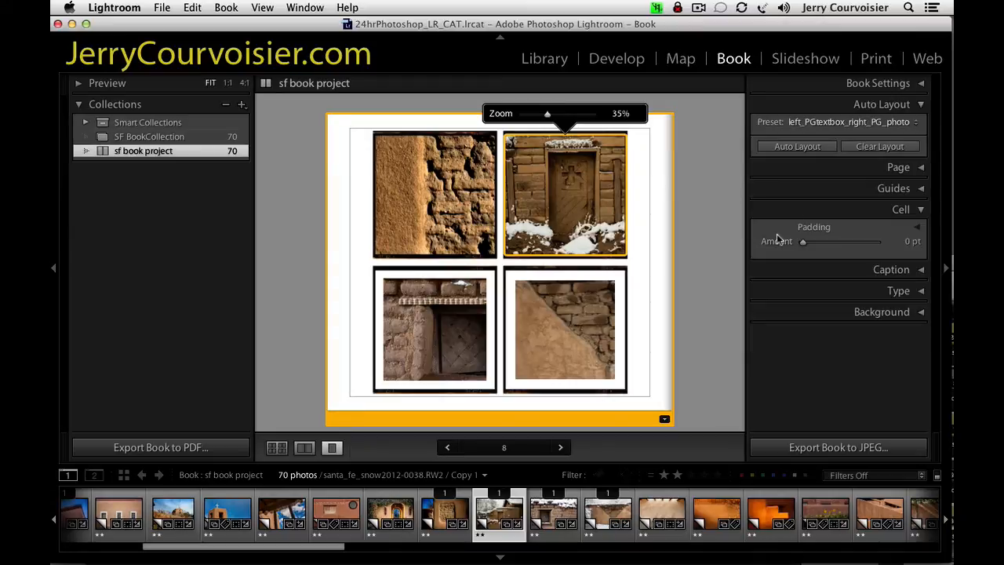
{"action": "left_click_drag", "start_coordinate": [802, 243], "coordinate": [809, 245]}
{"action": "left_click", "coordinate": [474, 204]}
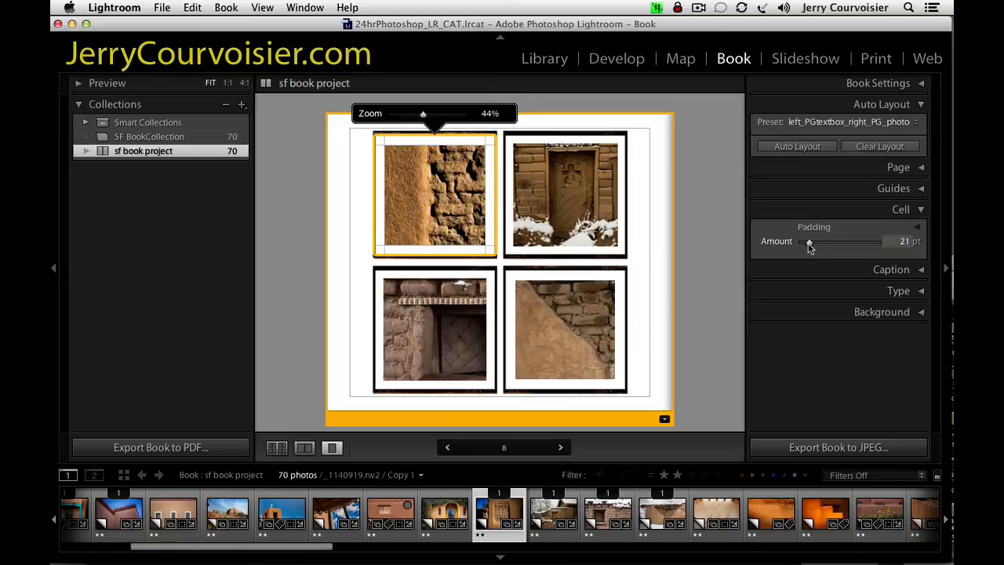
Try the page caption aligned to the page top with a 139 pt offset and to the bottom with 326 pt, and disable it.
{"action": "left_click", "coordinate": [884, 270]}
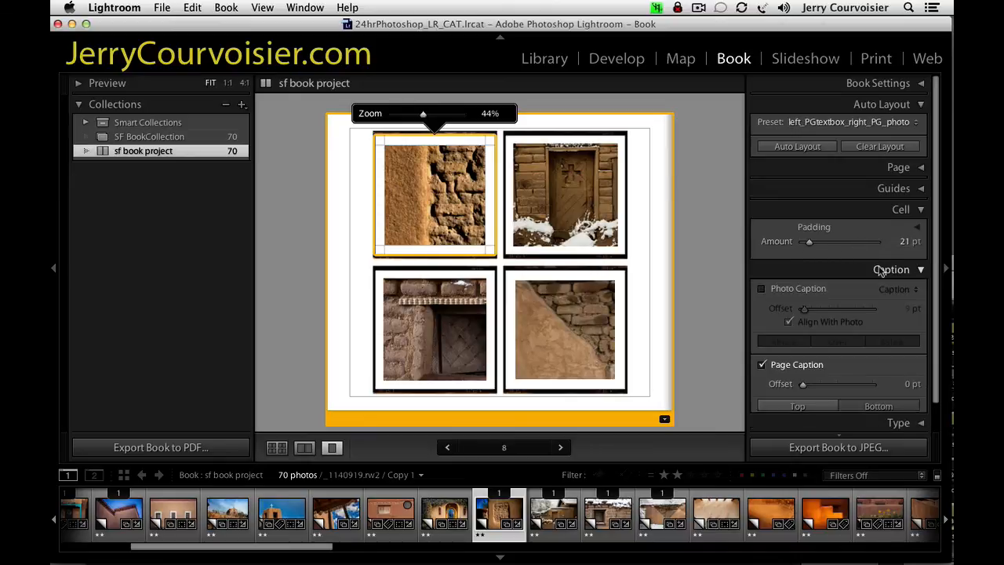
{"action": "left_click", "coordinate": [804, 407]}
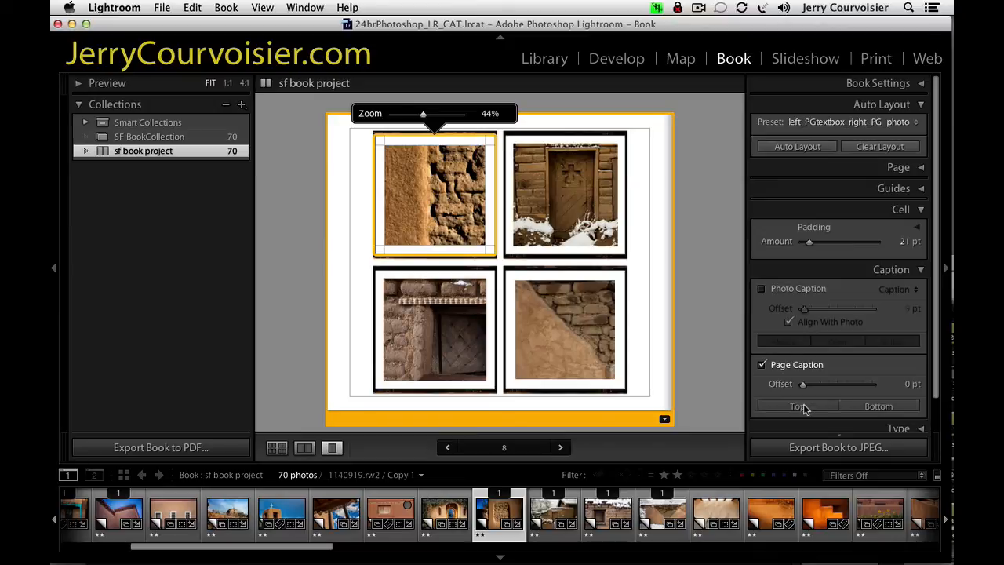
{"action": "left_click", "coordinate": [634, 232]}
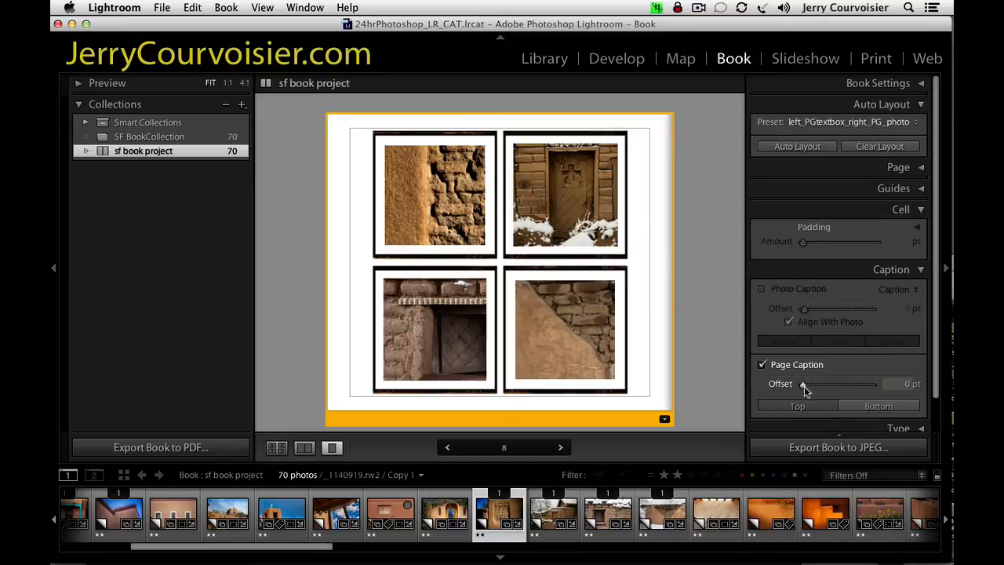
{"action": "left_click_drag", "start_coordinate": [804, 386], "coordinate": [820, 387]}
{"action": "left_click", "coordinate": [878, 407]}
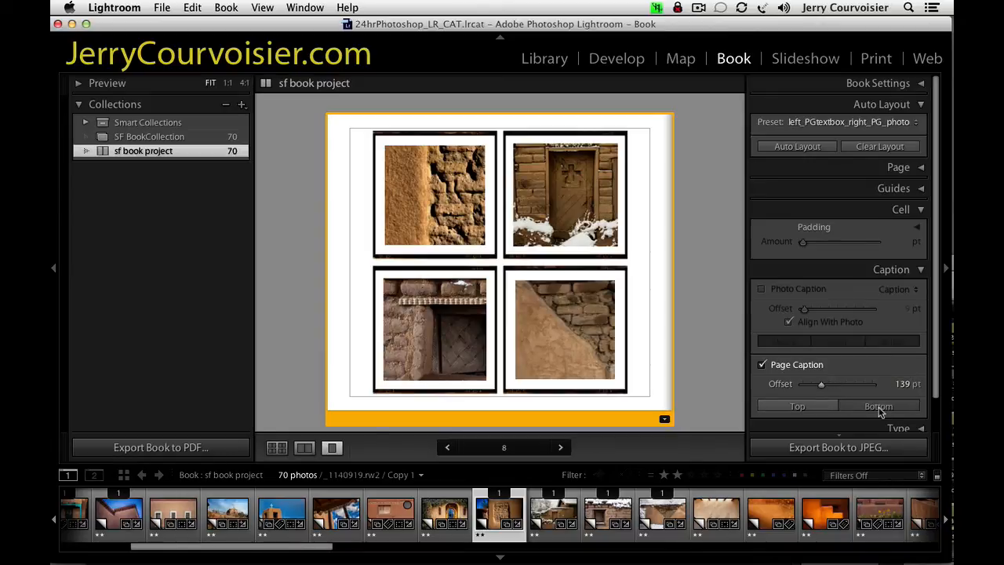
{"action": "left_click_drag", "start_coordinate": [820, 385], "coordinate": [843, 386]}
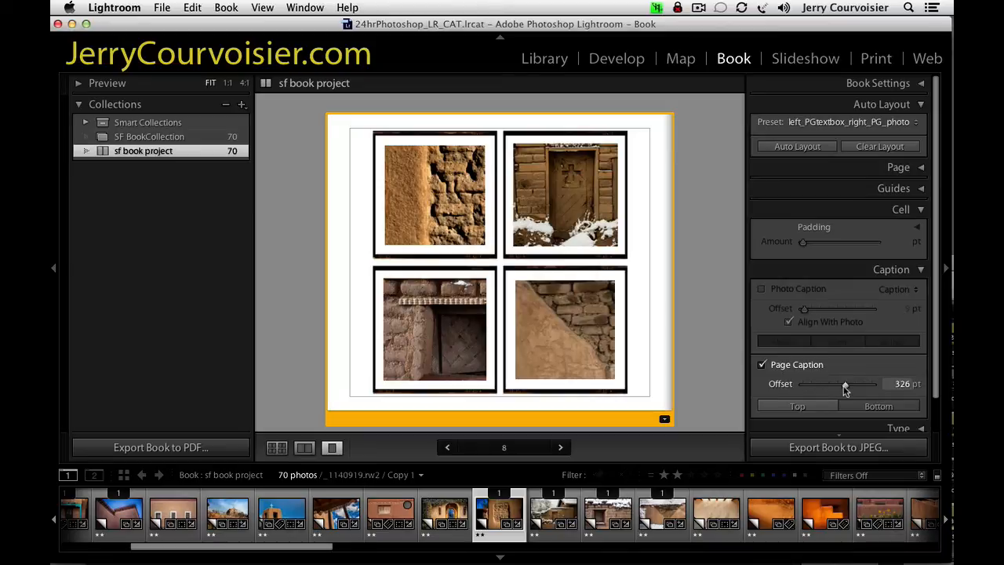
{"action": "left_click", "coordinate": [761, 364]}
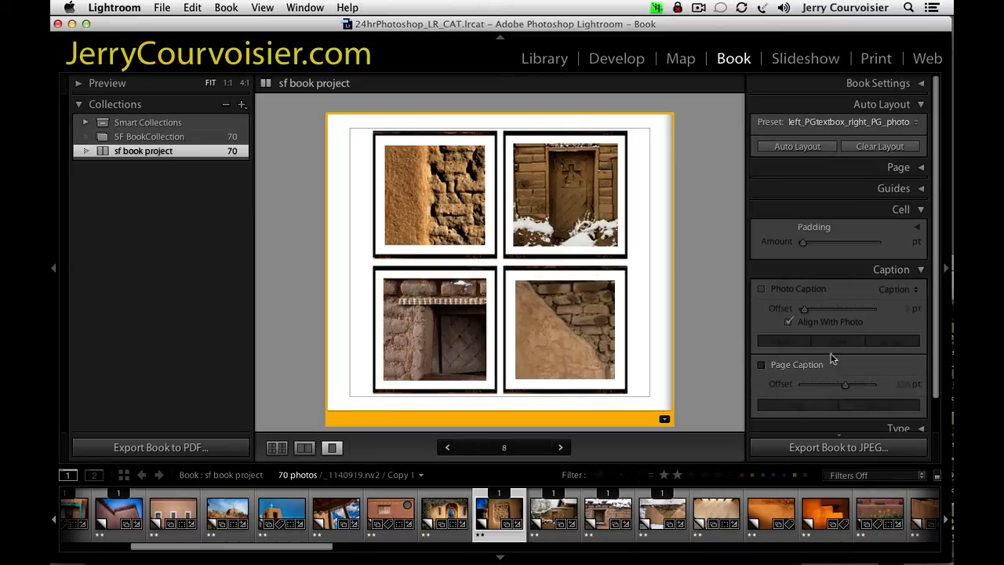
Try a photo caption over, below and above the lower-right photo, and disable it.
{"action": "left_click", "coordinate": [563, 316]}
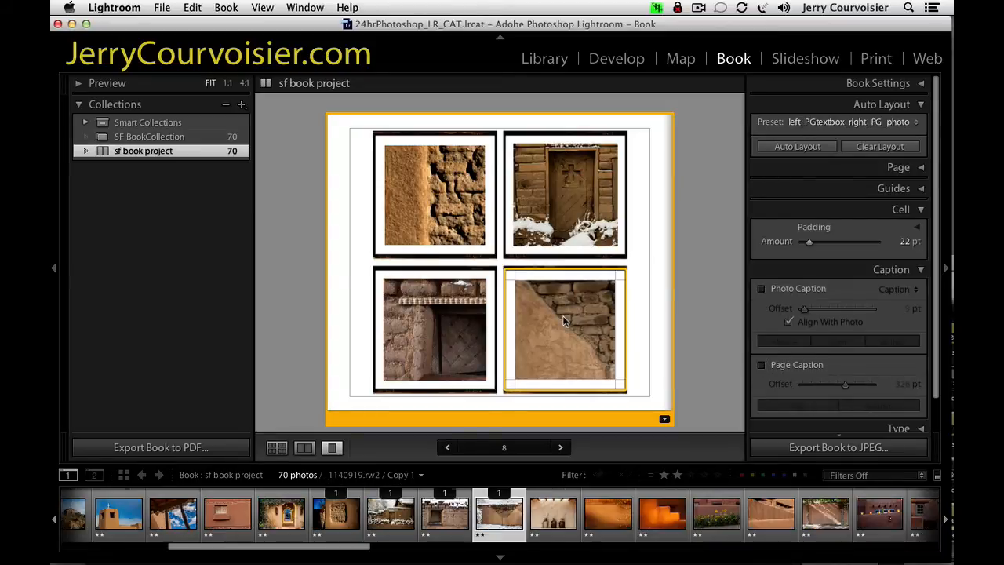
{"action": "left_click", "coordinate": [761, 289]}
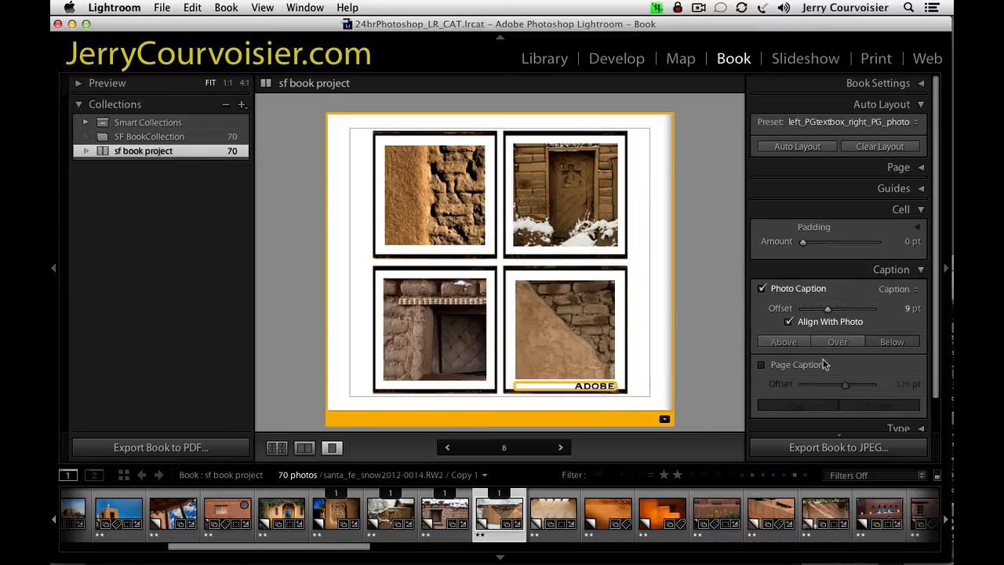
{"action": "left_click", "coordinate": [837, 343]}
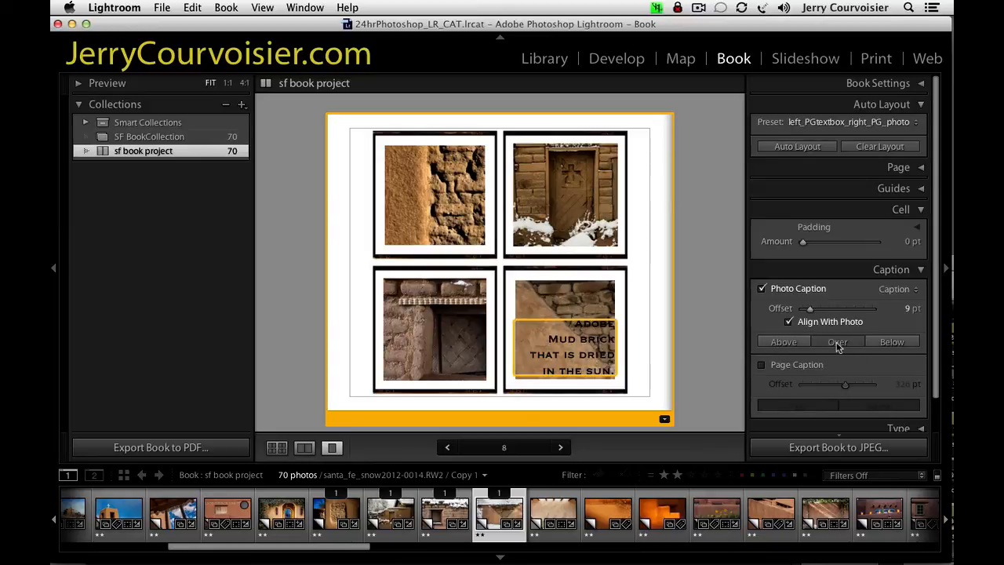
{"action": "left_click", "coordinate": [906, 341]}
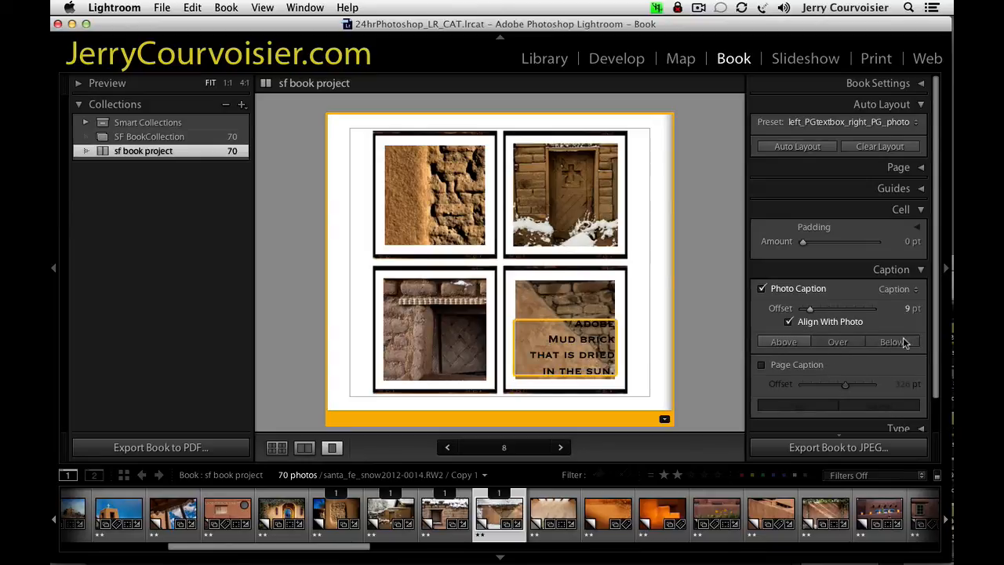
{"action": "left_click", "coordinate": [772, 346]}
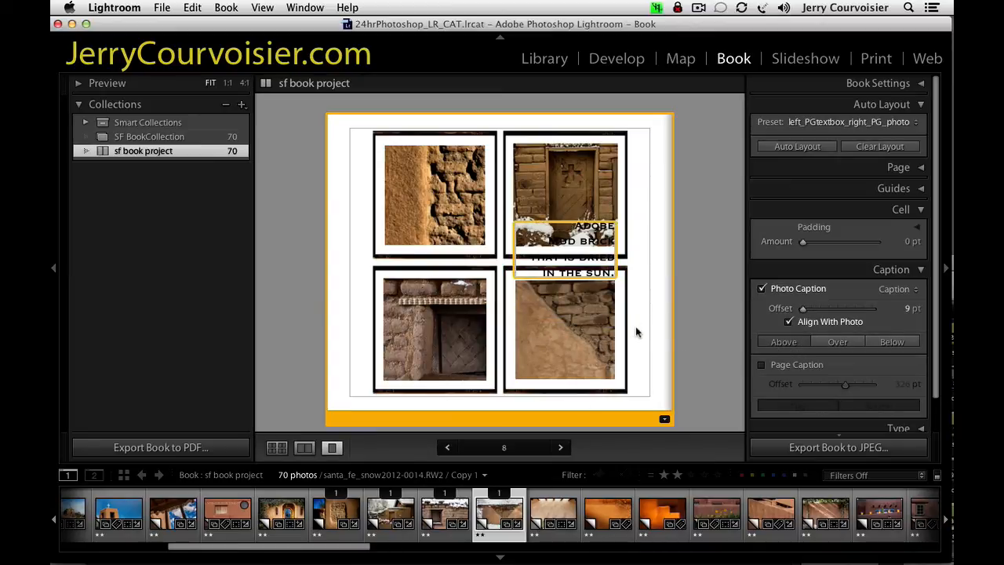
{"action": "left_click", "coordinate": [759, 289]}
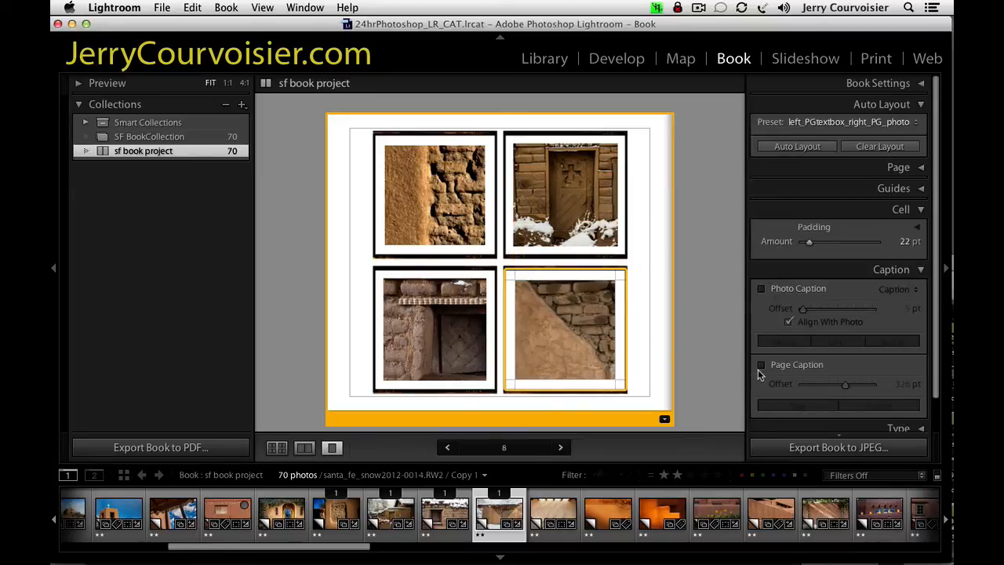
Enable page 8's caption with a 0 pt offset and switch the page to the 4 Photos grid layout with larger, unframed cells.
{"action": "left_click", "coordinate": [762, 365]}
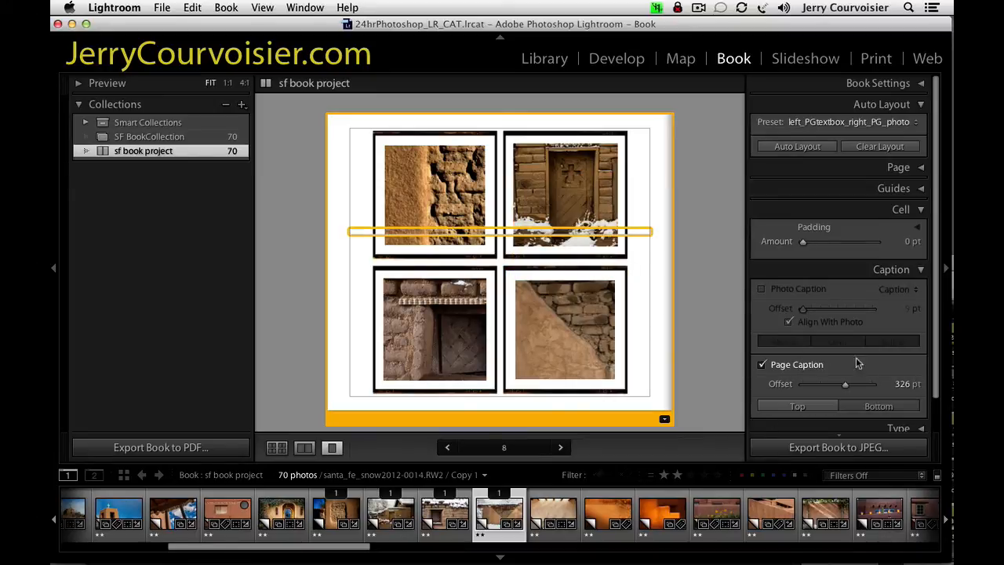
{"action": "left_click_drag", "start_coordinate": [843, 385], "coordinate": [764, 393]}
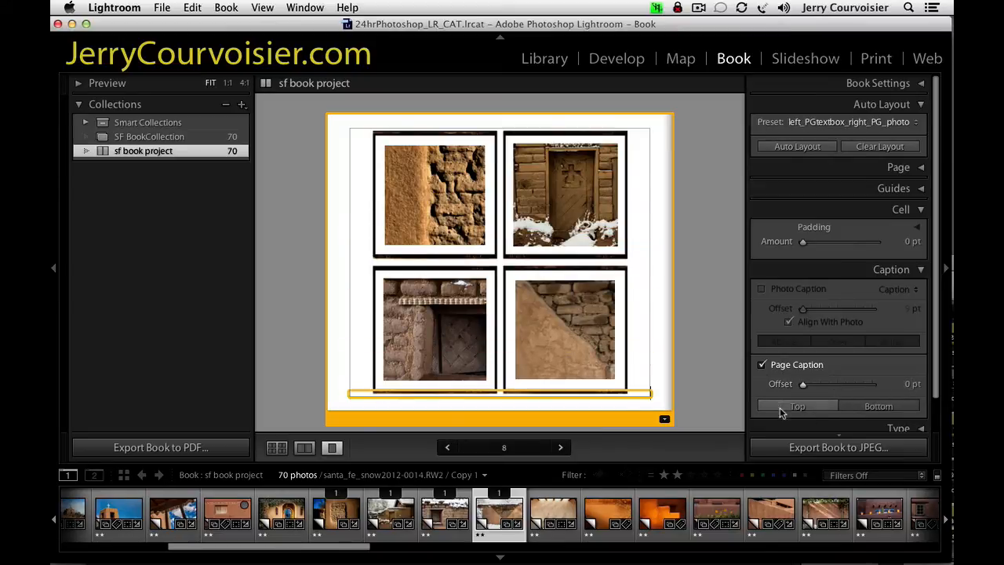
{"action": "left_click", "coordinate": [664, 419]}
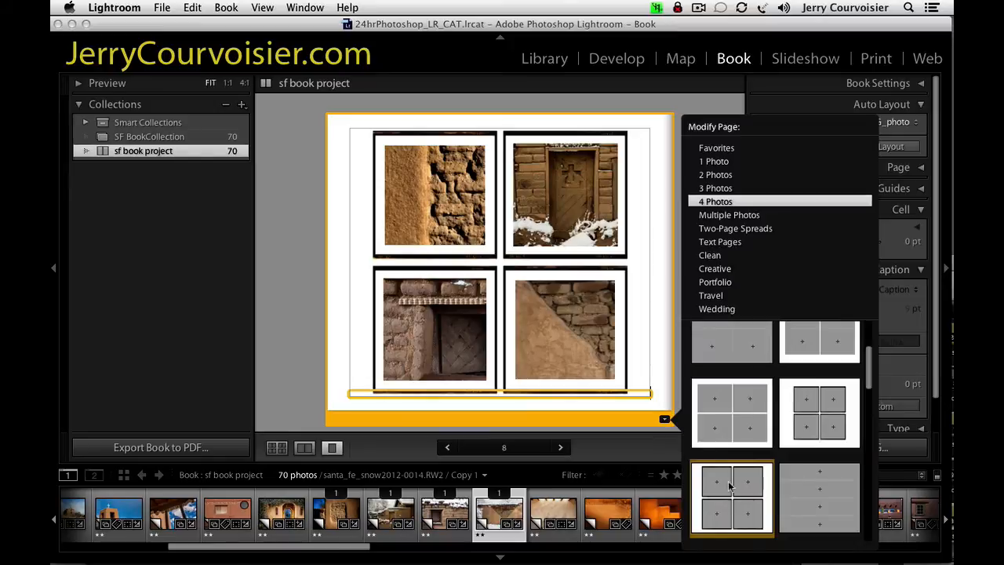
{"action": "left_click", "coordinate": [723, 420]}
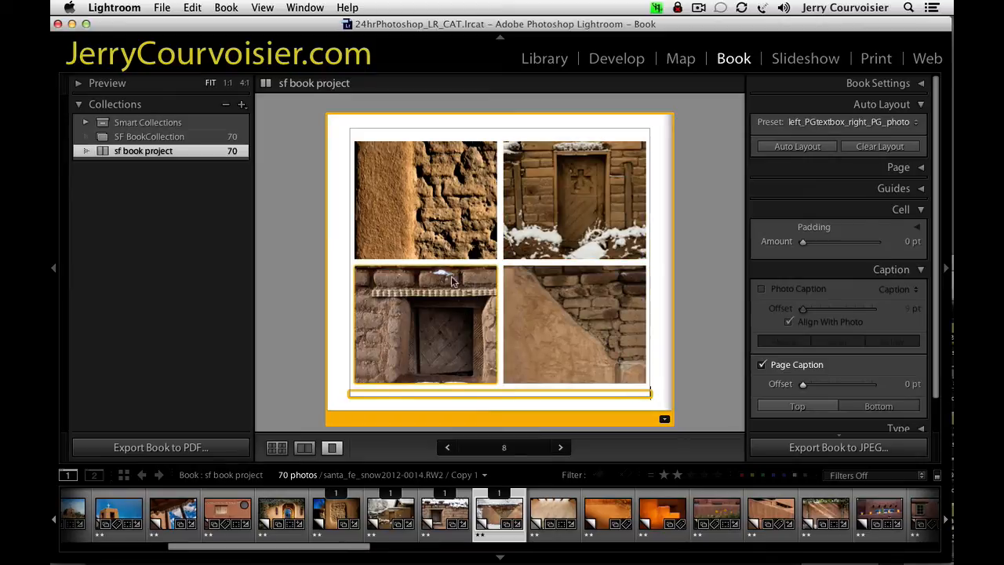
Check the upper-left adobe photo's caption metadata in the Library module and return to the book.
{"action": "left_click", "coordinate": [422, 206]}
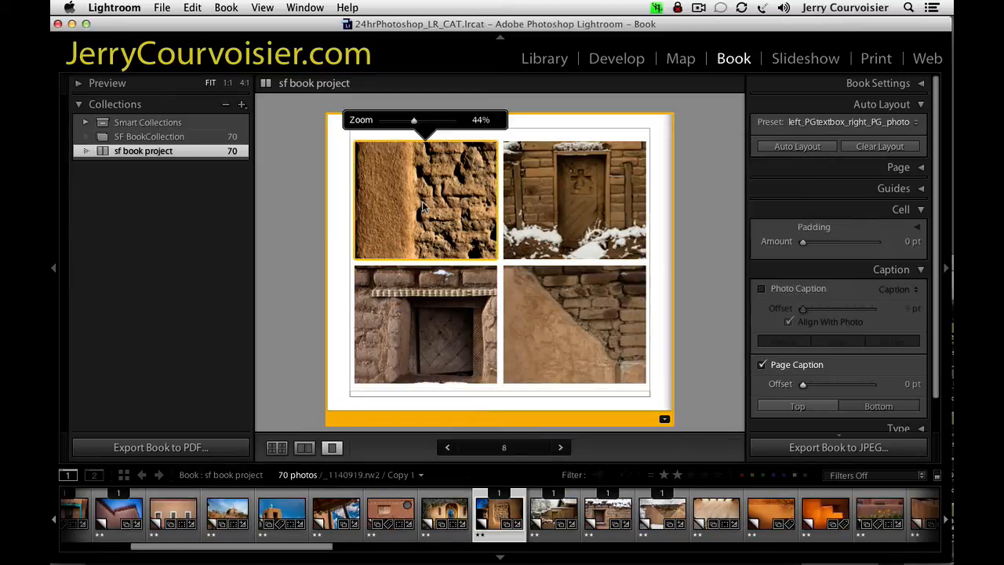
{"action": "left_click", "coordinate": [545, 62]}
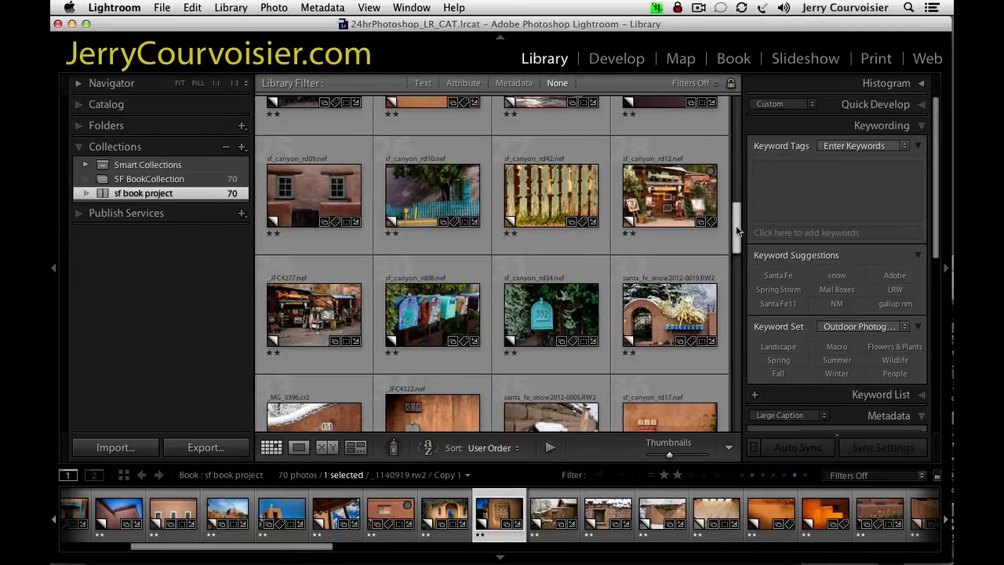
{"action": "left_click_drag", "start_coordinate": [736, 228], "coordinate": [745, 175]}
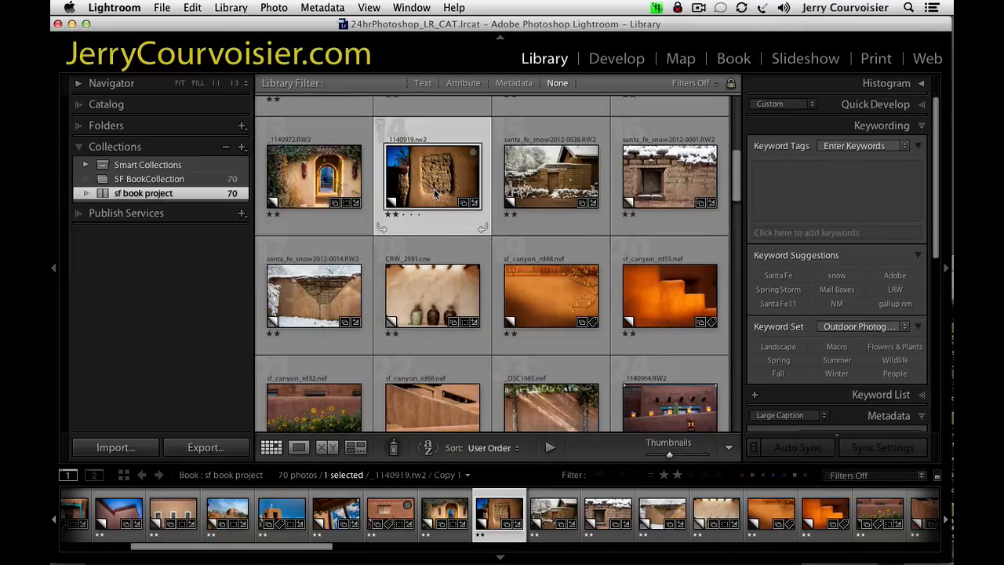
{"action": "left_click", "coordinate": [892, 128]}
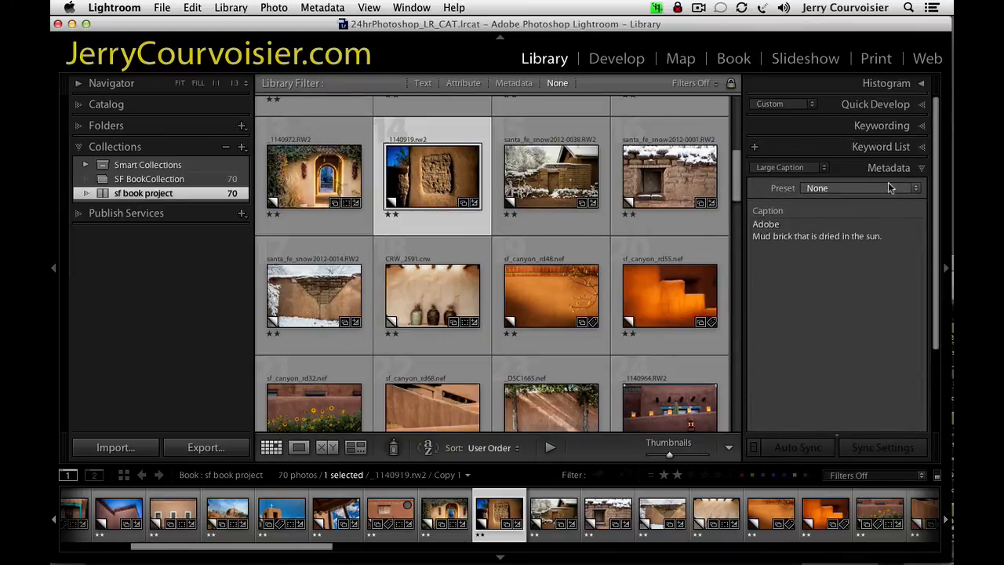
{"action": "left_click", "coordinate": [757, 237]}
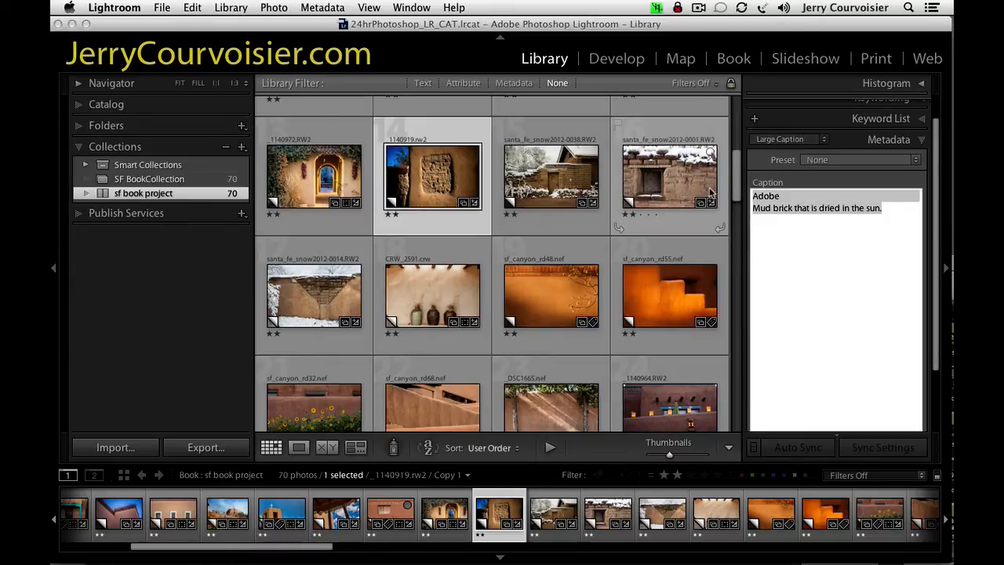
{"action": "left_click", "coordinate": [733, 63]}
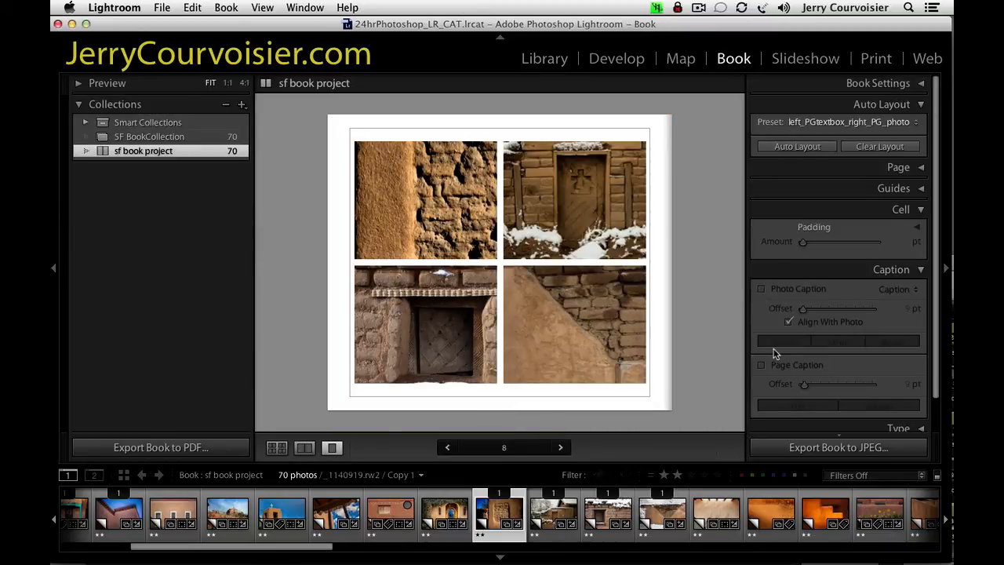
Paste the adobe caption text into page 8's page caption and join its two lines into one.
{"action": "left_click", "coordinate": [606, 292]}
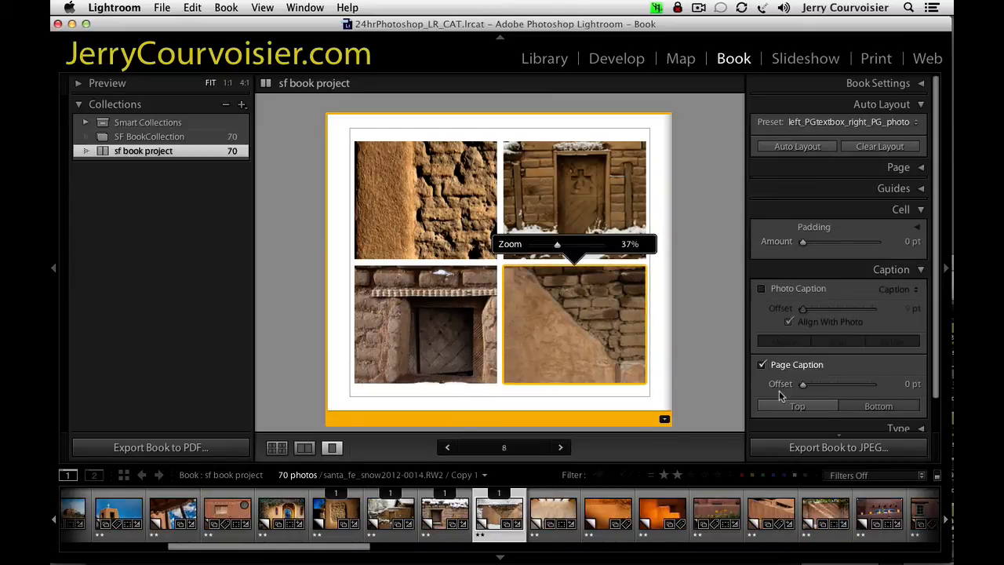
{"action": "left_click", "coordinate": [565, 393]}
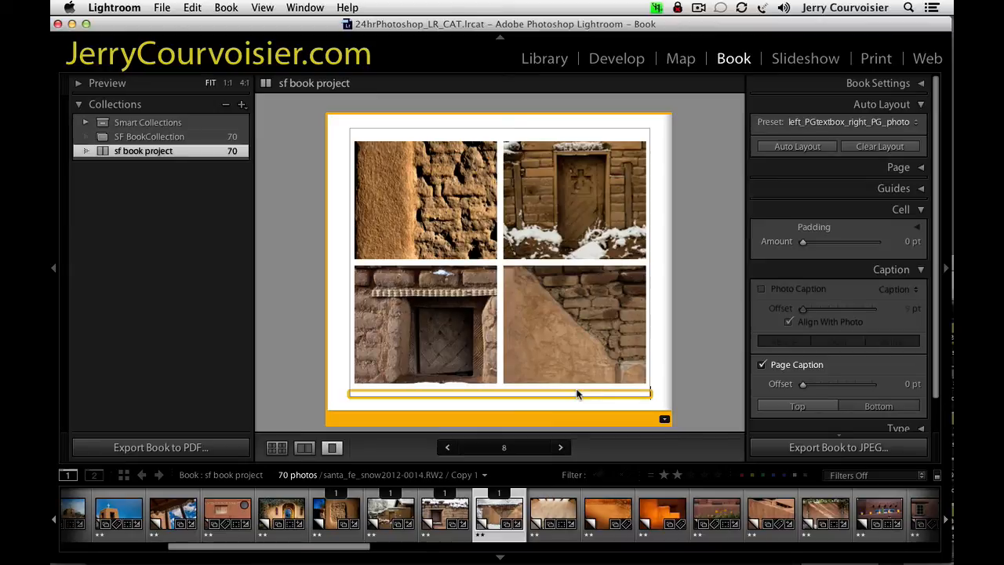
{"action": "type", "text": "ADOBE Mud brick that is dried in the sun."}
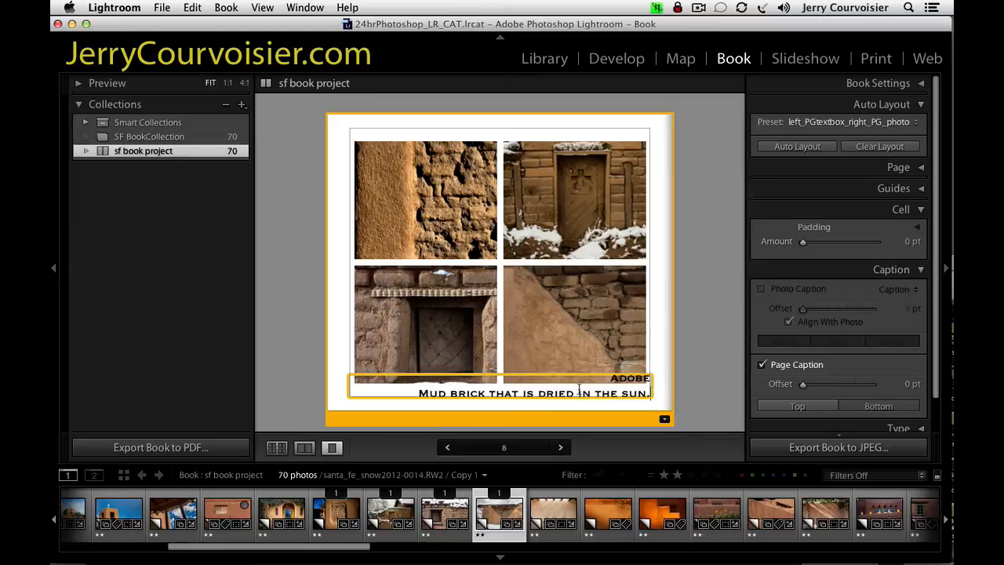
{"action": "left_click_drag", "start_coordinate": [651, 393], "coordinate": [541, 378]}
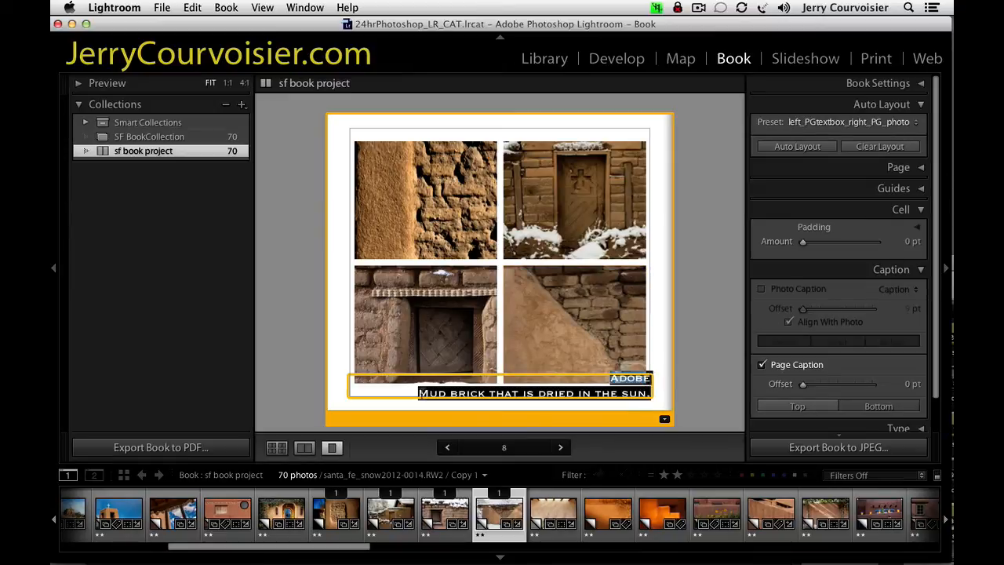
{"action": "left_click", "coordinate": [442, 389]}
{"action": "key", "text": "Delete"}
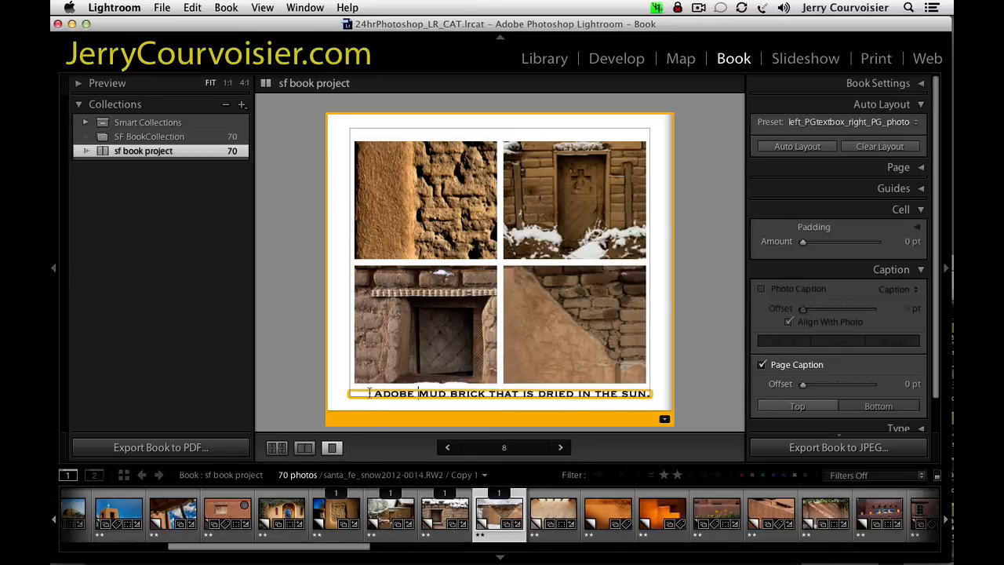
Set page 8's caption text size to 24.5 pt and centre it.
{"action": "left_click_drag", "start_coordinate": [368, 392], "coordinate": [651, 394]}
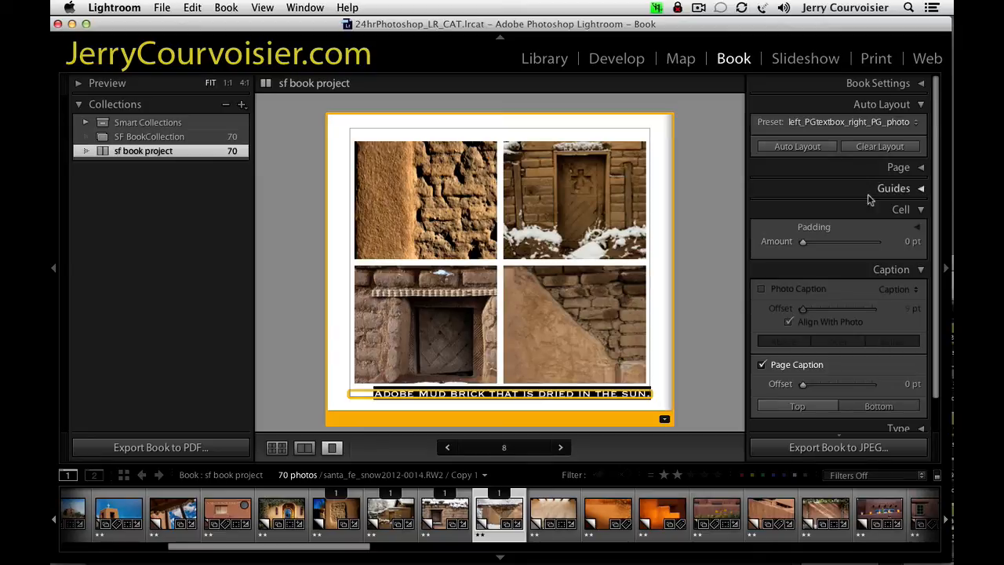
{"action": "left_click", "coordinate": [881, 211]}
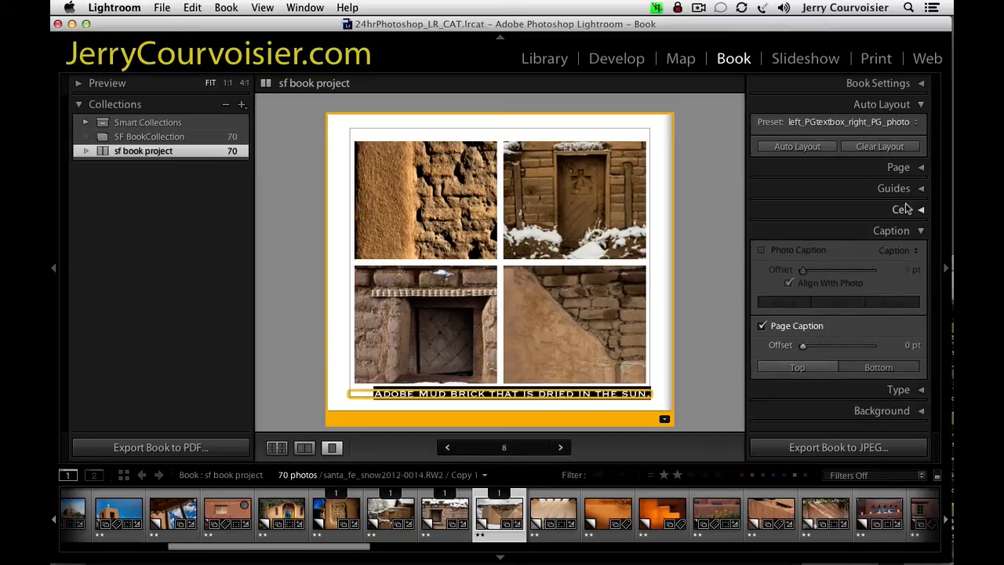
{"action": "left_click", "coordinate": [867, 234]}
{"action": "left_click", "coordinate": [881, 258]}
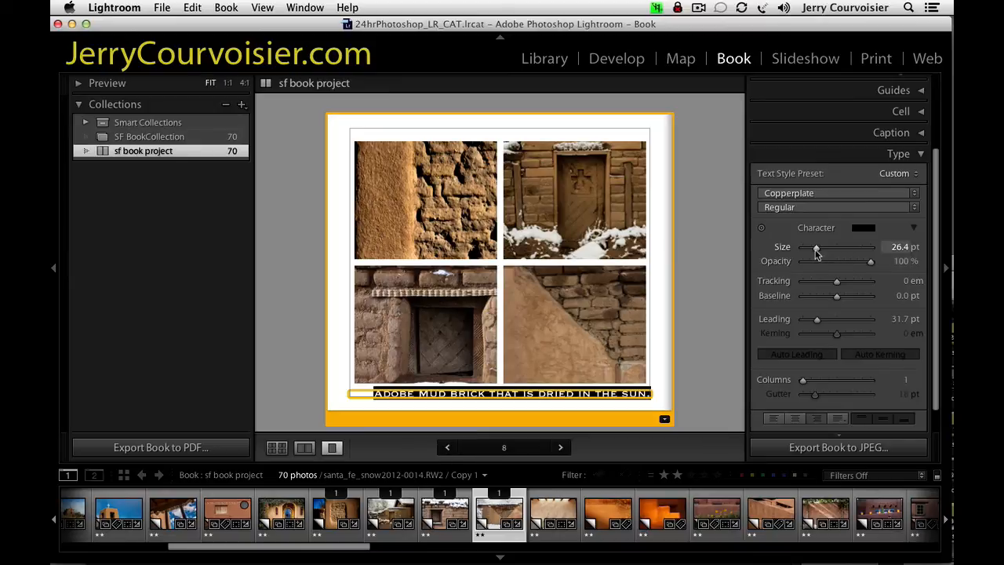
{"action": "left_click_drag", "start_coordinate": [816, 252], "coordinate": [815, 252]}
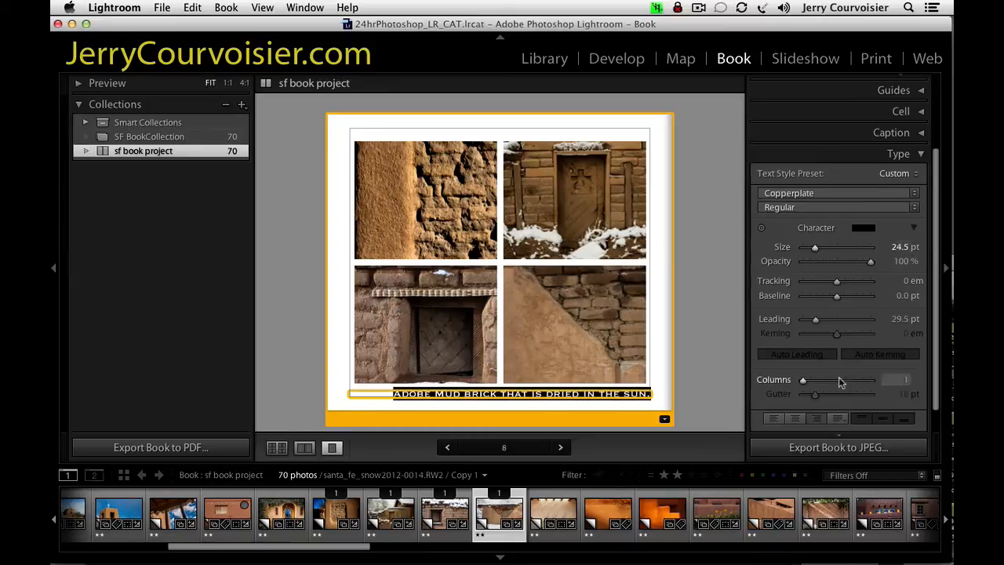
{"action": "left_click", "coordinate": [796, 419]}
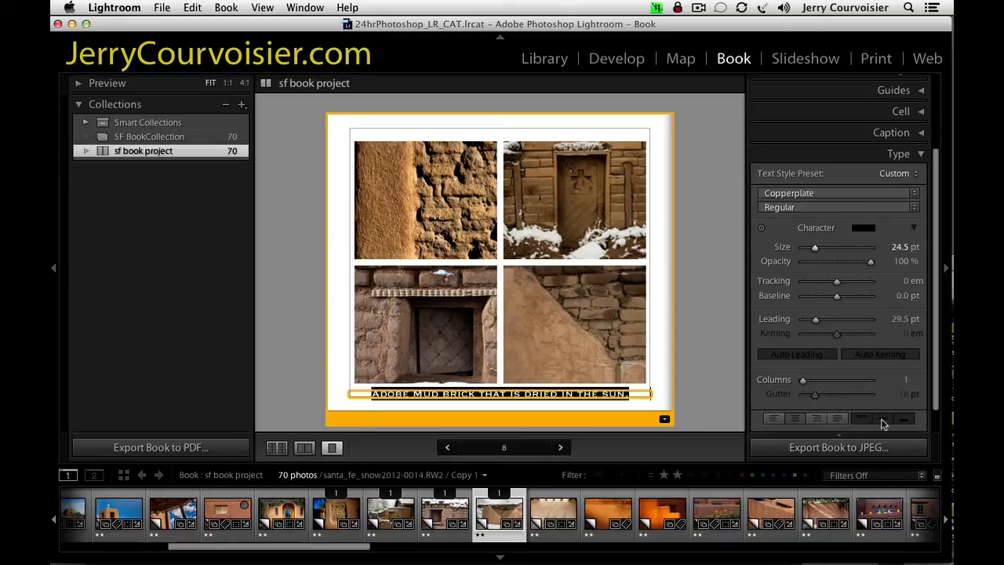
{"action": "left_click", "coordinate": [512, 404]}
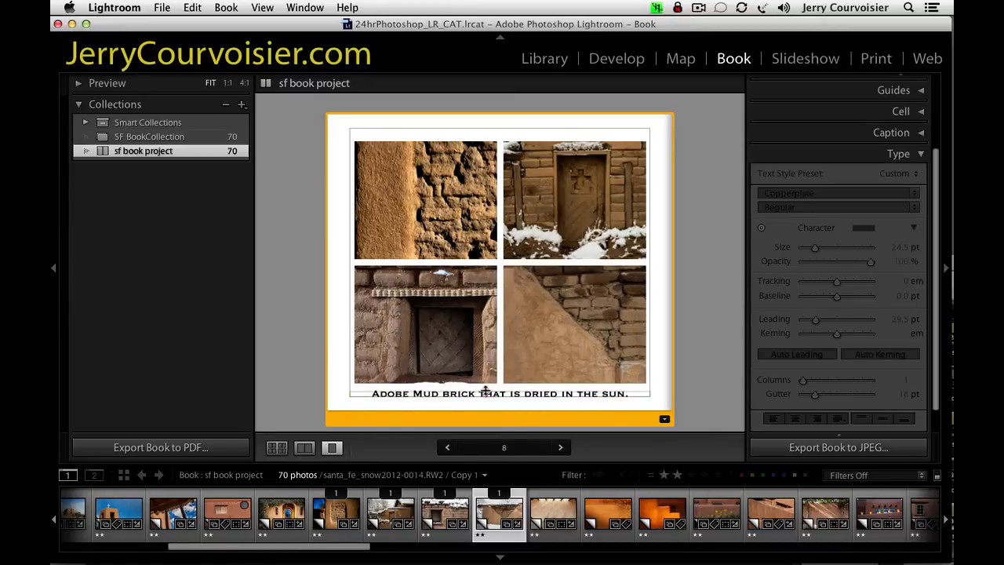
Replace "that is dried in the sun." in page 8's caption with "construction".
{"action": "left_click", "coordinate": [509, 395]}
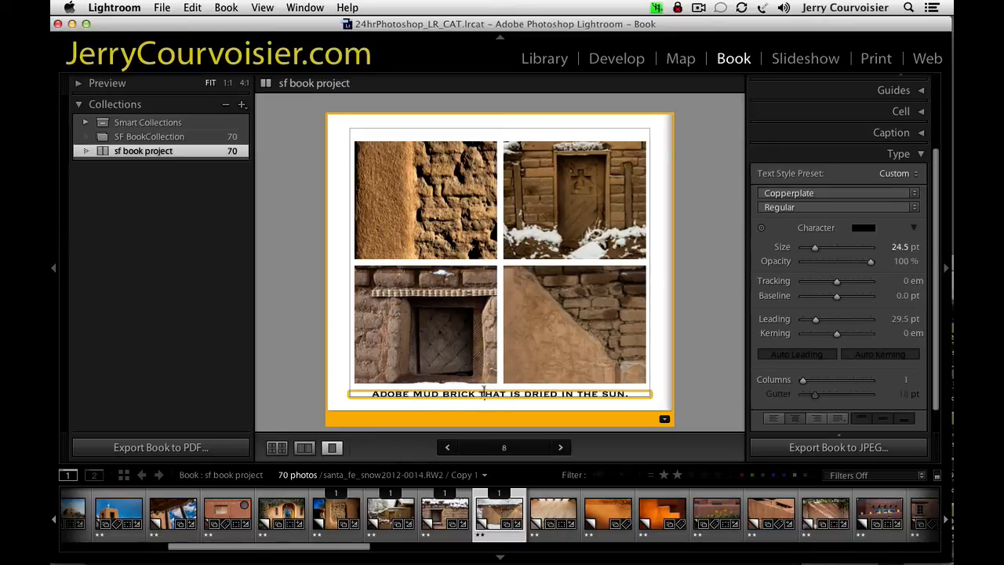
{"action": "left_click_drag", "start_coordinate": [477, 392], "coordinate": [676, 389]}
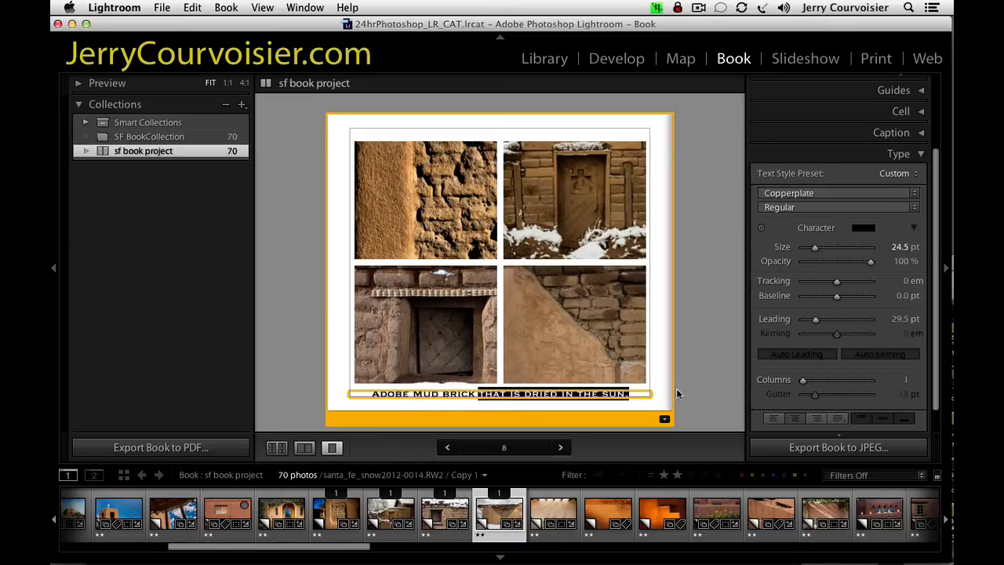
{"action": "key", "text": "BackSpace"}
{"action": "type", "text": "CON"}
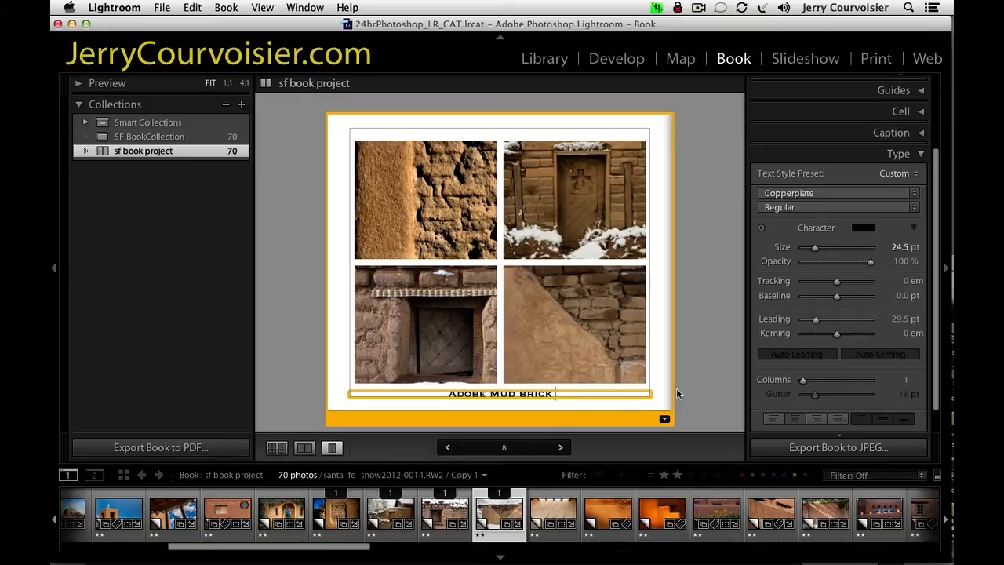
{"action": "type", "text": "STRUCTION"}
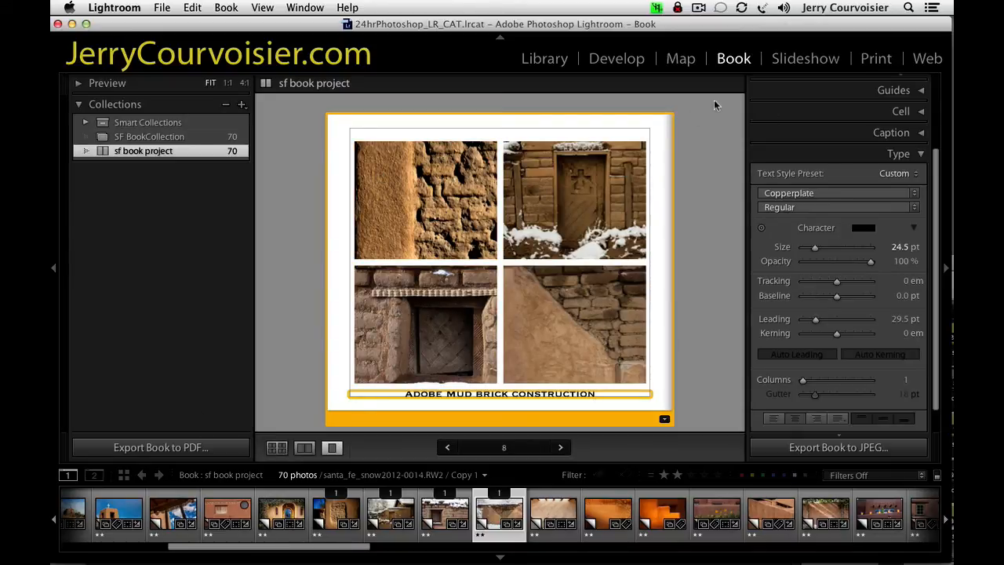
Apply the 2 Photos layout with a full-page photo and small inset to page 9, and place nm_sky.psd in the large cell.
{"action": "scroll", "coordinate": [943, 209], "scroll_direction": "up", "scroll_amount": 5}
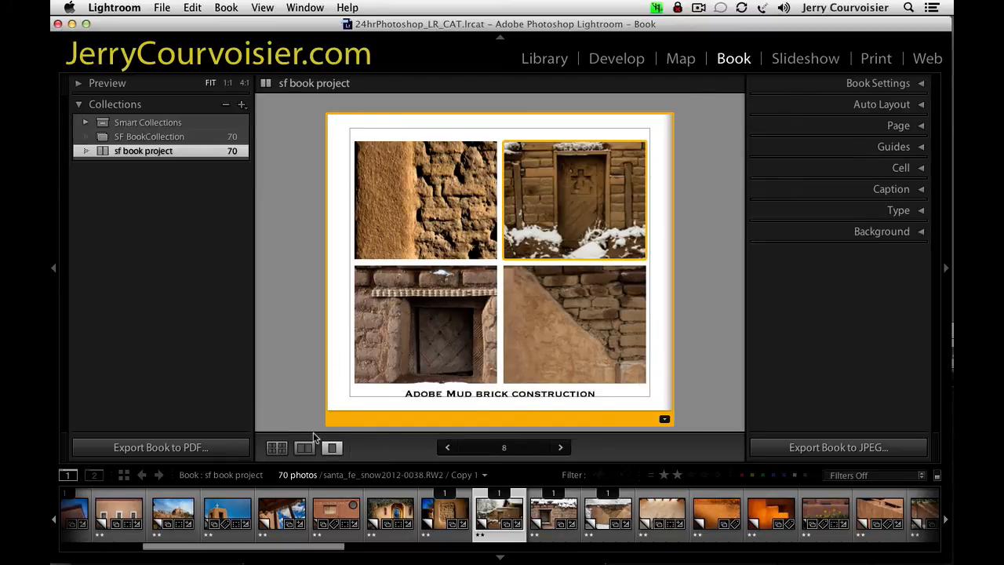
{"action": "left_click", "coordinate": [278, 448]}
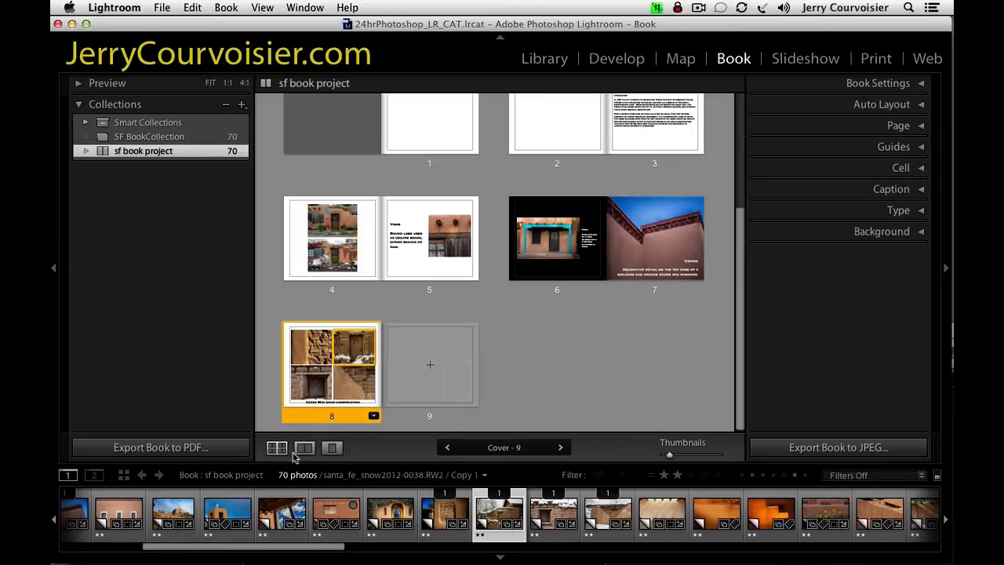
{"action": "left_click", "coordinate": [443, 402]}
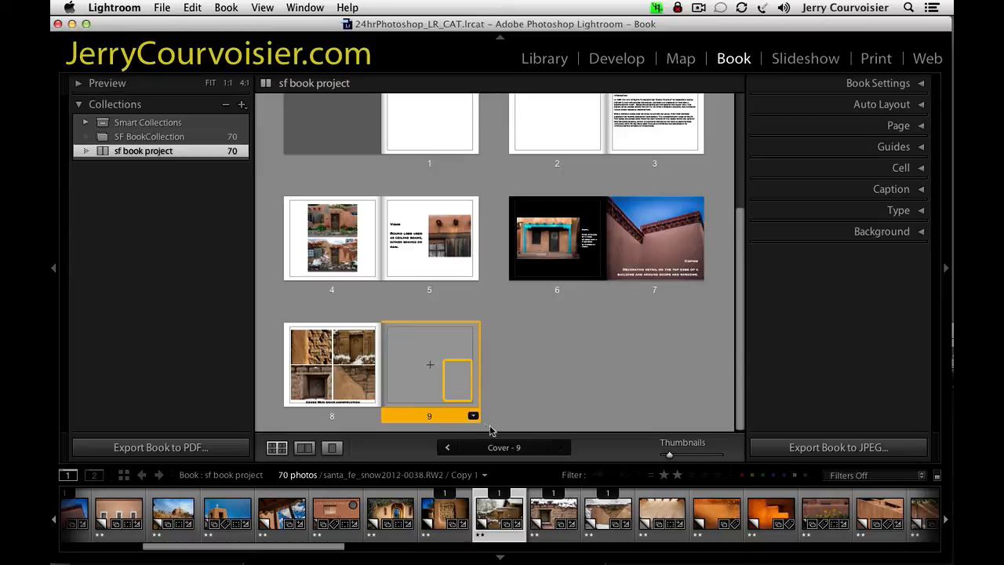
{"action": "left_click", "coordinate": [472, 417]}
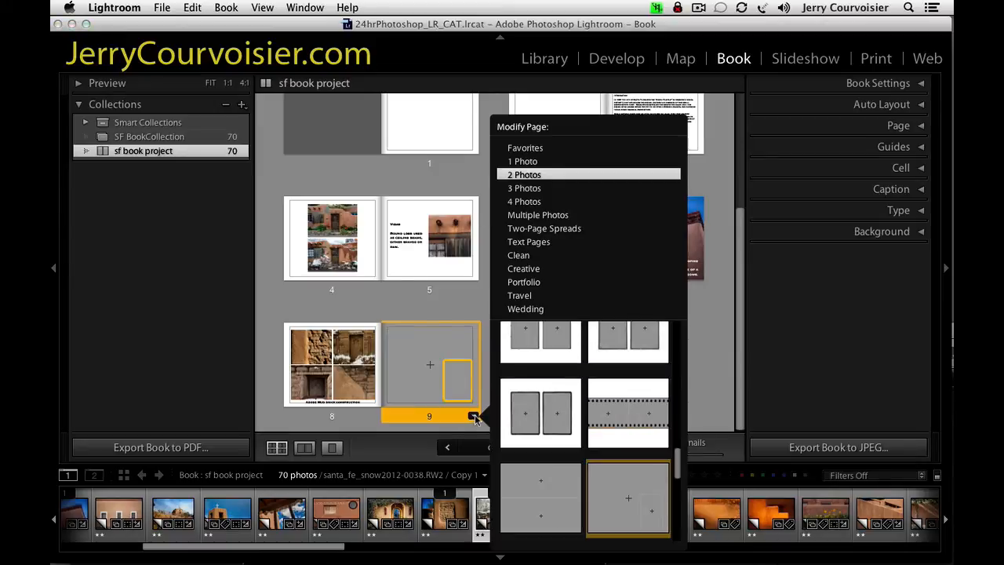
{"action": "left_click", "coordinate": [631, 504]}
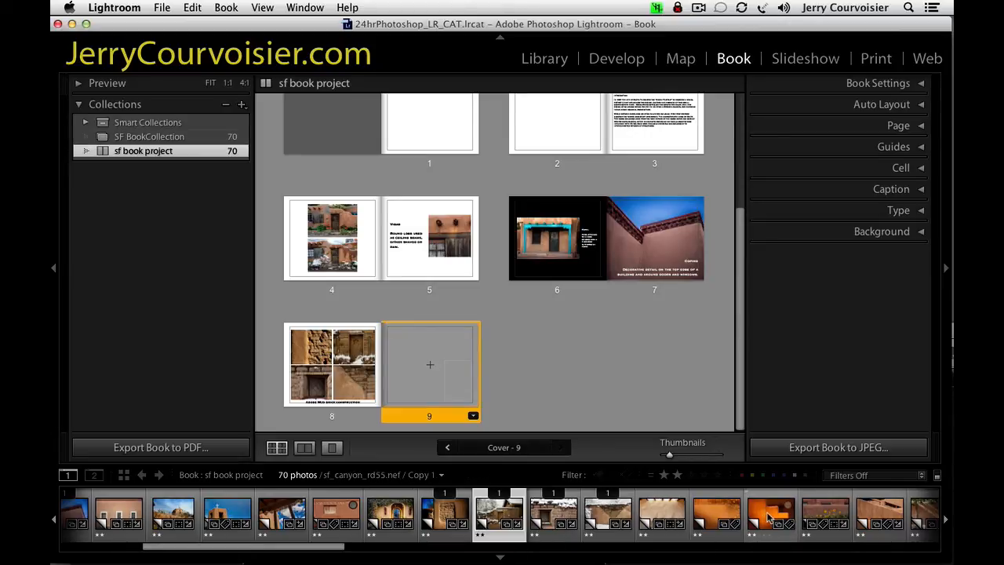
{"action": "mouse_move", "coordinate": [747, 516]}
{"action": "left_mouse_down"}
{"action": "mouse_move", "coordinate": [458, 400]}
{"action": "mouse_move", "coordinate": [454, 382]}
{"action": "mouse_move", "coordinate": [460, 409]}
{"action": "mouse_move", "coordinate": [742, 519]}
{"action": "left_mouse_up"}
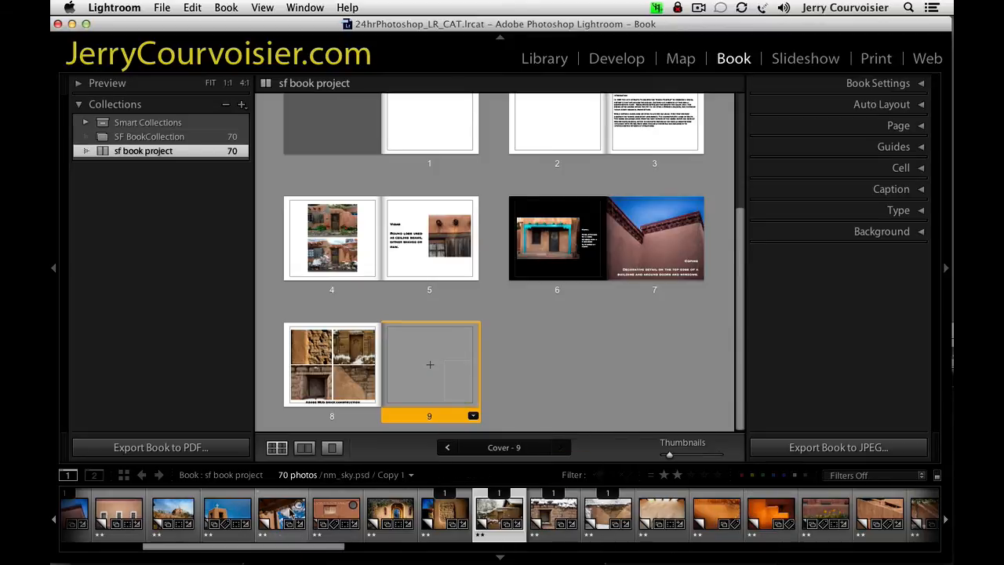
{"action": "left_click_drag", "start_coordinate": [291, 513], "coordinate": [438, 361]}
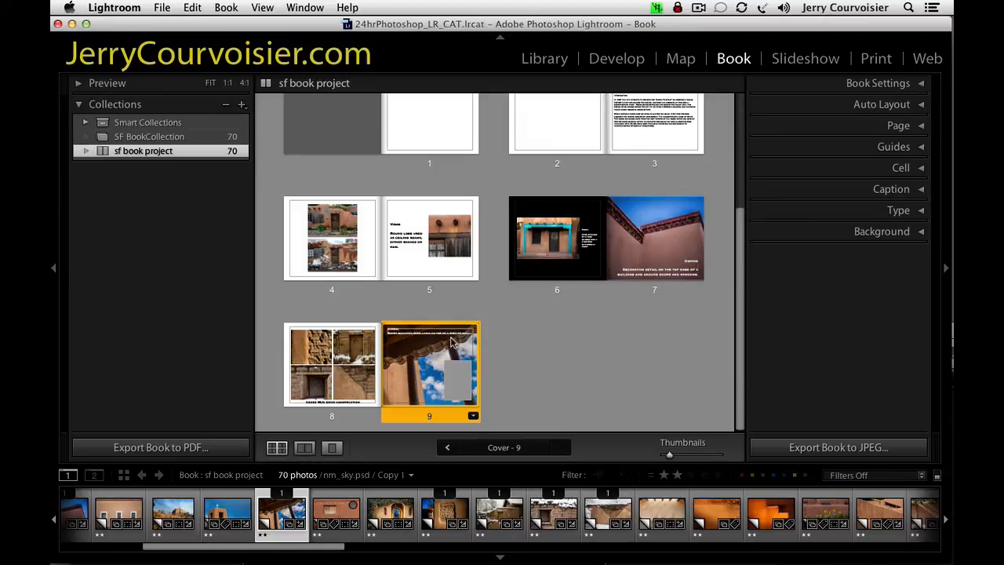
Open page 9 in single-page view and check the placement of the corbel photo's caption.
{"action": "left_click", "coordinate": [921, 189]}
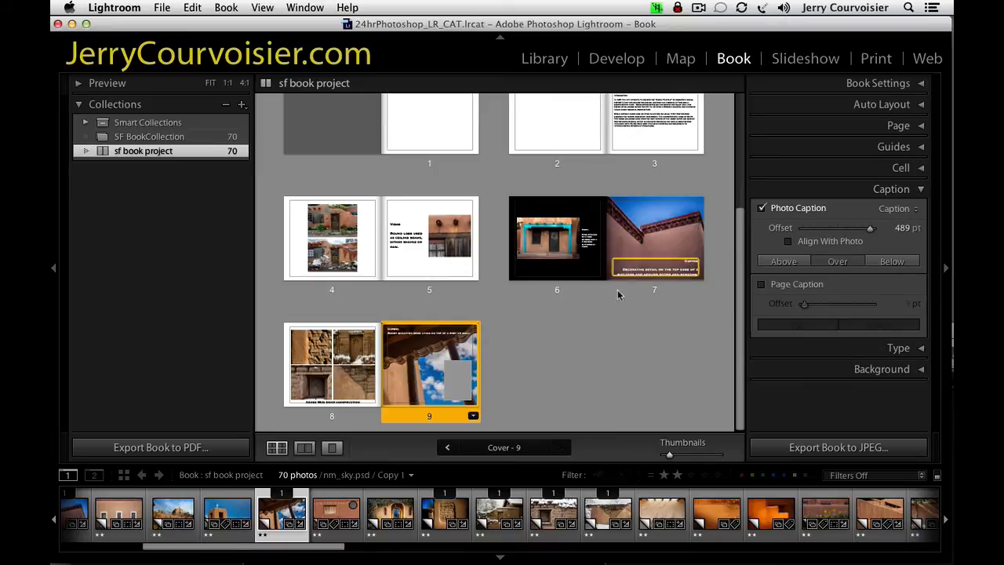
{"action": "left_click", "coordinate": [334, 448]}
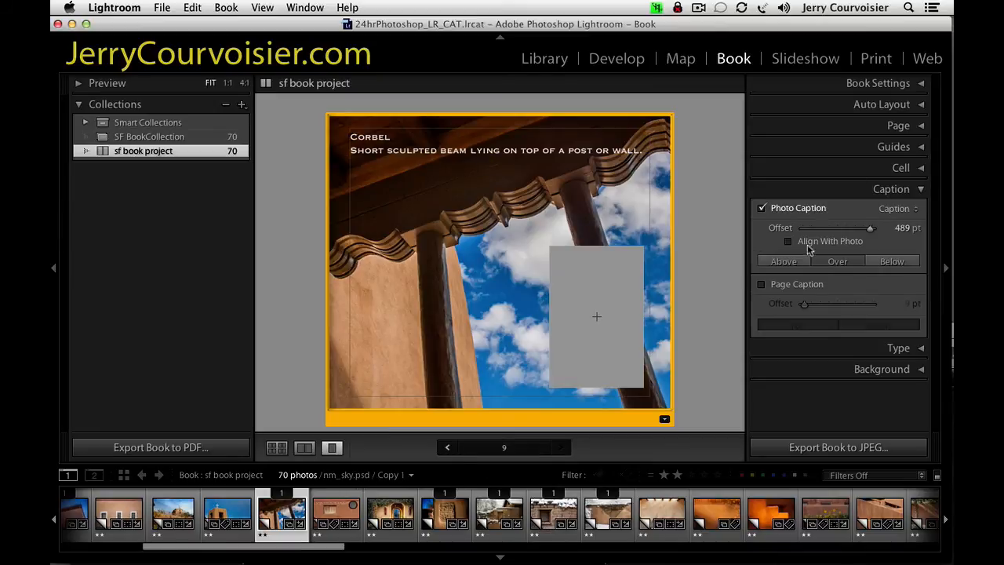
{"action": "mouse_move", "coordinate": [870, 229]}
{"action": "left_mouse_down"}
{"action": "mouse_move", "coordinate": [860, 233]}
{"action": "mouse_move", "coordinate": [867, 226]}
{"action": "left_mouse_up"}
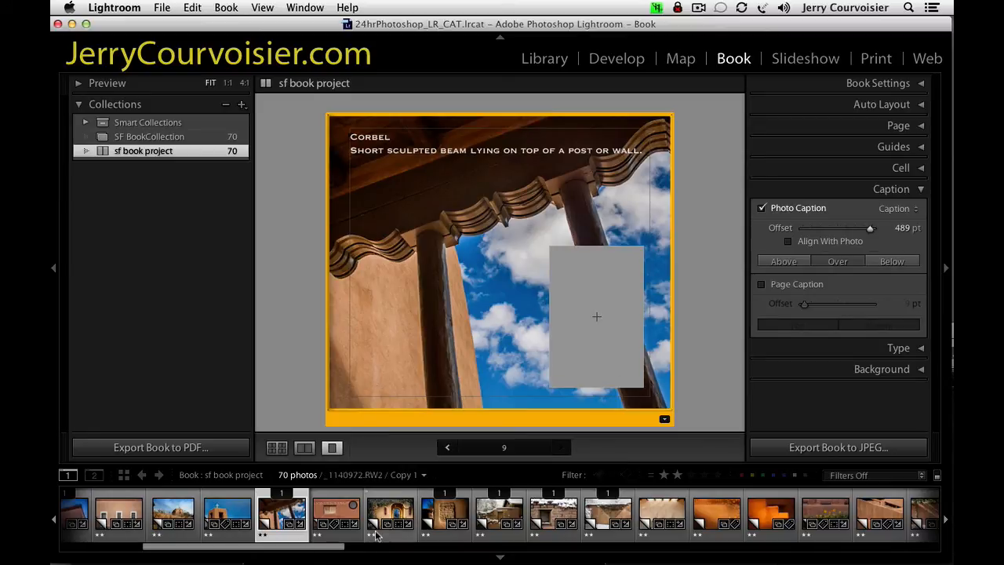
Try the gate photo _1140974.rw2 in page 9's inset cell and remove it.
{"action": "left_click_drag", "start_coordinate": [312, 553], "coordinate": [912, 536]}
{"action": "left_click_drag", "start_coordinate": [812, 525], "coordinate": [635, 300]}
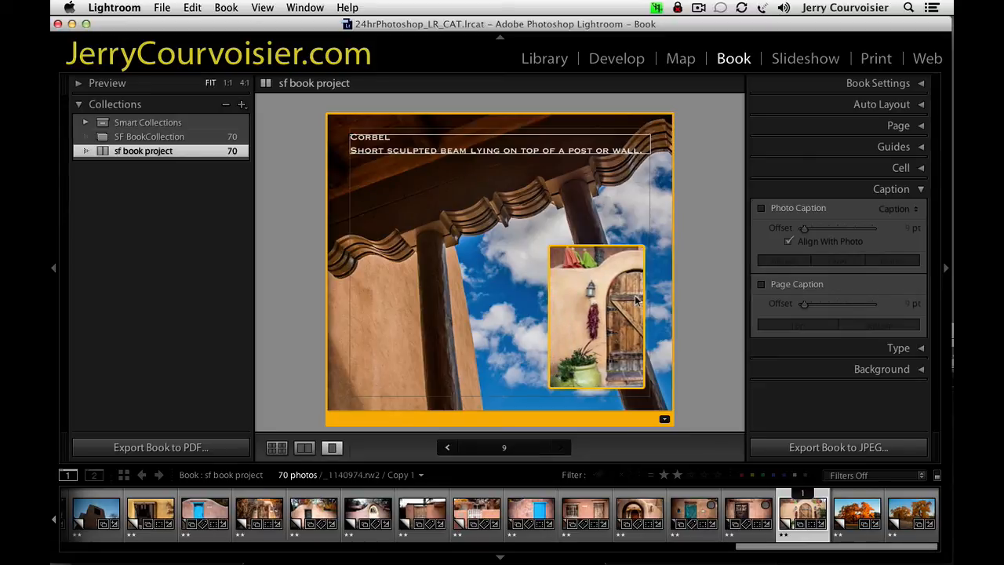
{"action": "key", "text": "BackSpace"}
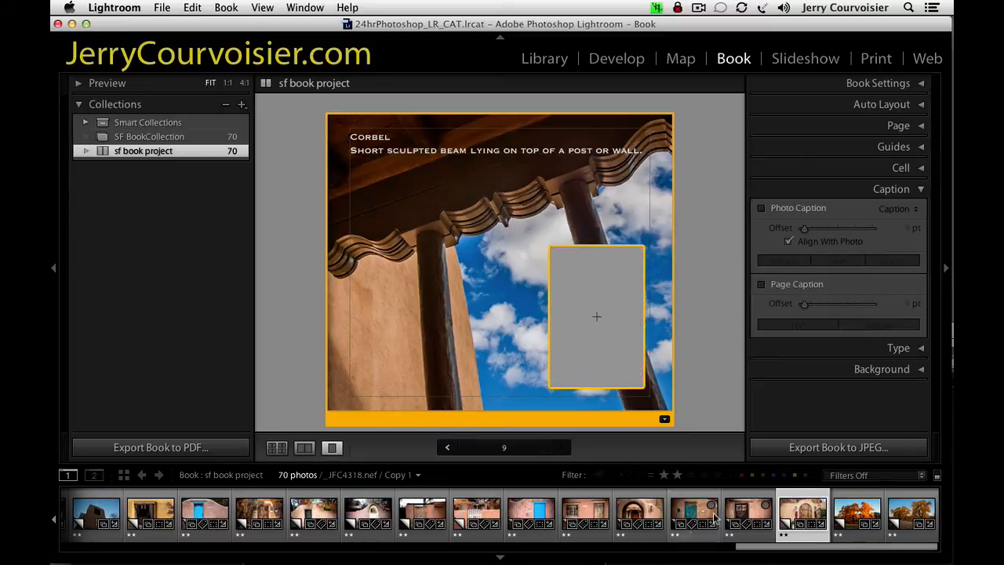
Place _JFC4315.nef in page 9's inset cell, zoom it to 44%, and reposition it to frame the doorway's wall lantern.
{"action": "left_click_drag", "start_coordinate": [629, 508], "coordinate": [581, 322]}
{"action": "left_click", "coordinate": [560, 283]}
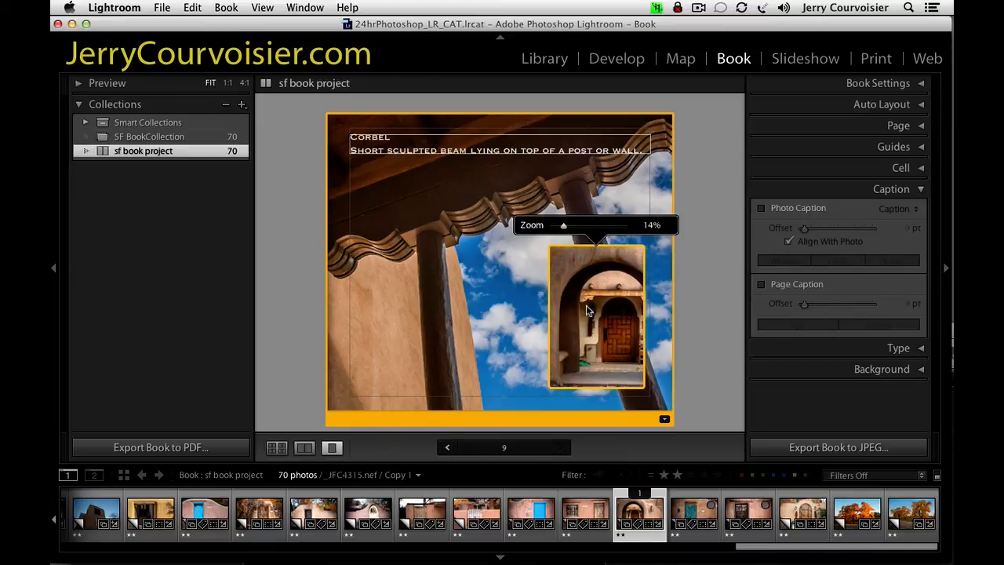
{"action": "left_click_drag", "start_coordinate": [563, 225], "coordinate": [584, 227]}
{"action": "left_click_drag", "start_coordinate": [606, 293], "coordinate": [574, 294]}
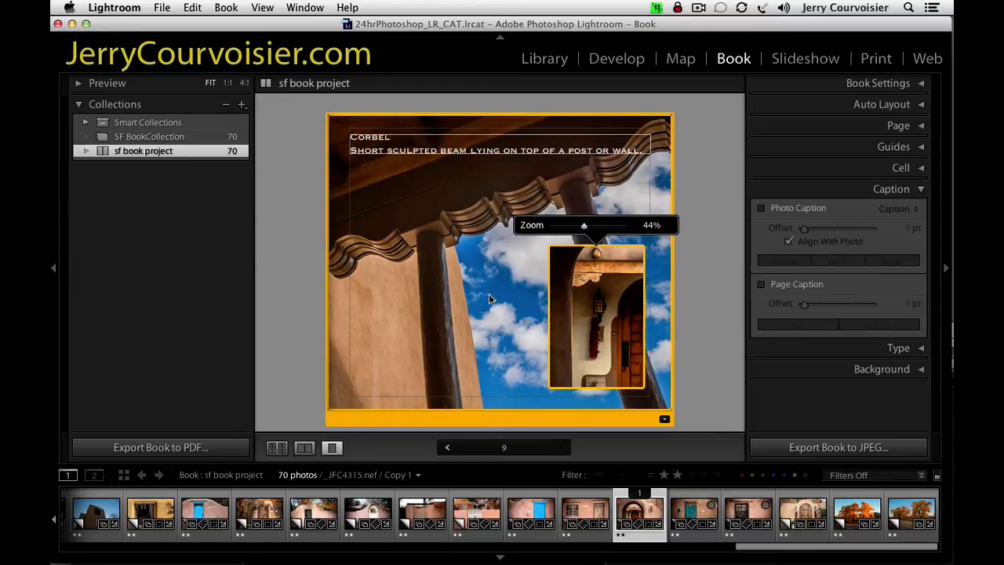
{"action": "left_click", "coordinate": [449, 343]}
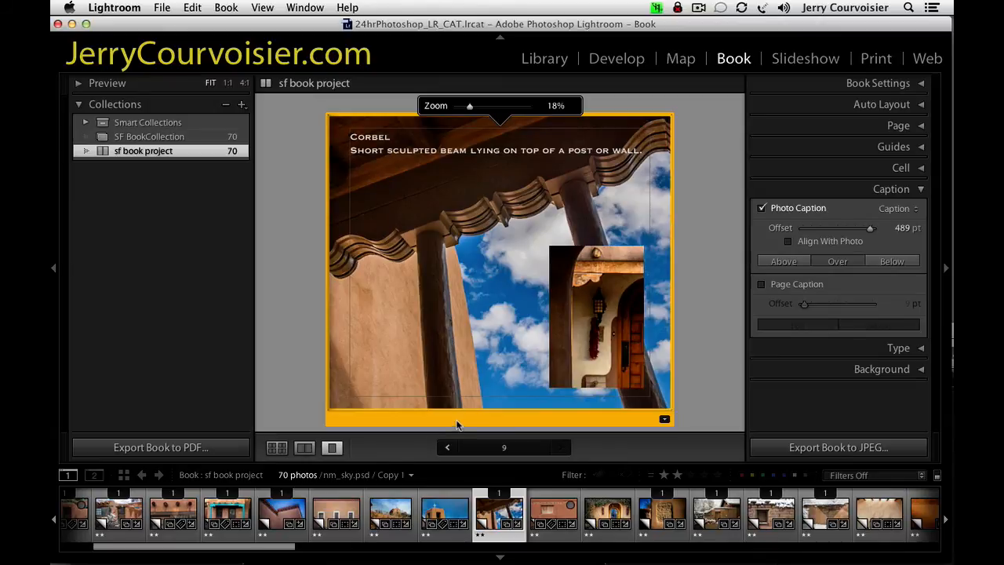
Add a page after page 9 and apply the full-bleed single-photo layout from Two-Page Spreads to it.
{"action": "left_click", "coordinate": [885, 126]}
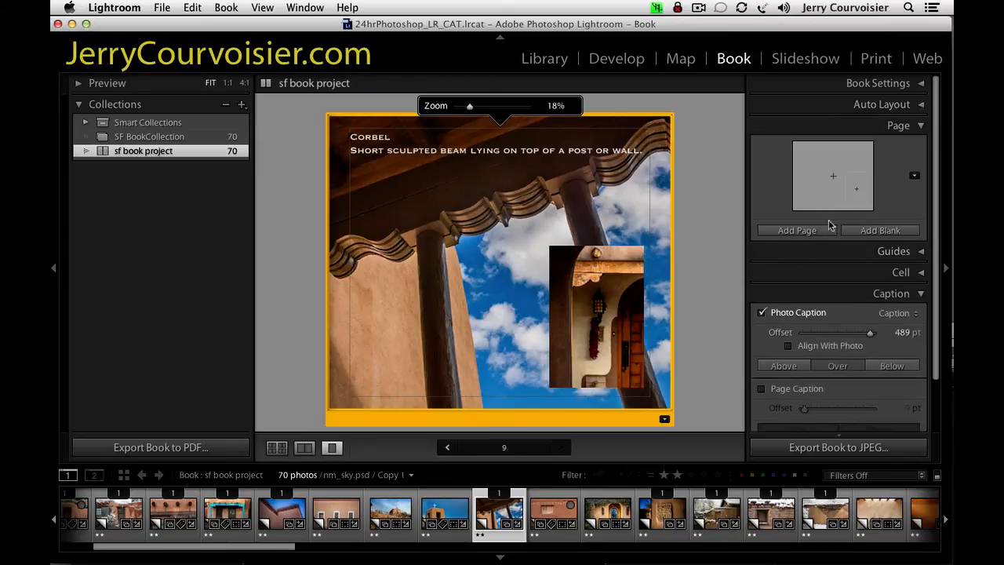
{"action": "left_click", "coordinate": [807, 235]}
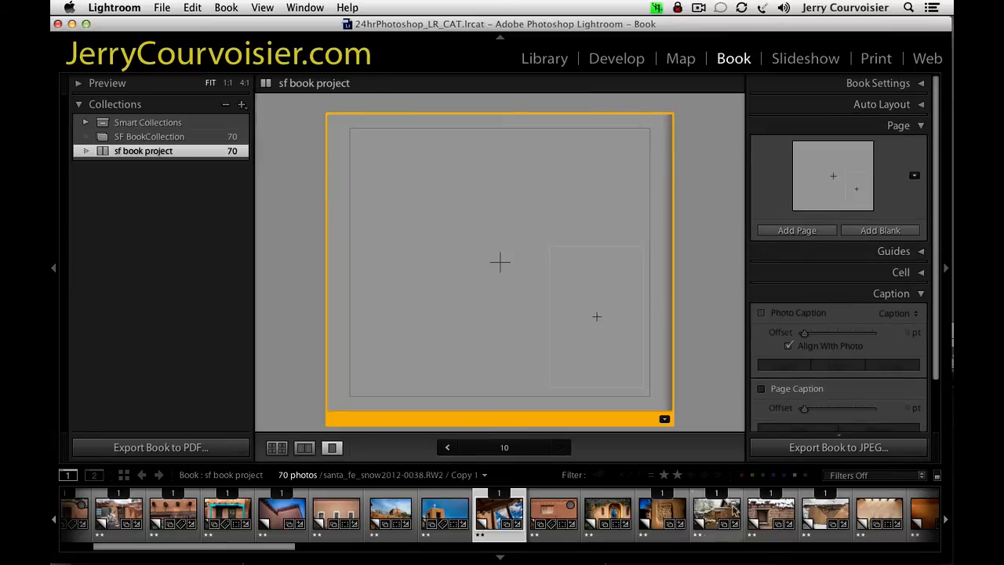
{"action": "left_click", "coordinate": [664, 420]}
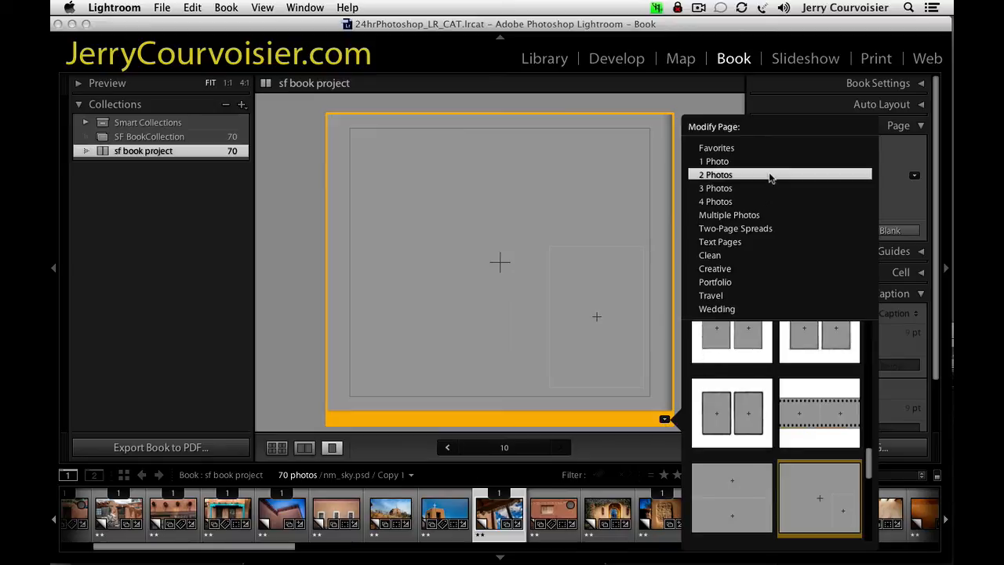
{"action": "left_click", "coordinate": [733, 229]}
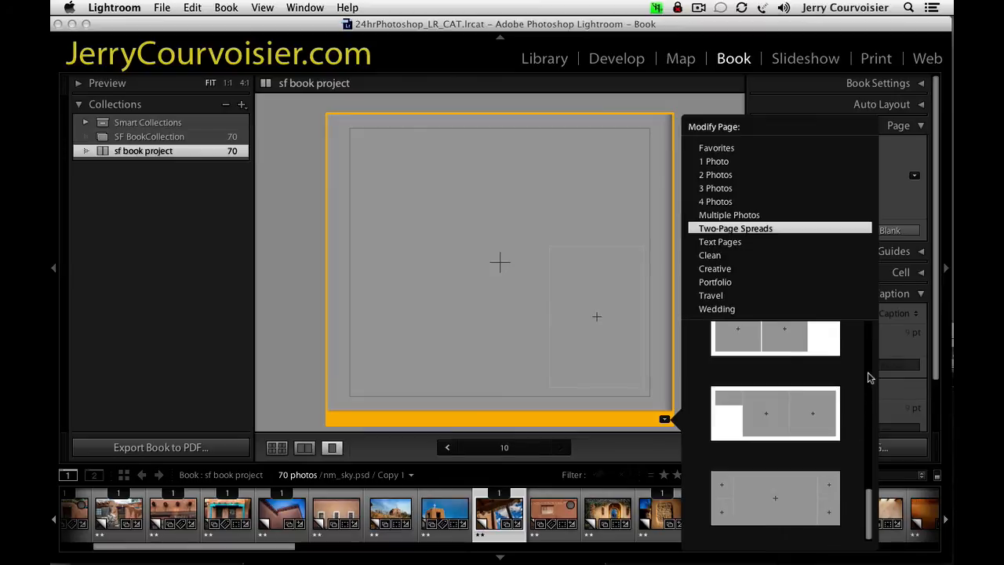
{"action": "left_click_drag", "start_coordinate": [869, 501], "coordinate": [868, 348]}
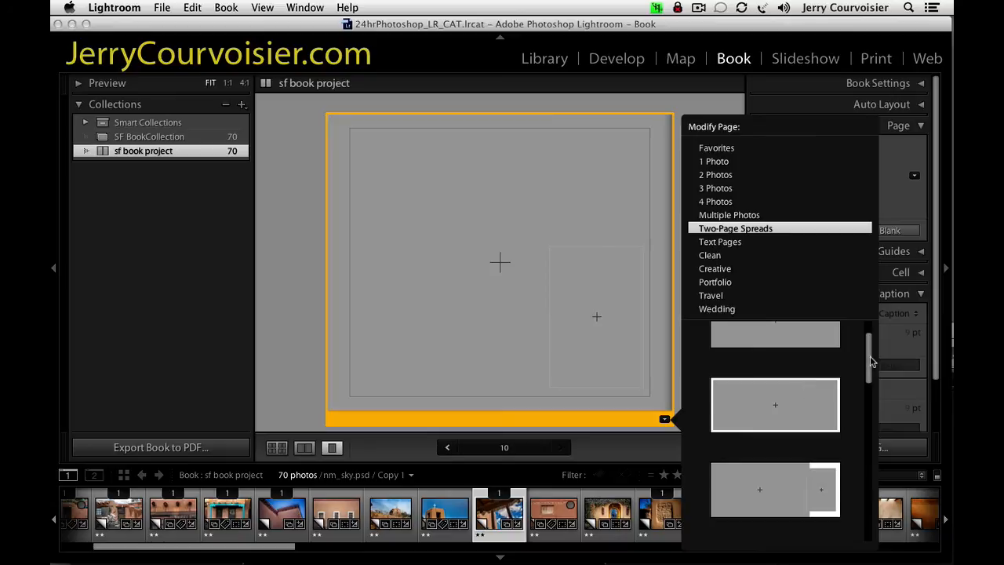
{"action": "left_click_drag", "start_coordinate": [870, 361], "coordinate": [872, 350]}
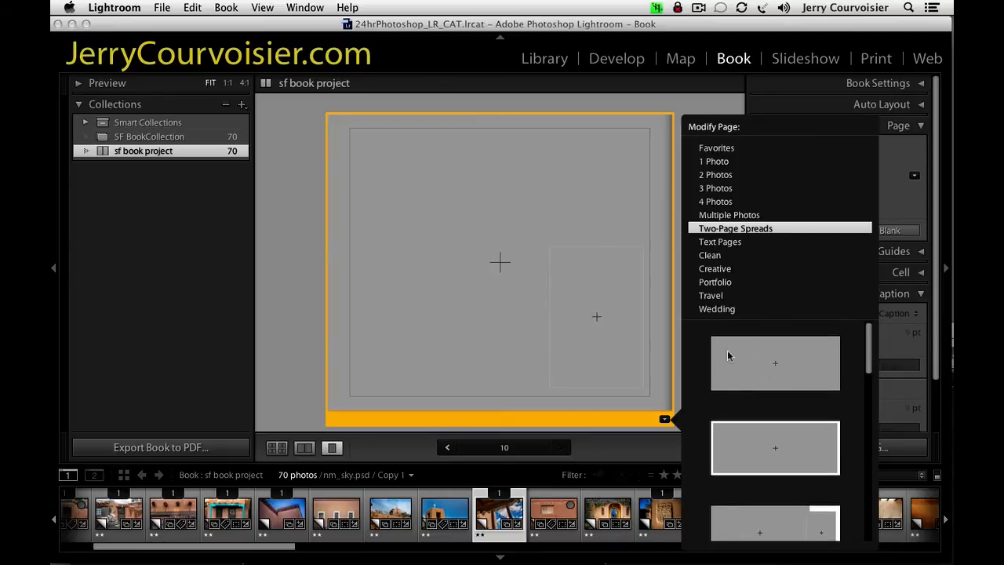
{"action": "mouse_move", "coordinate": [868, 360]}
{"action": "left_mouse_down"}
{"action": "mouse_move", "coordinate": [870, 375]}
{"action": "mouse_move", "coordinate": [869, 354]}
{"action": "left_mouse_up"}
{"action": "left_click", "coordinate": [754, 362]}
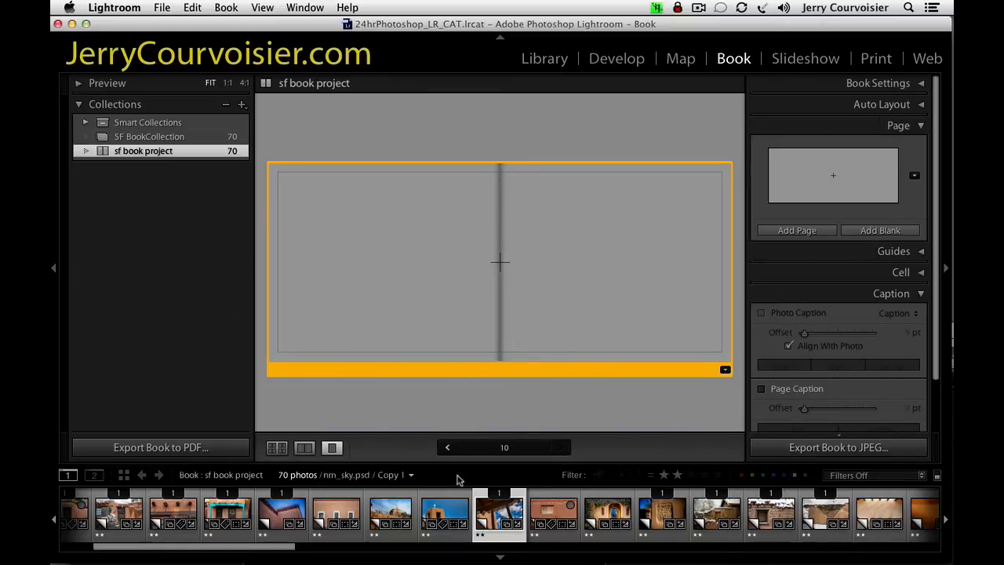
Place the orange cottonwood photo untitled-28.nef across the two-page spread and reposition it within the cell.
{"action": "left_click_drag", "start_coordinate": [284, 554], "coordinate": [922, 553]}
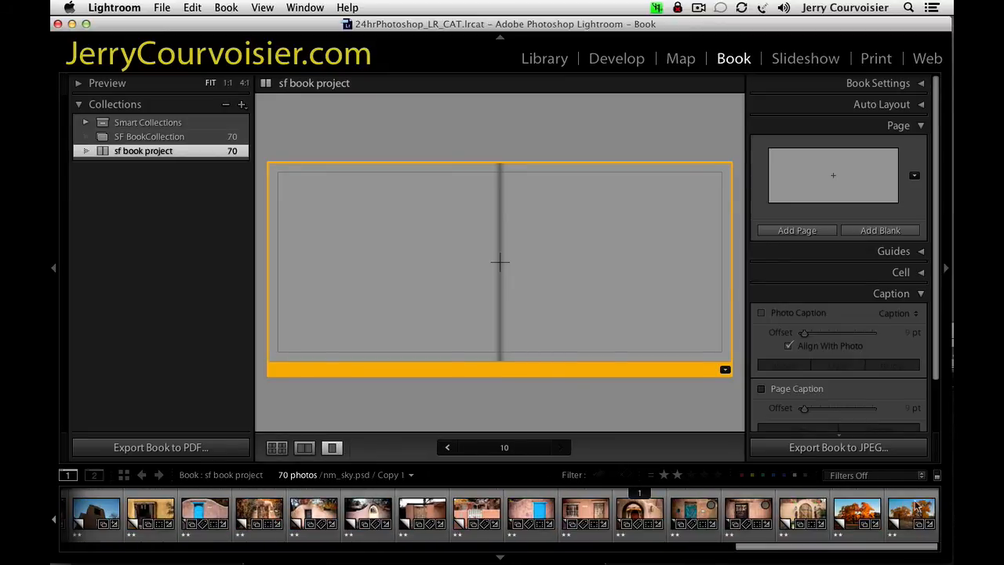
{"action": "left_click", "coordinate": [858, 511]}
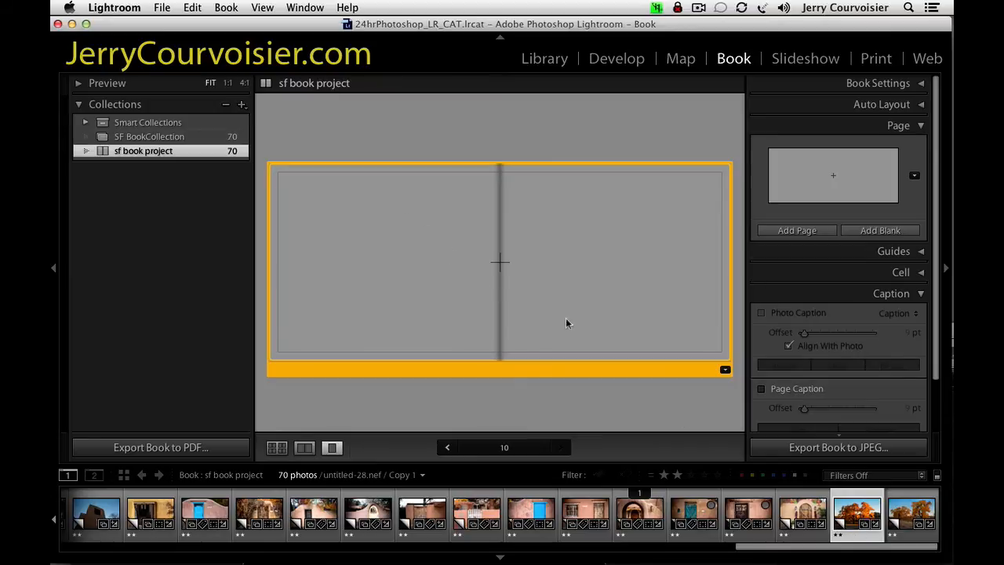
{"action": "left_click_drag", "start_coordinate": [848, 519], "coordinate": [474, 263]}
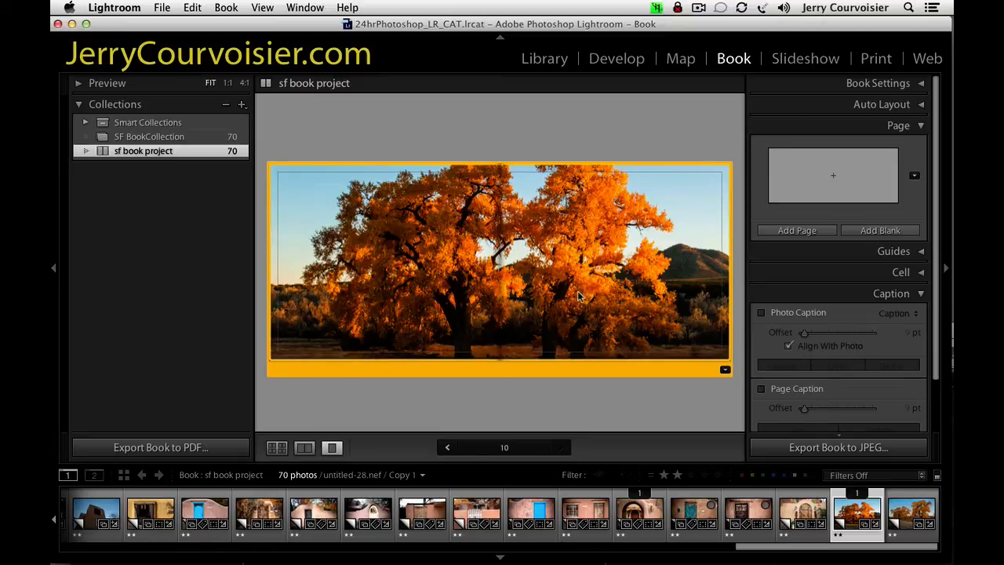
{"action": "mouse_move", "coordinate": [566, 277]}
{"action": "left_mouse_down"}
{"action": "mouse_move", "coordinate": [561, 227]}
{"action": "mouse_move", "coordinate": [555, 341]}
{"action": "mouse_move", "coordinate": [553, 266]}
{"action": "mouse_move", "coordinate": [549, 276]}
{"action": "left_mouse_up"}
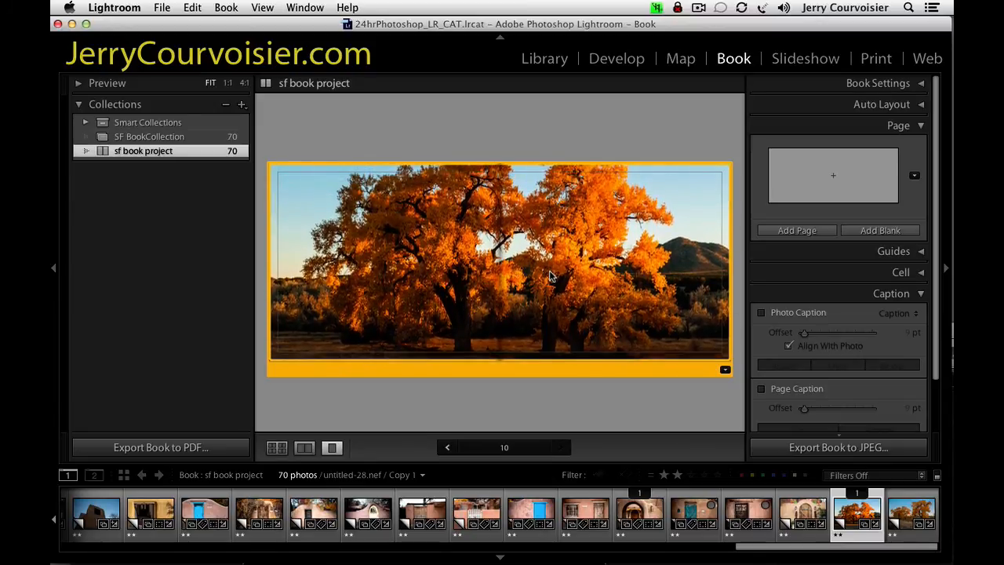
{"action": "left_click", "coordinate": [548, 271]}
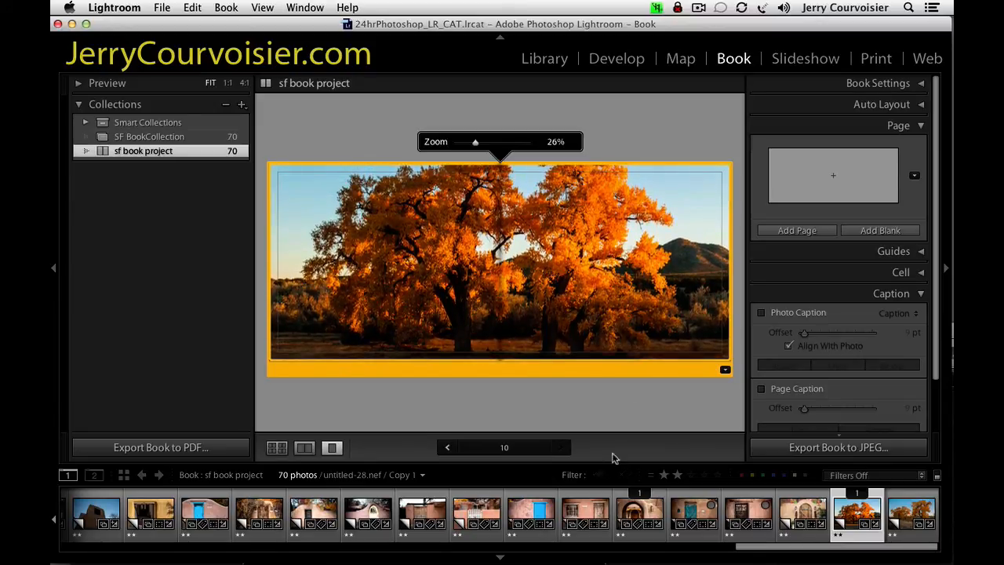
Try the white-bordered two-page layout on the tree spread, and replace it with the large-photo layout that has an overlapping inset cell.
{"action": "left_click", "coordinate": [724, 370]}
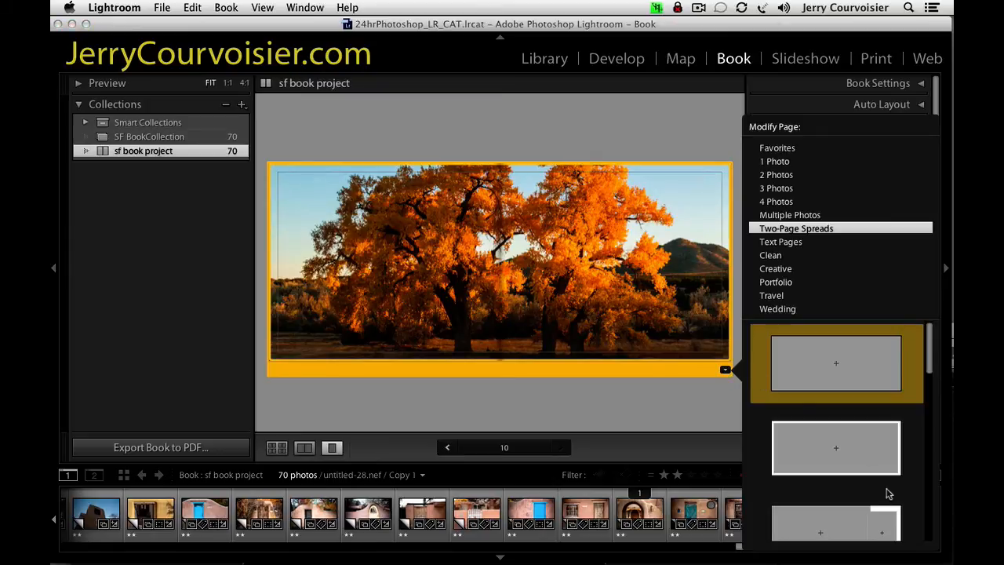
{"action": "left_click", "coordinate": [836, 454]}
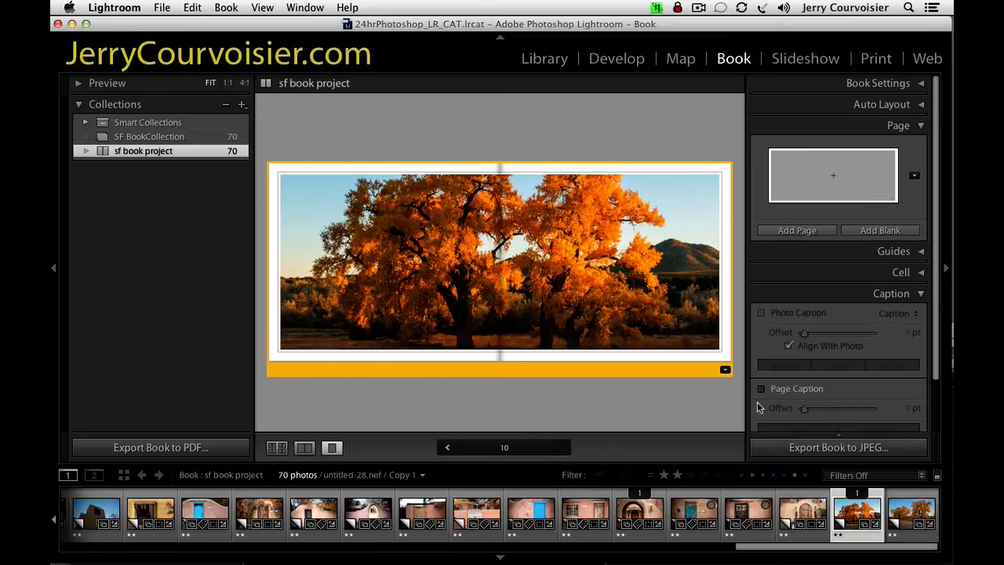
{"action": "left_click", "coordinate": [725, 370]}
{"action": "scroll", "coordinate": [873, 453], "scroll_direction": "down", "scroll_amount": 1}
{"action": "scroll", "coordinate": [872, 453], "scroll_direction": "down", "scroll_amount": 2}
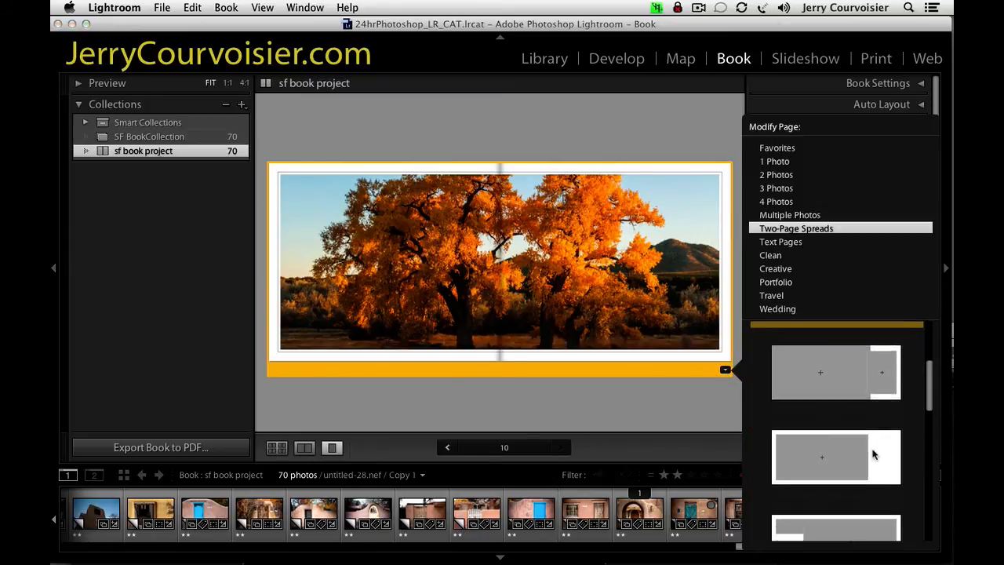
{"action": "left_click", "coordinate": [836, 379]}
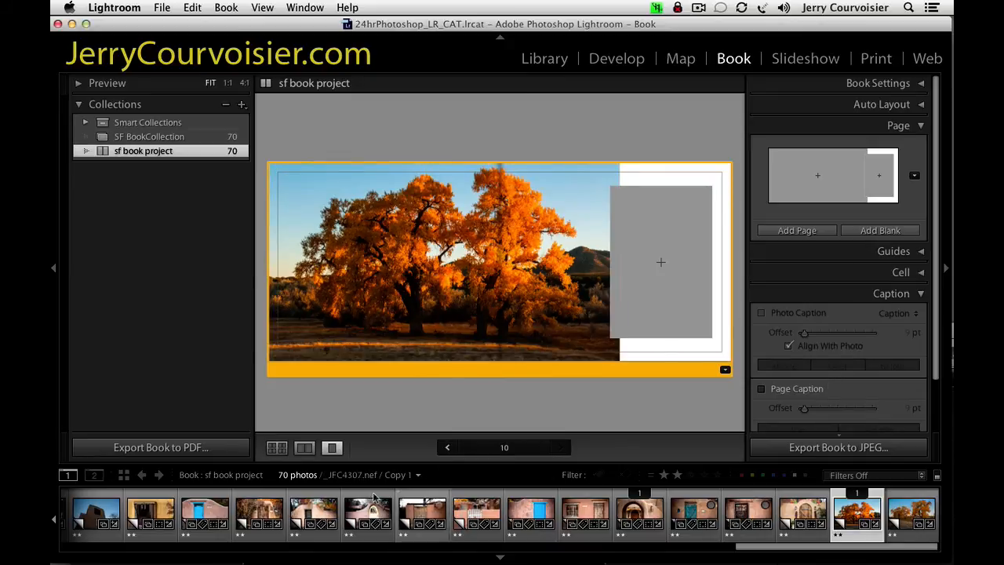
Place the single-tree photo untitled-98.nef in the spread's inset cell.
{"action": "left_click", "coordinate": [918, 521]}
{"action": "left_click_drag", "start_coordinate": [919, 524], "coordinate": [629, 300]}
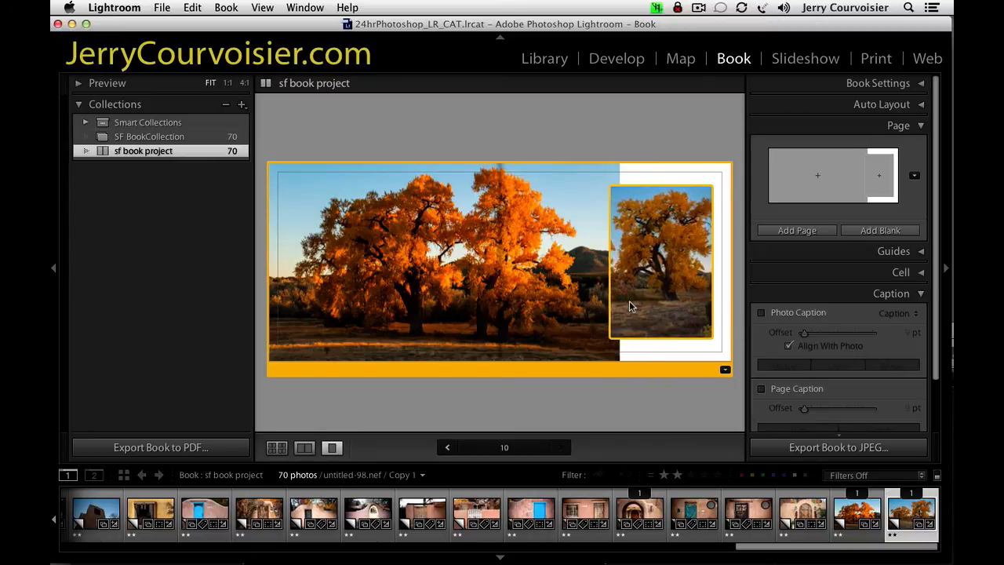
{"action": "left_click", "coordinate": [656, 353]}
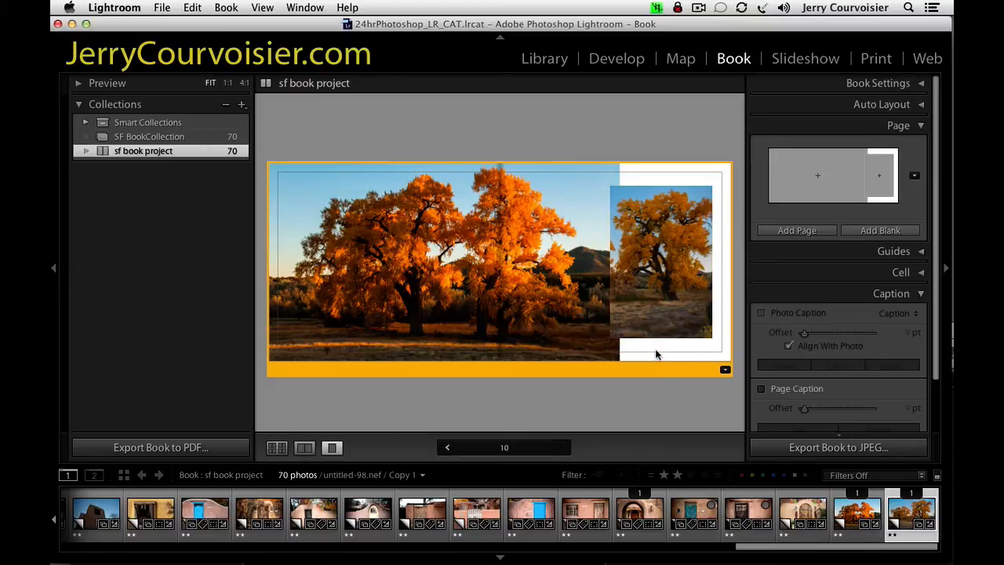
Enable a black background color for the tree spread and preview the spread enlarged.
{"action": "left_click", "coordinate": [916, 293]}
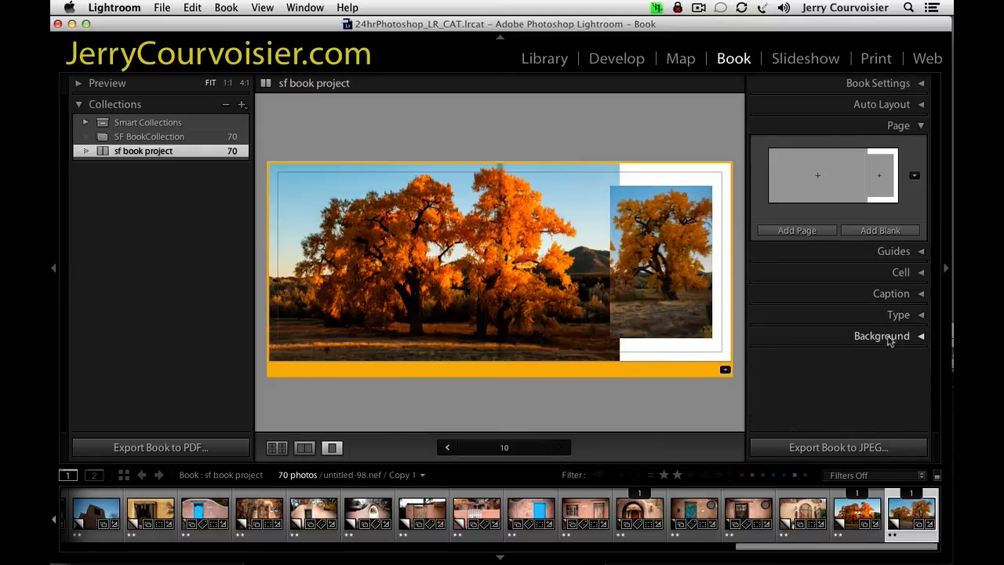
{"action": "left_click", "coordinate": [890, 338]}
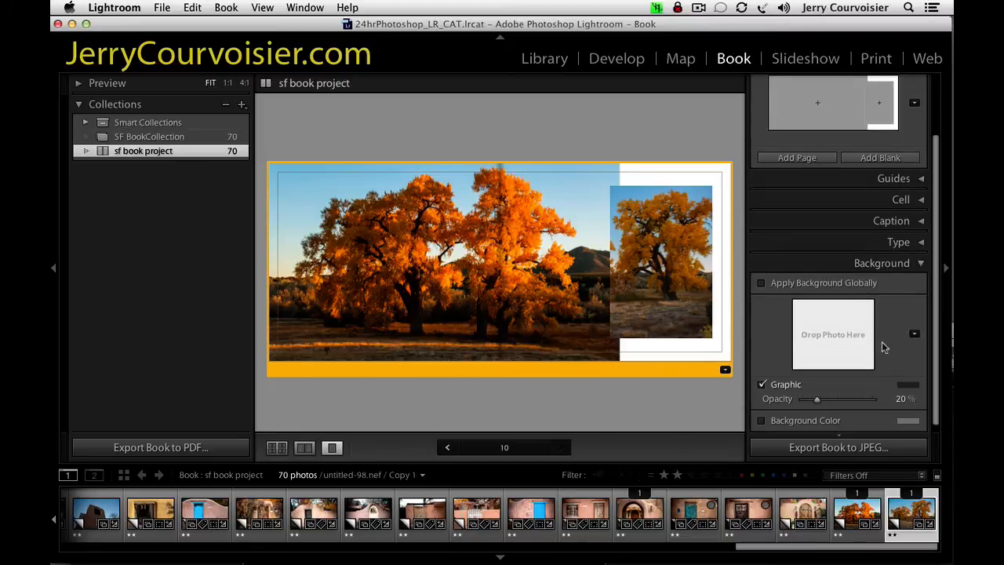
{"action": "left_click", "coordinate": [761, 420]}
{"action": "left_click", "coordinate": [908, 421]}
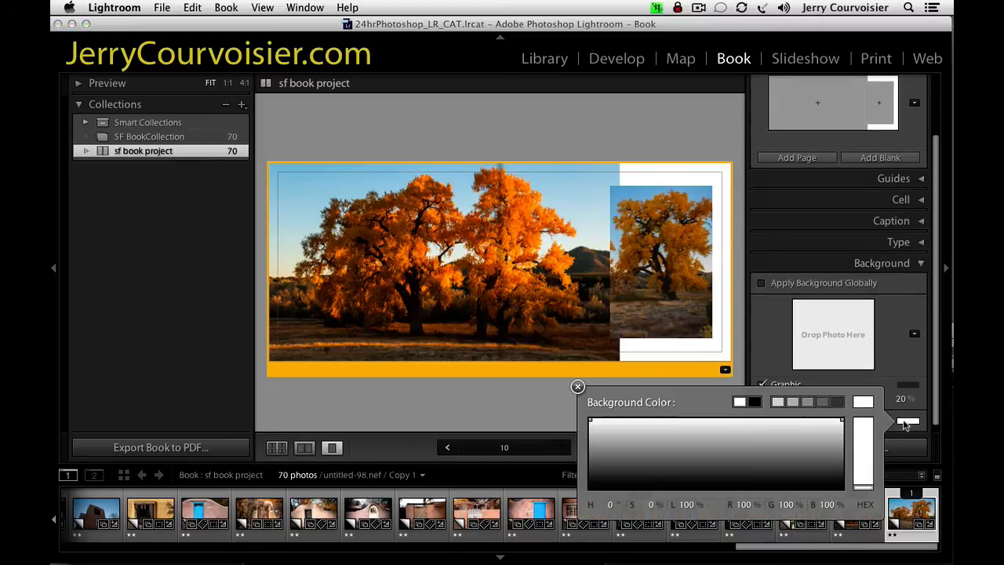
{"action": "left_click", "coordinate": [754, 400]}
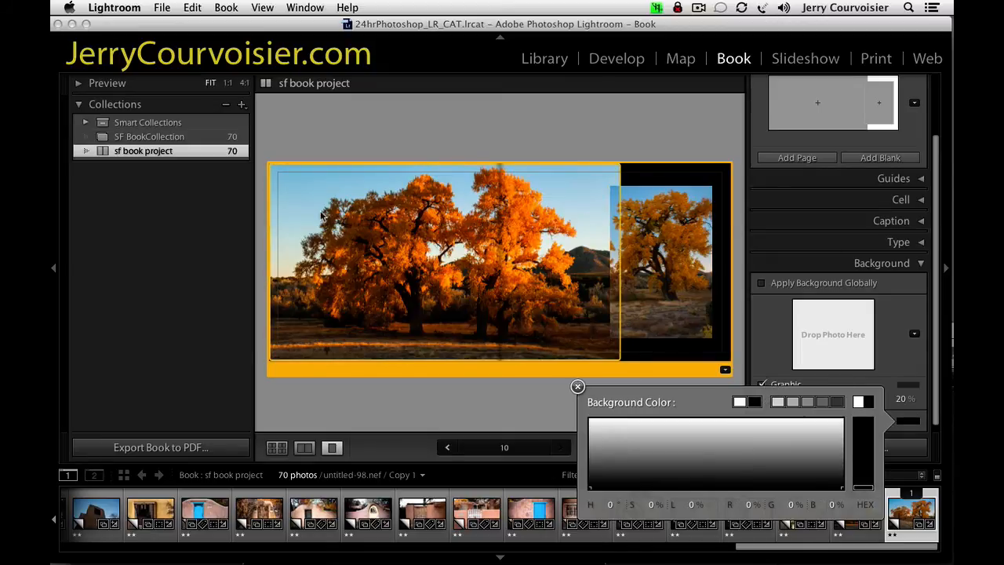
{"action": "key", "text": "Tab"}
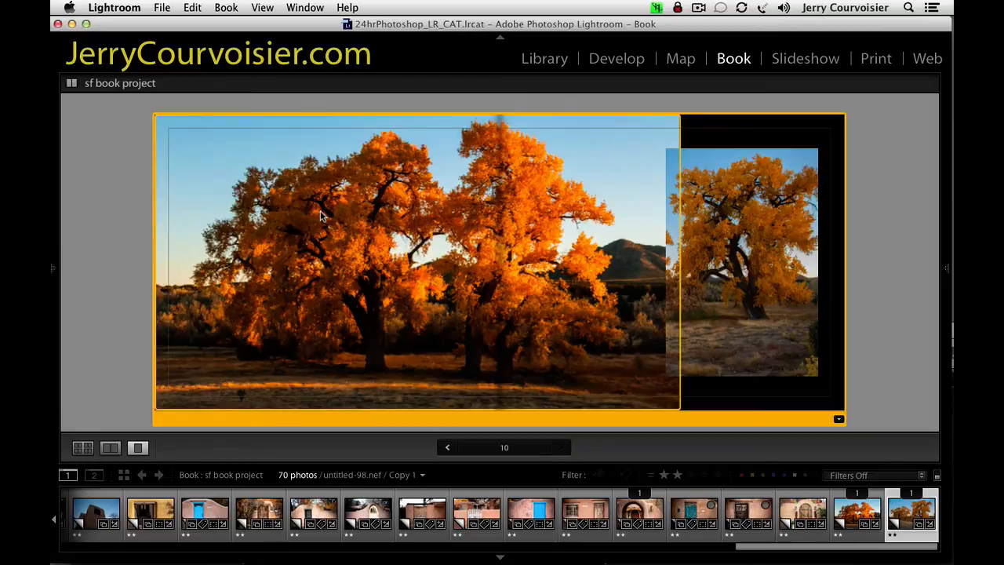
{"action": "key", "text": "Tab"}
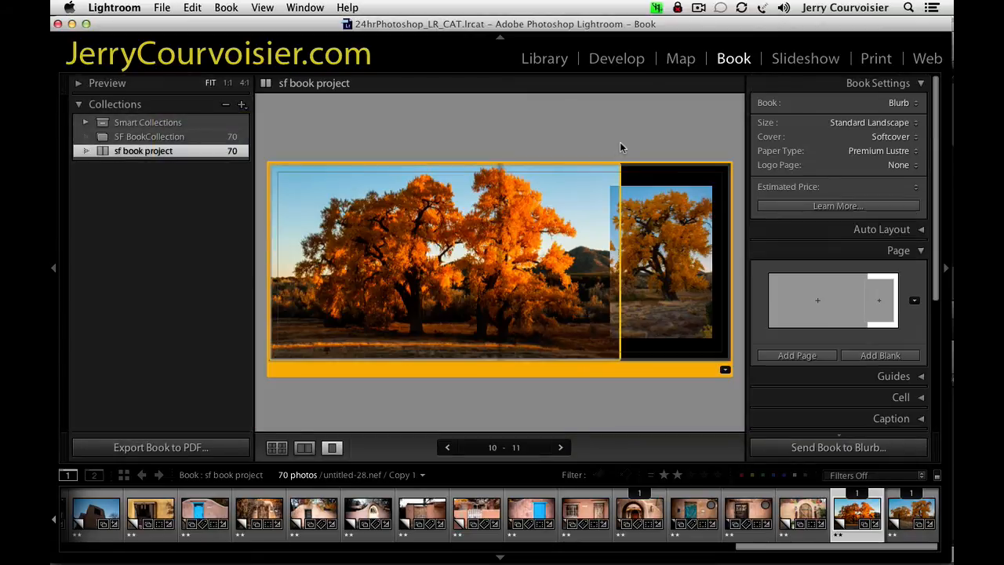
Zoom the spread's large tree photo to 100% and read its print-resolution warning.
{"action": "left_click", "coordinate": [461, 257]}
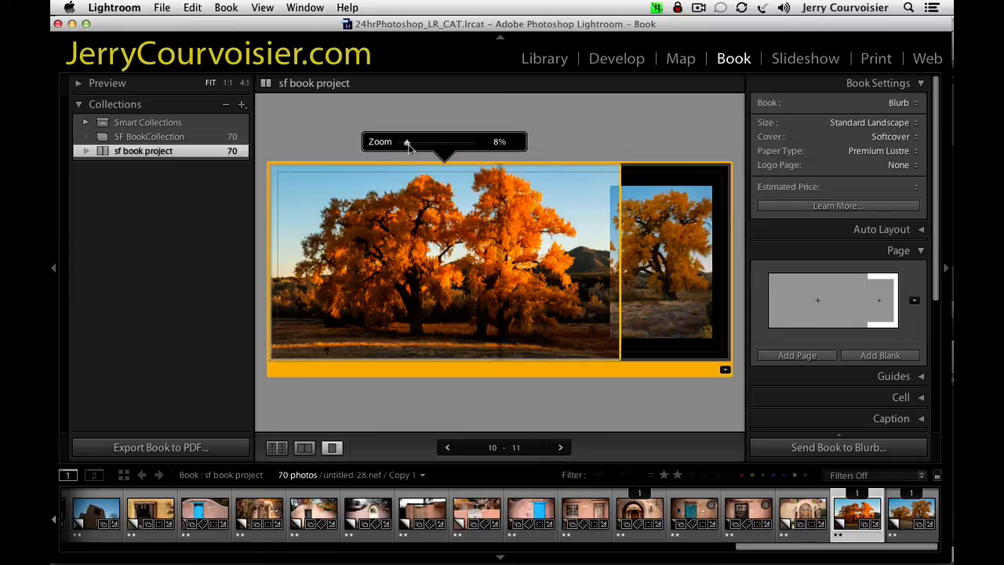
{"action": "left_click_drag", "start_coordinate": [406, 142], "coordinate": [475, 143]}
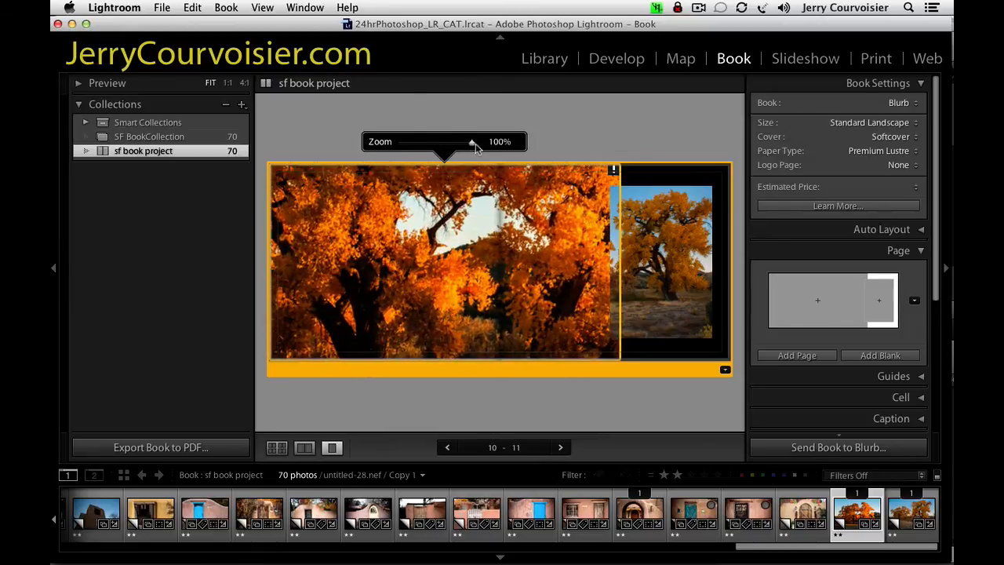
{"action": "left_click", "coordinate": [614, 171]}
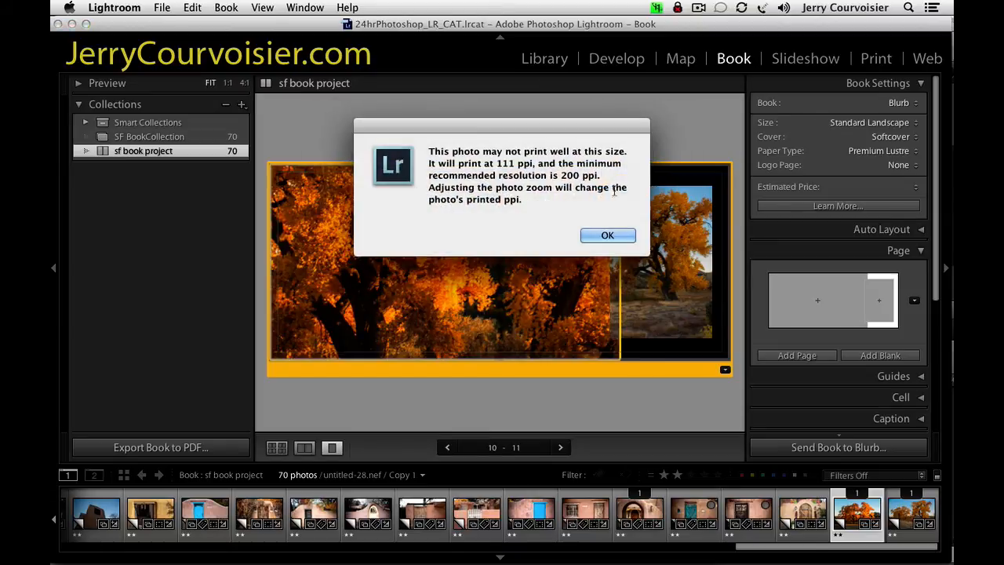
{"action": "left_click", "coordinate": [607, 236]}
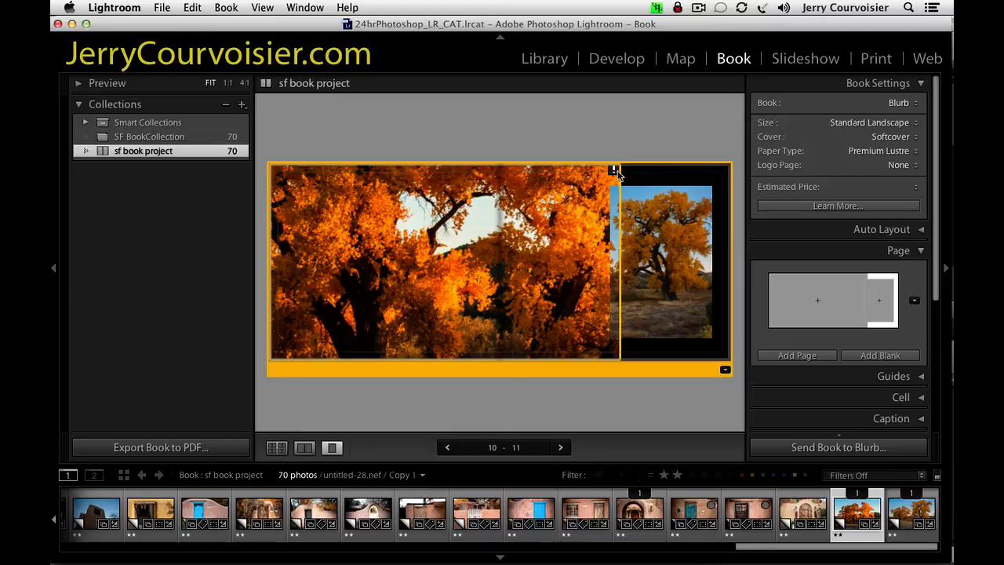
Reduce the large tree photo's zoom to 11% and reposition it so both trees are framed in the cell.
{"action": "left_click", "coordinate": [500, 218]}
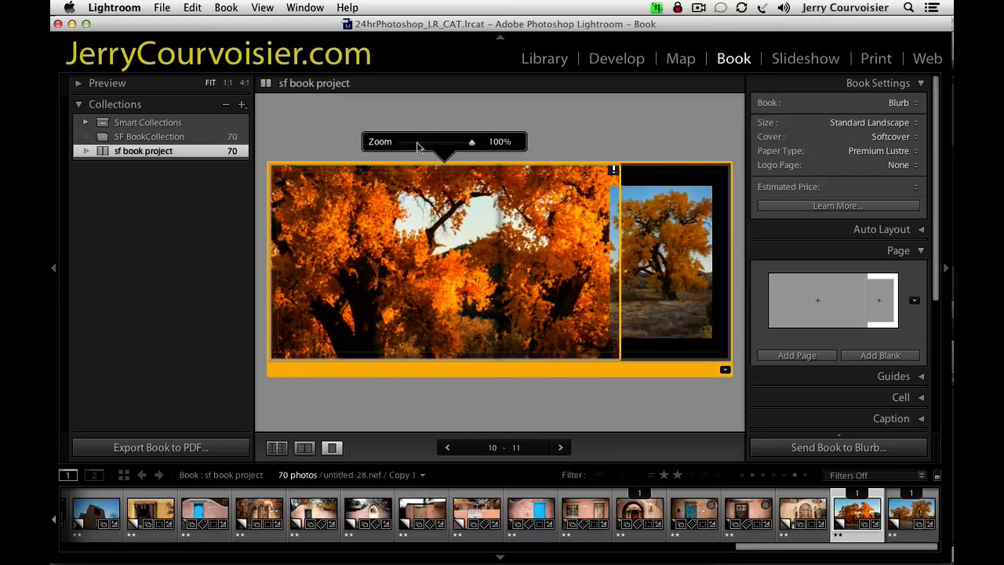
{"action": "left_click_drag", "start_coordinate": [469, 144], "coordinate": [423, 149]}
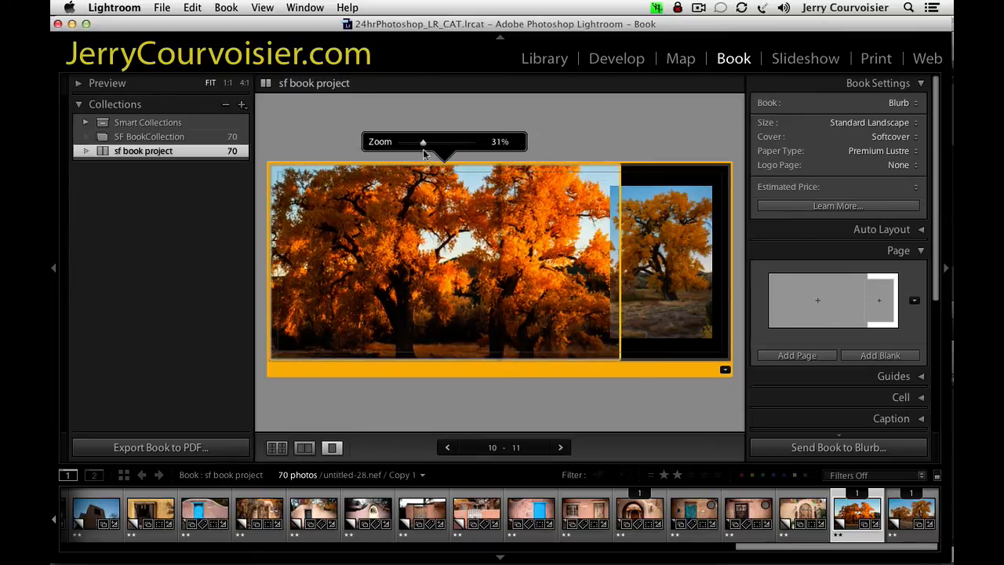
{"action": "mouse_move", "coordinate": [466, 247]}
{"action": "left_mouse_down"}
{"action": "mouse_move", "coordinate": [486, 273]}
{"action": "mouse_move", "coordinate": [477, 249]}
{"action": "left_mouse_up"}
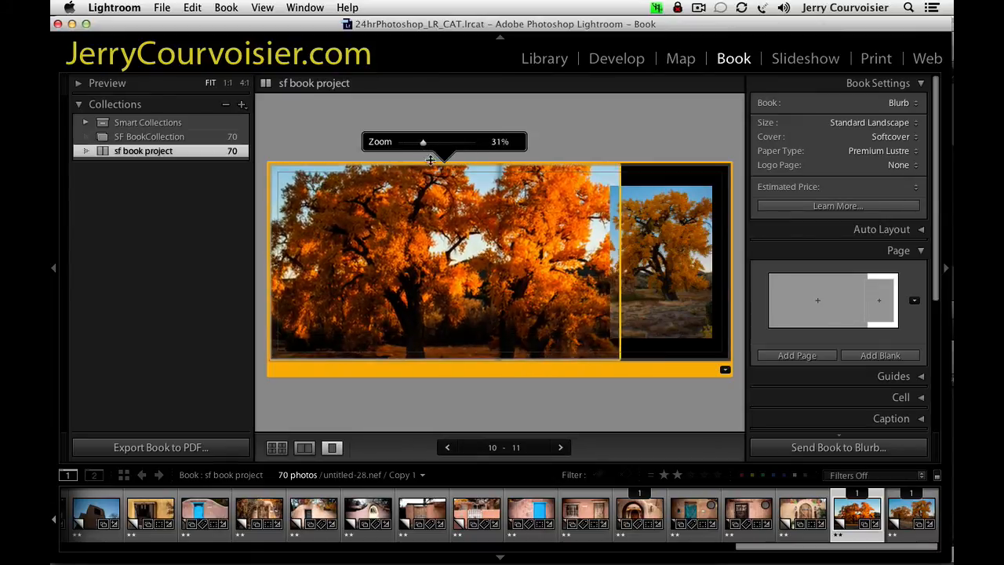
{"action": "left_click_drag", "start_coordinate": [423, 147], "coordinate": [411, 149]}
{"action": "left_click_drag", "start_coordinate": [475, 259], "coordinate": [496, 265]}
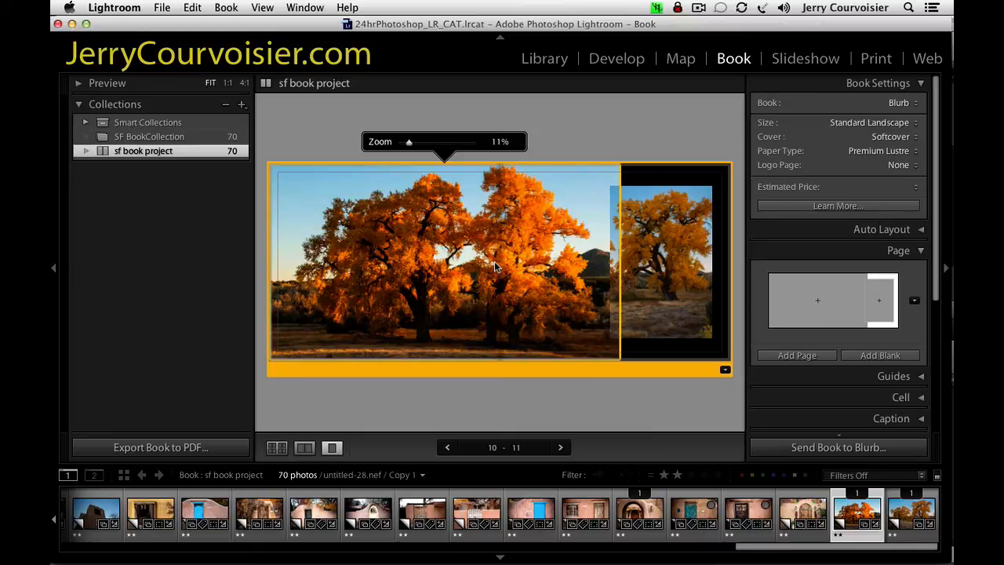
Fine-tune the zoom and position of the single-tree photo in the inset cell.
{"action": "left_click", "coordinate": [680, 286]}
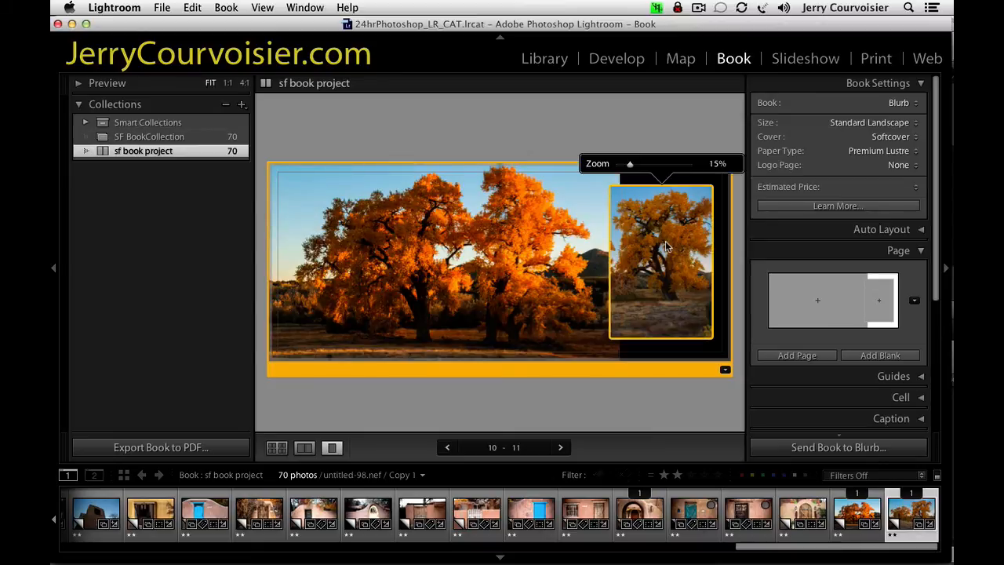
{"action": "left_click_drag", "start_coordinate": [629, 165], "coordinate": [630, 167]}
{"action": "left_click_drag", "start_coordinate": [661, 237], "coordinate": [663, 244]}
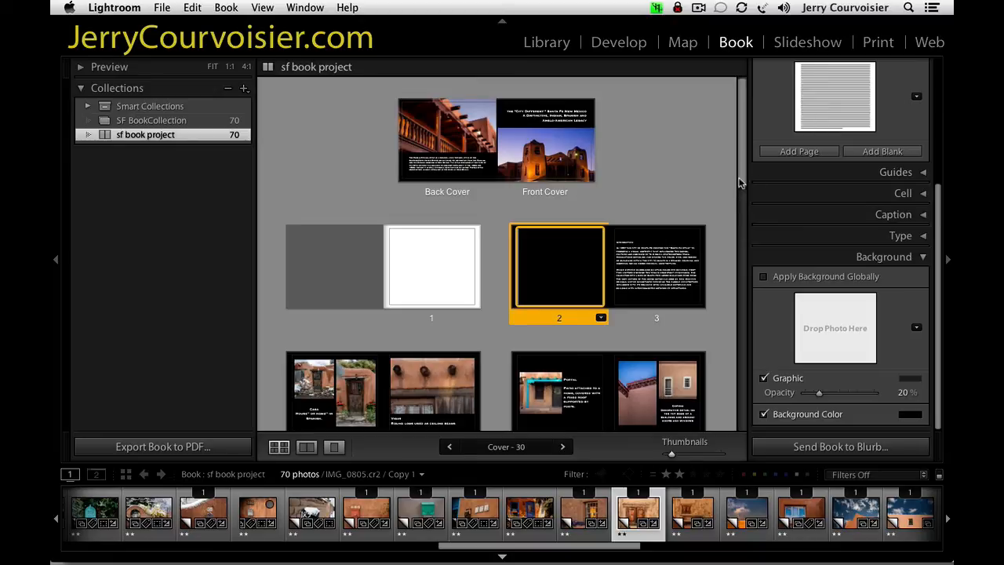
Review all the page spreads from the cover through page 30, and return to the cover.
{"action": "scroll", "coordinate": [731, 212], "scroll_direction": "down", "scroll_amount": 3}
{"action": "scroll", "coordinate": [723, 242], "scroll_direction": "down", "scroll_amount": 10}
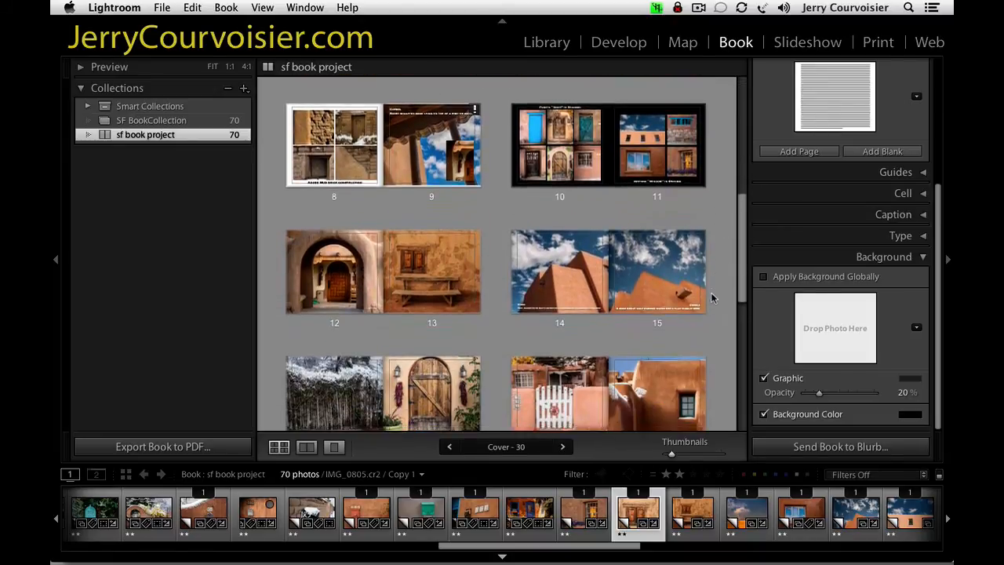
{"action": "scroll", "coordinate": [709, 316], "scroll_direction": "down", "scroll_amount": 5}
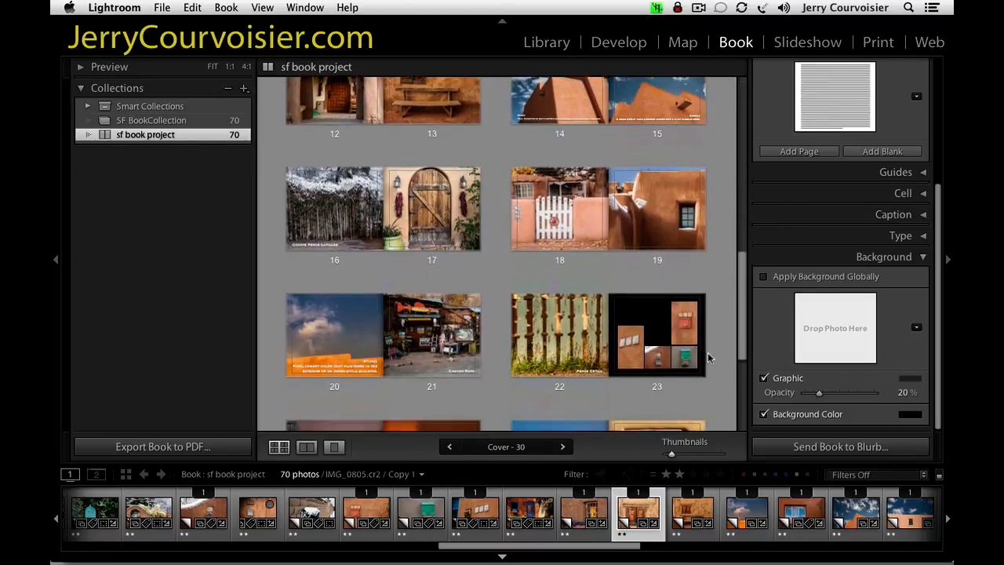
{"action": "scroll", "coordinate": [712, 379], "scroll_direction": "down", "scroll_amount": 2}
{"action": "scroll", "coordinate": [712, 388], "scroll_direction": "down", "scroll_amount": 4}
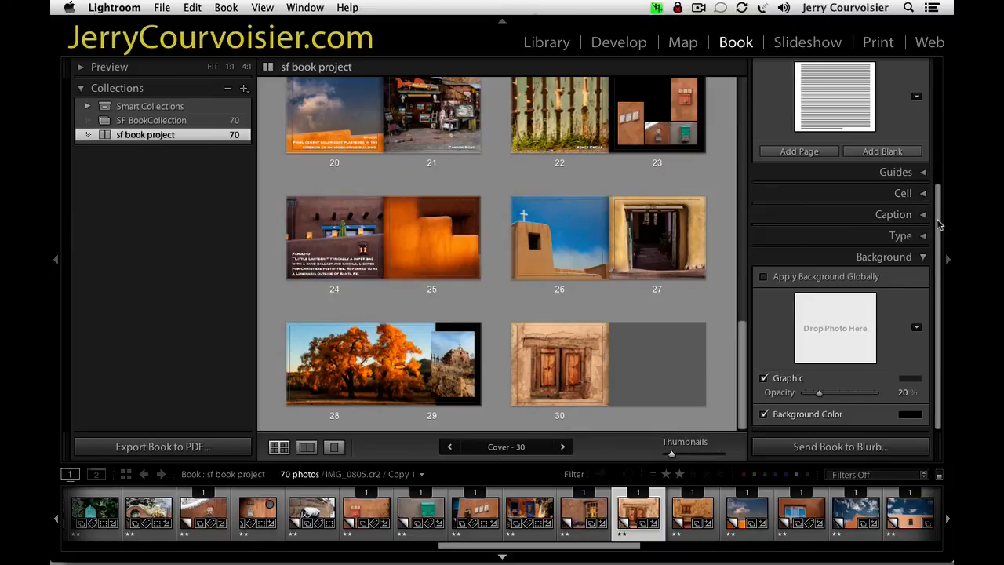
{"action": "scroll", "coordinate": [940, 225], "scroll_direction": "up", "scroll_amount": 5}
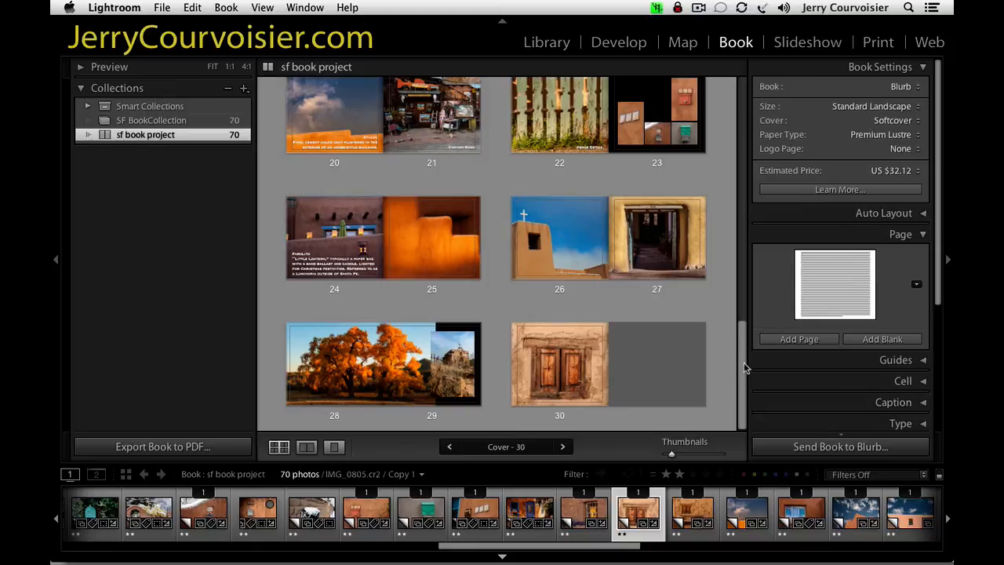
{"action": "left_click_drag", "start_coordinate": [745, 367], "coordinate": [747, 106]}
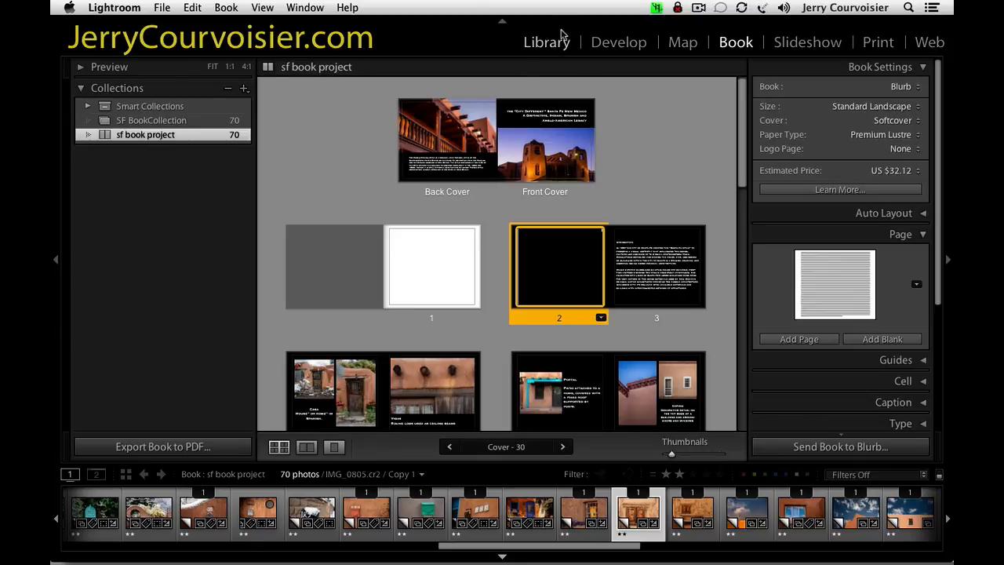
Check the source folders and the sf book project collection in the Library module, and return to the Book module.
{"action": "left_click", "coordinate": [533, 46]}
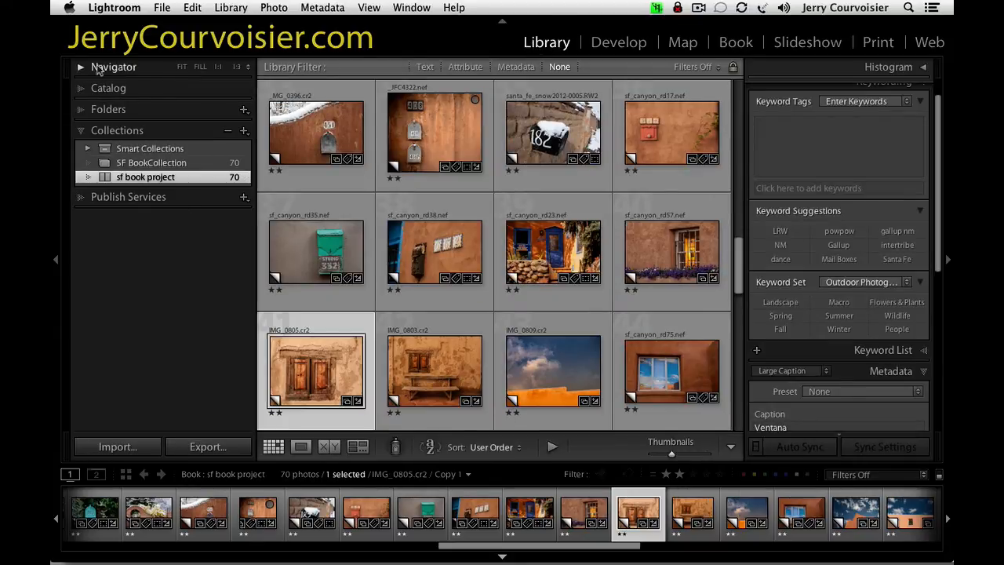
{"action": "left_click", "coordinate": [109, 111]}
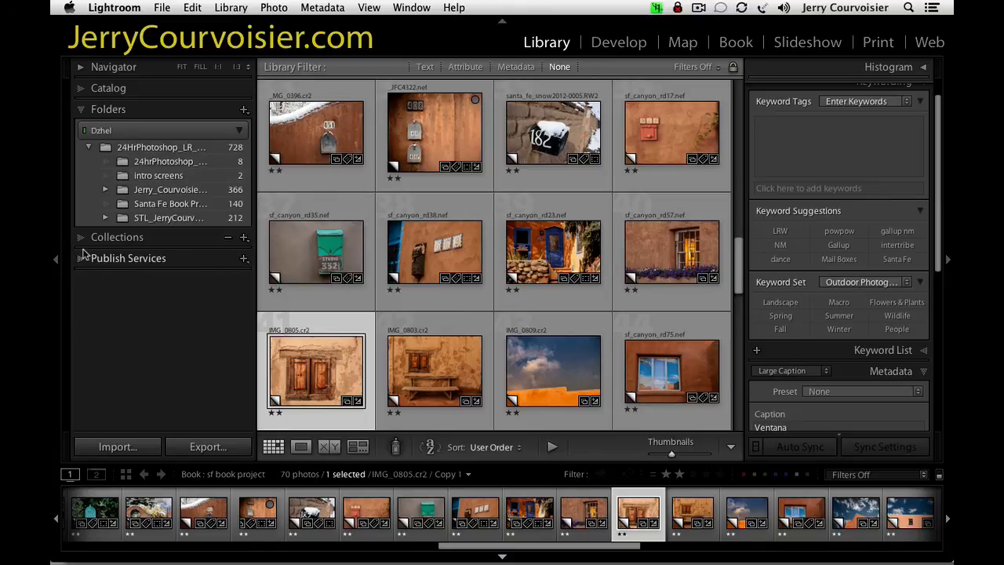
{"action": "left_click", "coordinate": [80, 238]}
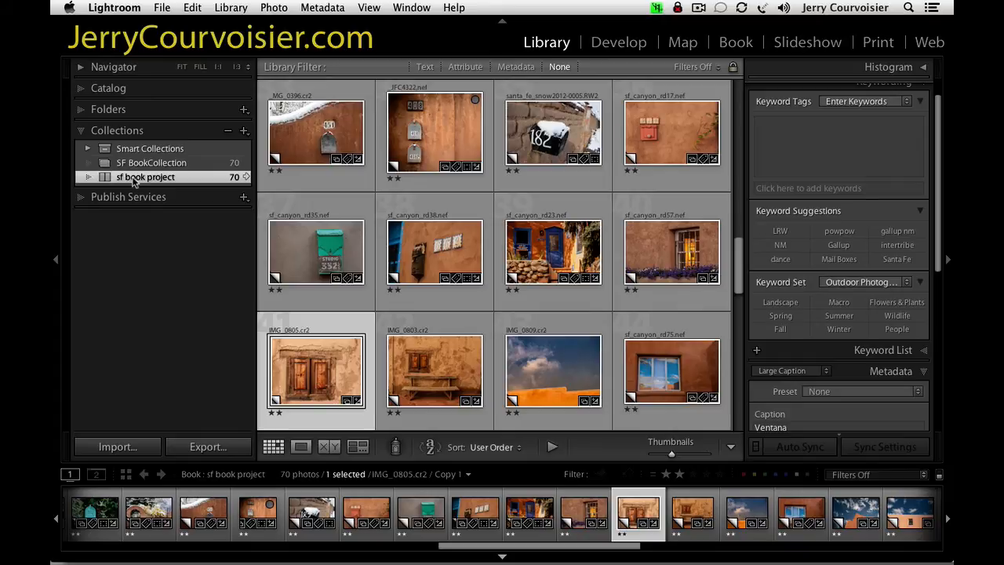
{"action": "left_click", "coordinate": [737, 41]}
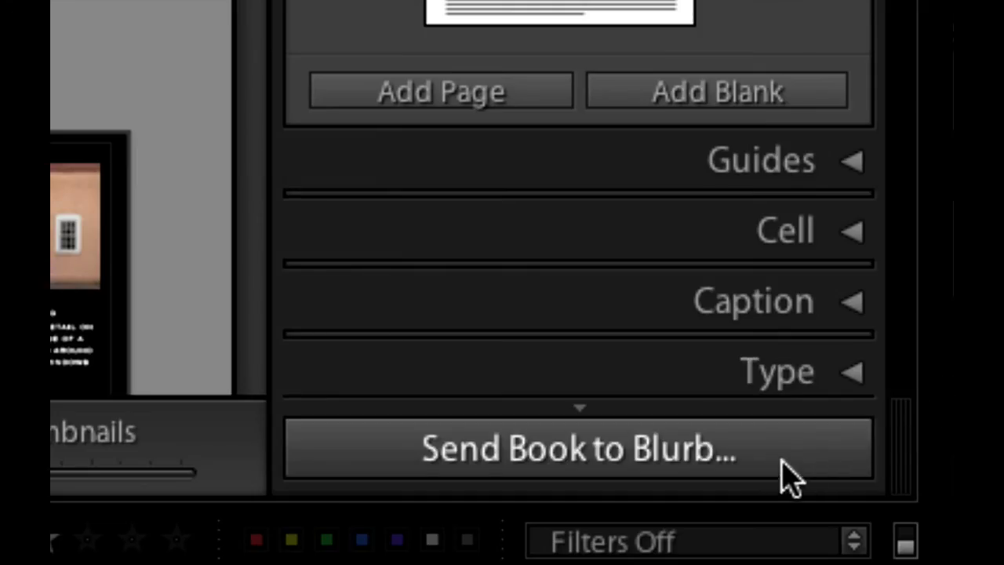
Inspect the Blurb book information form and the PDF export's save dialog, cancelling both without uploading or saving.
{"action": "left_click", "coordinate": [774, 448]}
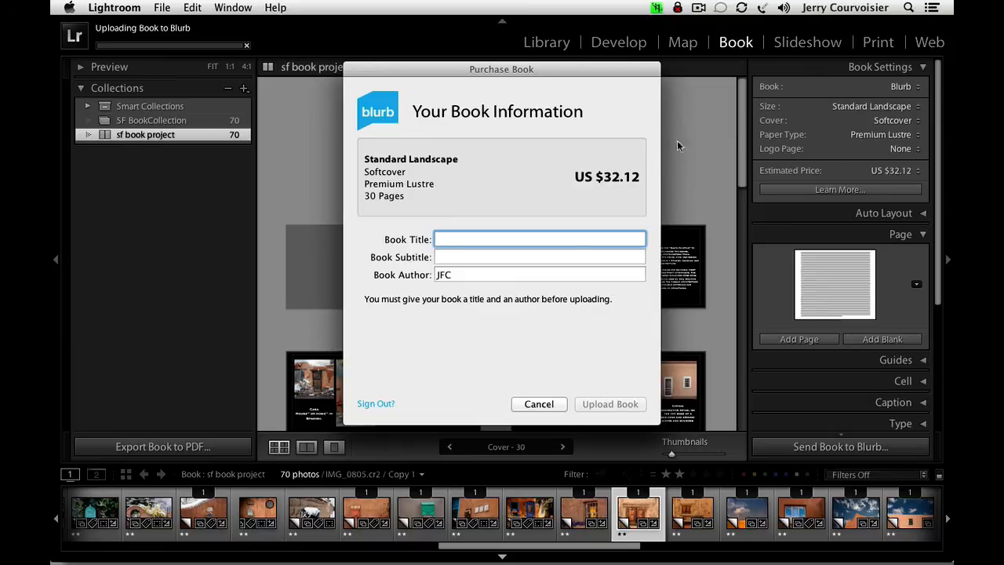
{"action": "left_click", "coordinate": [540, 404]}
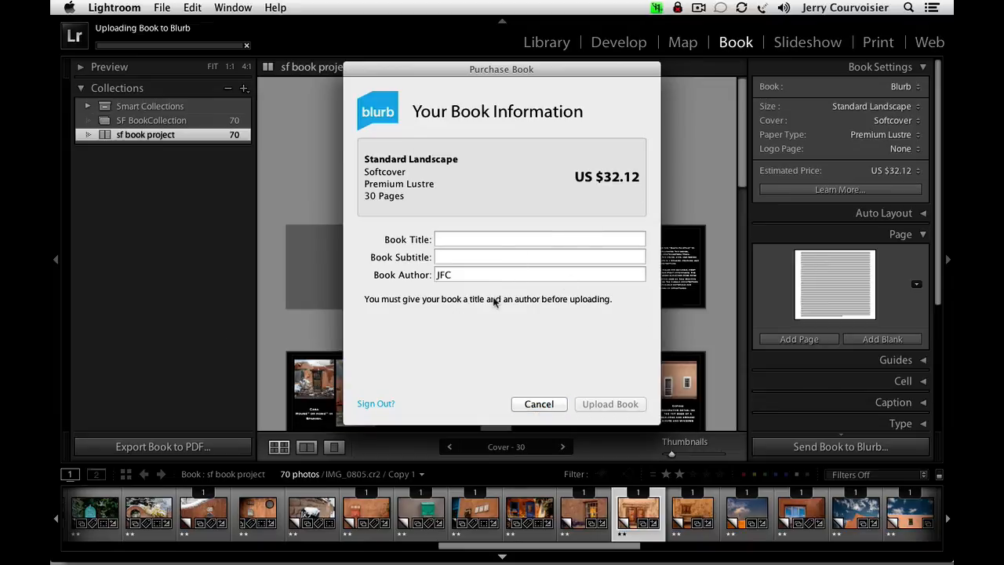
{"action": "left_click", "coordinate": [537, 403]}
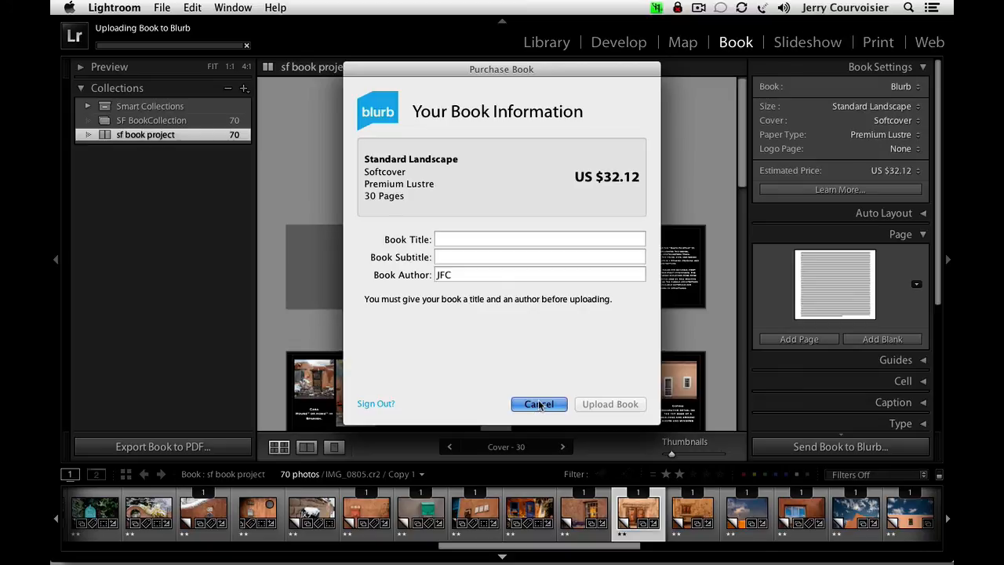
{"action": "left_click", "coordinate": [540, 404]}
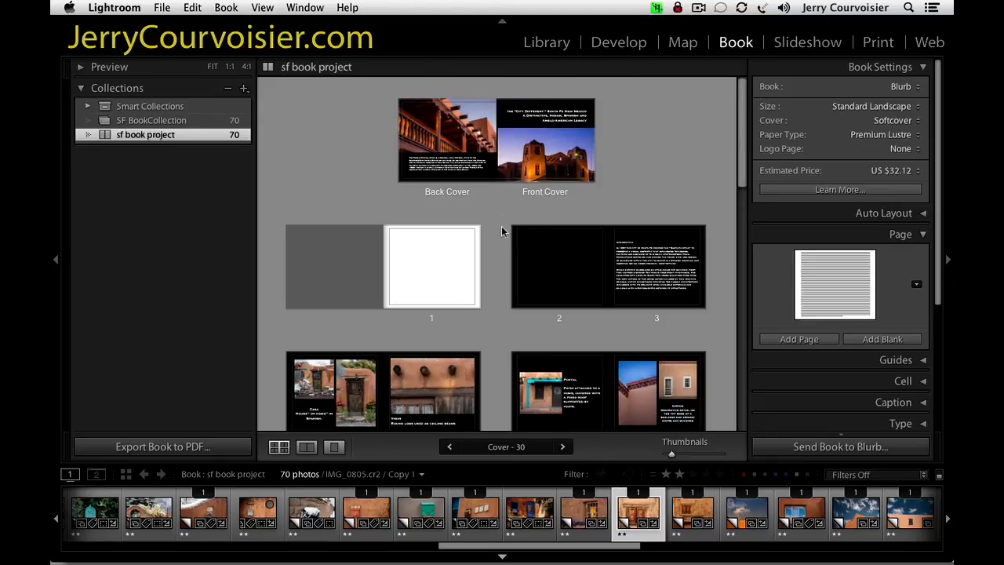
{"action": "left_click", "coordinate": [164, 446]}
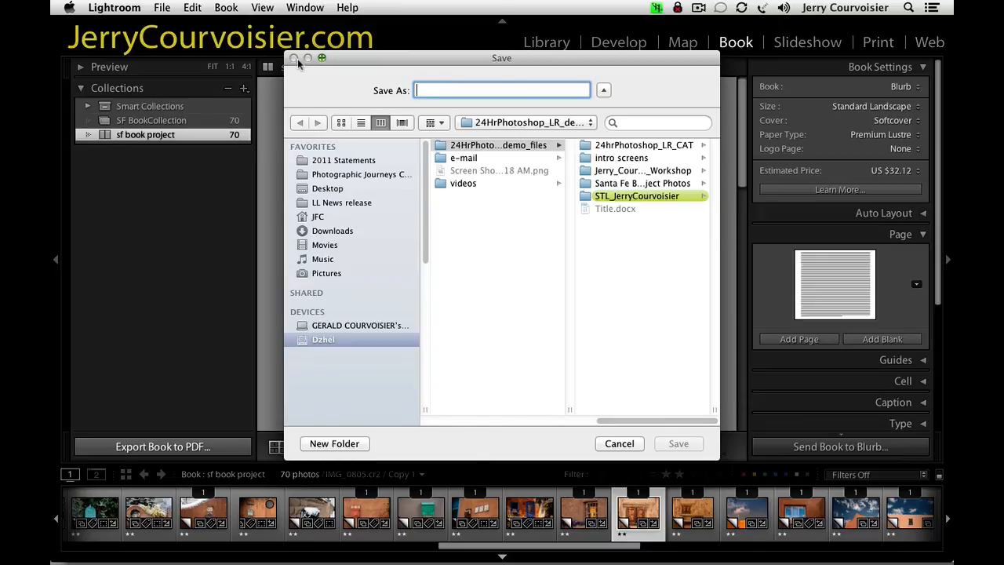
{"action": "left_click", "coordinate": [620, 443]}
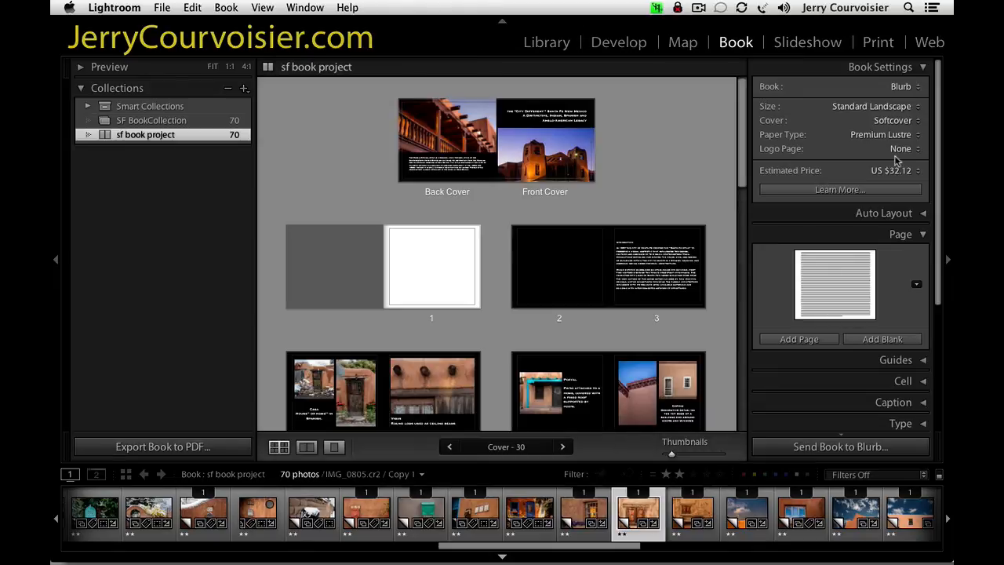
Try PDF as the book's output type, set it to JPEG instead, and start the JPEG export.
{"action": "left_click", "coordinate": [902, 87]}
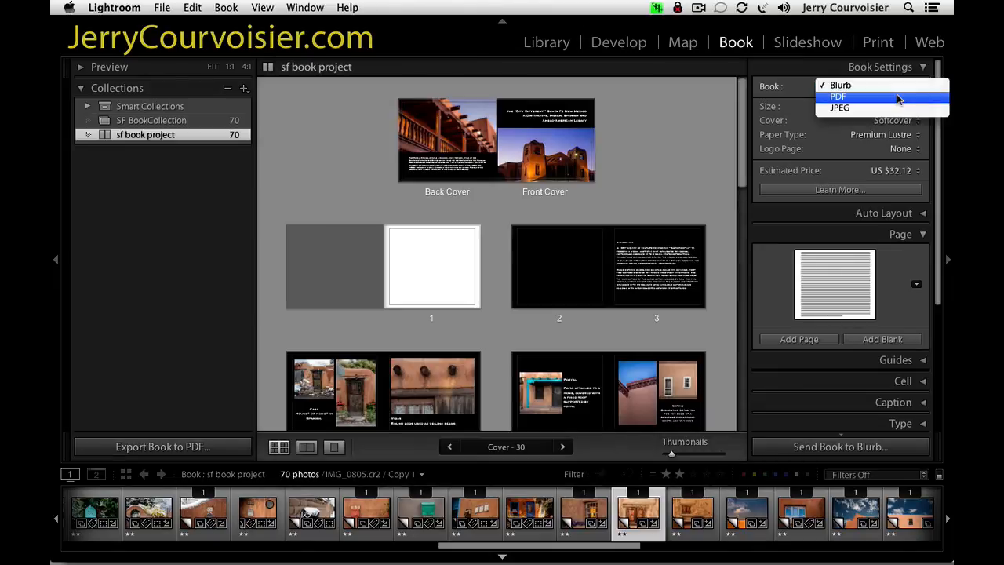
{"action": "left_click", "coordinate": [898, 97]}
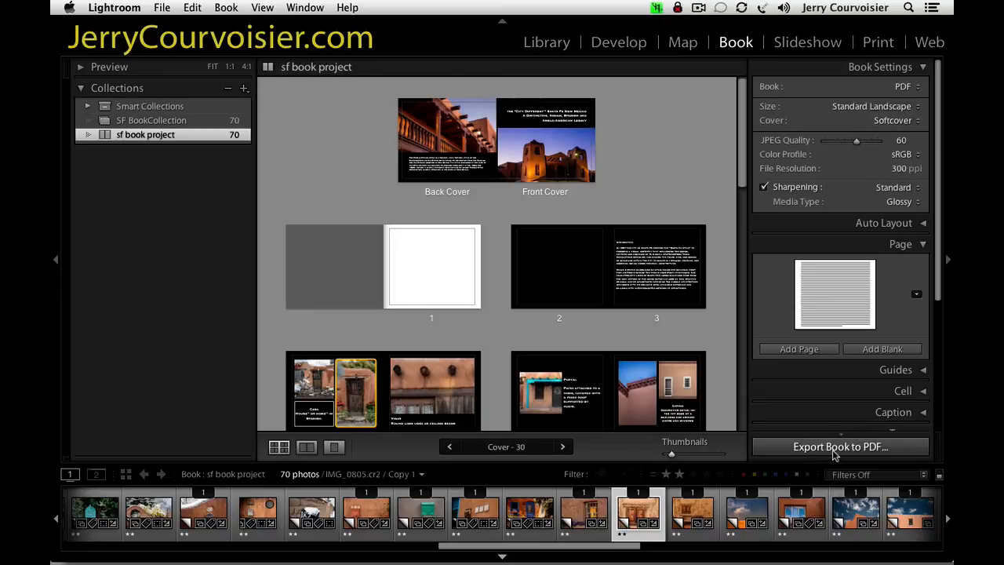
{"action": "left_click", "coordinate": [892, 86]}
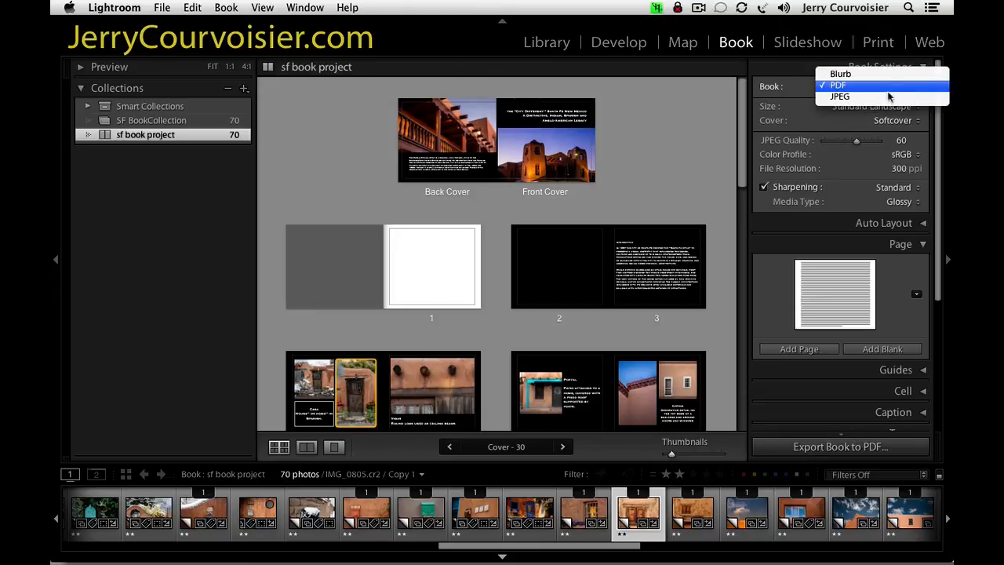
{"action": "left_click", "coordinate": [886, 96]}
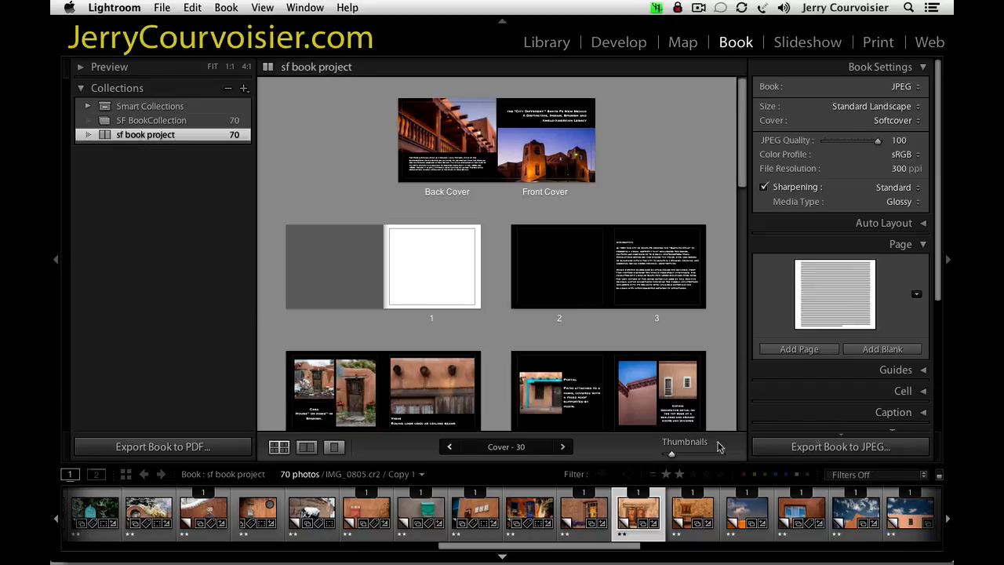
{"action": "left_click", "coordinate": [835, 447]}
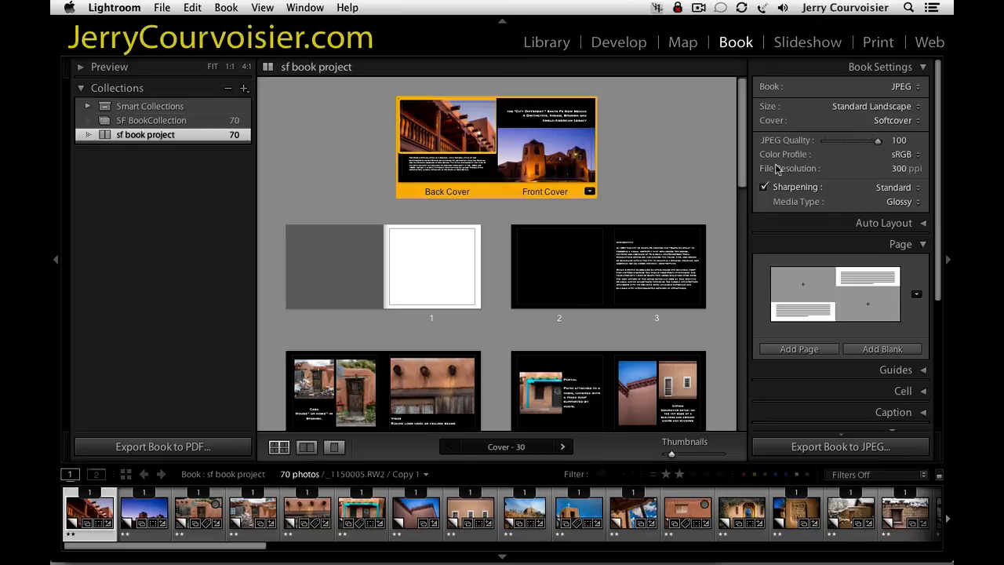
Read the list of Book module shortcuts, close it, and look over the module's other help options.
{"action": "left_click", "coordinate": [347, 8]}
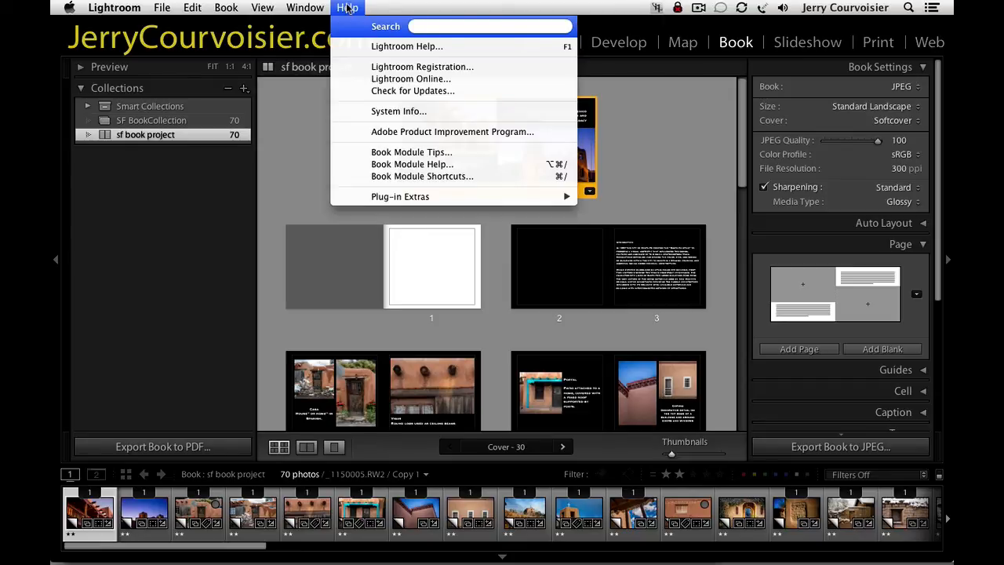
{"action": "left_click", "coordinate": [419, 178]}
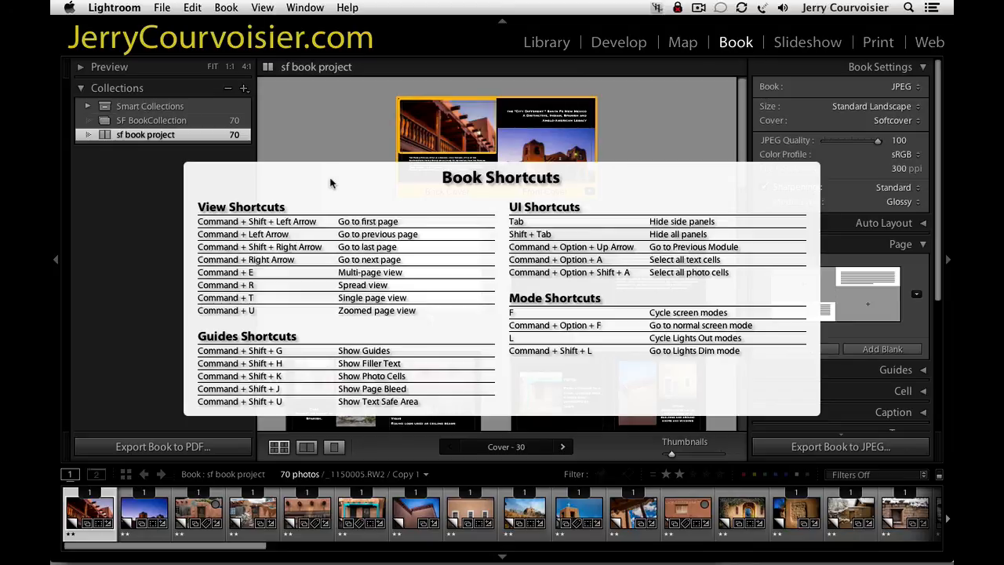
{"action": "left_click", "coordinate": [366, 192]}
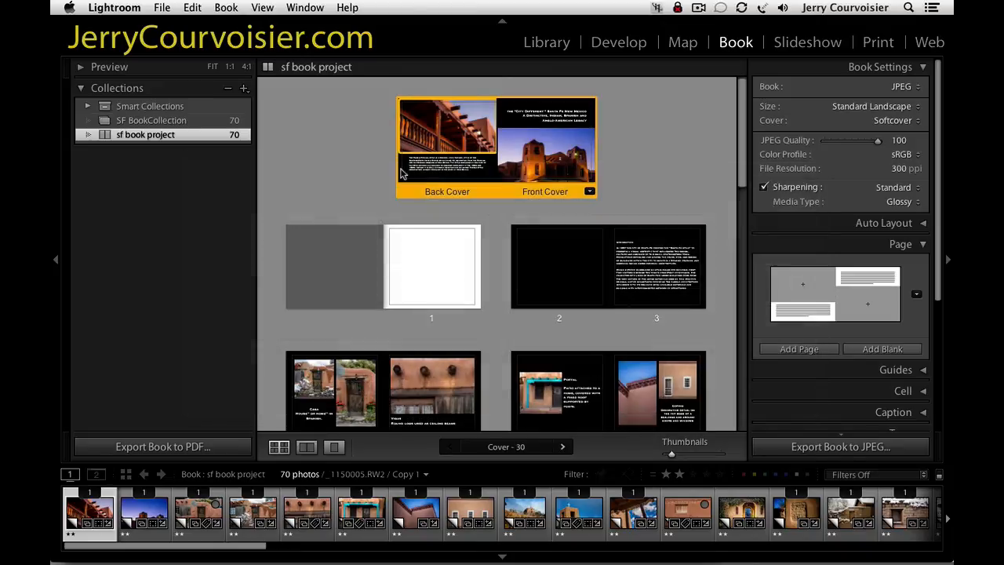
{"action": "left_click", "coordinate": [349, 8]}
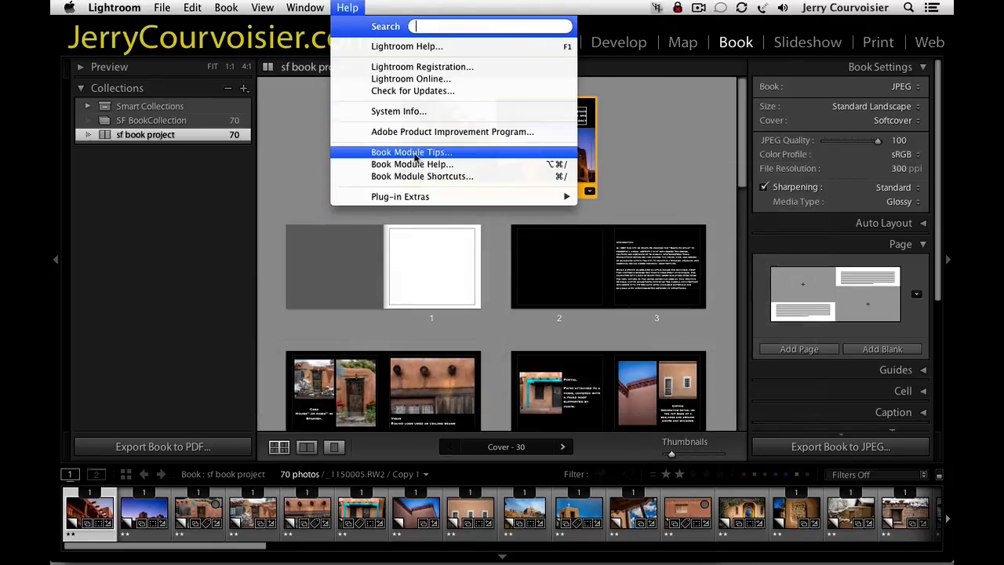
{"action": "left_click", "coordinate": [287, 167]}
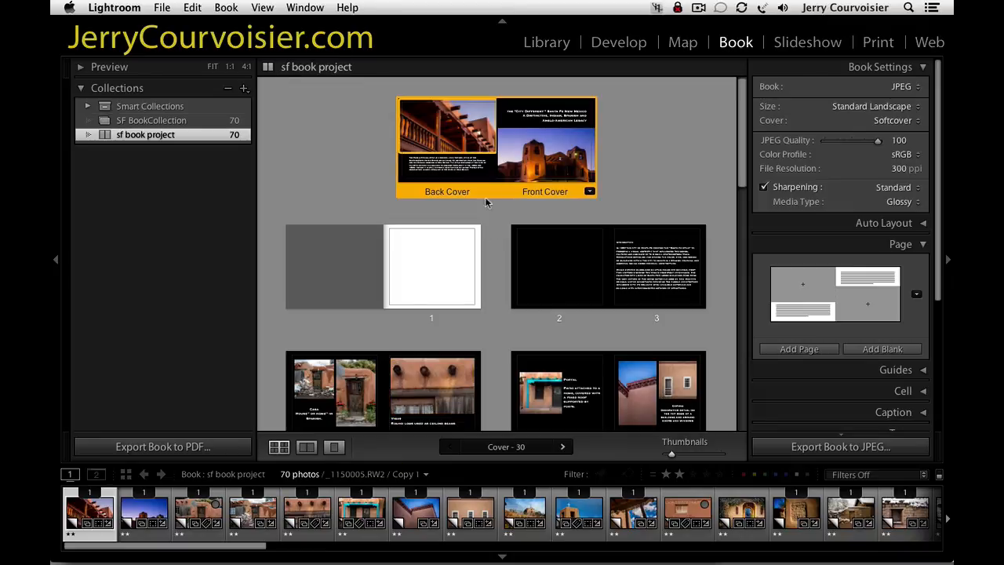
Show the book cover in single page view with the side panels hidden.
{"action": "left_click", "coordinate": [367, 414]}
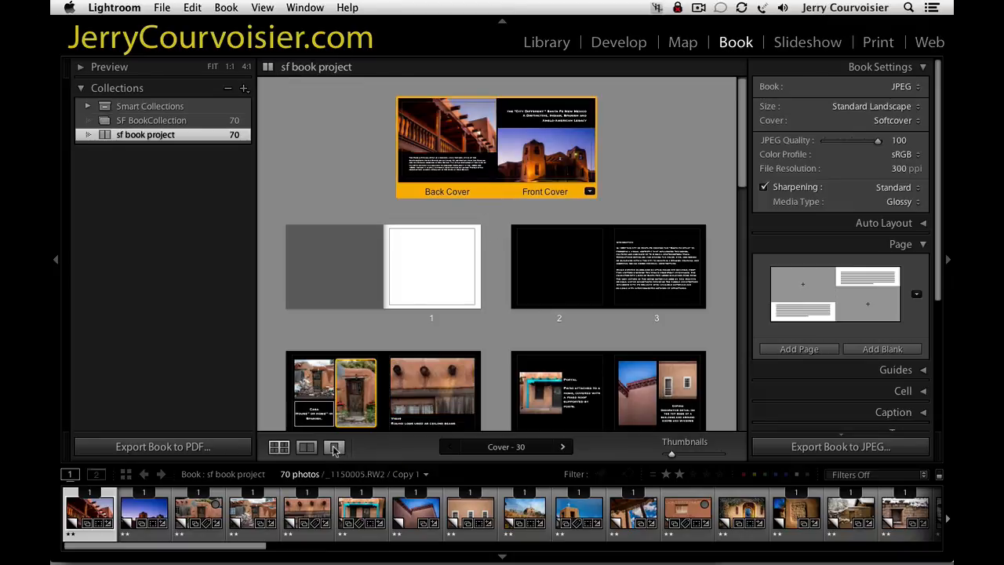
{"action": "left_click", "coordinate": [334, 447]}
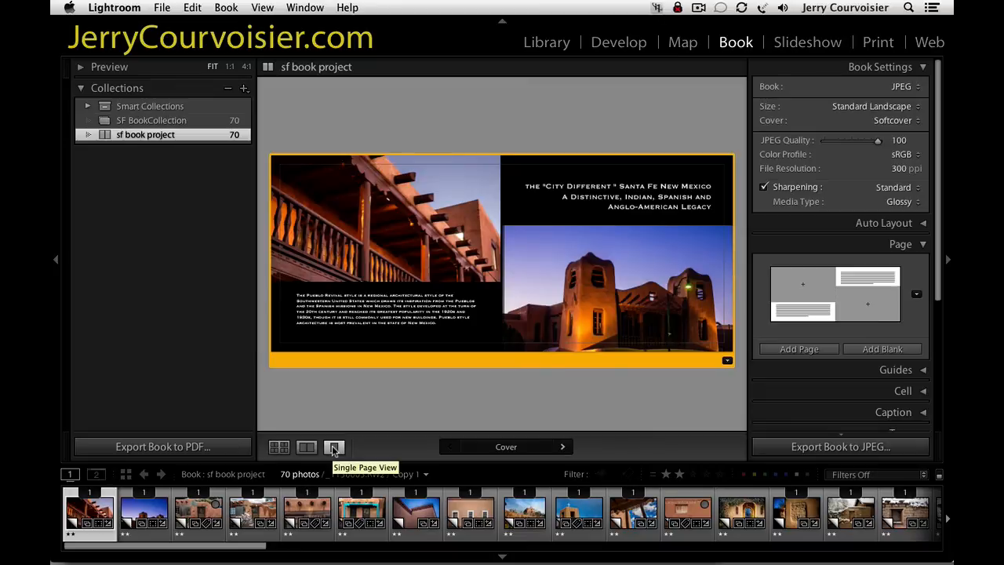
{"action": "key", "text": "Tab"}
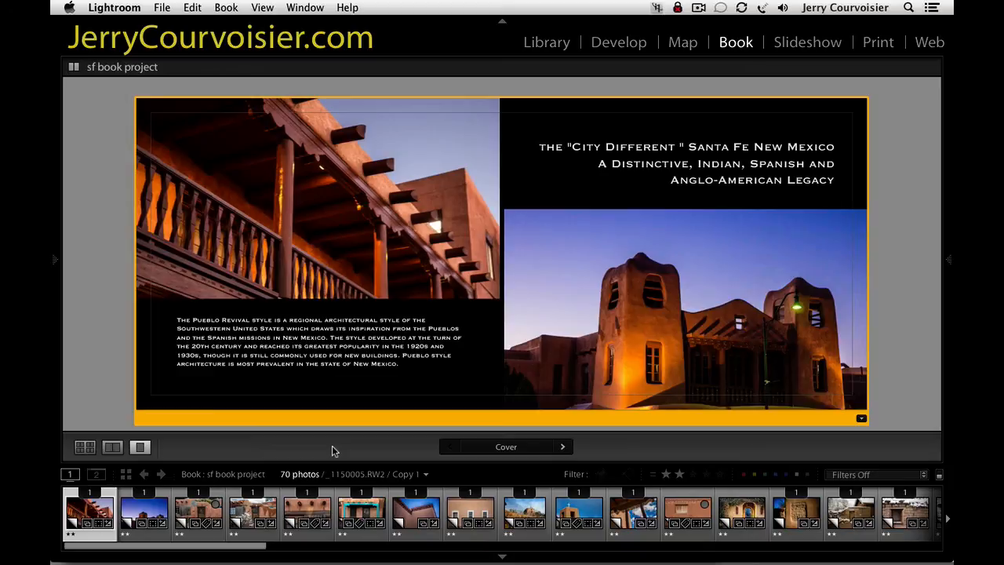
{"action": "mouse_move", "coordinate": [576, 555]}
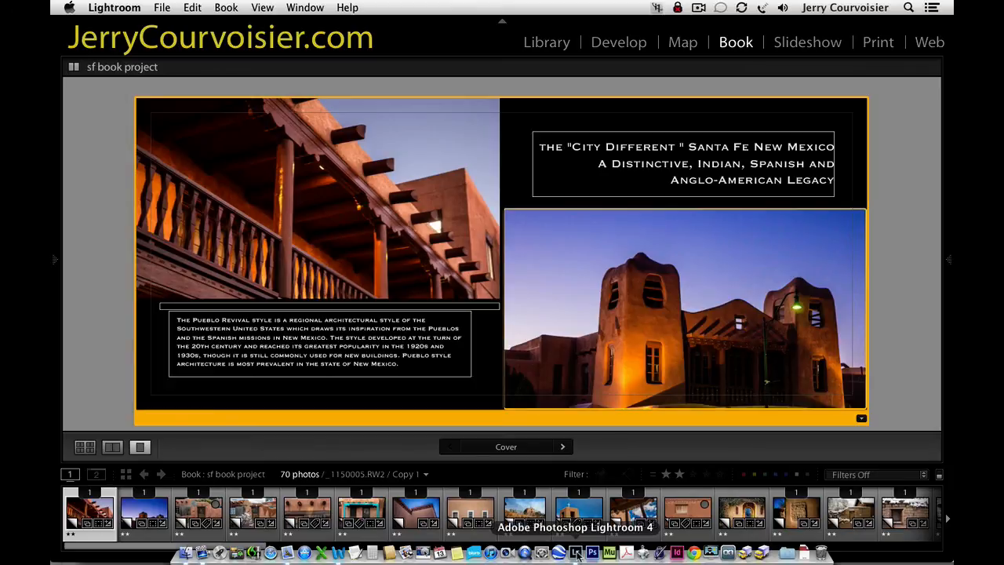